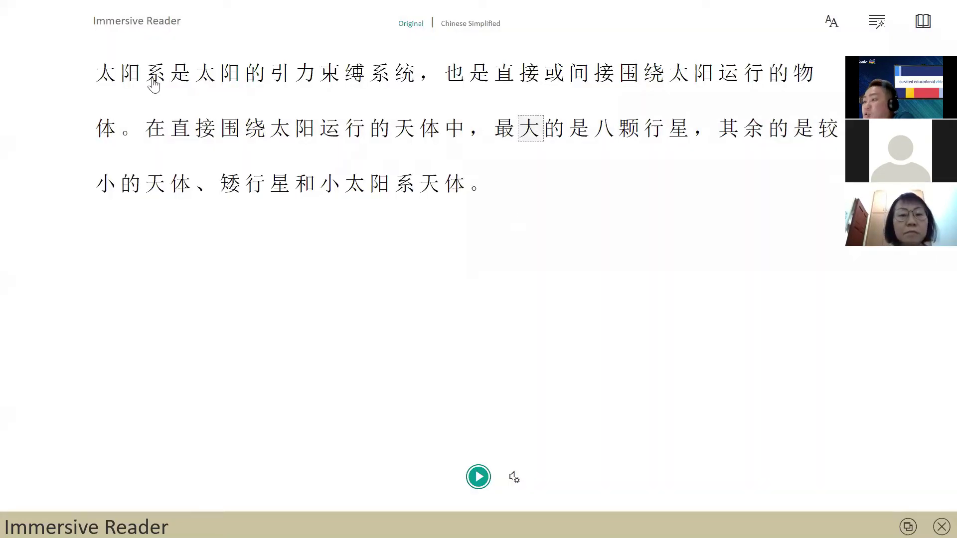
Step: Translate the solar system passage into Malay, play part of it aloud, and close Immersive Reader
left_click(927, 25)
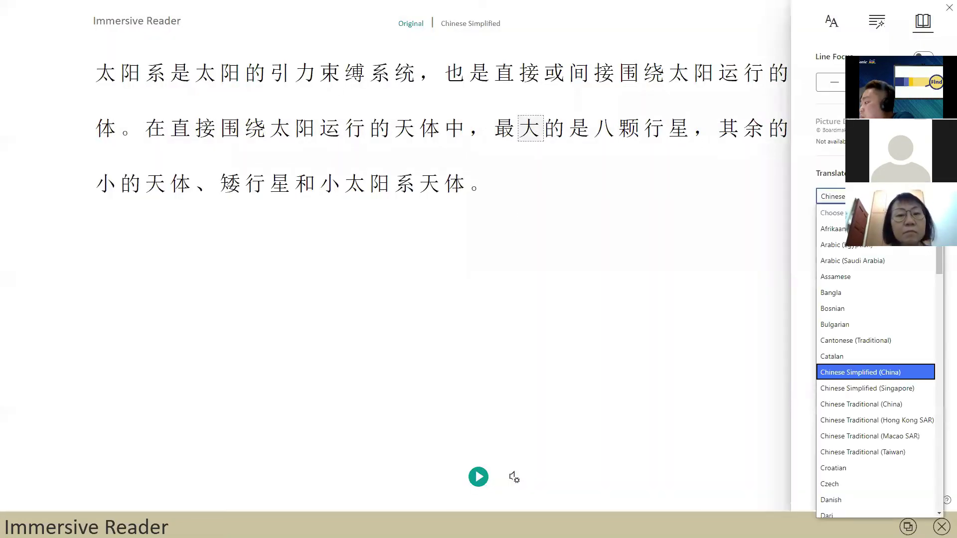
left_click_drag(940, 248, 942, 420)
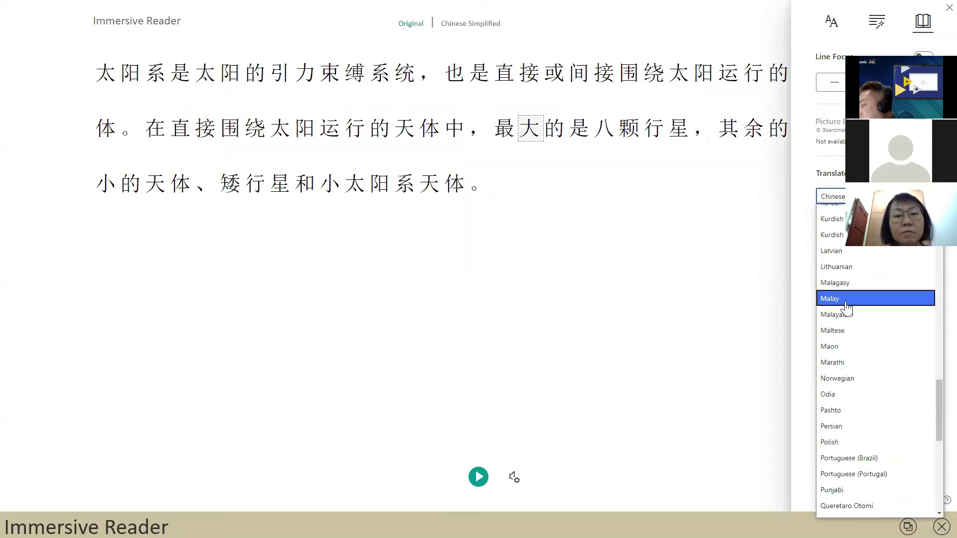
left_click(846, 303)
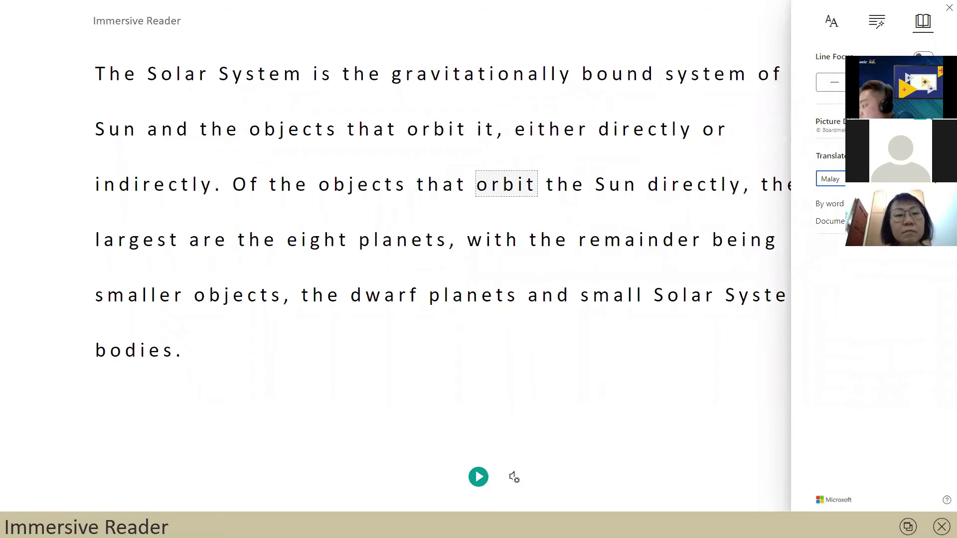
left_click(479, 477)
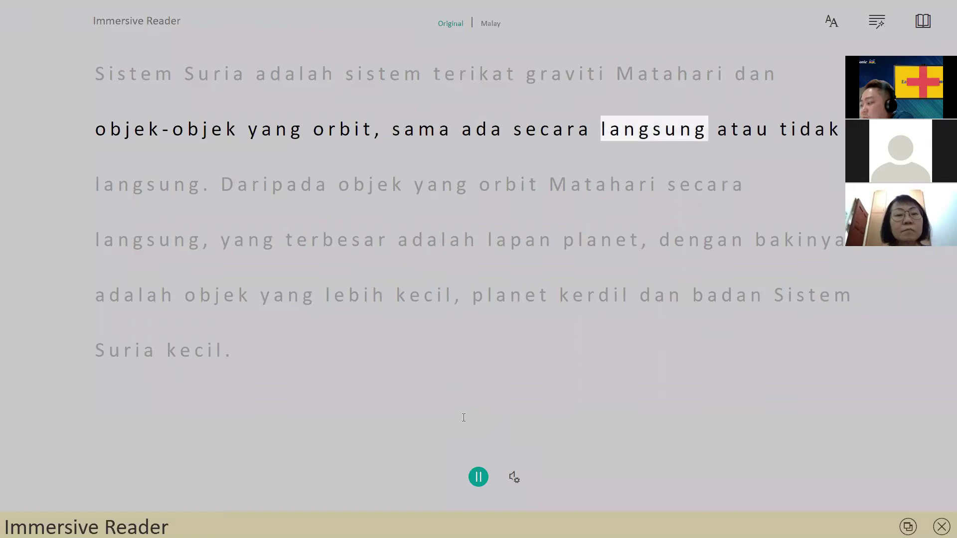
key("space")
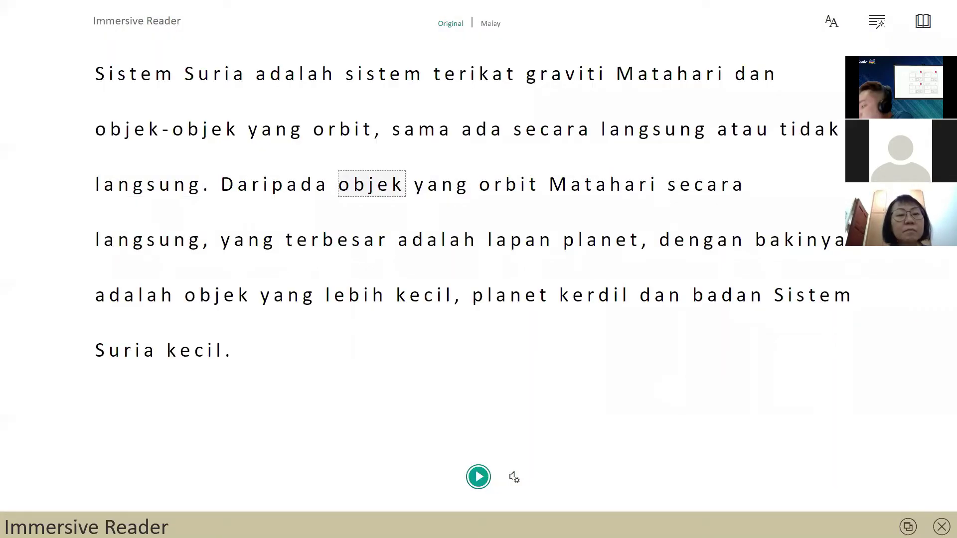
left_click(923, 21)
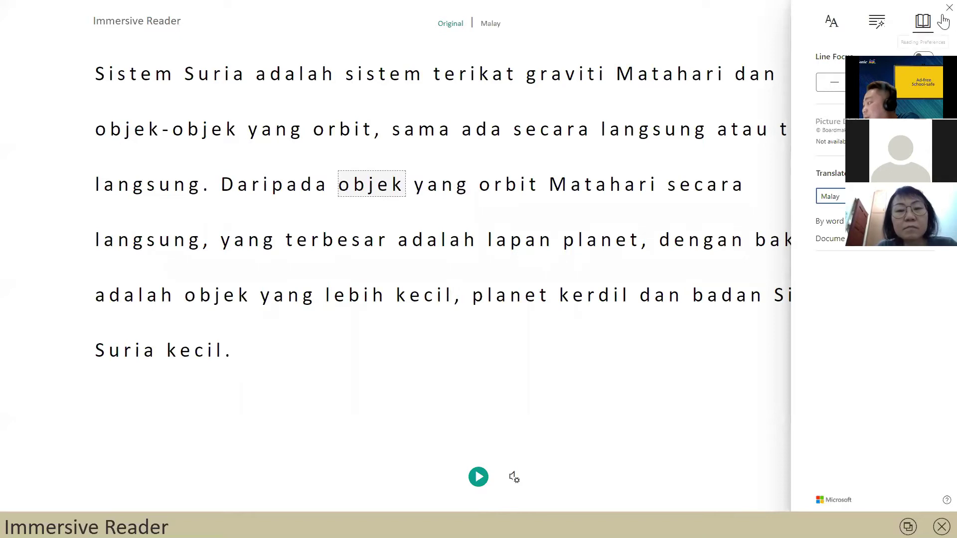
left_click(941, 527)
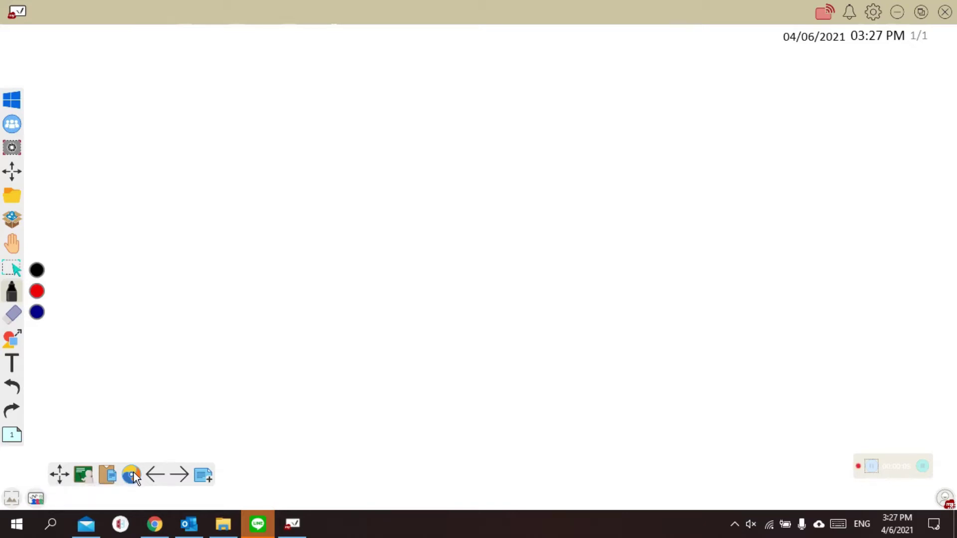
Step: Open the whiteboard's embedded browser and search the web for "matahari"
left_click(132, 475)
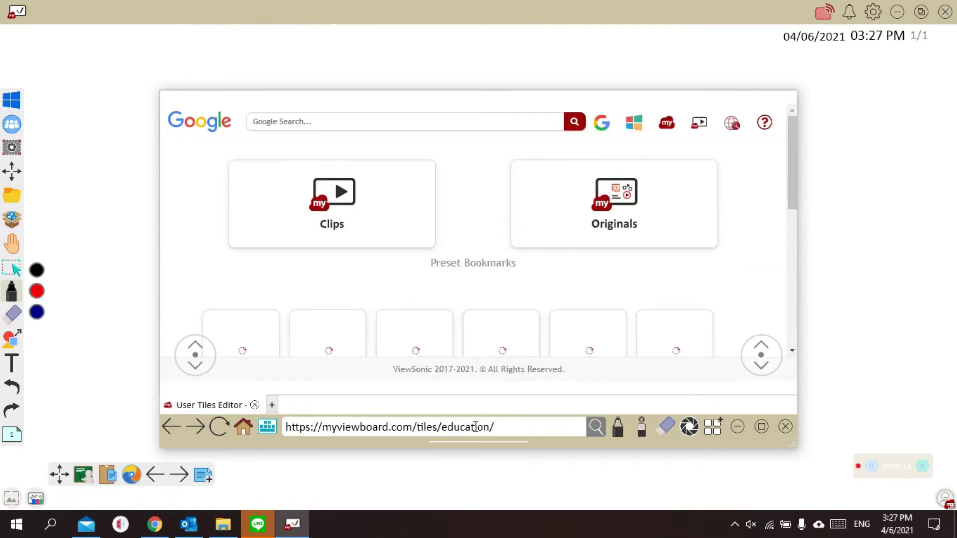
left_click(491, 427)
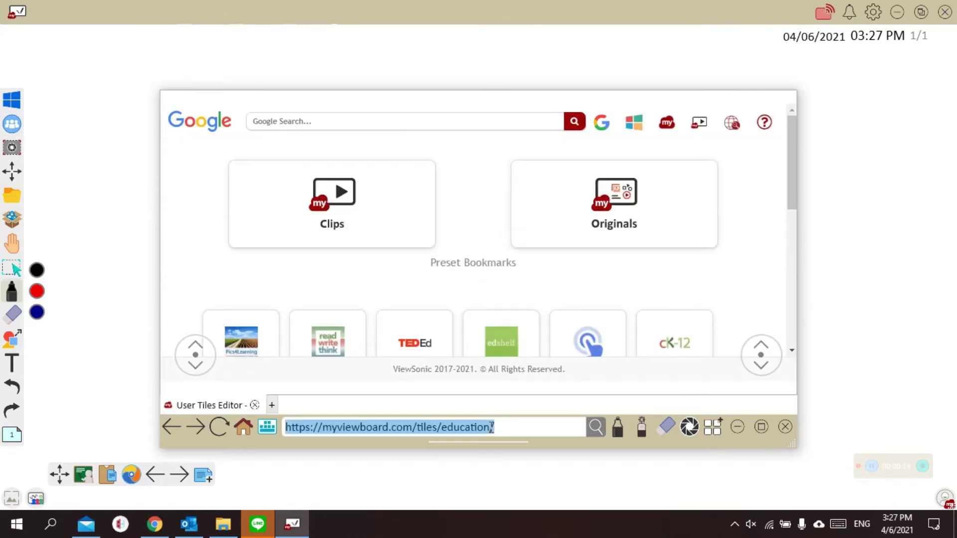
type("matahari")
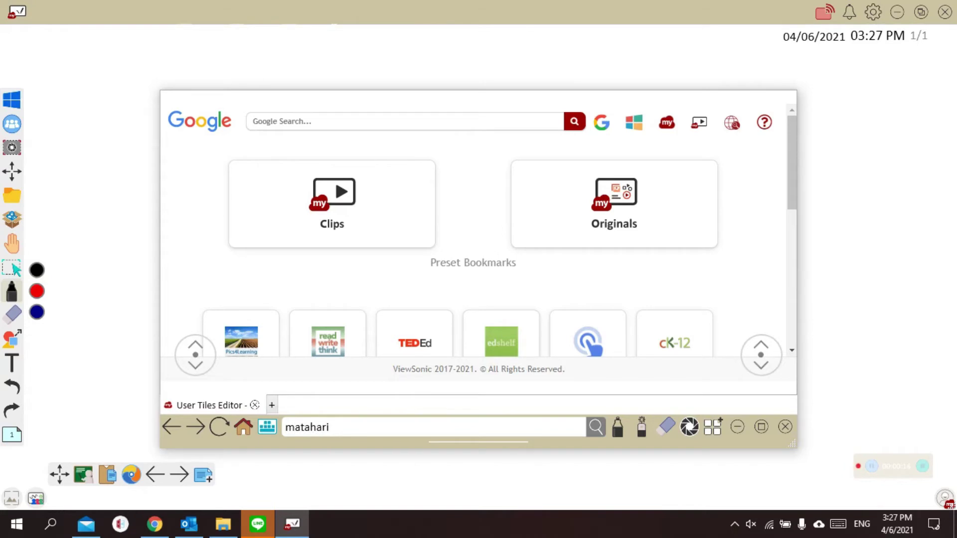
key("Return")
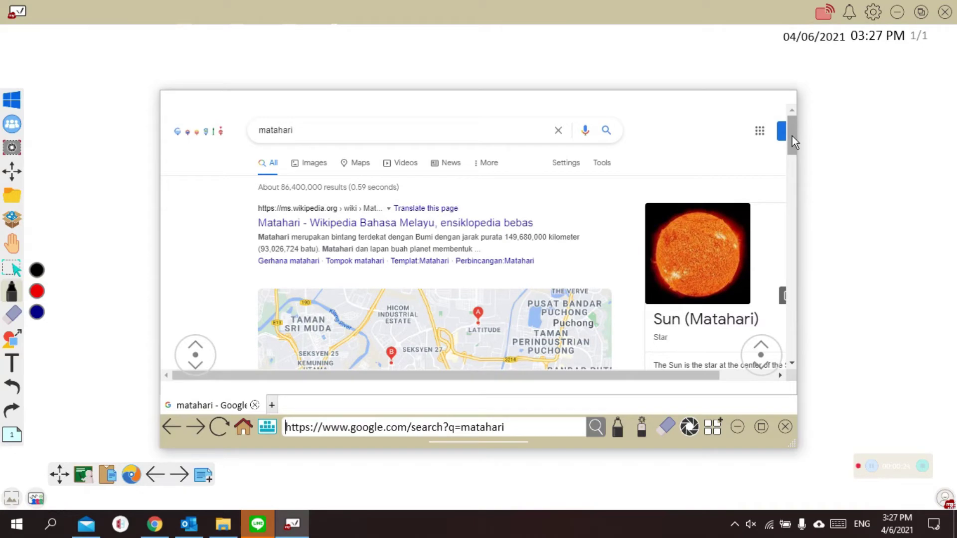
Step: Open the "Struktur Matahari" article on the UKM space weather portal from the search results
left_click_drag(791, 136, 785, 206)
scroll(417, 191, "down", 3)
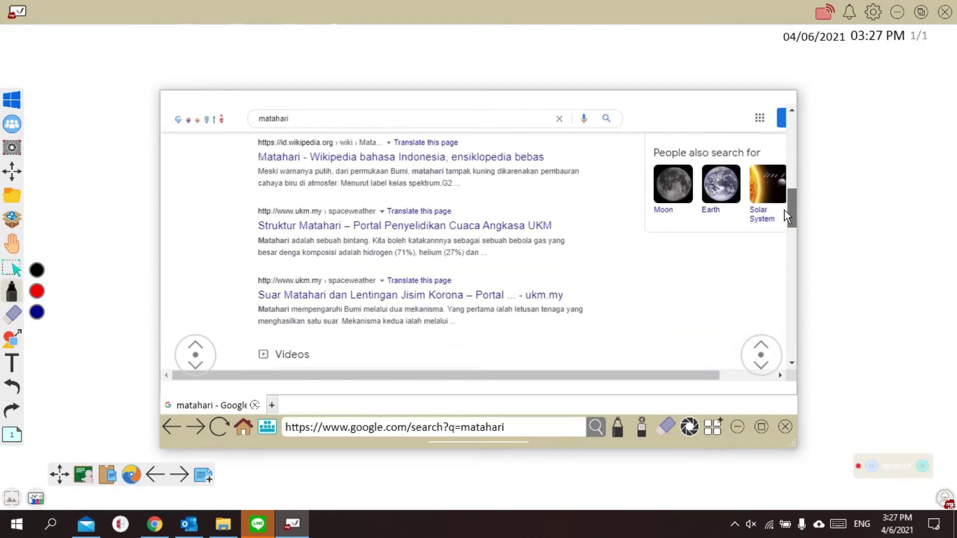
left_click(356, 191)
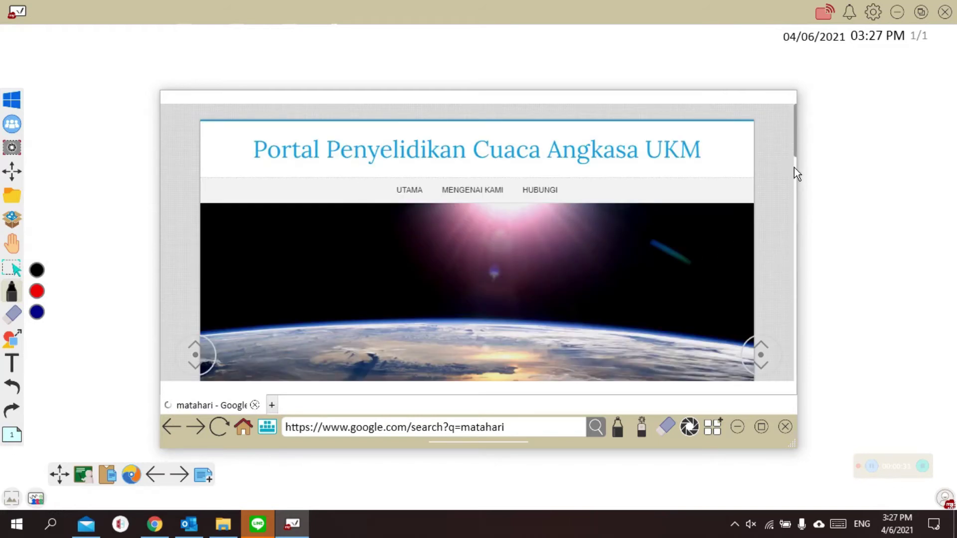
Step: Copy the article's heading and first two paragraphs onto the board, minimize the browser, and move the text higher on the page
scroll(748, 297, "down", 3)
scroll(745, 292, "down", 3)
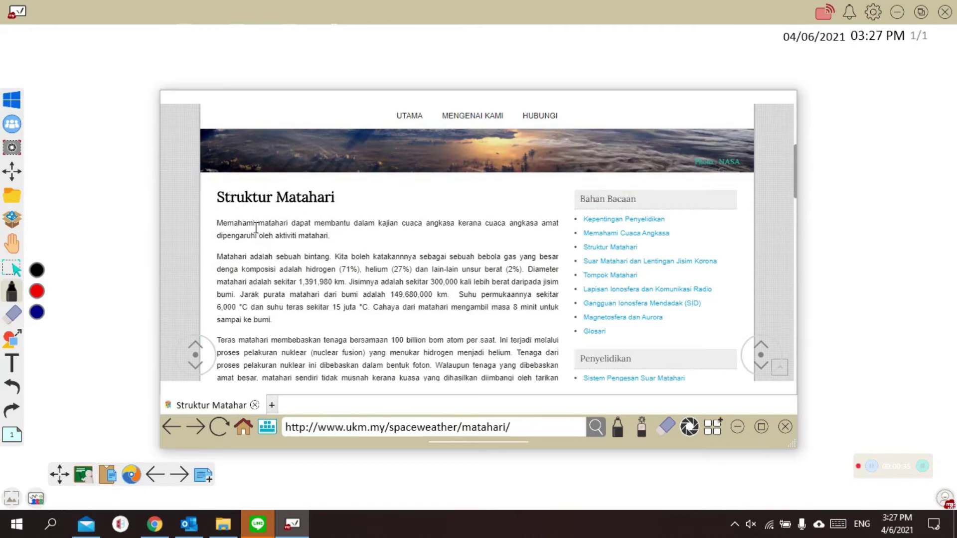
left_click_drag(247, 218, 313, 319)
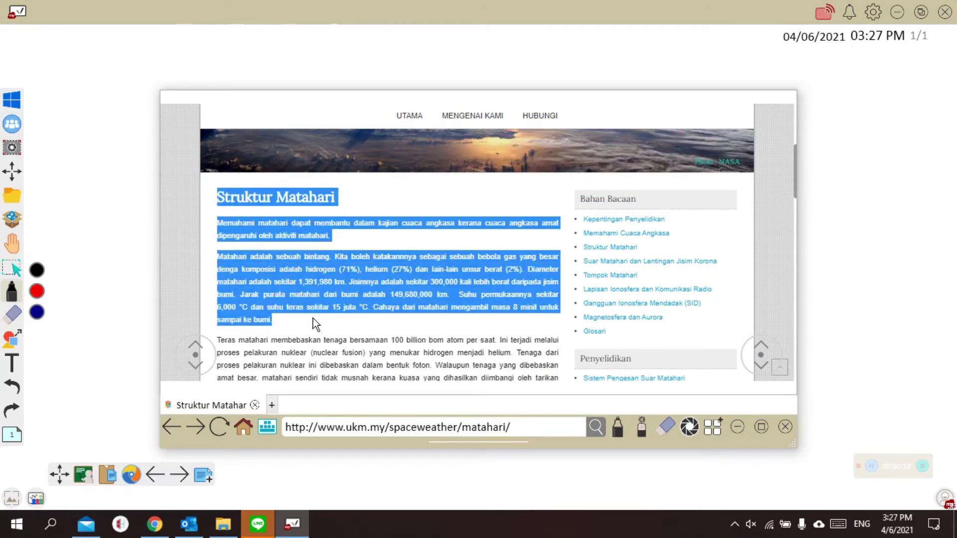
left_click_drag(271, 274, 117, 232)
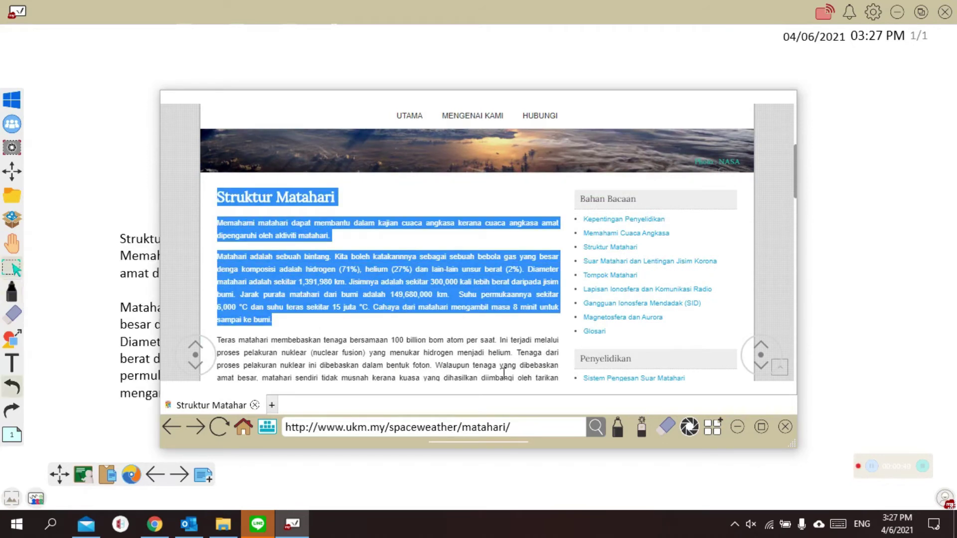
left_click(737, 426)
left_click(370, 269)
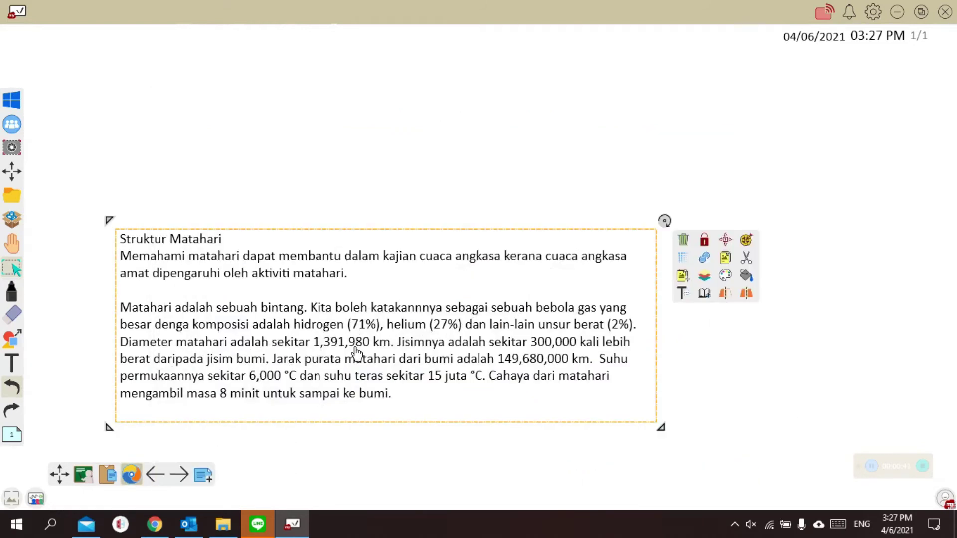
left_click(369, 269)
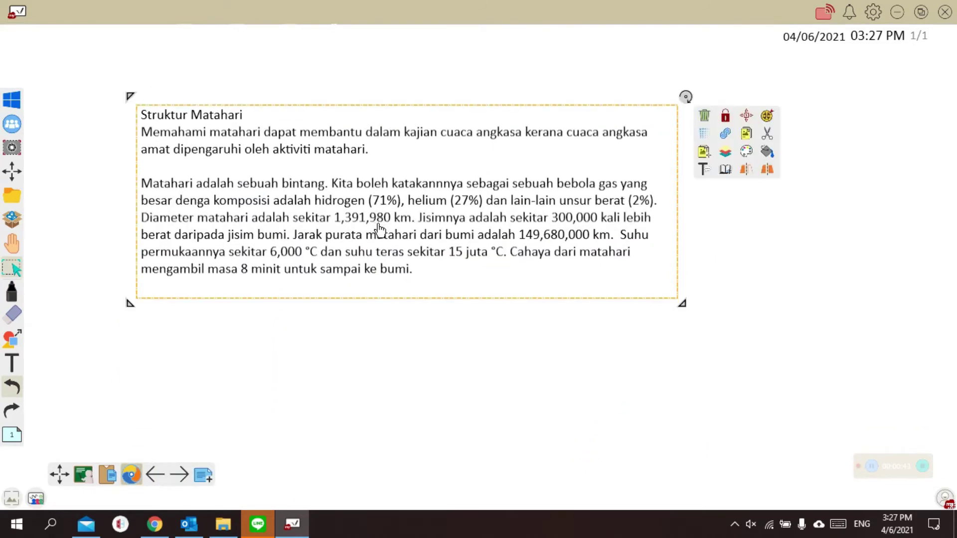
Step: Open the board text in Immersive Reader, translating the whole document into Chinese Simplified (China) and playing part of it aloud
left_click(726, 170)
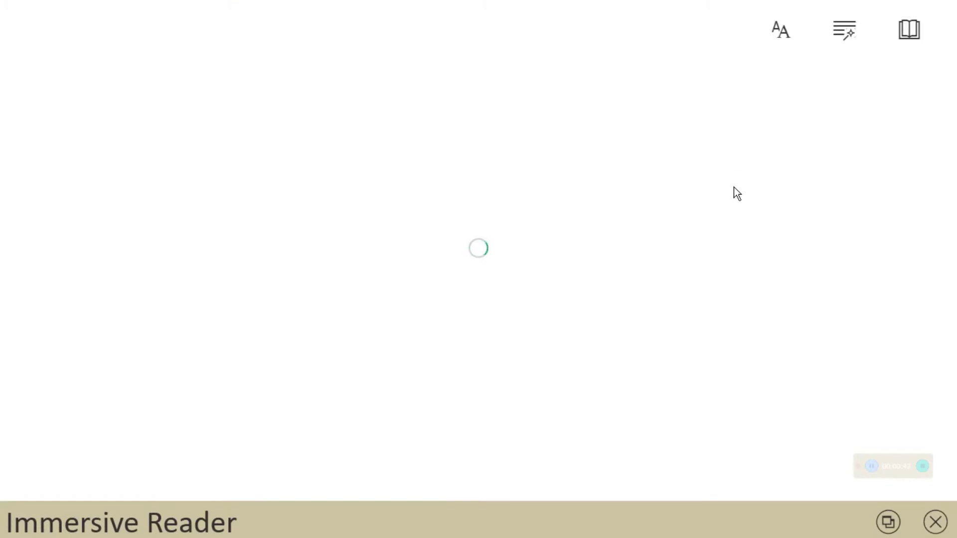
left_click(912, 35)
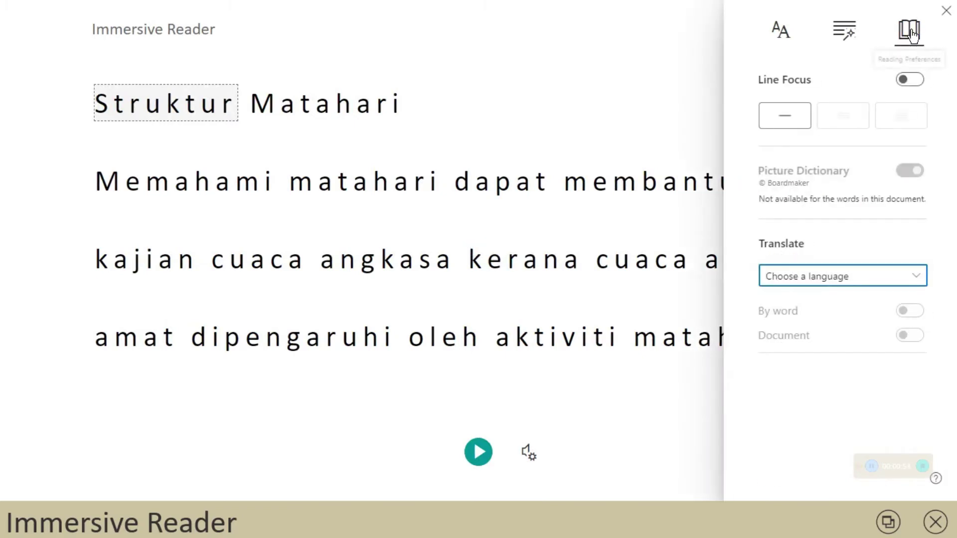
left_click(917, 278)
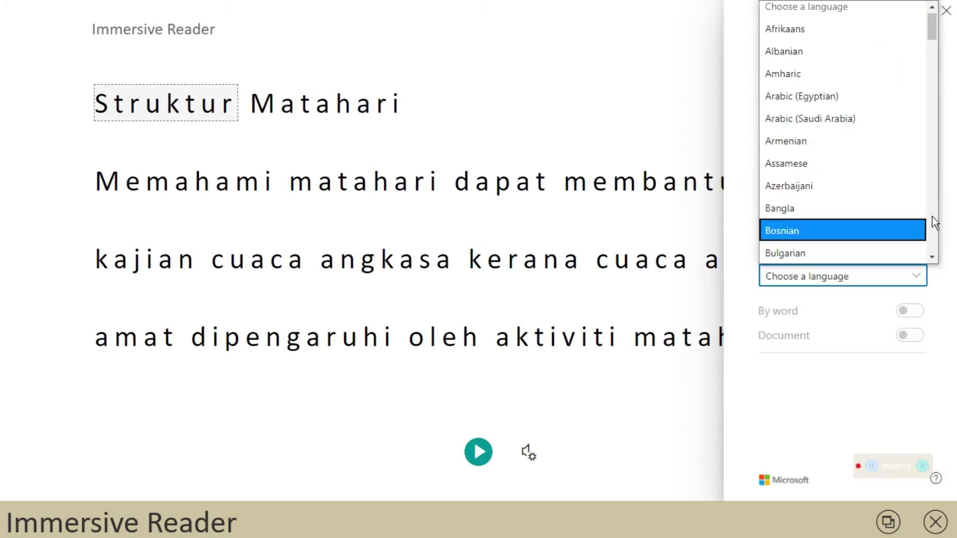
scroll(933, 220, "down", 3)
left_click(879, 111)
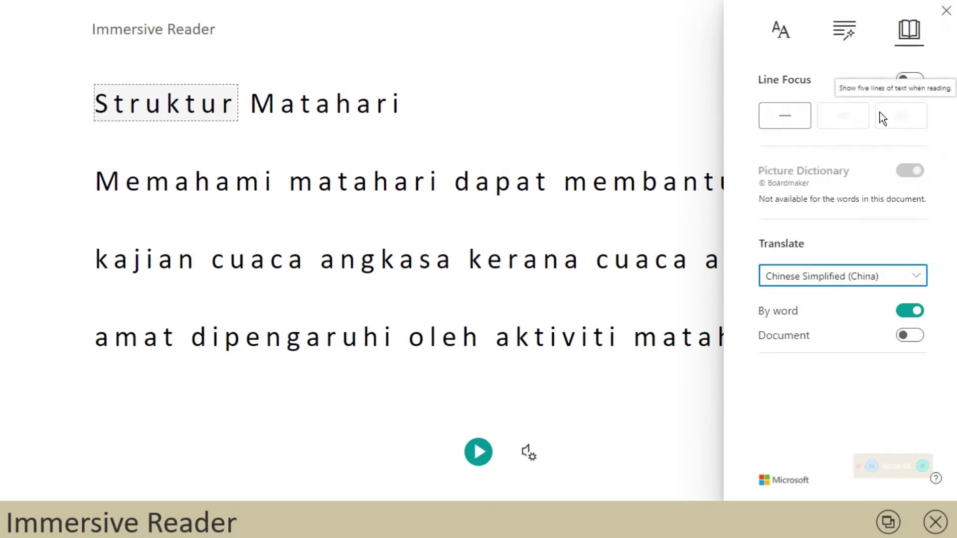
left_click(913, 335)
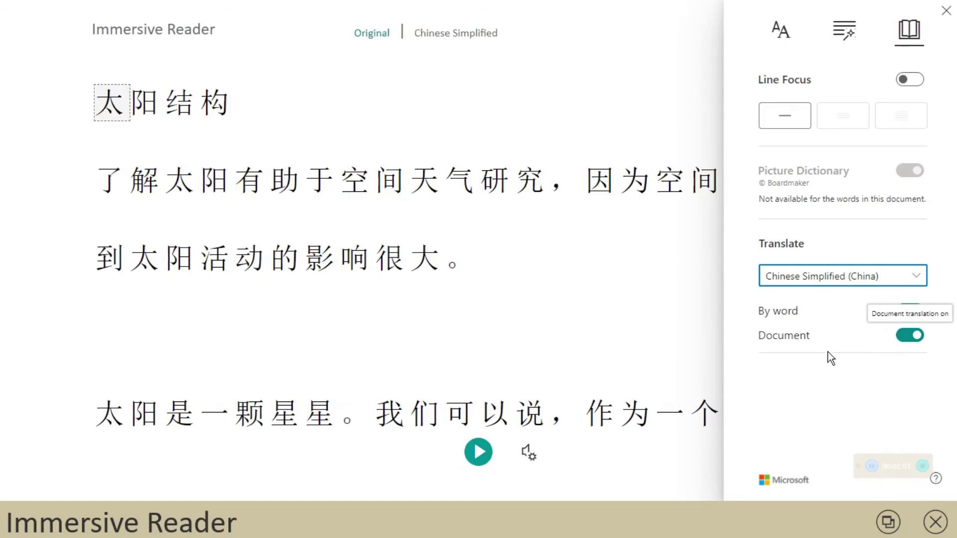
left_click(475, 453)
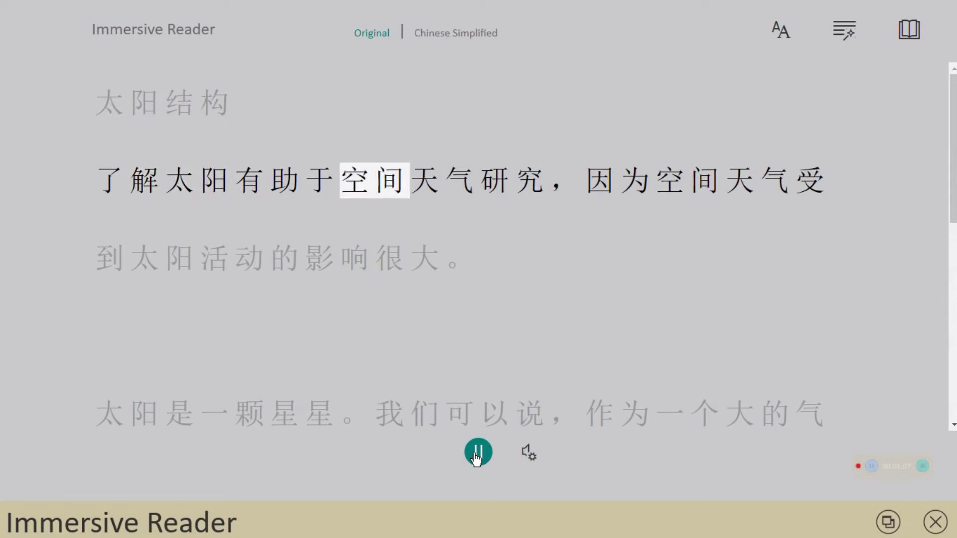
left_click(477, 455)
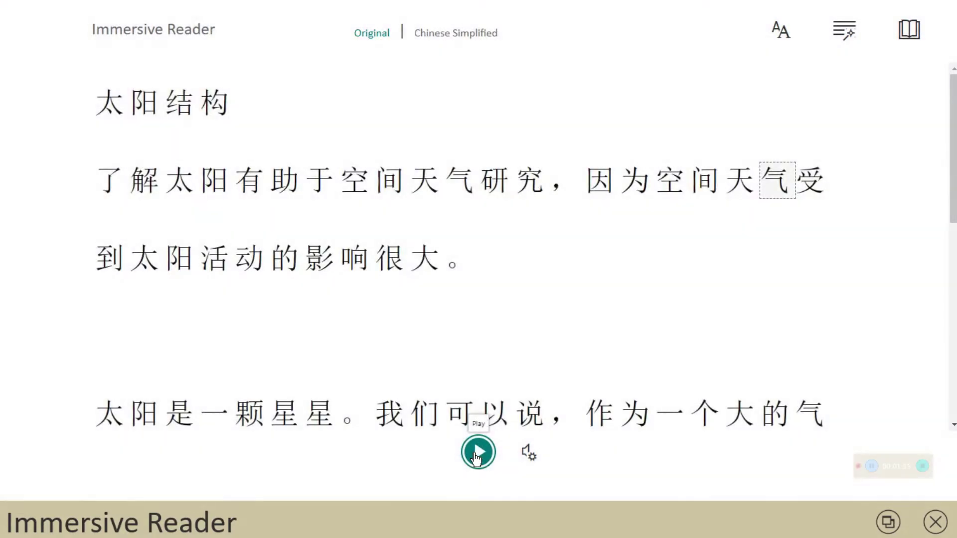
Step: Translate the whole document into English (United States) and play part of it aloud
left_click(910, 30)
left_click(917, 277)
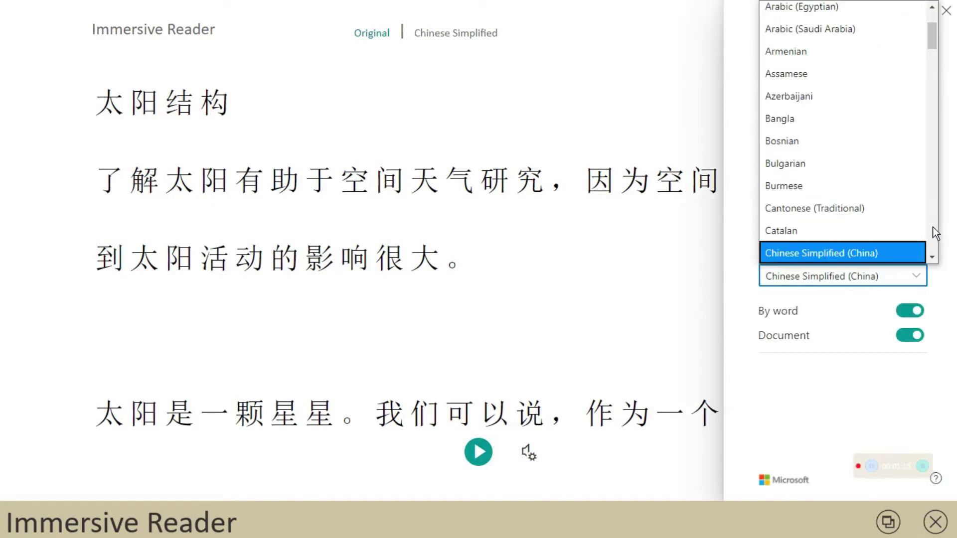
scroll(936, 233, "down", 7)
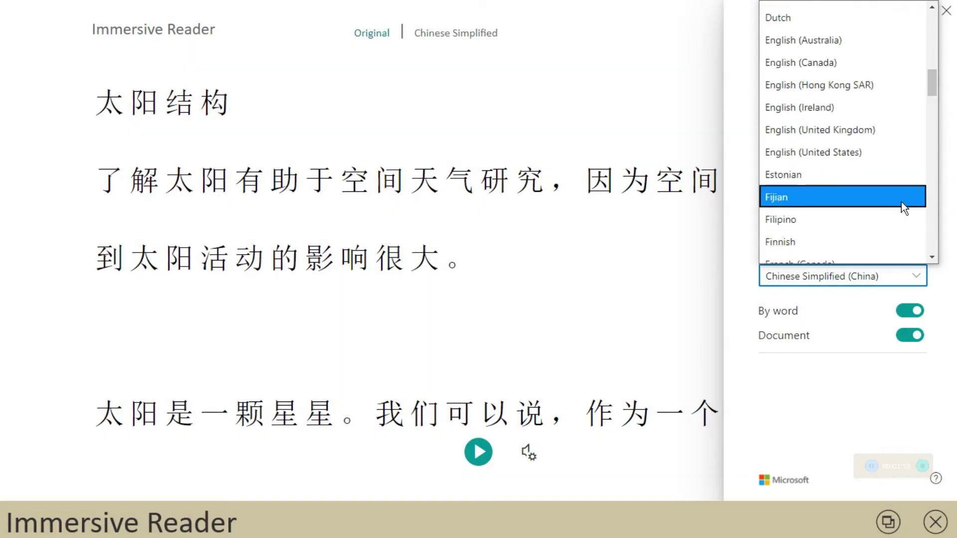
left_click(877, 154)
left_click(910, 335)
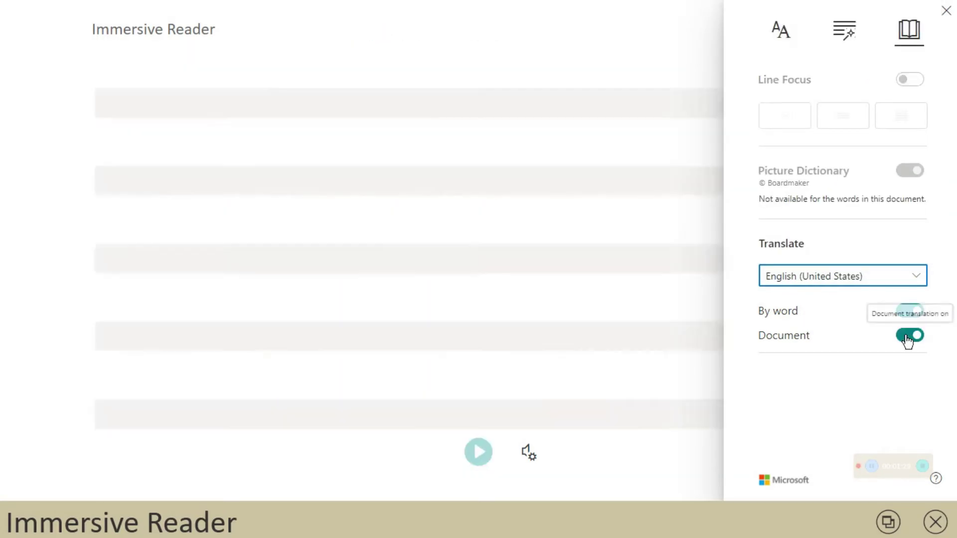
left_click(483, 461)
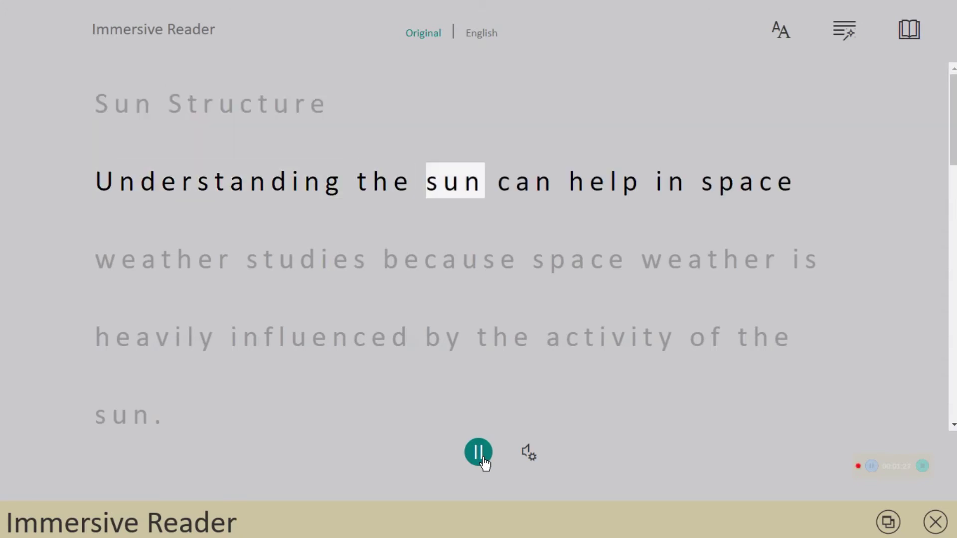
left_click(479, 453)
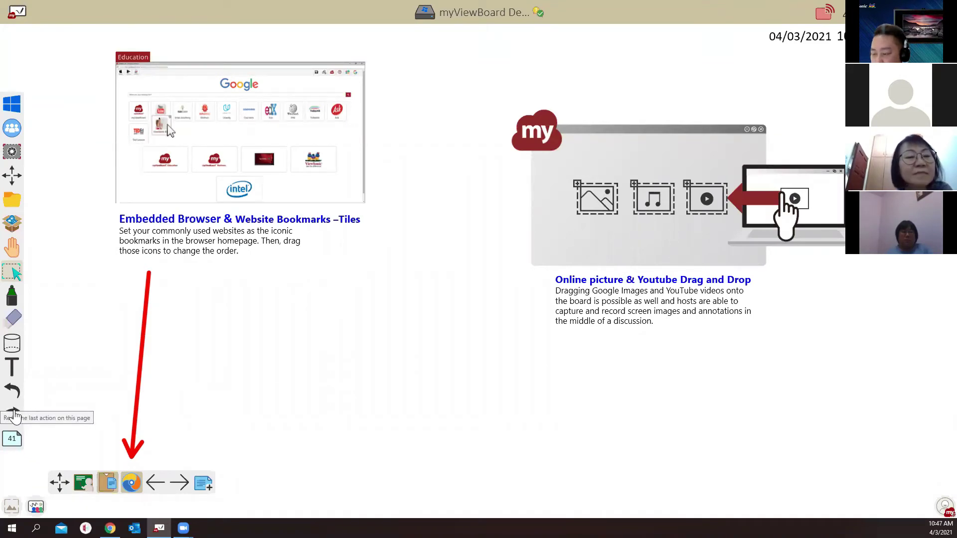
Step: Look through the board's pages in the expanded page overview, then close it
left_click(15, 438)
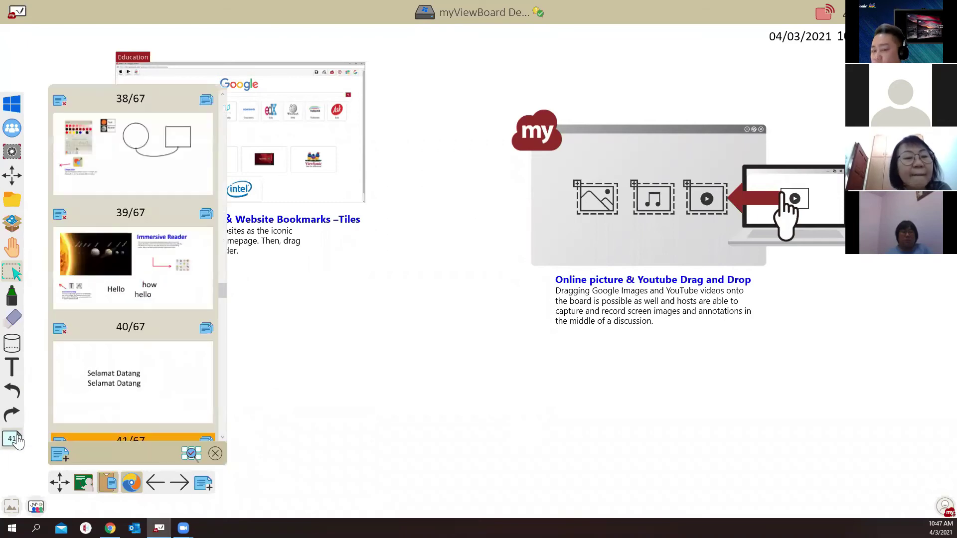
left_click(191, 455)
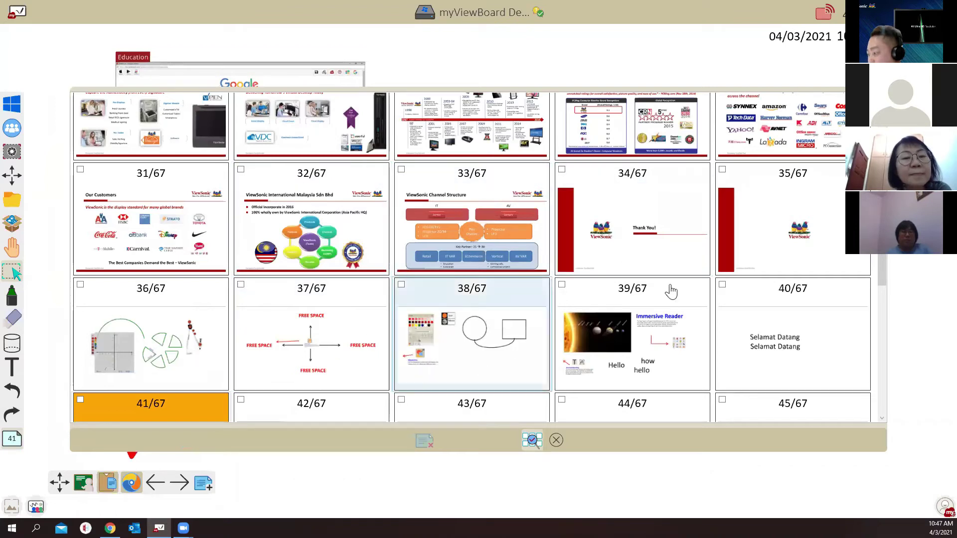
left_click(15, 438)
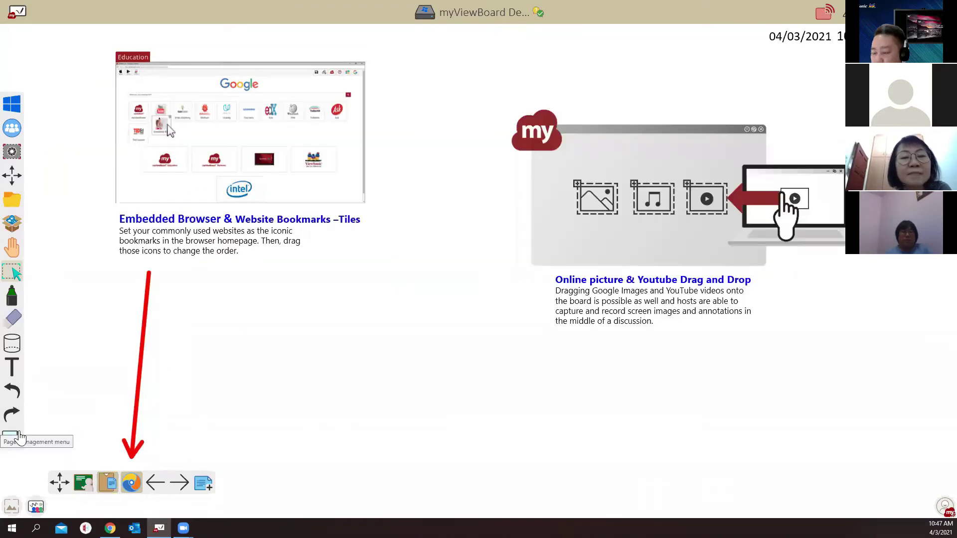
Step: Insert a blank page after the "Selamat Datang" page and reposition the floating toolbar
left_click(156, 491)
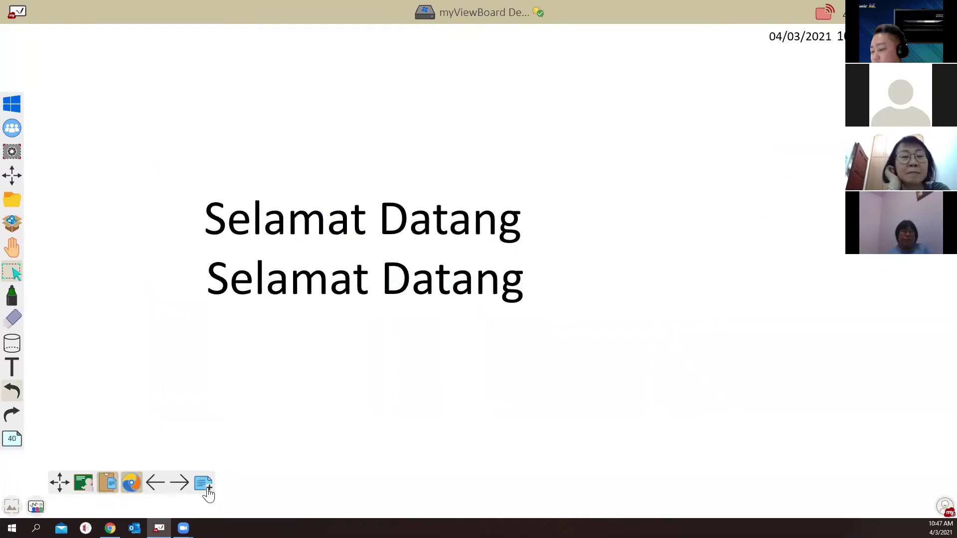
left_click(208, 490)
left_click_drag(61, 487, 104, 462)
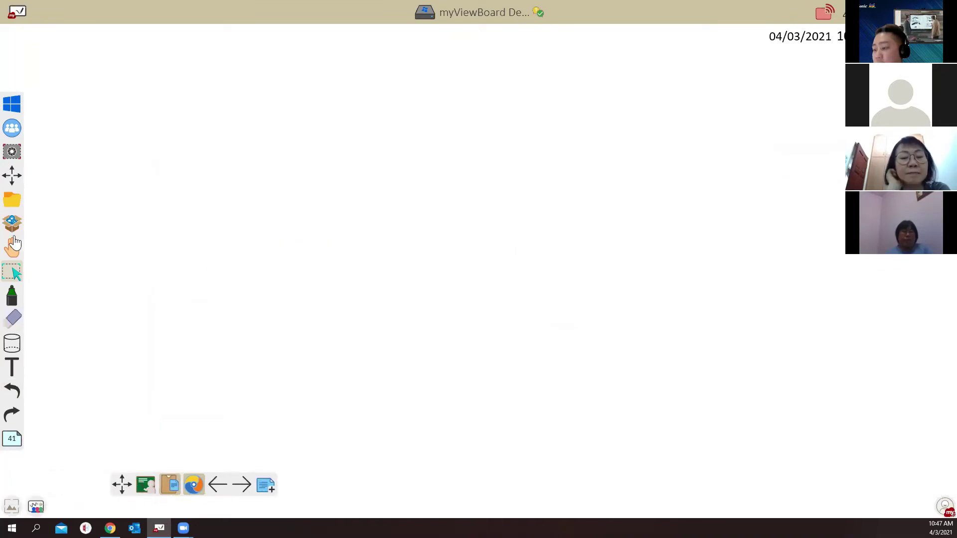
Step: Draw a red marker arrow in the page's lower-left corner pointing down at the background tool
left_click(11, 295)
left_click(36, 295)
left_click_drag(78, 421, 40, 465)
mouse_move(24, 477)
left_mouse_down()
mouse_move(12, 490)
mouse_move(42, 484)
left_mouse_up()
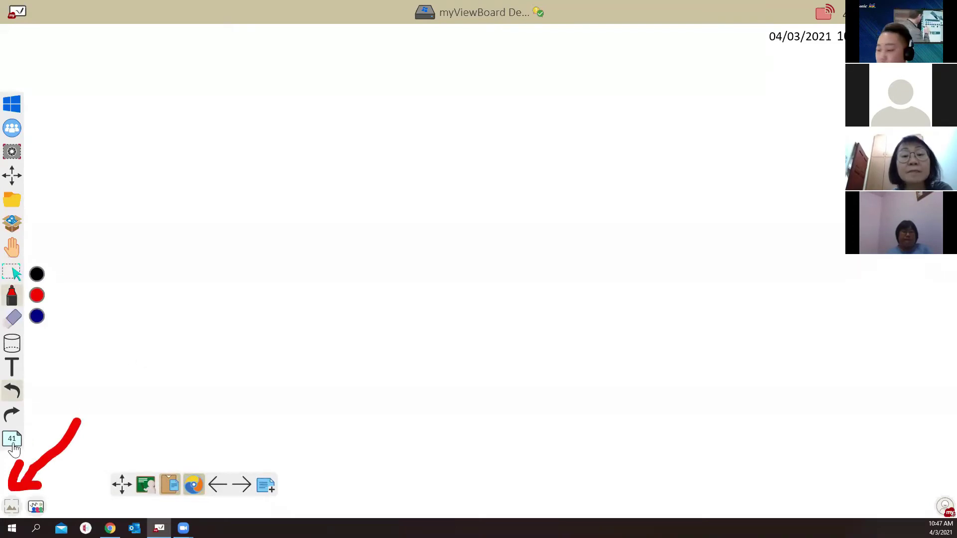
Step: Apply the music staff background image to this page only and close the background settings
left_click(12, 506)
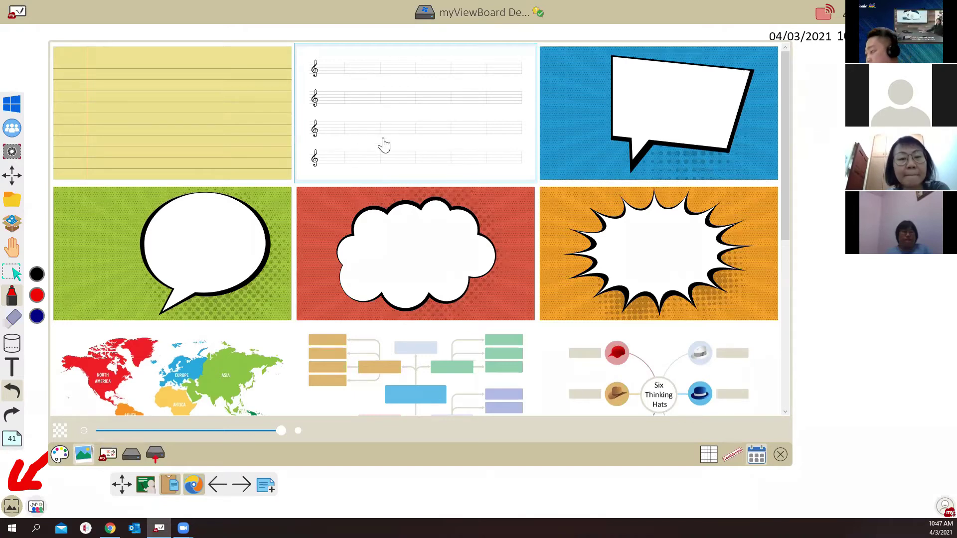
left_click(435, 144)
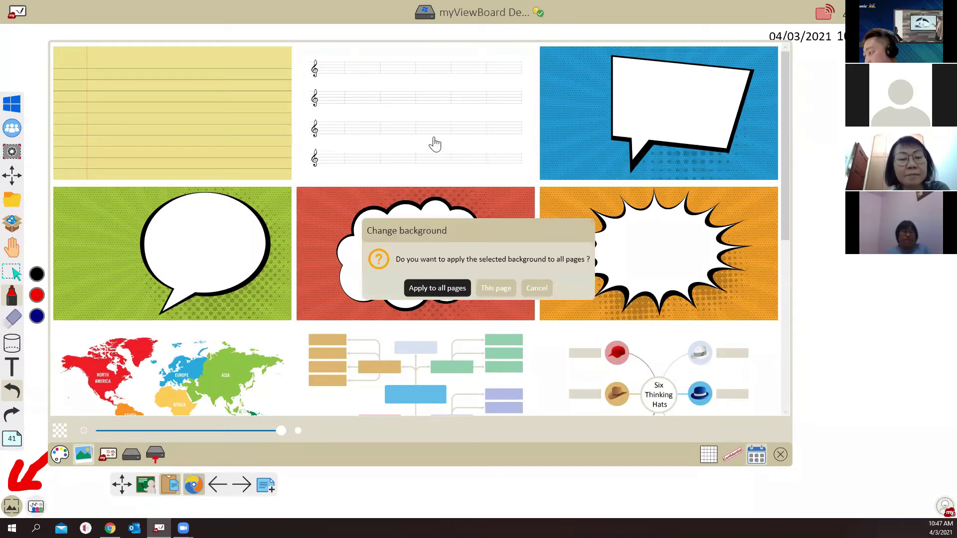
left_click(496, 295)
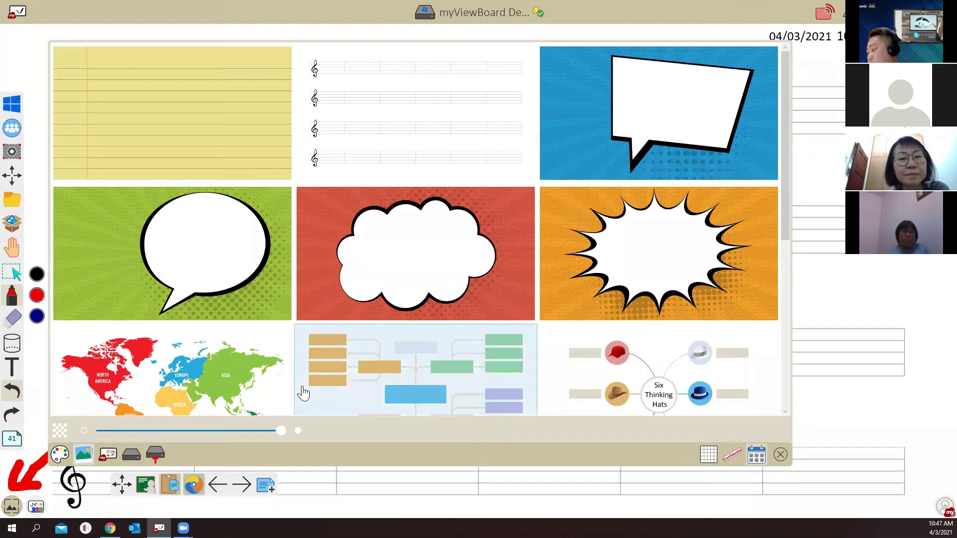
left_click(781, 454)
Step: Try several solid background colours on the page, finishing with neutral grey
left_click(10, 507)
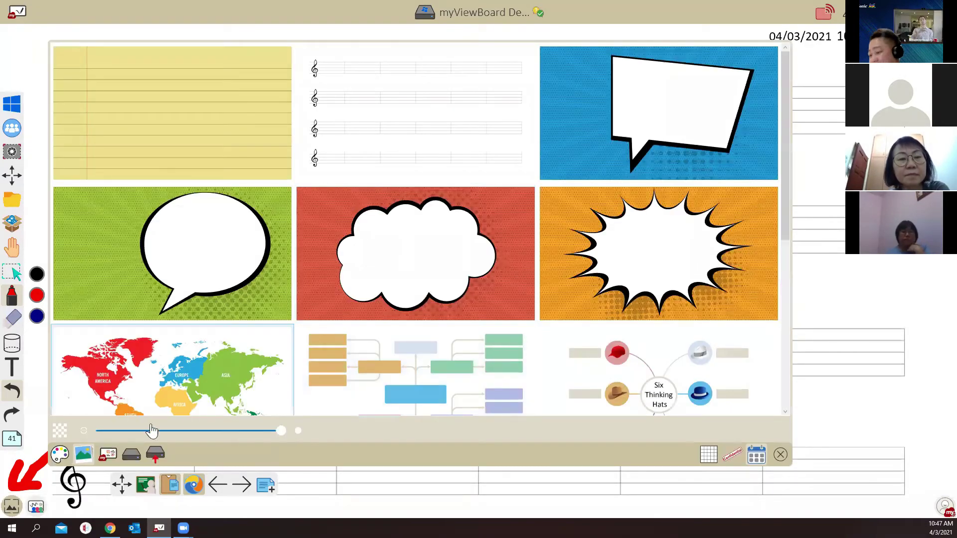
left_click(59, 455)
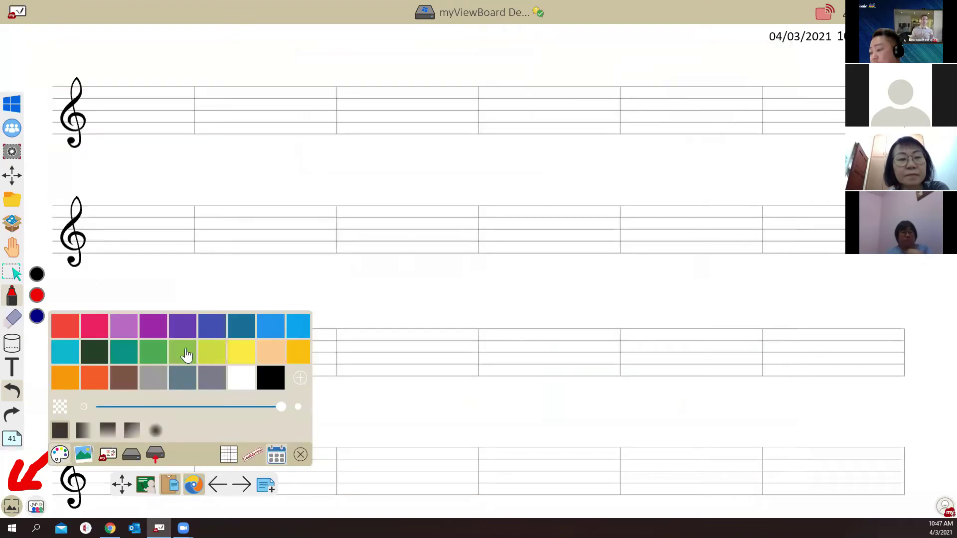
left_click(210, 361)
left_click(241, 387)
left_click(182, 384)
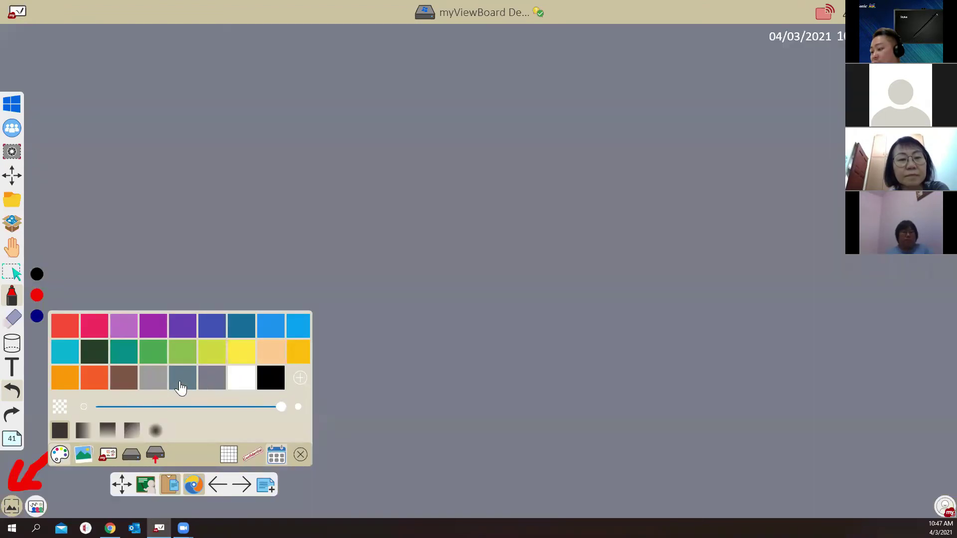
left_click(157, 388)
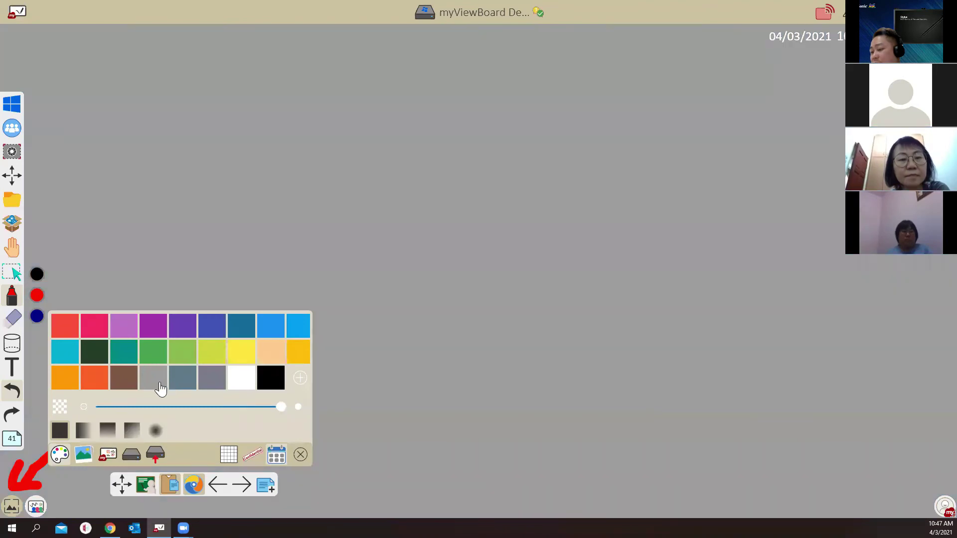
Step: Browse the myViewBoard online backgrounds and filter them by the Grids subject
left_click(106, 456)
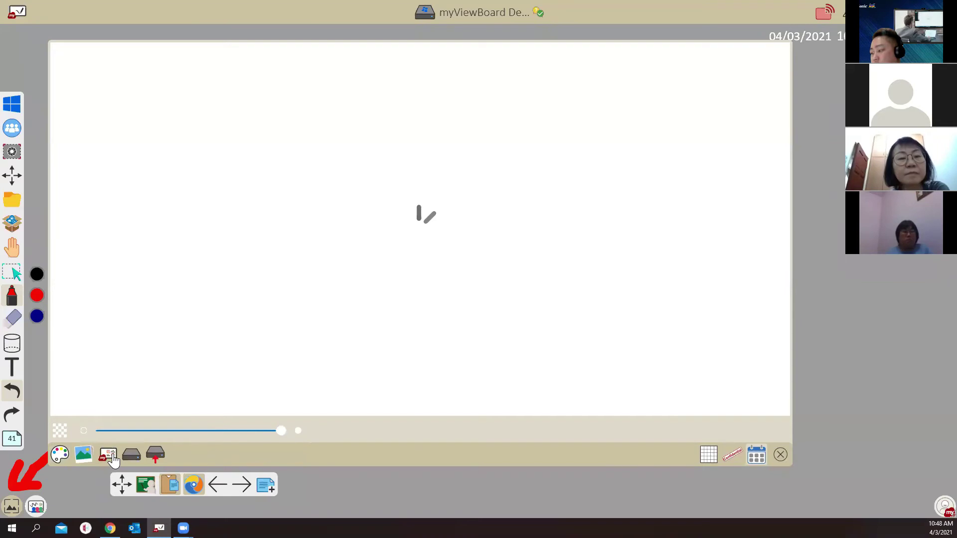
left_click(160, 408)
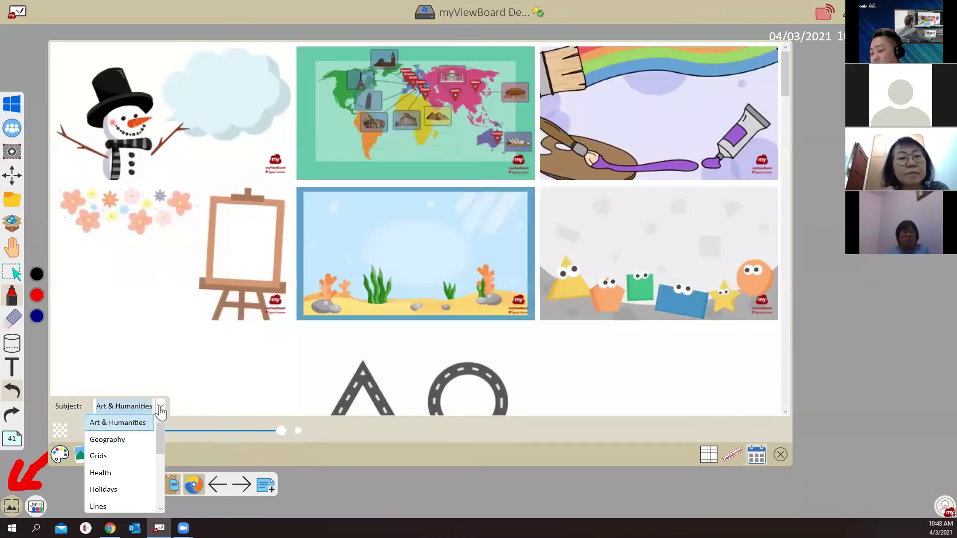
left_click(137, 466)
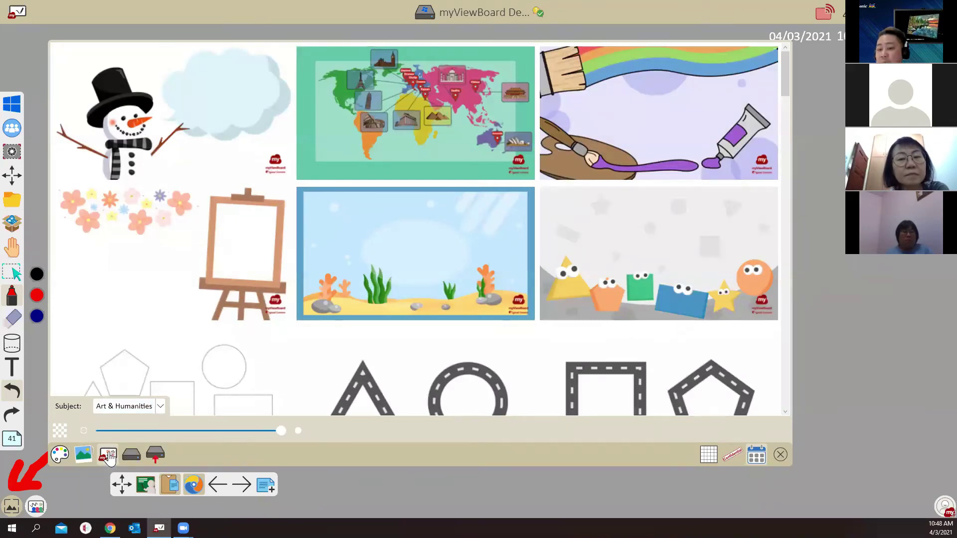
left_click(160, 407)
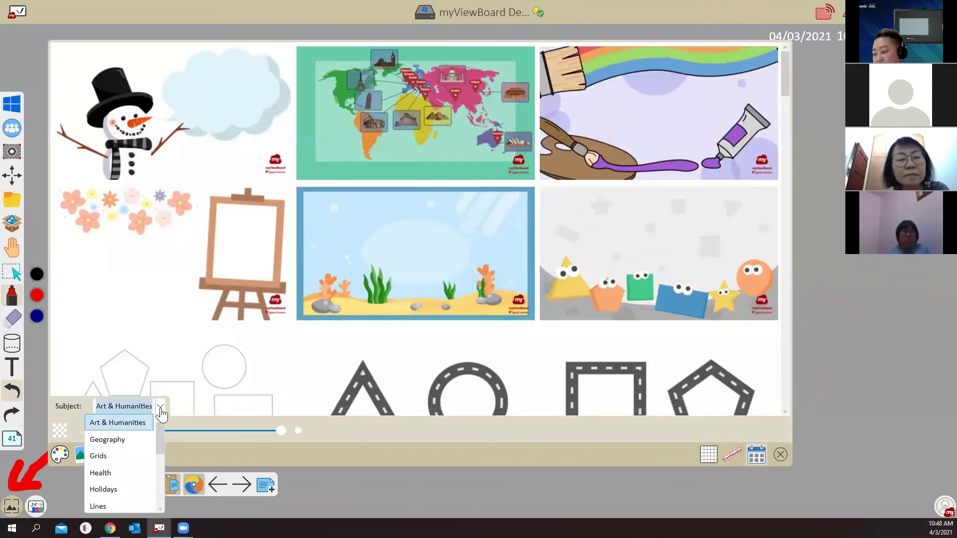
left_click(132, 455)
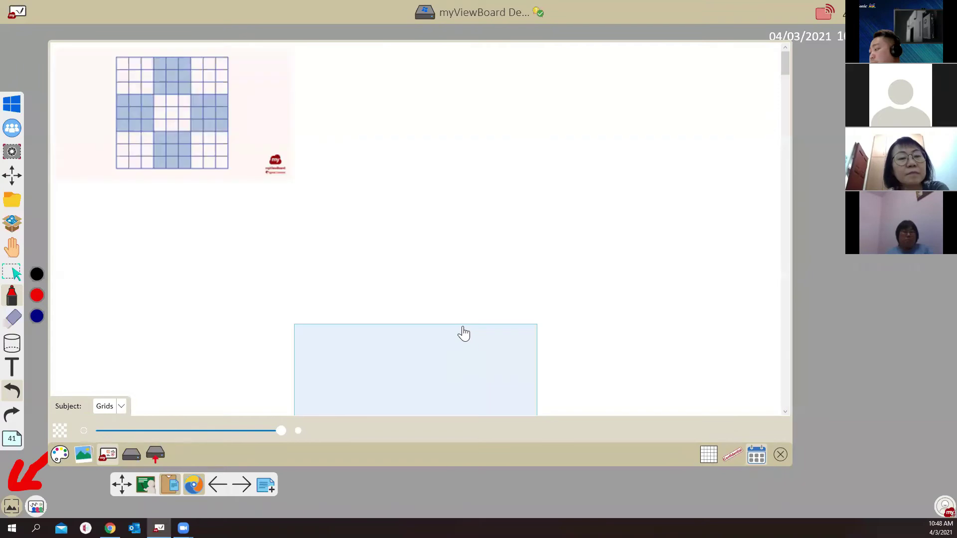
Step: Apply the Chinese character stroke-order grid background to this page only, view the locally stored backgrounds and close the background settings
scroll(513, 274, "down", 15)
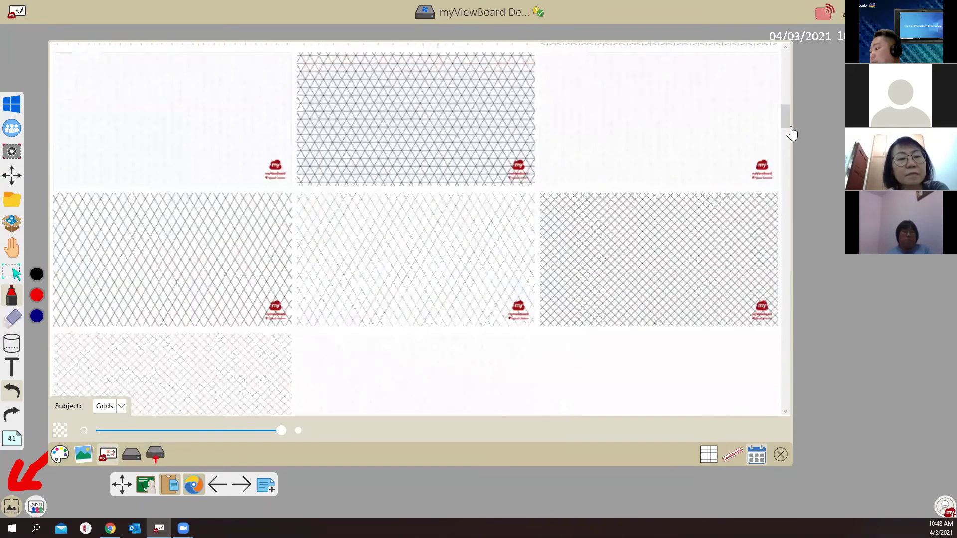
left_click_drag(789, 100, 787, 62)
left_click(624, 155)
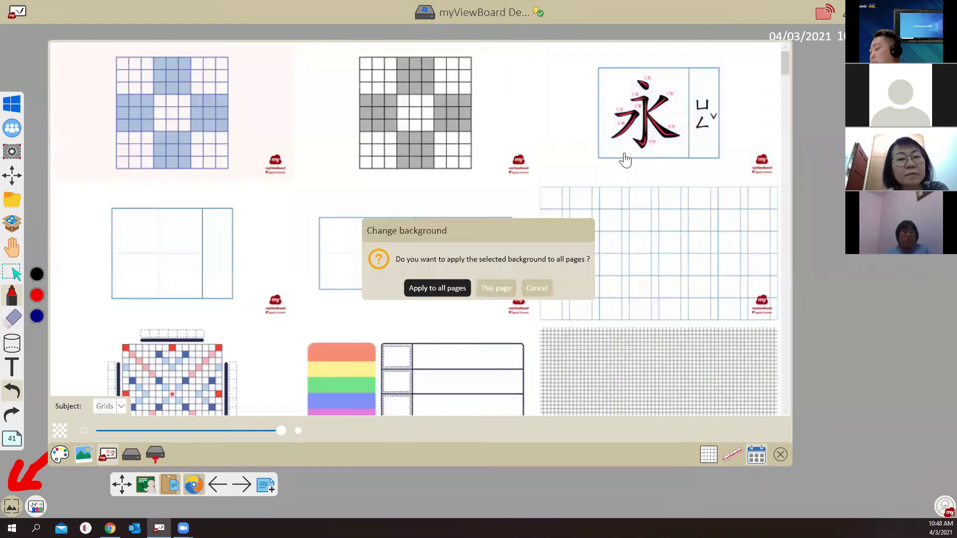
left_click(494, 285)
left_click(133, 458)
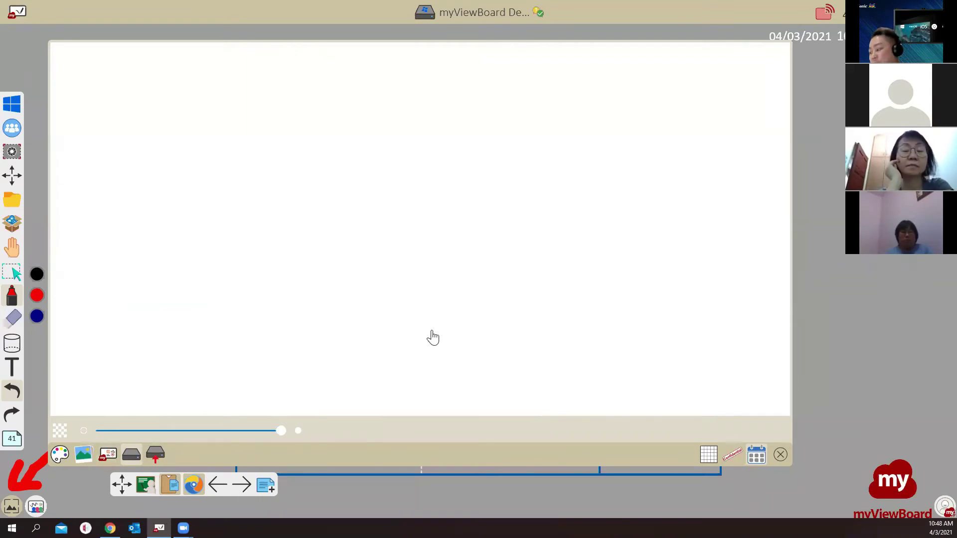
left_click(781, 455)
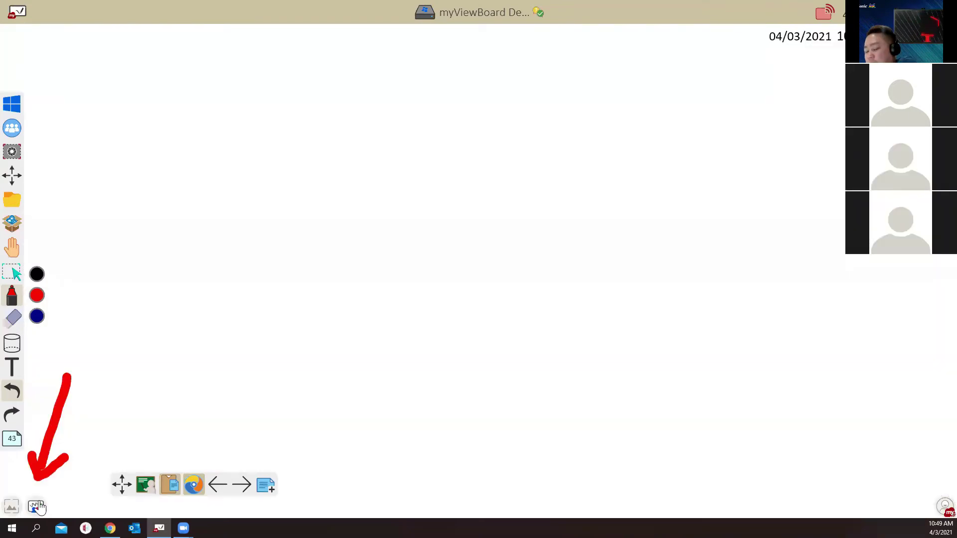
Step: Start the split-screen Participate mode, accept the notice, try the six-pane layout and return to three panes
left_click(37, 507)
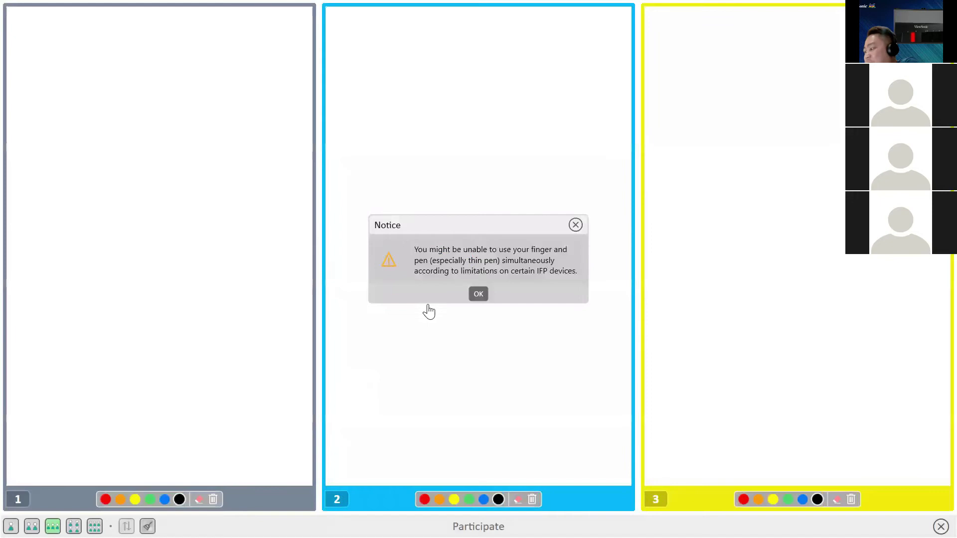
left_click(478, 294)
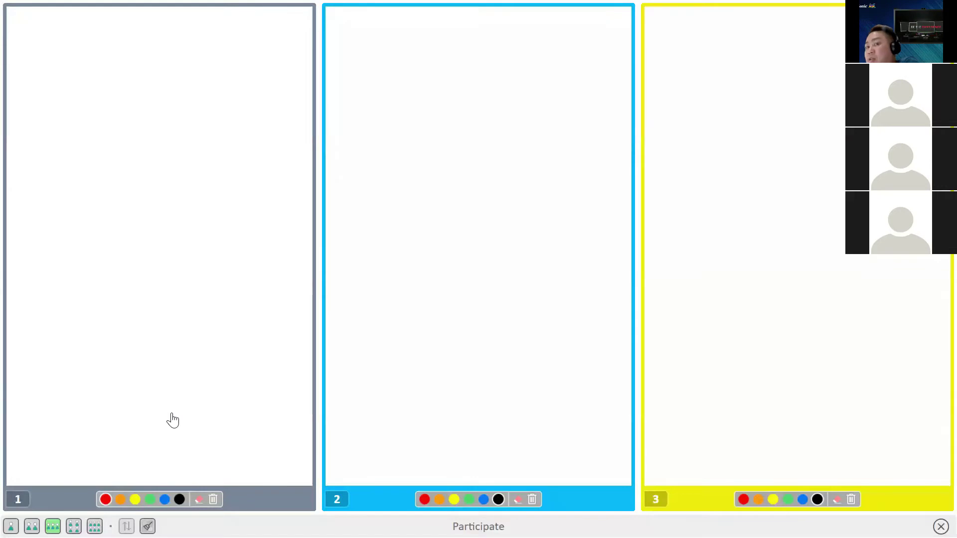
left_click(95, 527)
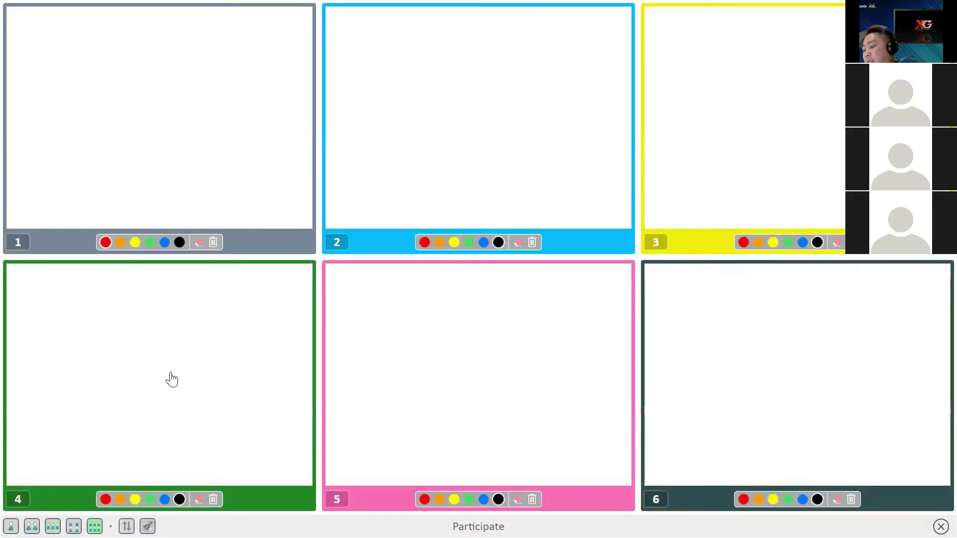
left_click(53, 526)
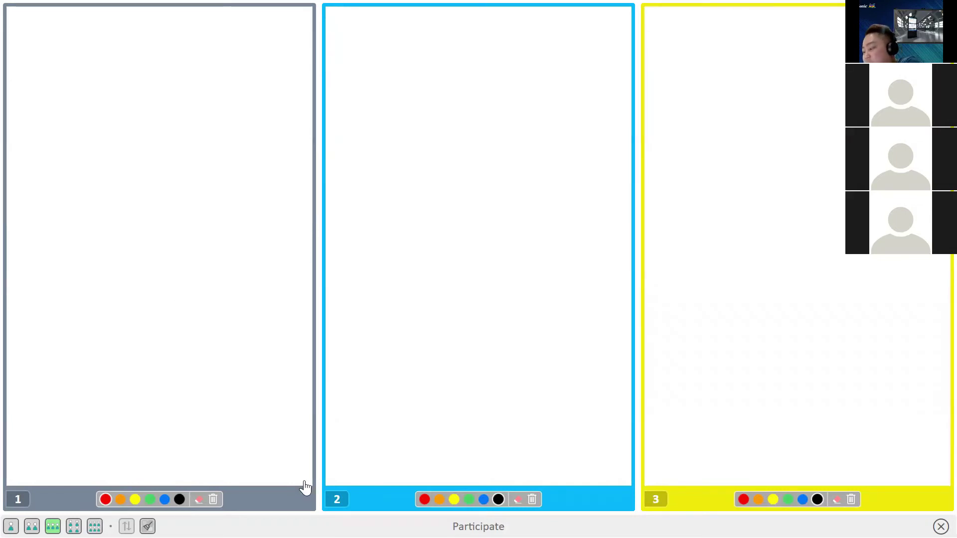
Step: Scribble in red, green and blue in panes 1, 2 and 3 respectively, and clear the drawings
left_click(469, 500)
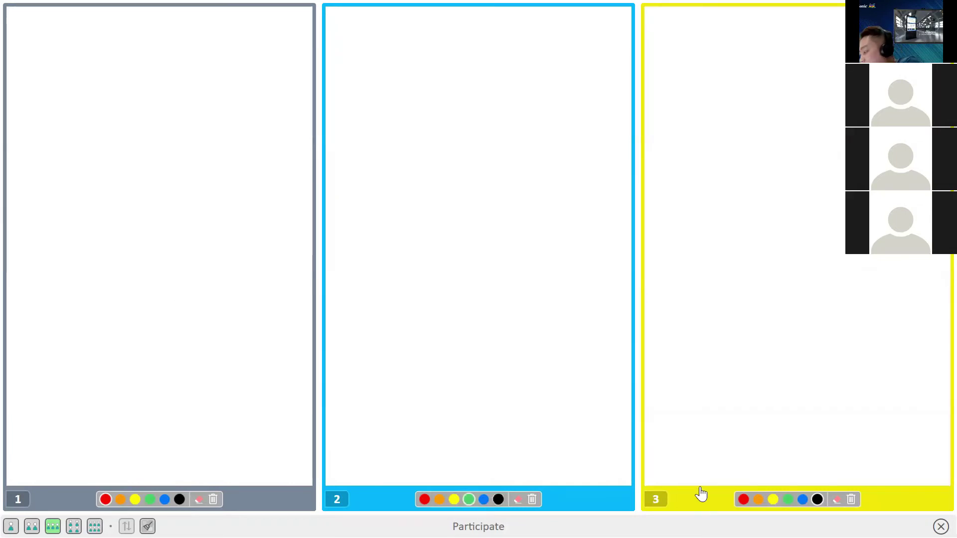
mouse_move(158, 215)
left_mouse_down()
mouse_move(181, 265)
mouse_move(149, 314)
left_mouse_up()
mouse_move(520, 227)
left_mouse_down()
mouse_move(494, 304)
mouse_move(500, 318)
left_mouse_up()
mouse_move(806, 209)
left_mouse_down()
mouse_move(773, 266)
mouse_move(790, 317)
left_mouse_up()
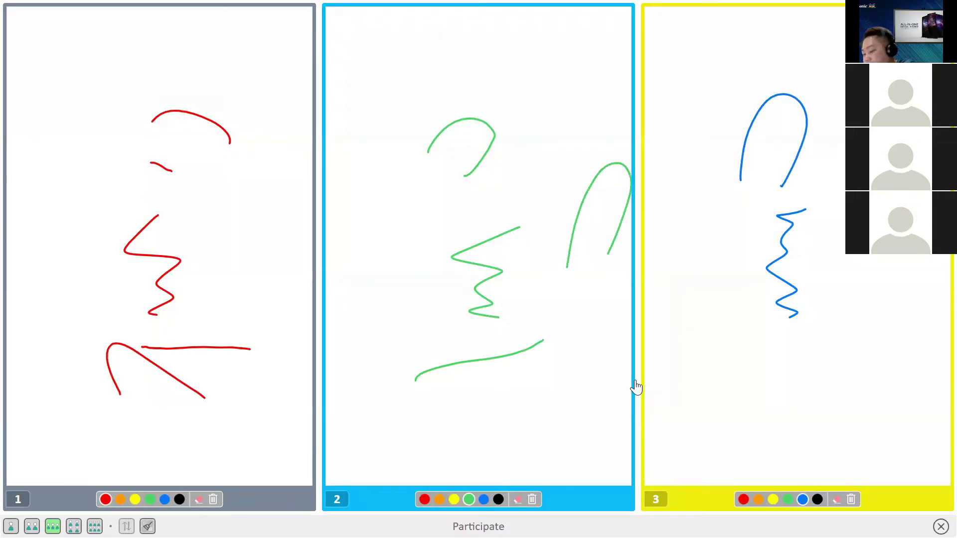
left_click(147, 526)
left_click(464, 280)
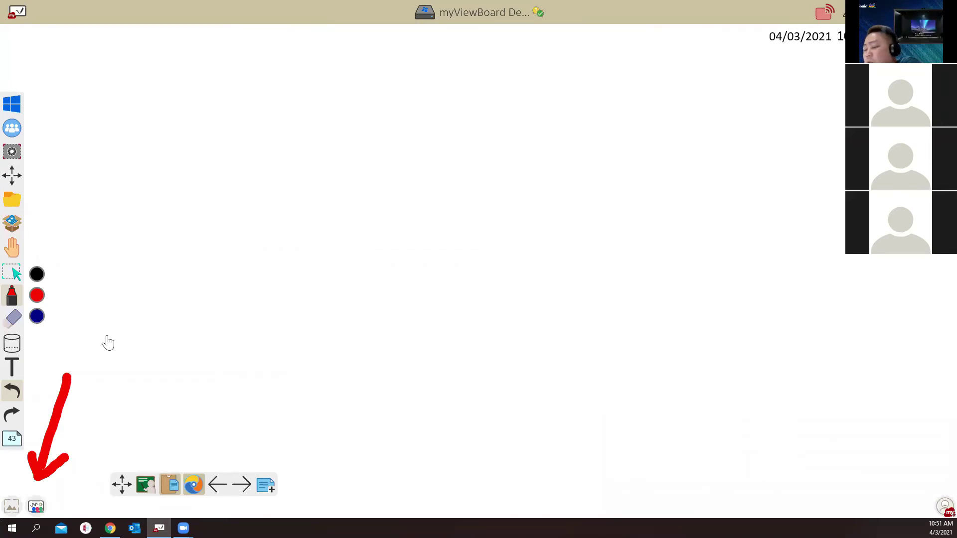
Step: View the available pen types and colours in the marker settings, and close them
left_click(11, 295)
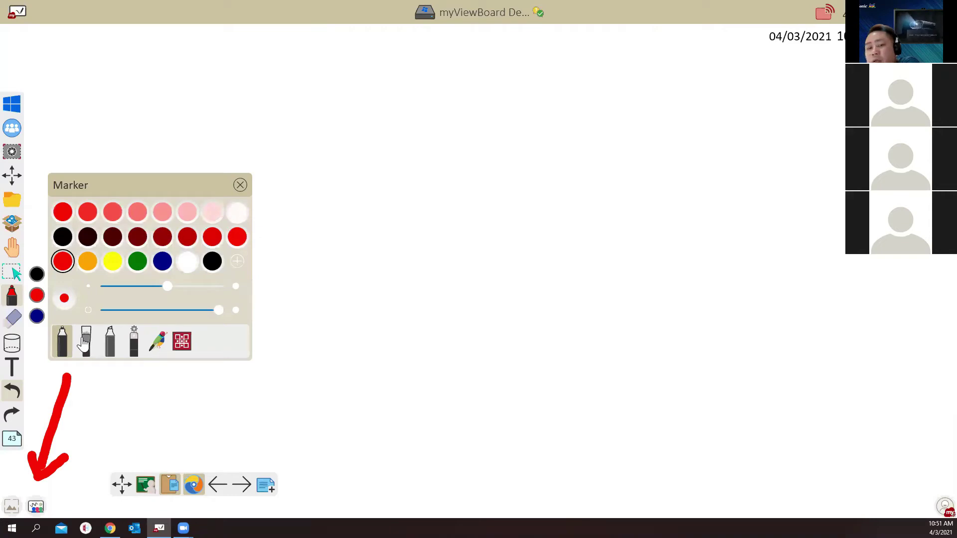
left_click(240, 186)
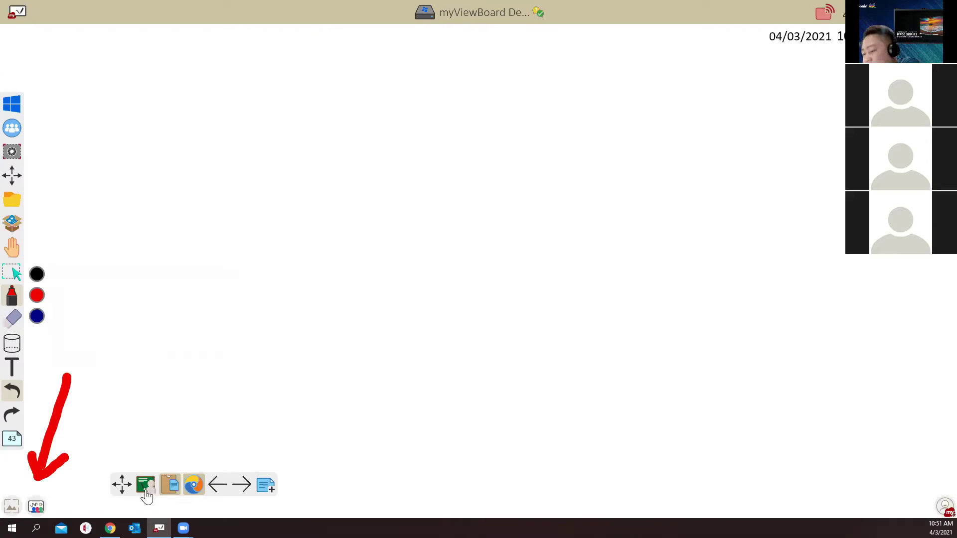
Step: Move the floating toolbar up the page, switch the board to presentation mode and back to preparation mode
left_click_drag(122, 486, 140, 406)
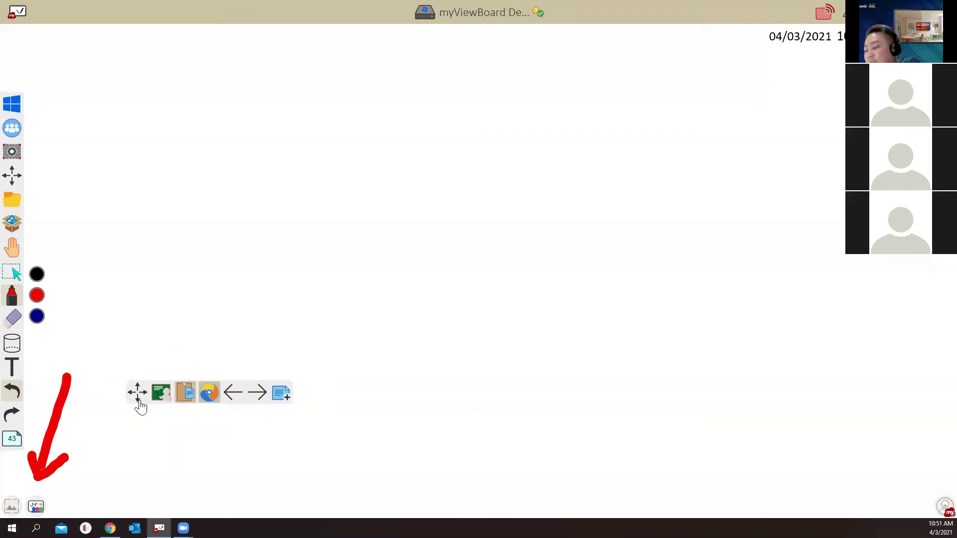
left_click(163, 396)
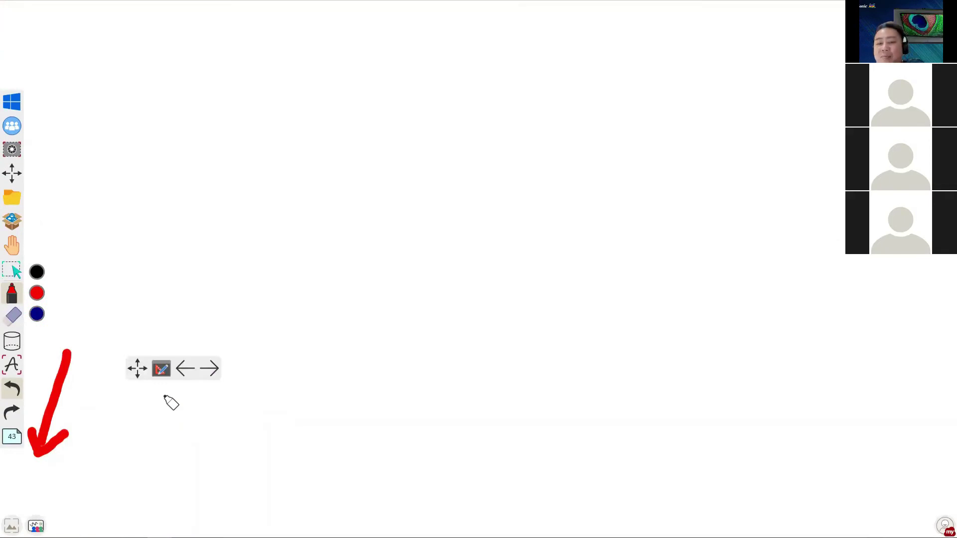
left_click(158, 371)
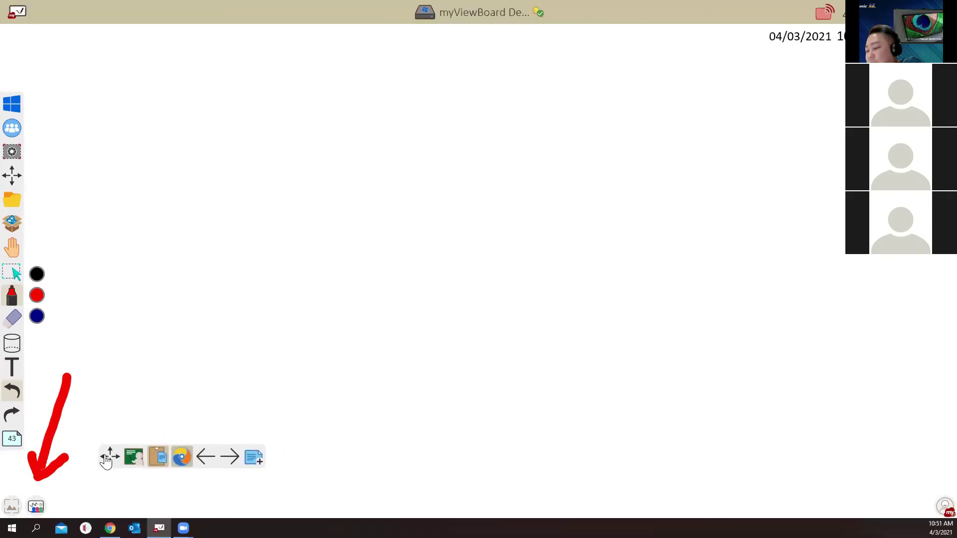
Step: Paste three camera graphics from the clipboard, spread them out on the page, and delete them all
left_click(158, 462)
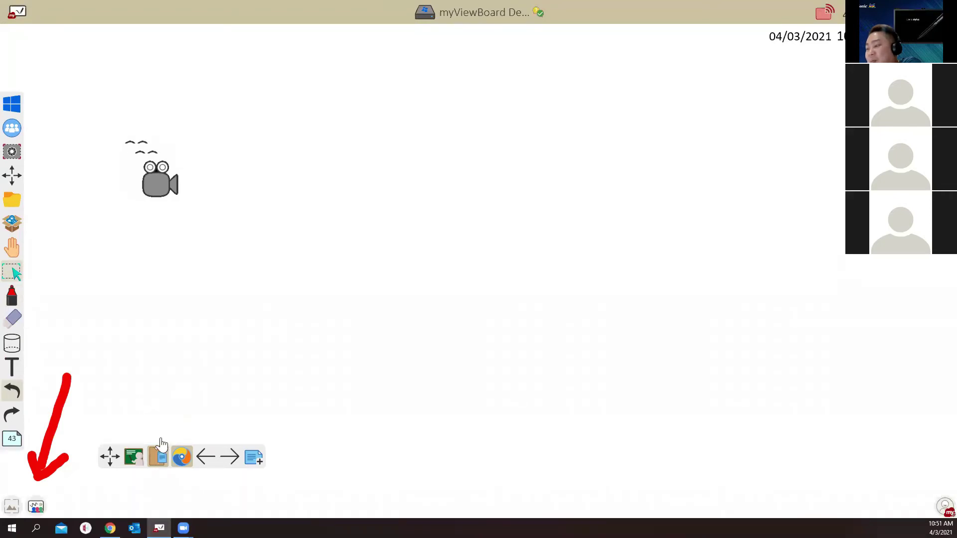
left_click_drag(160, 180, 225, 273)
left_click_drag(153, 182, 180, 202)
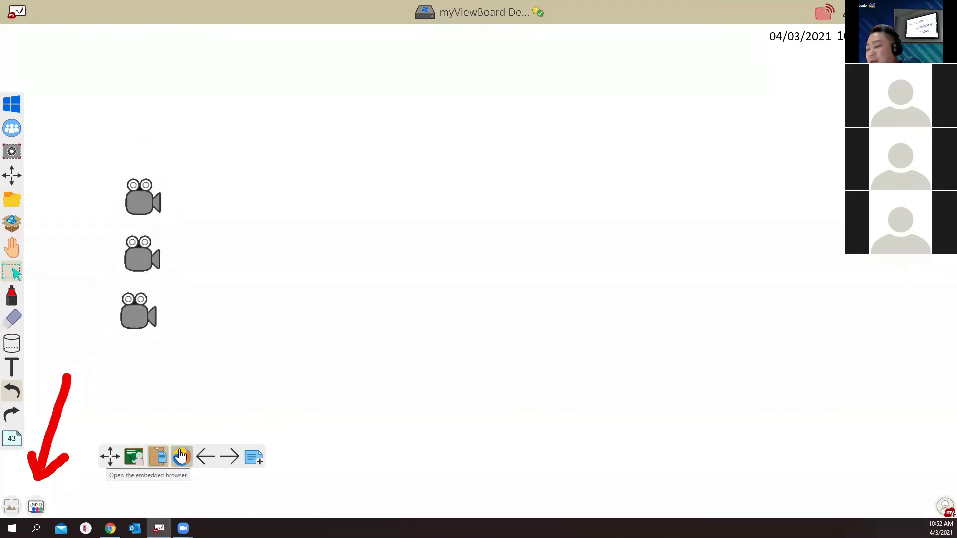
mouse_move(112, 333)
left_mouse_down()
mouse_move(192, 164)
mouse_move(172, 165)
left_mouse_up()
left_click(187, 189)
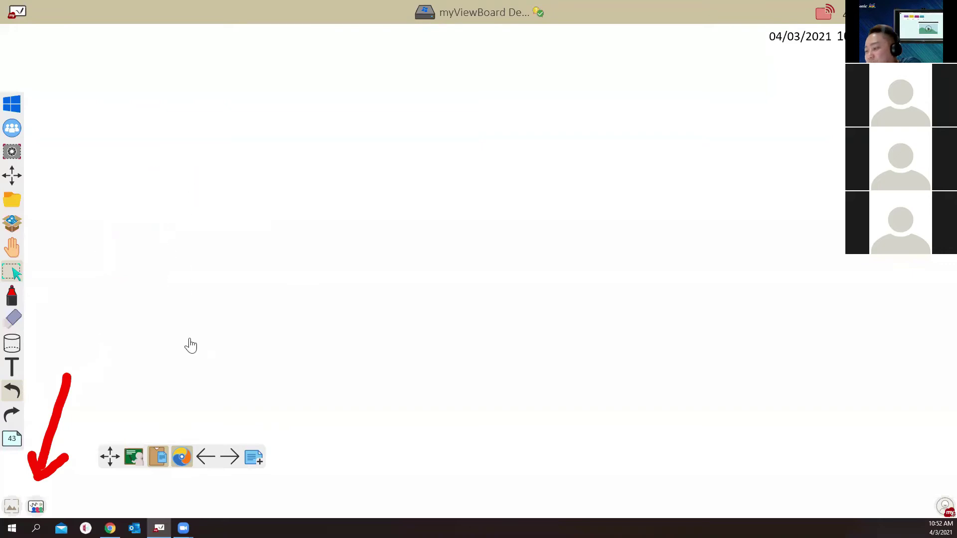
Step: Open the embedded browser, go back to the "Embedded Browser & Website Bookmarks –Tiles" page and open the browser there
left_click(182, 458)
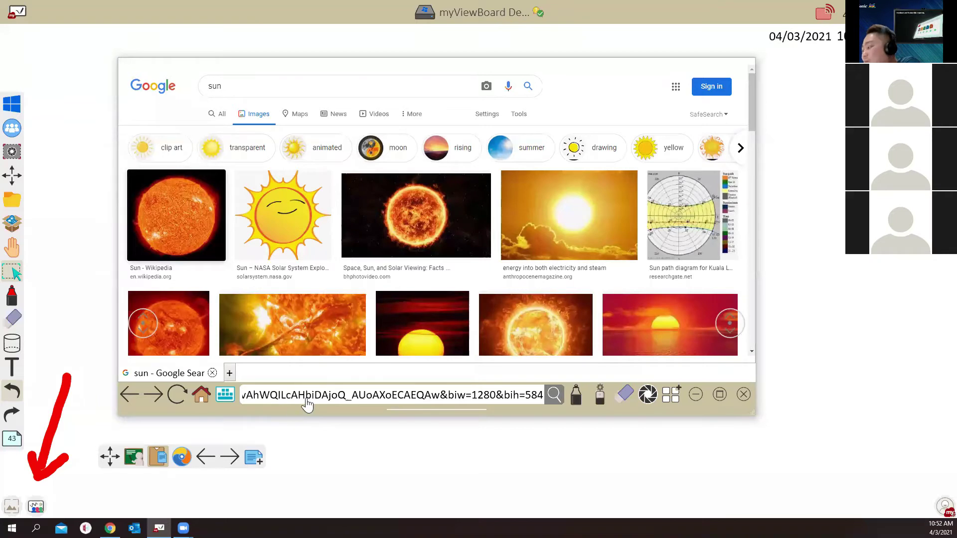
left_click(206, 459)
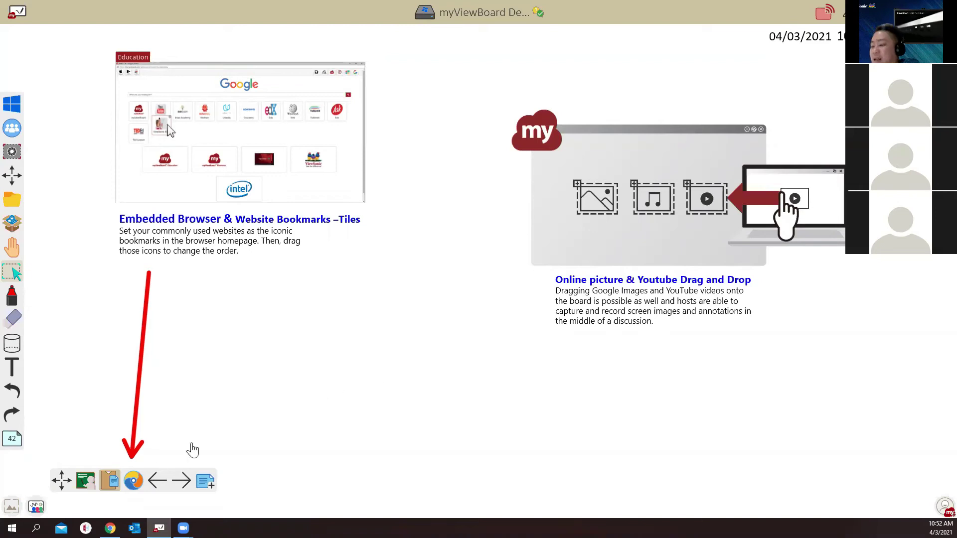
left_click(134, 481)
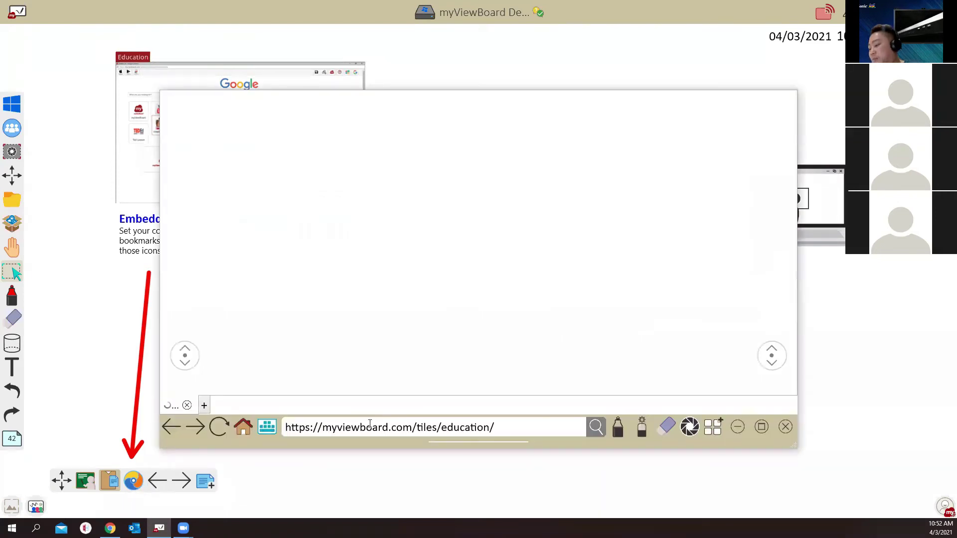
Step: Add a blank page to the whiteboard, search the web for "youtube" in the embedded browser and open the YouTube site
left_click(205, 482)
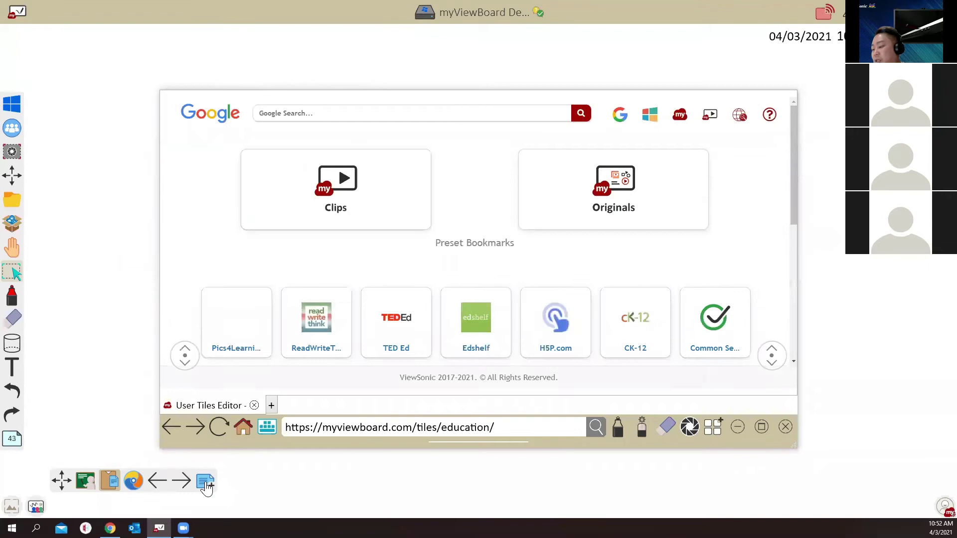
left_click(375, 427)
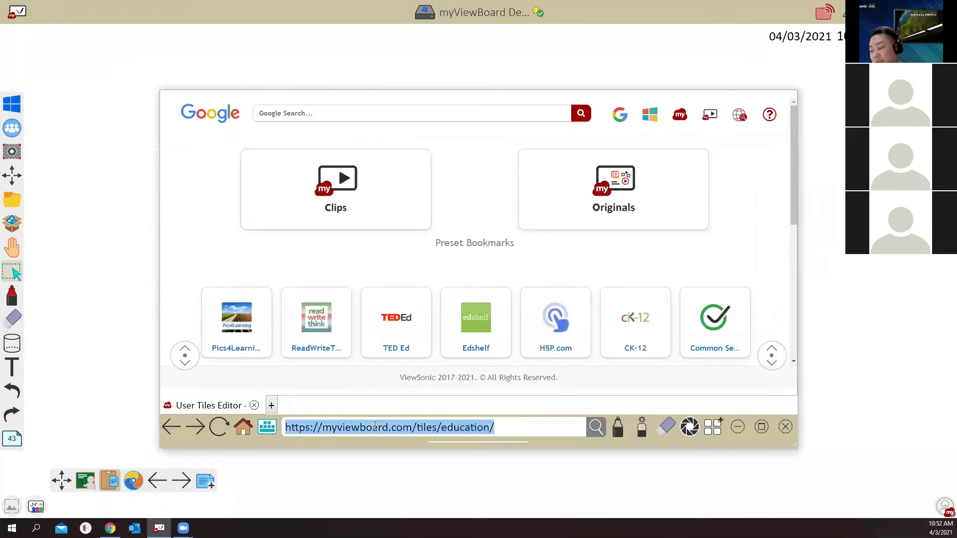
type("youtube")
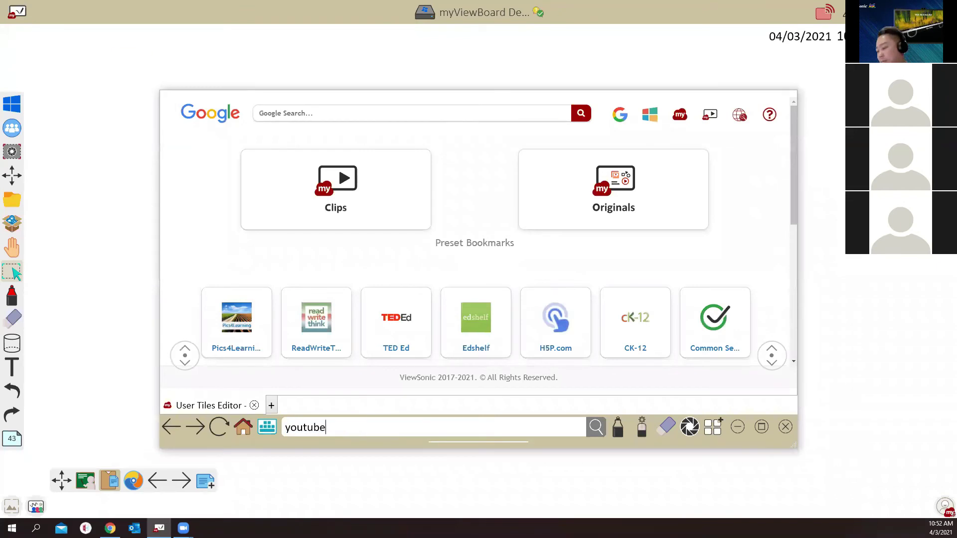
key("Return")
left_click(266, 201)
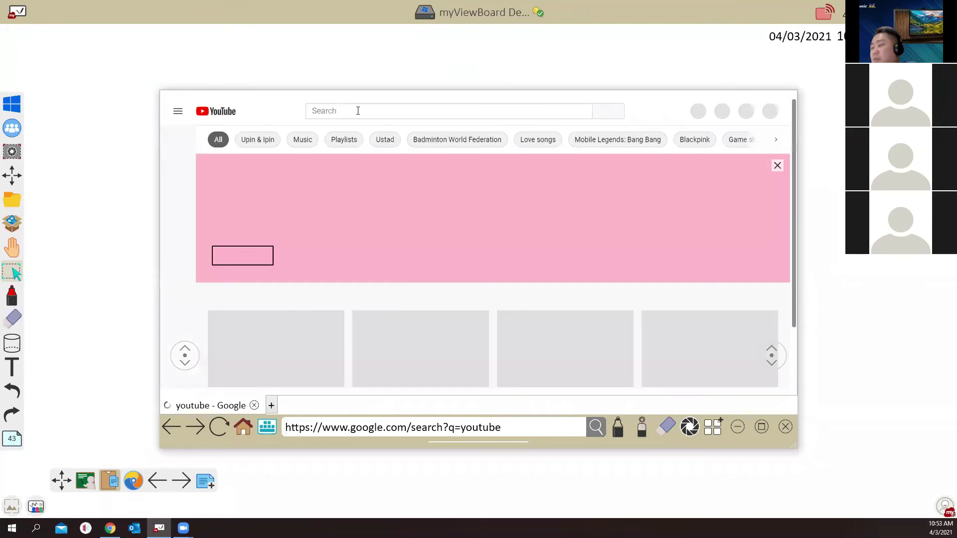
Step: Search YouTube for "moon" and place the "Moon 101 | National Geographic" video in the page's upper-left area
left_click(357, 111)
type("moon")
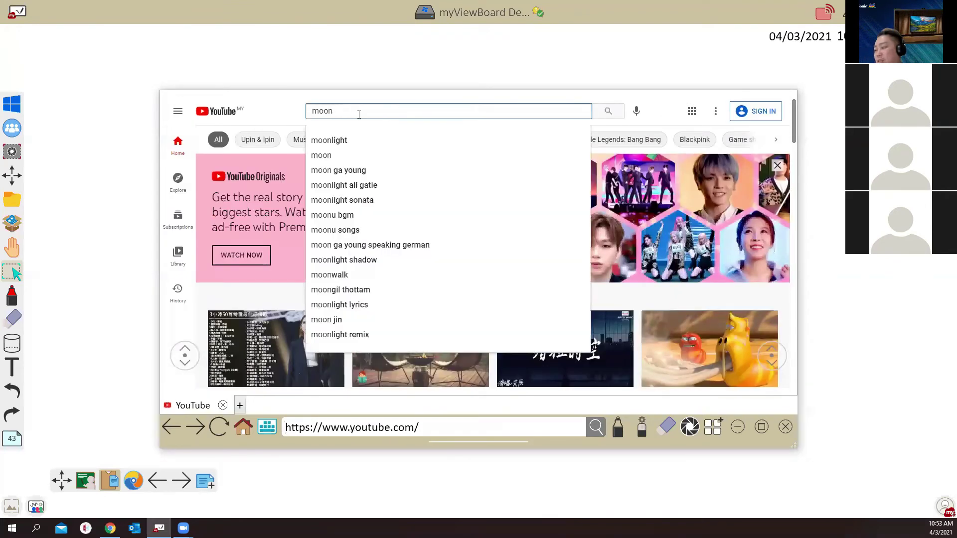
key("Return")
scroll(532, 317, "down", 3)
scroll(533, 316, "down", 3)
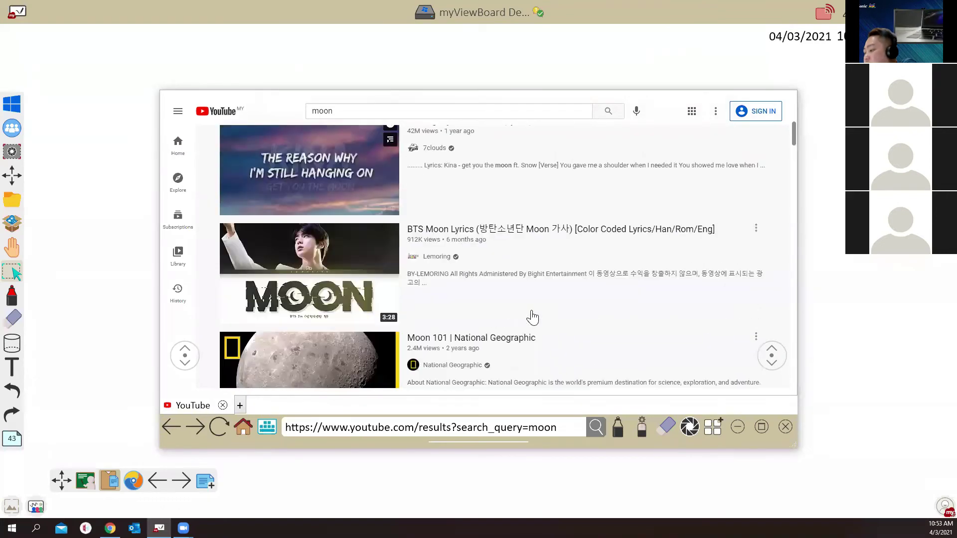
scroll(531, 316, "down", 1)
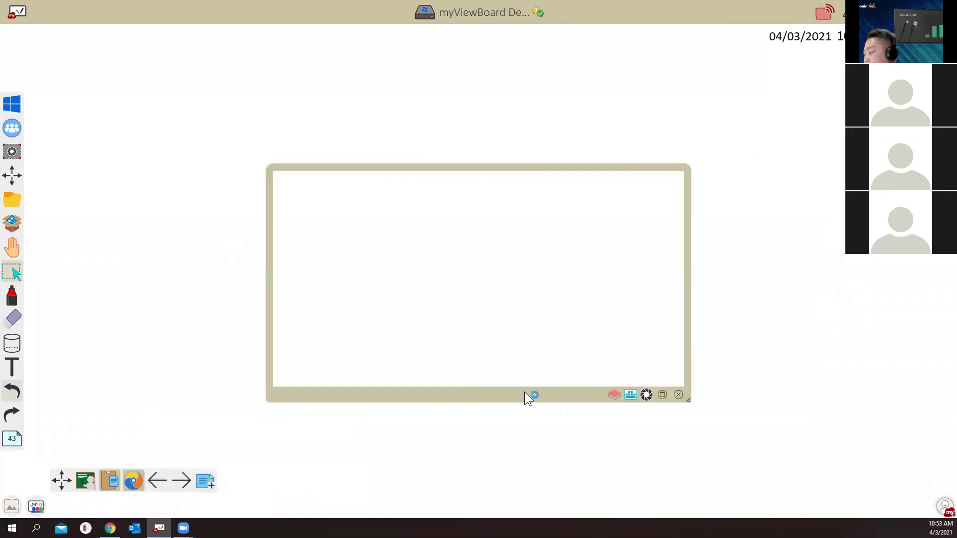
left_click_drag(494, 382, 299, 261)
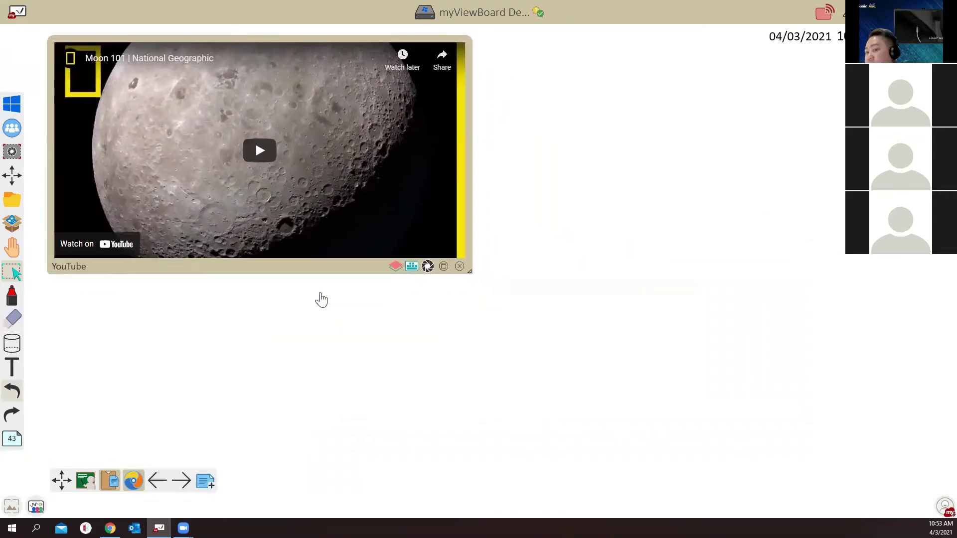
Step: Reopen the embedded browser and run a web search for "moon" in a new browser tab
left_click(134, 481)
left_click(241, 405)
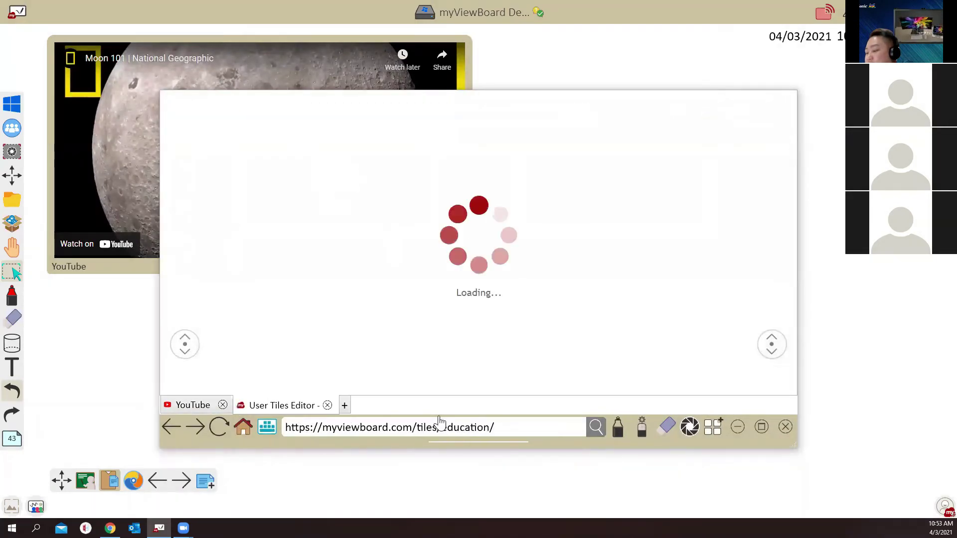
left_click(428, 431)
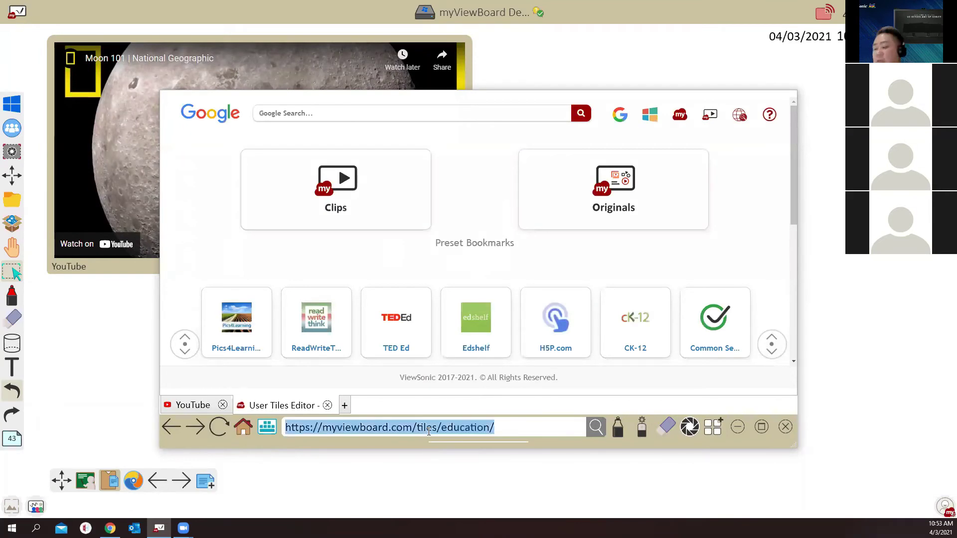
type("moon")
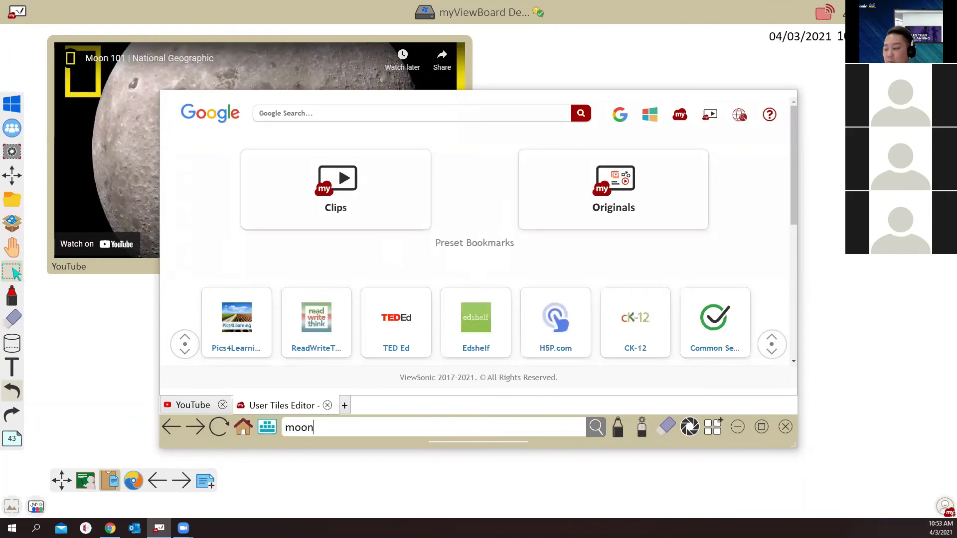
key("Return")
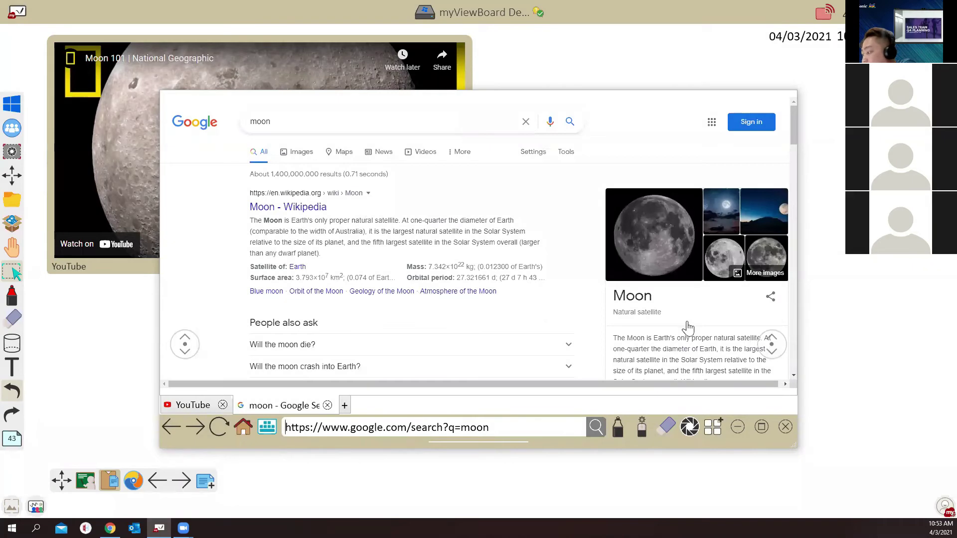
Step: Copy the Moon description paragraph from the search results onto the whiteboard page, below the video
scroll(687, 327, "down", 1)
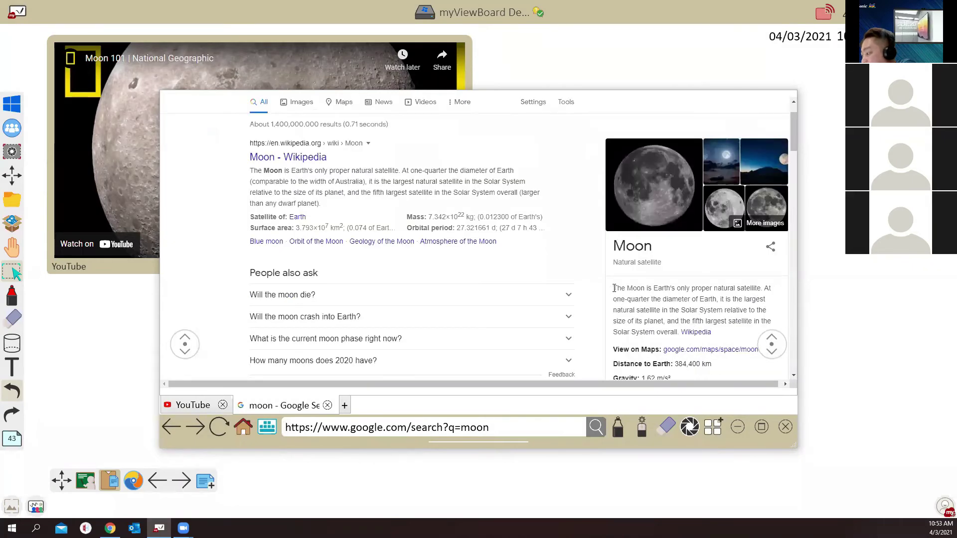
left_click_drag(620, 292, 679, 334)
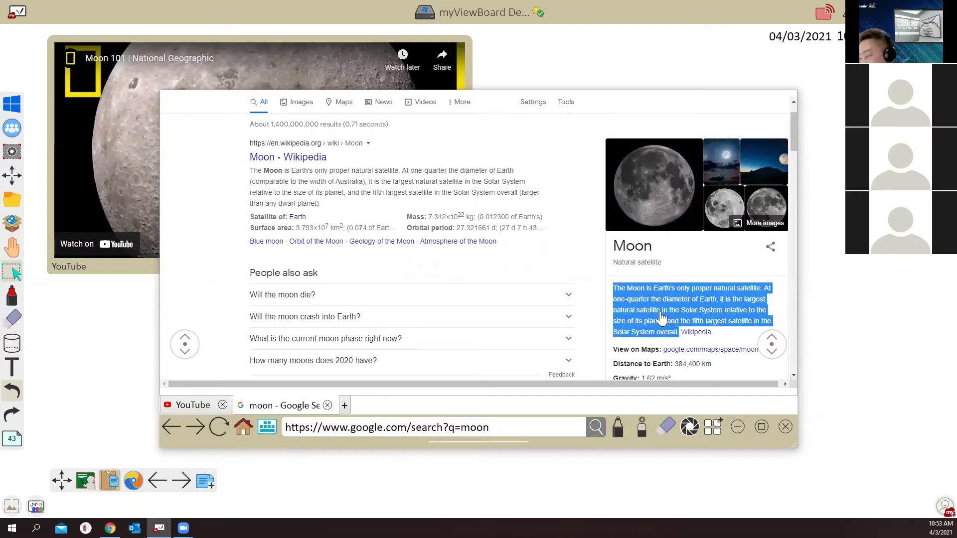
left_click_drag(646, 301, 659, 305)
left_click_drag(851, 313, 113, 360)
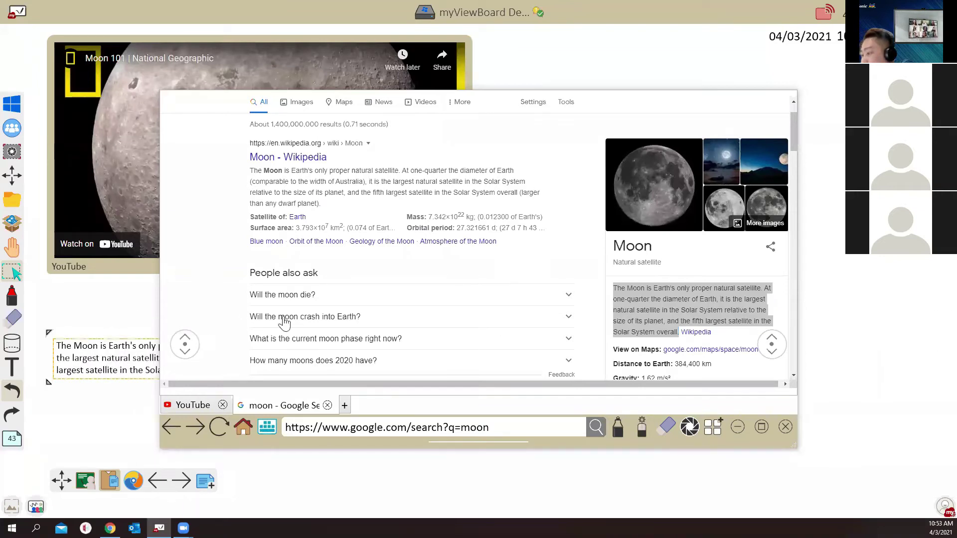
Step: Find the full moon picture from theconversation.com in the image results, place it beside the video and enlarge it
scroll(337, 277, "up", 1)
left_click(301, 153)
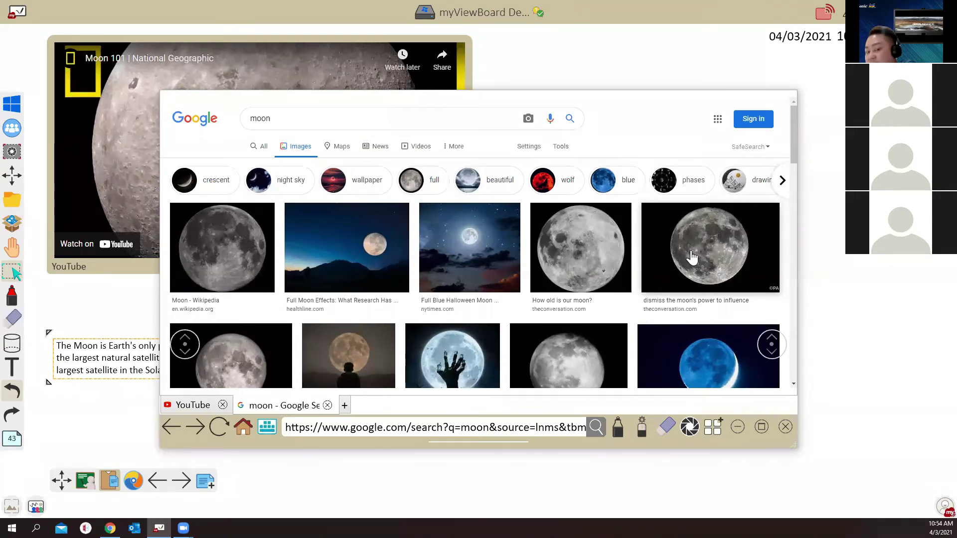
left_click(692, 256)
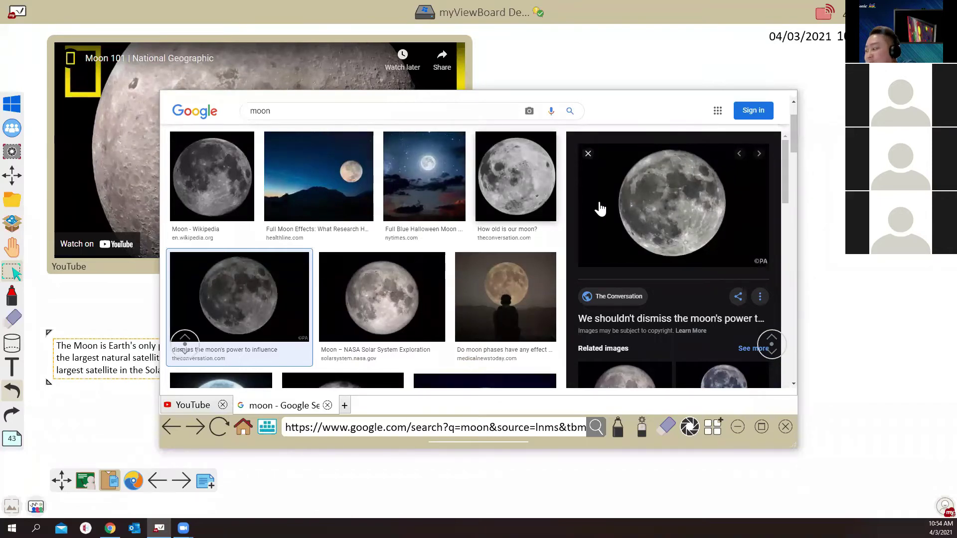
left_click_drag(690, 238, 825, 219)
left_click_drag(876, 307, 666, 205)
left_click_drag(746, 249, 863, 362)
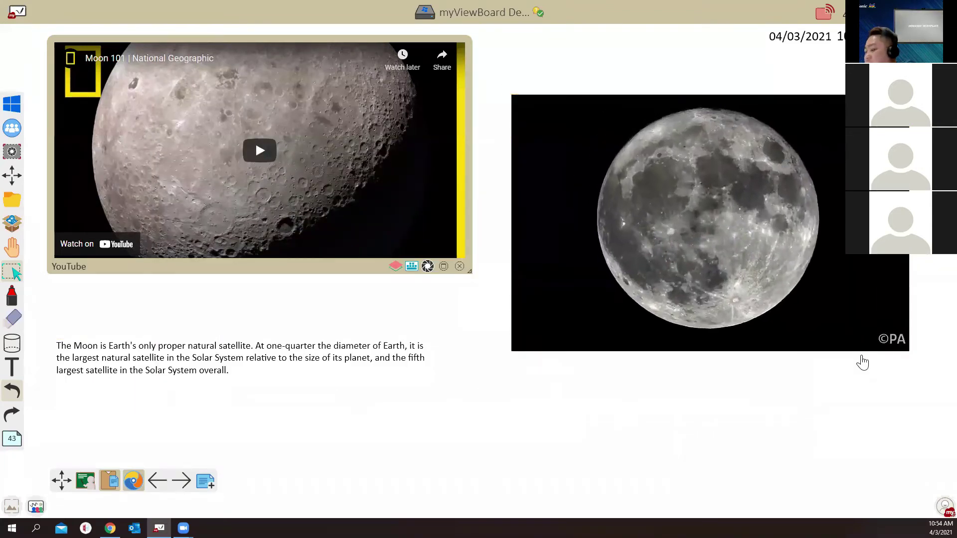
Step: Play and pause the Moon 101 video, close its suggestions, and capture a snapshot of the frame behind the repositioned video window
left_click(222, 355)
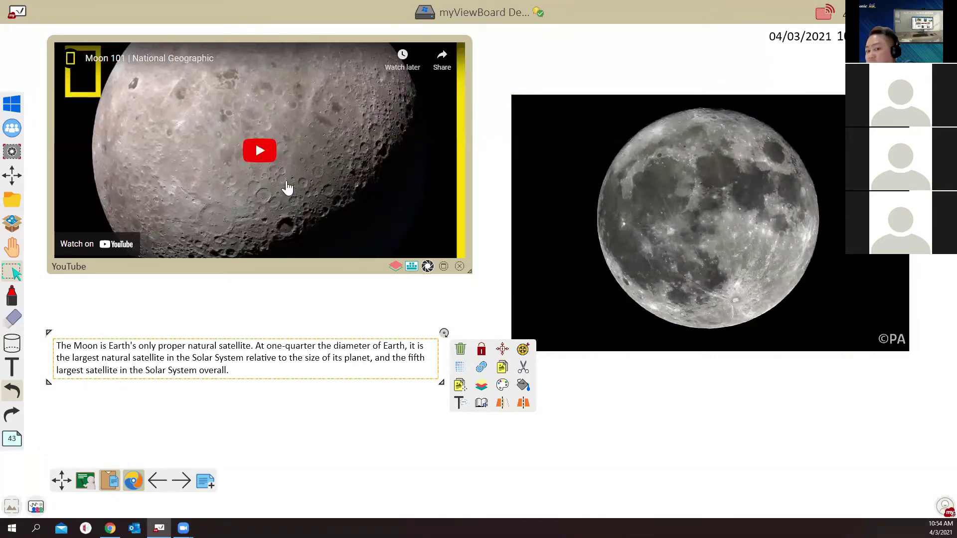
left_click(261, 153)
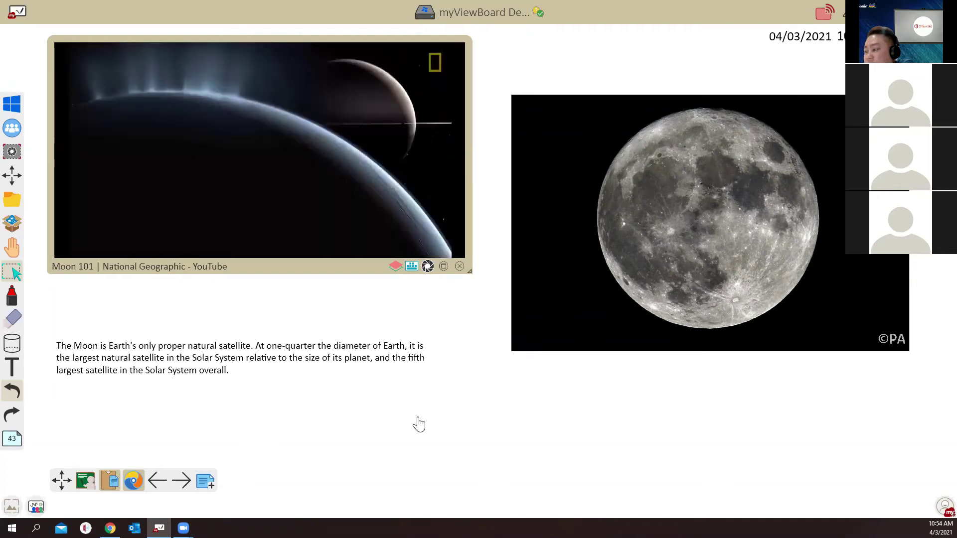
left_click(258, 185)
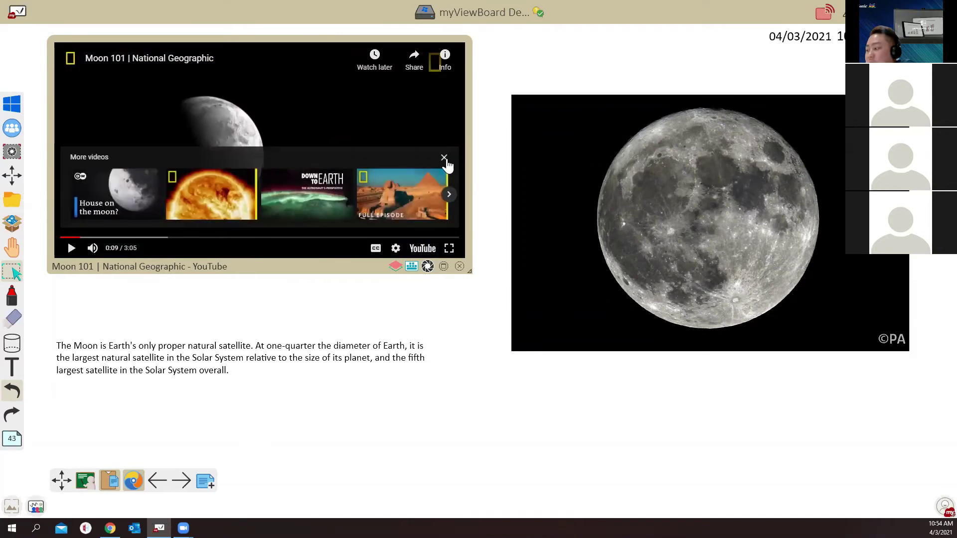
left_click(445, 159)
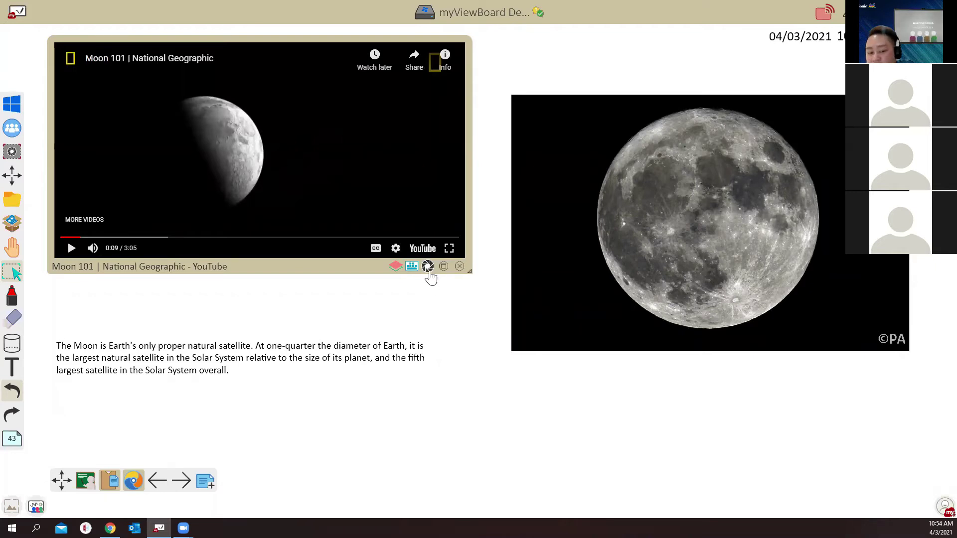
left_click(428, 267)
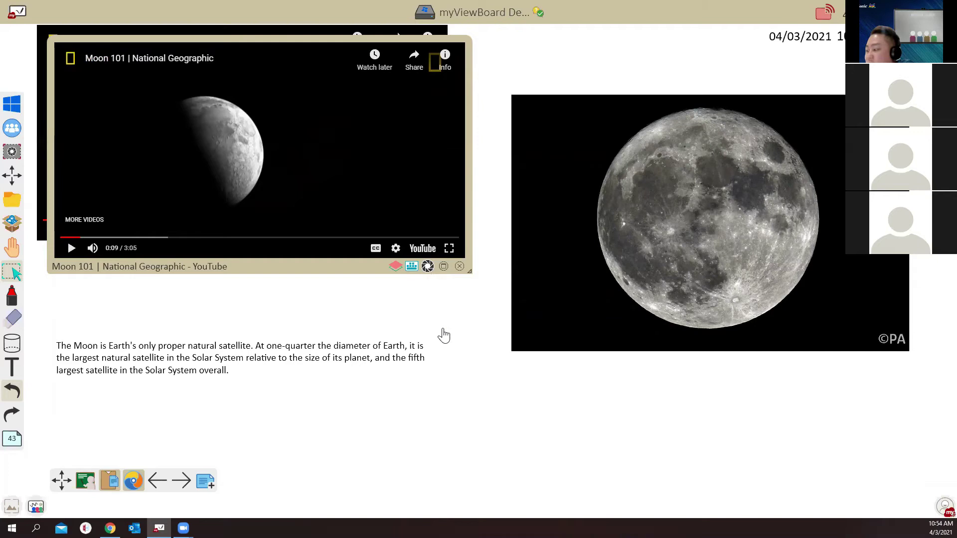
left_click_drag(316, 272, 252, 264)
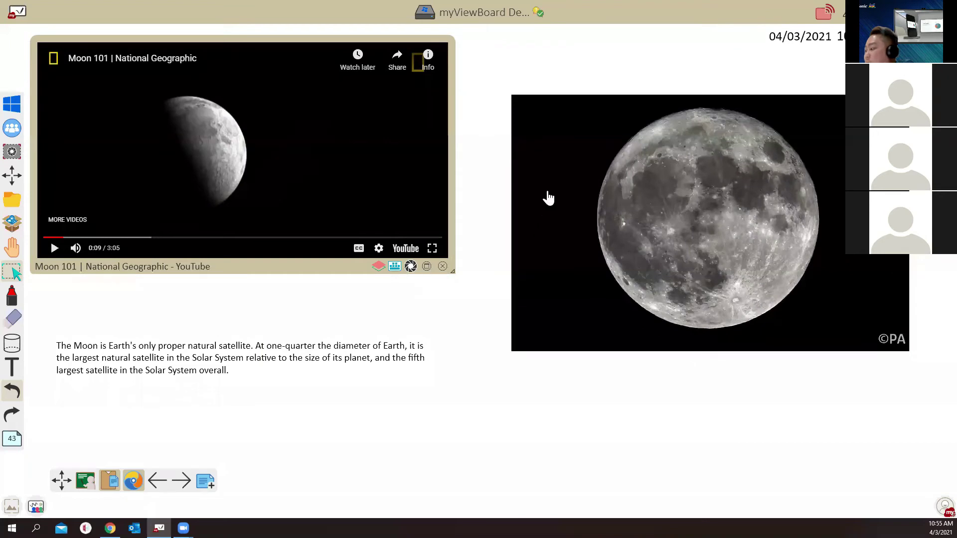
Step: Move the moon picture away from the video and remove its black background
left_click(558, 302)
left_click_drag(568, 252, 617, 248)
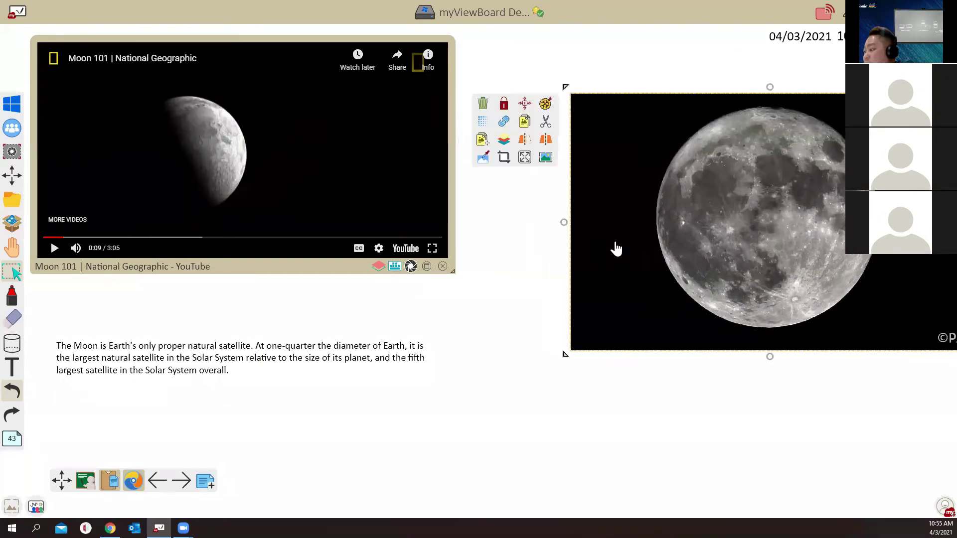
left_click(483, 161)
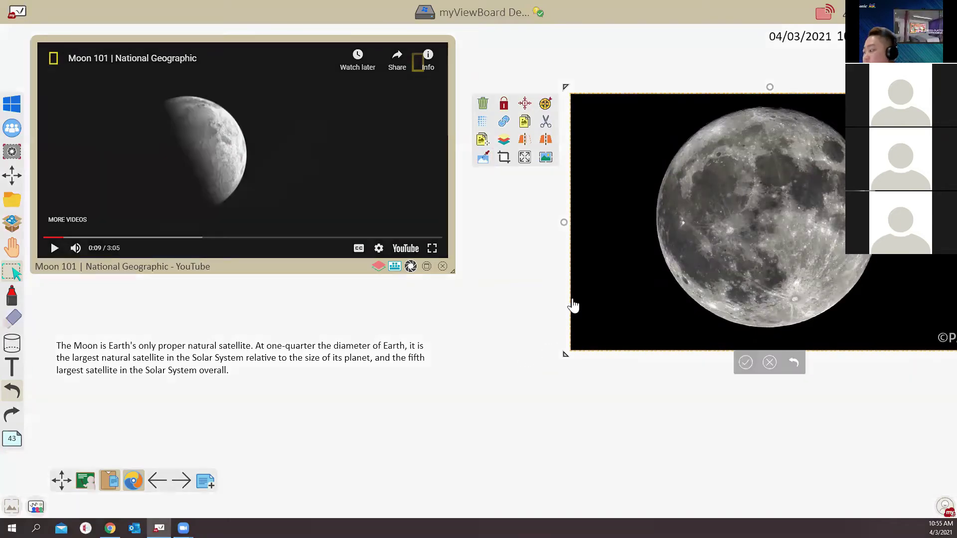
left_click(603, 220)
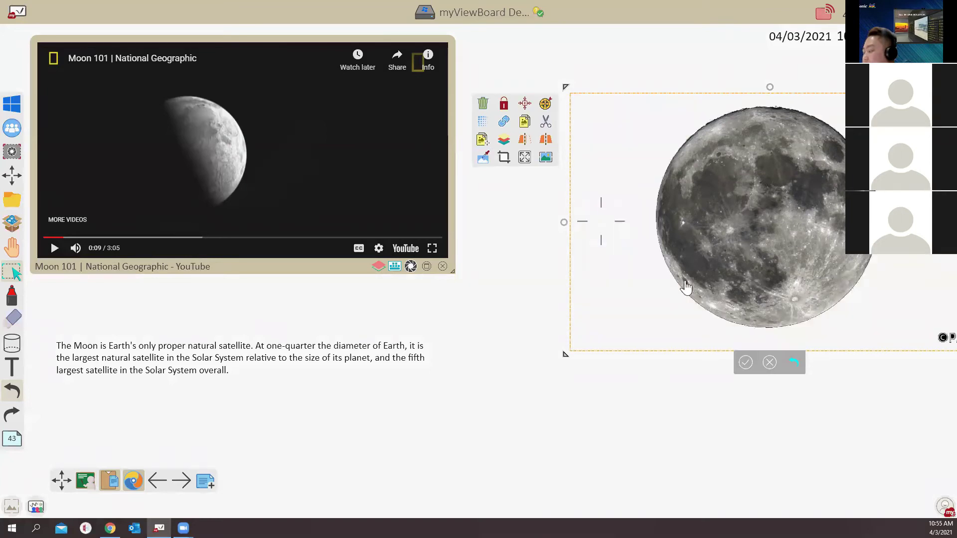
left_click(745, 363)
Step: Crop the moon picture closely around the disc, cutting off the ©PA mark, and enlarge the cropped picture
left_click_drag(724, 280, 643, 248)
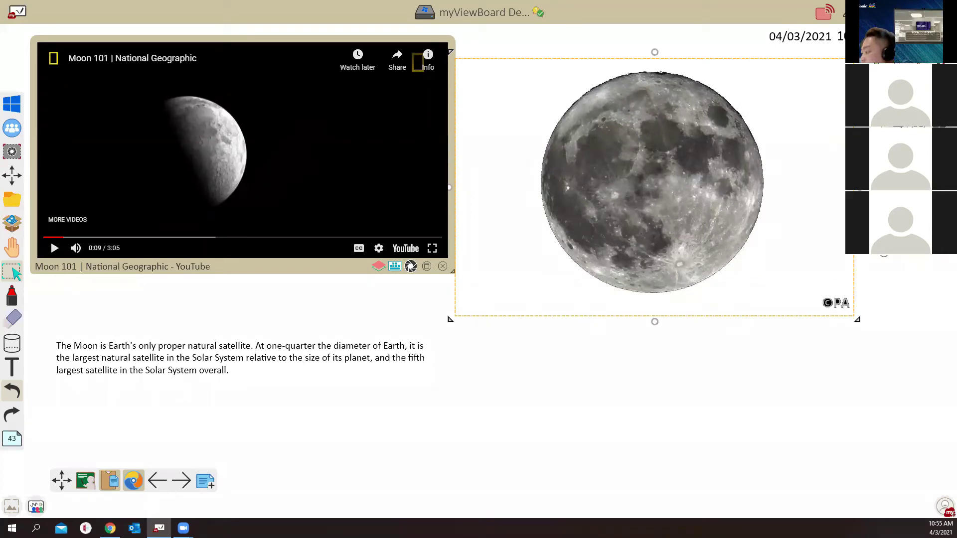
left_click(852, 271)
left_click_drag(849, 316, 771, 295)
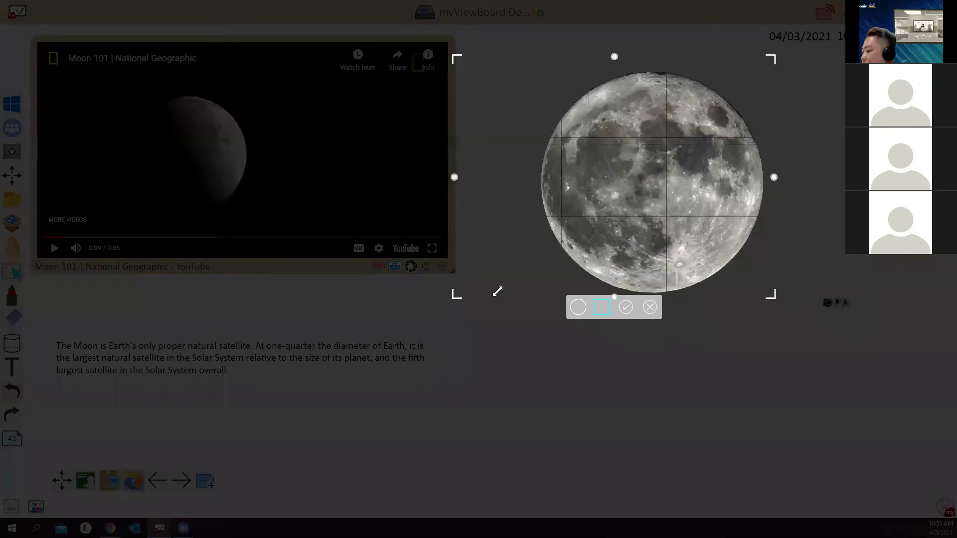
left_click_drag(498, 291, 536, 294)
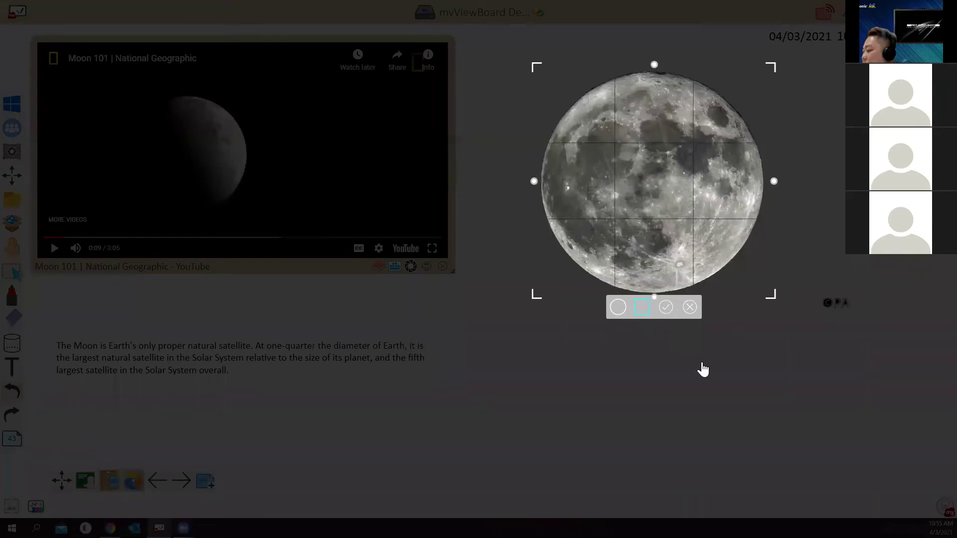
left_click(703, 370)
left_click(651, 208)
left_click_drag(778, 302, 900, 429)
Step: Open the Moon description in Immersive Reader, and shift the video window slightly down the page
left_click(171, 361)
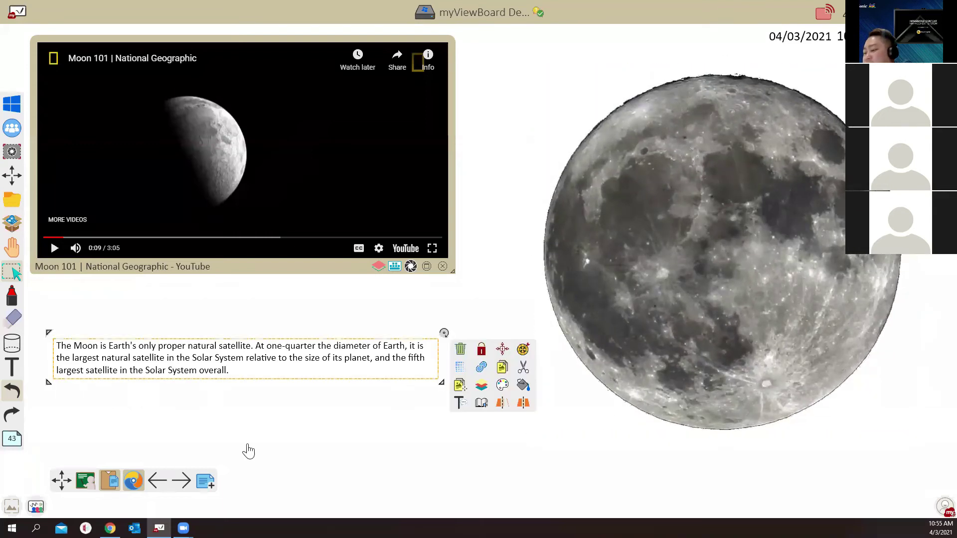
left_click(482, 405)
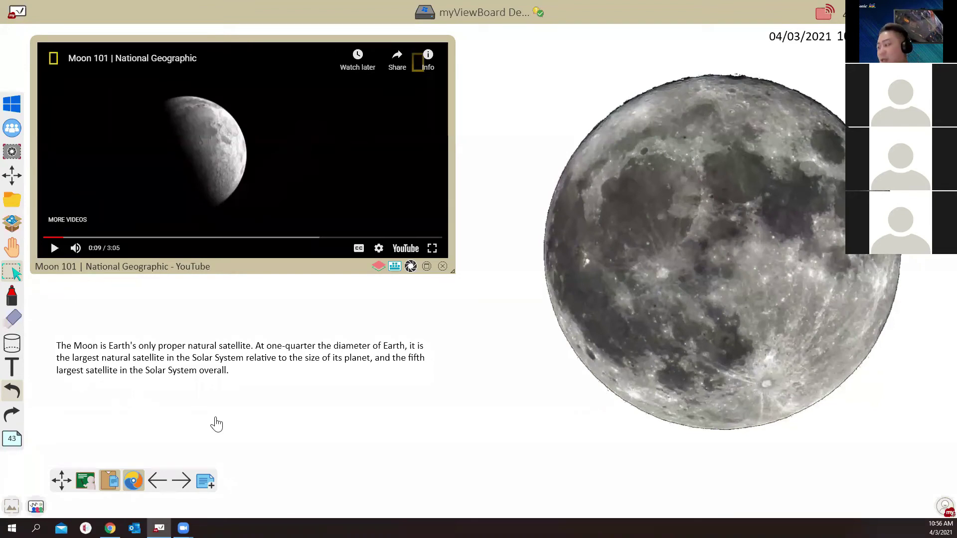
left_click_drag(273, 274, 289, 286)
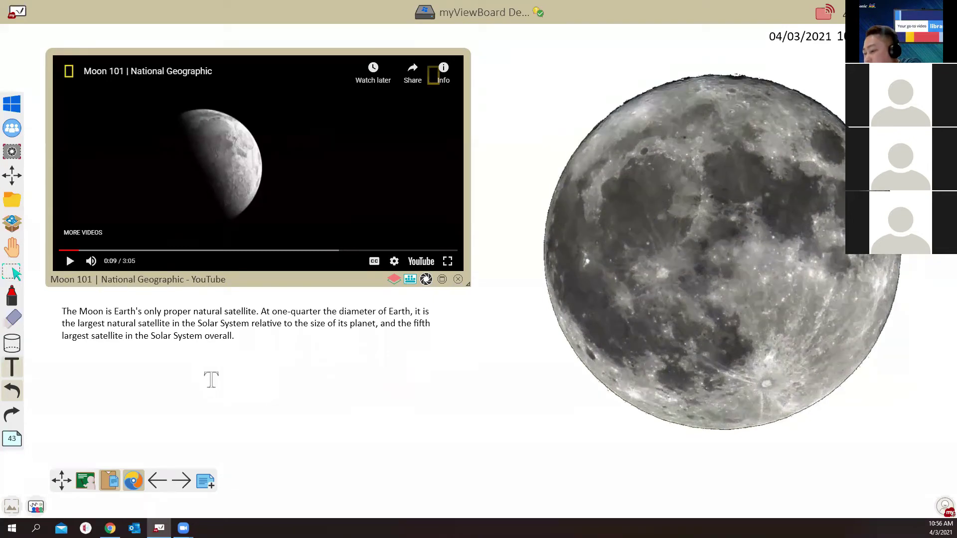
Step: Start a text box below the Moon description, look through the available fonts, and cancel the text box
left_click(203, 378)
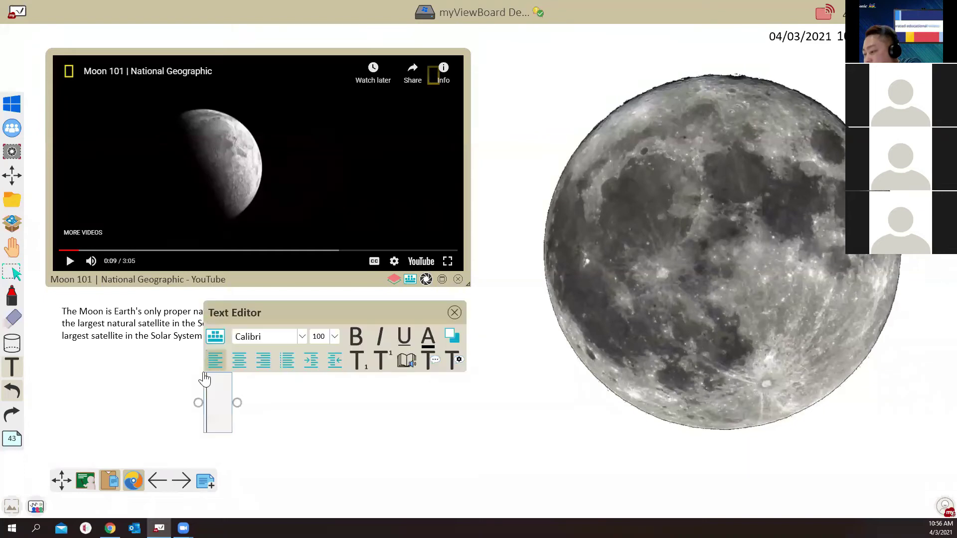
left_click(302, 337)
left_click_drag(304, 372, 304, 422)
key("Escape")
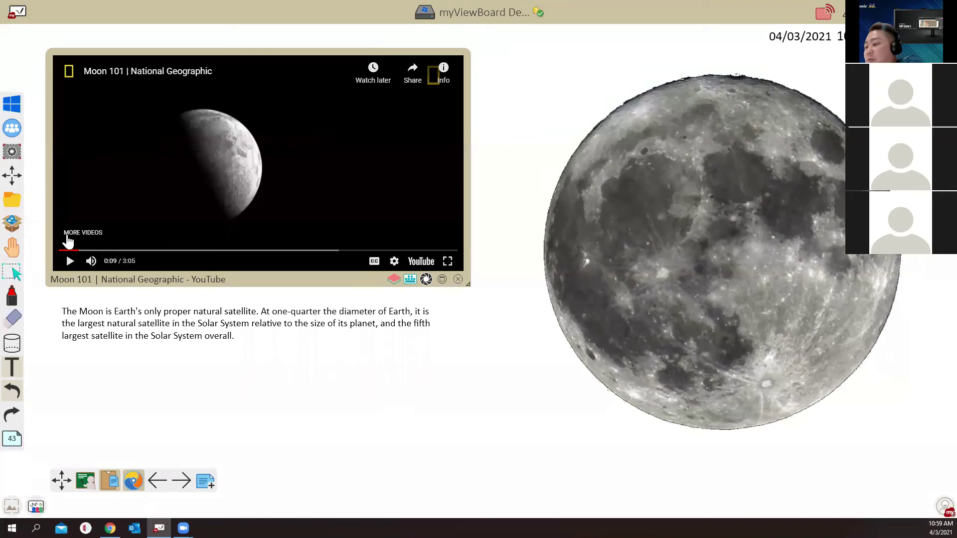
Step: Open the whiteboard's save-as dialog to view the file name and .vboard format, and close it without saving
left_click(13, 201)
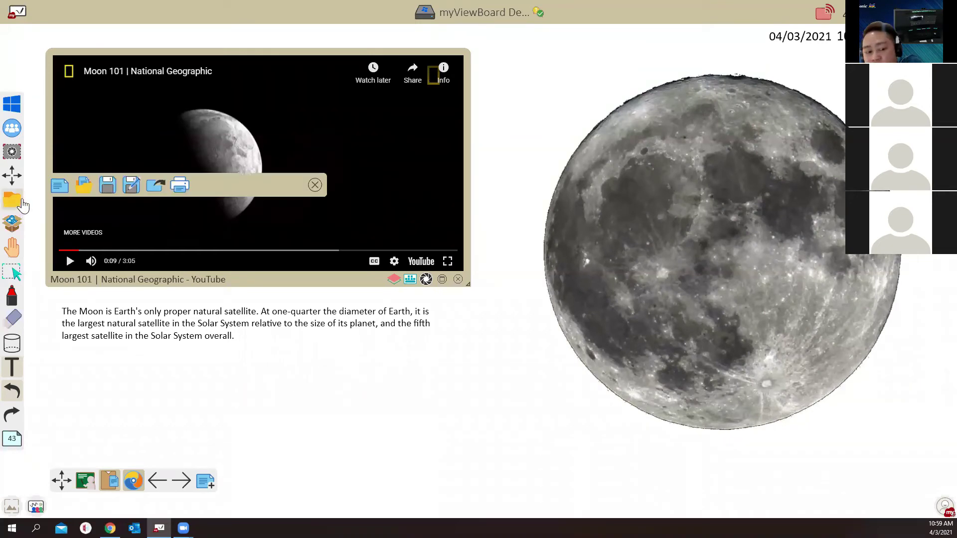
left_click(132, 185)
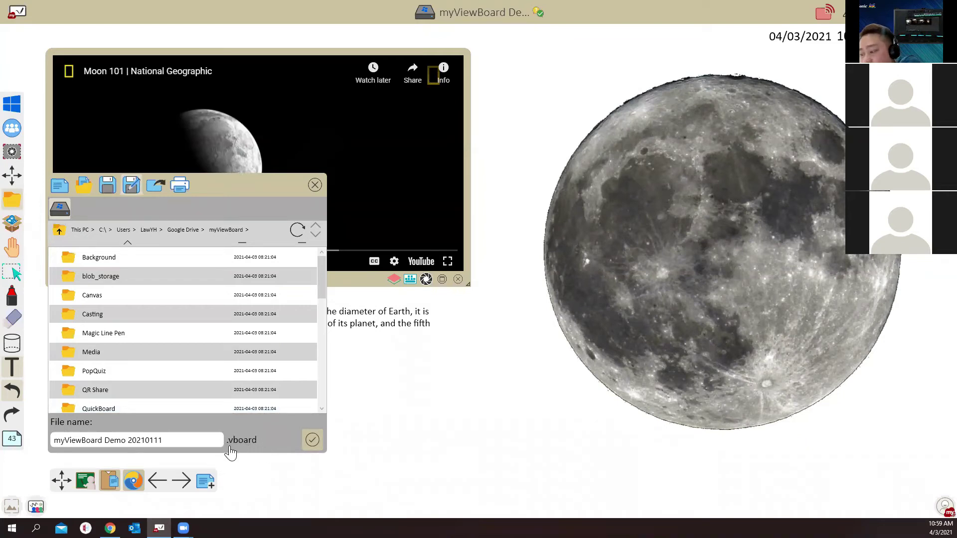
left_click(314, 186)
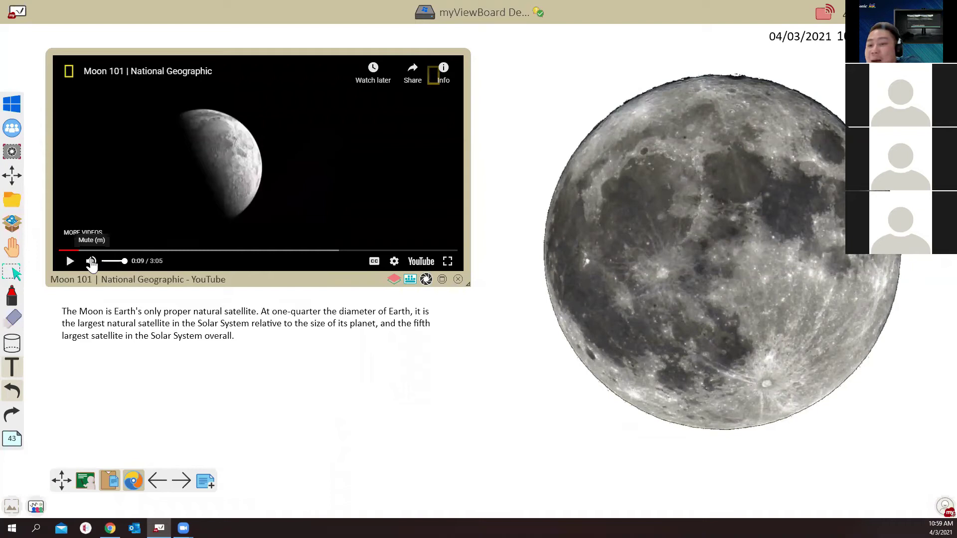
Step: Look through the file types that can be imported from local storage, down to .notebook and .enb, and close the list
left_click(13, 229)
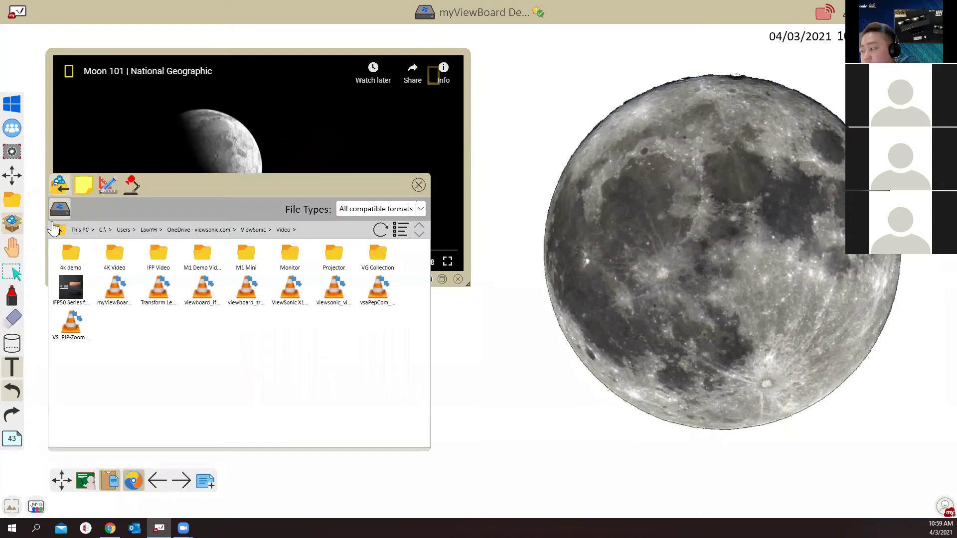
left_click(421, 210)
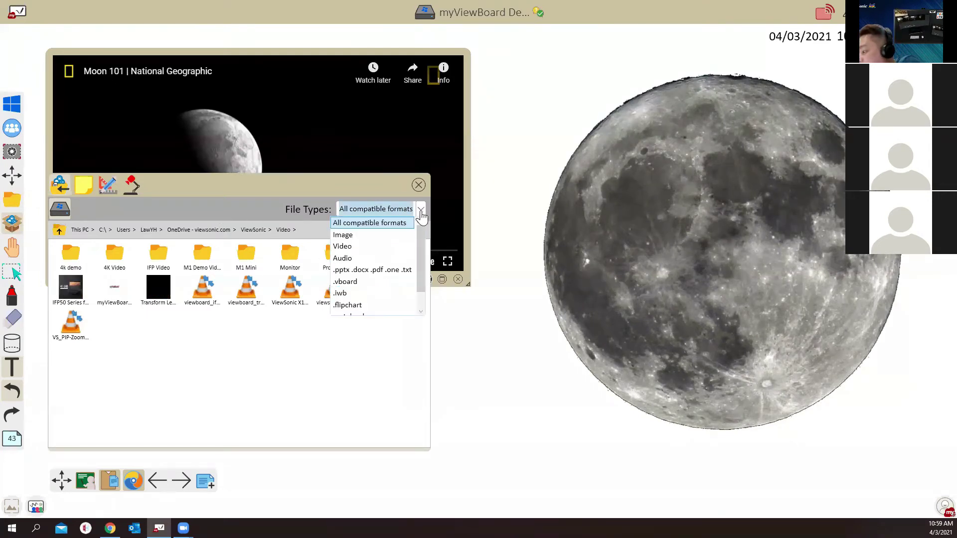
scroll(423, 269, "down", 1)
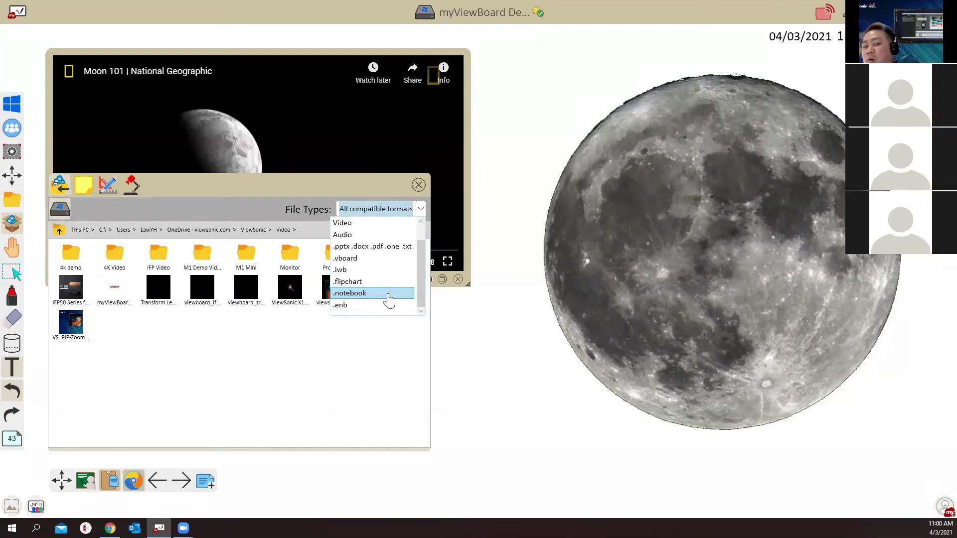
left_click(419, 189)
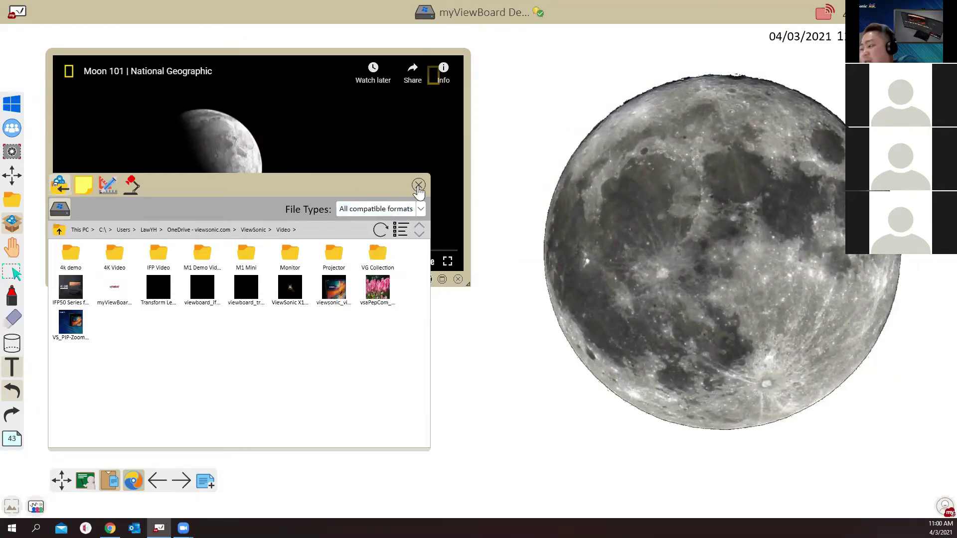
left_click(419, 188)
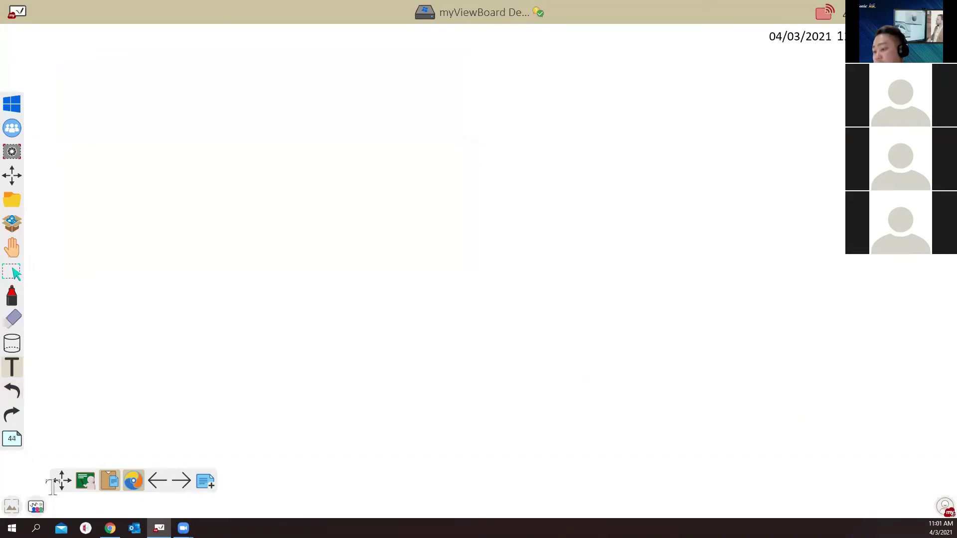
Step: Draw red freehand pen lines alongside the main toolbar and above the small page toolbar to point them out
left_click(12, 296)
left_click(37, 103)
mouse_move(45, 102)
left_mouse_down()
mouse_move(38, 201)
mouse_move(62, 280)
mouse_move(66, 425)
mouse_move(48, 428)
mouse_move(229, 459)
left_mouse_up()
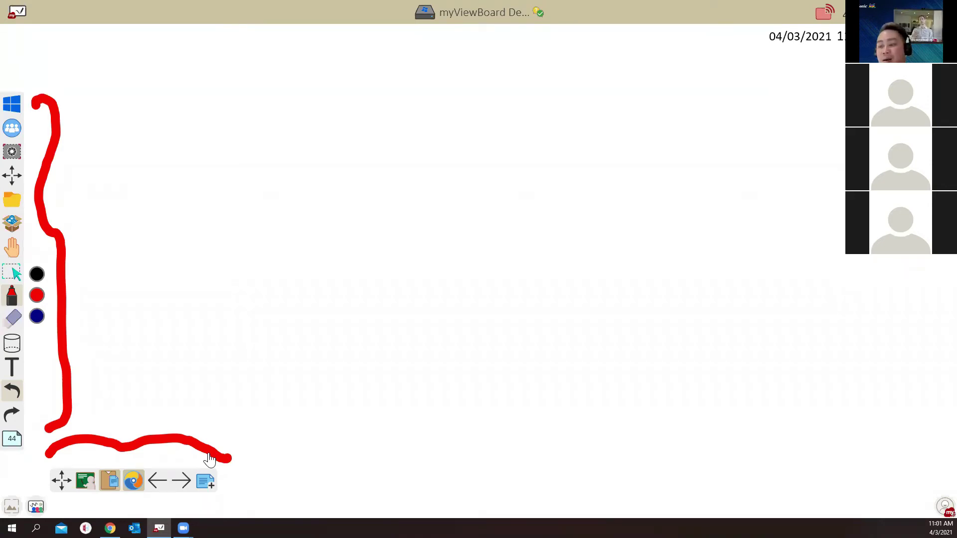
Step: Start a new whiteboard file, discarding the current session without saving
left_click(943, 506)
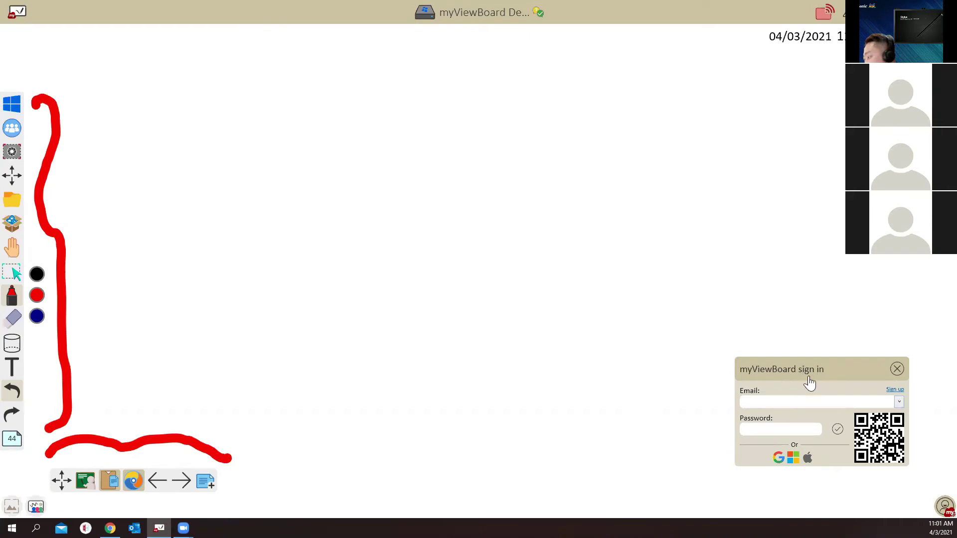
left_click(12, 200)
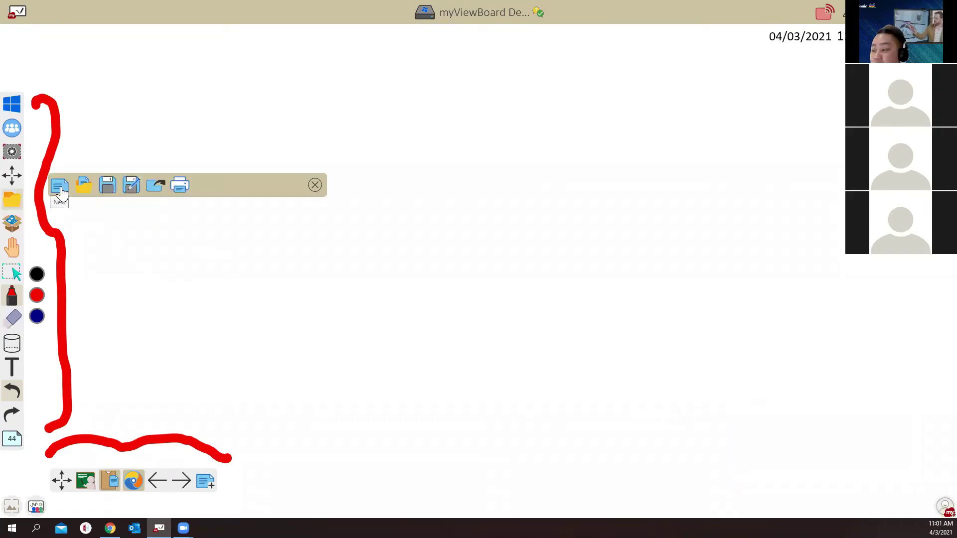
left_click(59, 188)
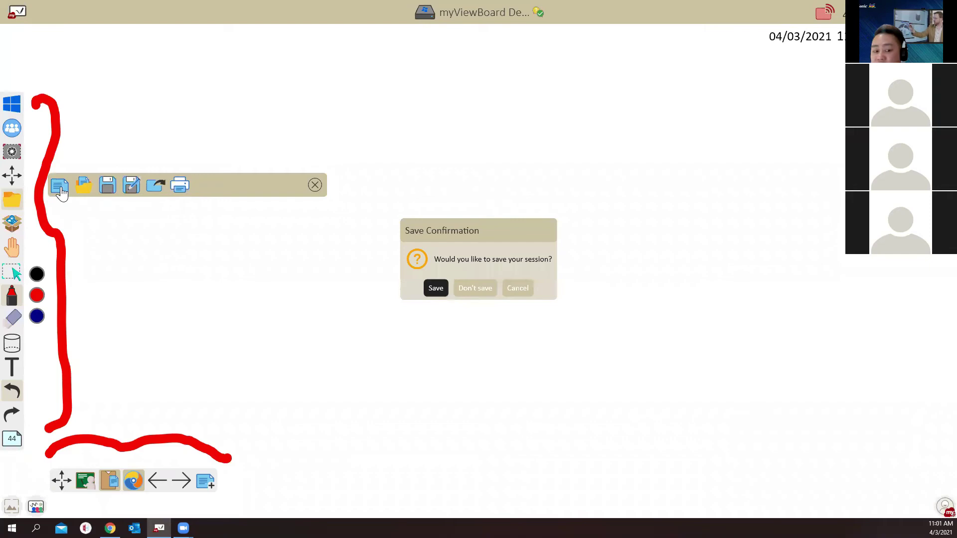
left_click(484, 291)
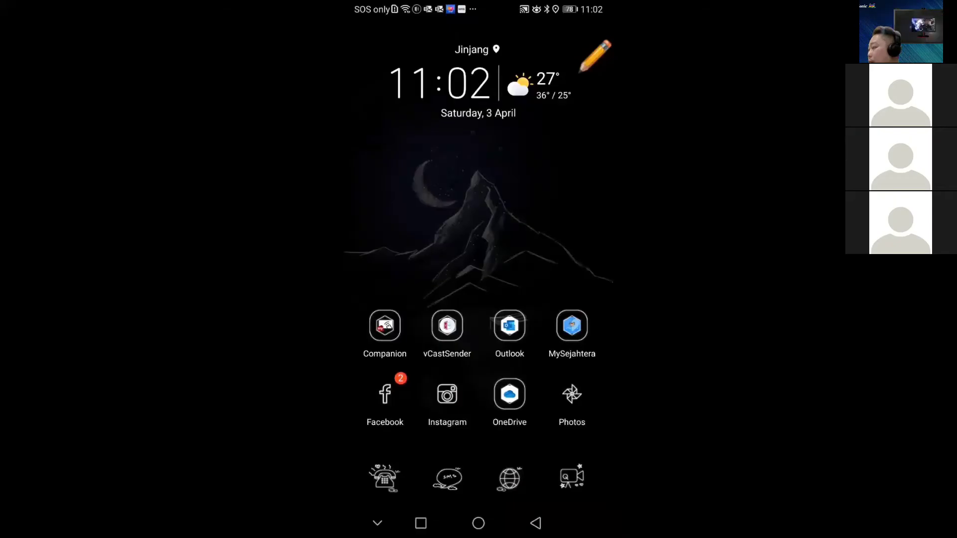
Step: Take the mirrored phone screen out of full screen, enlarge its window, and place it beside the main toolbar
key("Escape")
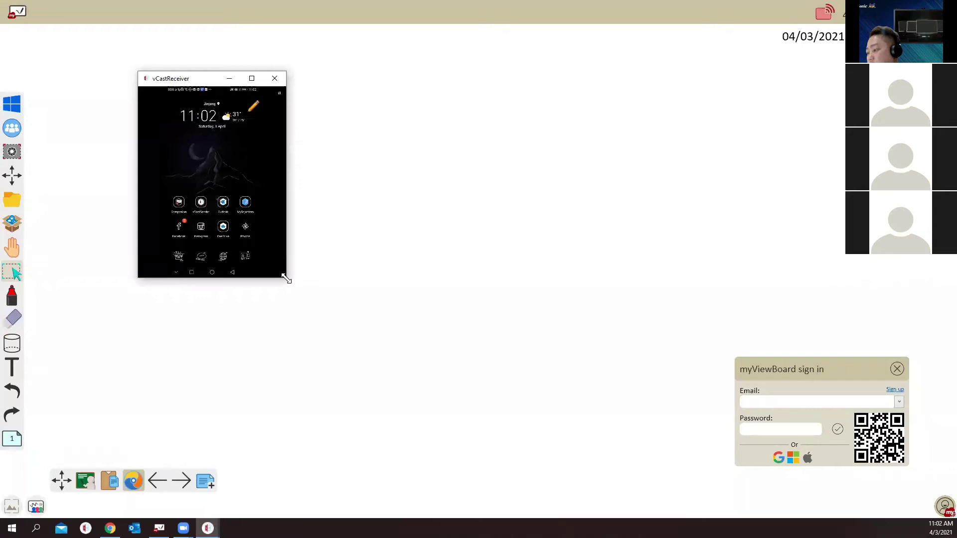
left_click_drag(287, 279, 397, 453)
left_click_drag(275, 81, 321, 59)
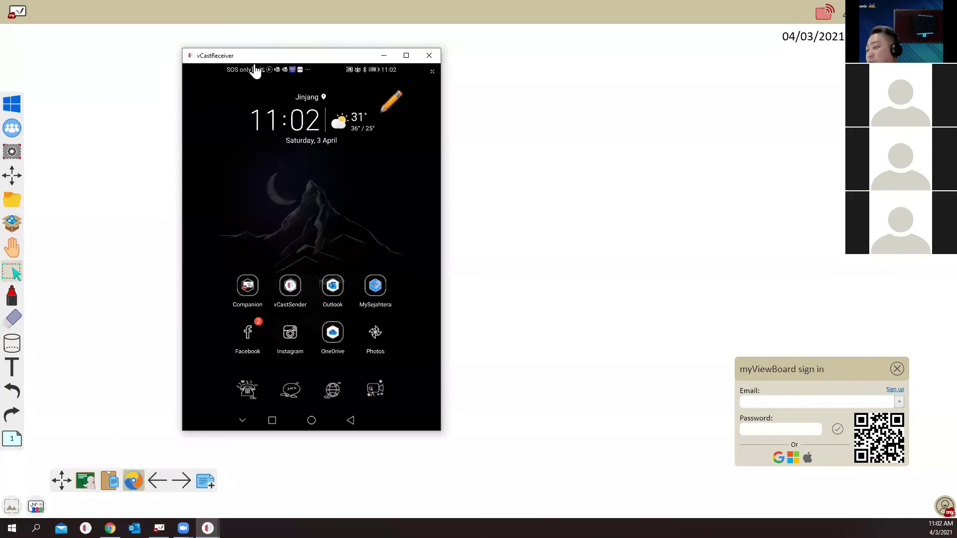
left_click_drag(254, 60, 94, 39)
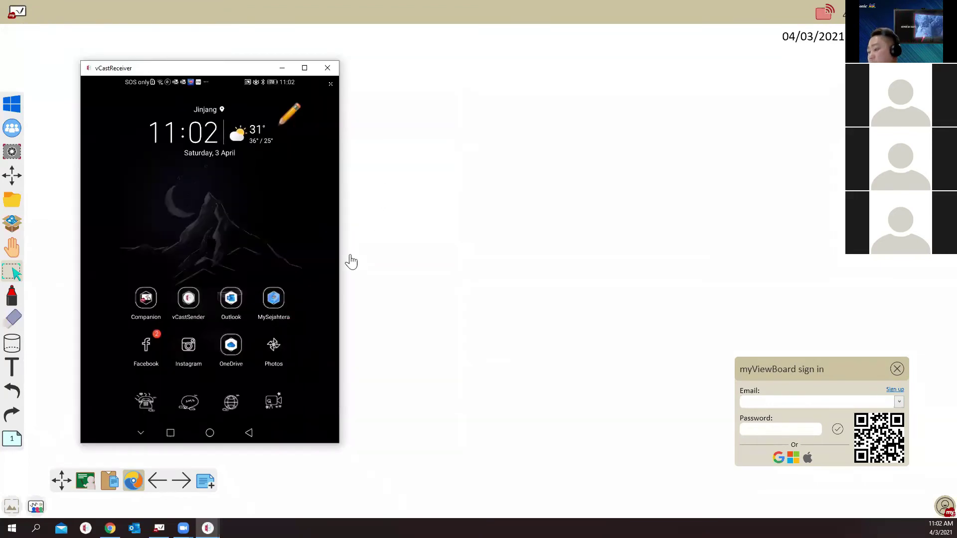
Step: Sign in to myViewBoard with the saved account e-mail and the account password
left_click(898, 402)
left_click(838, 418)
left_click(774, 426)
type("*******")
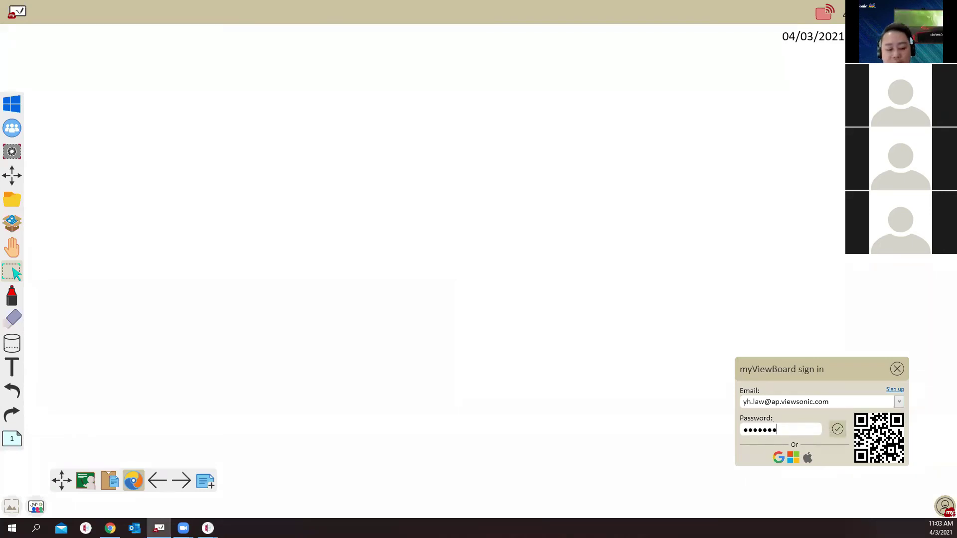
type("**")
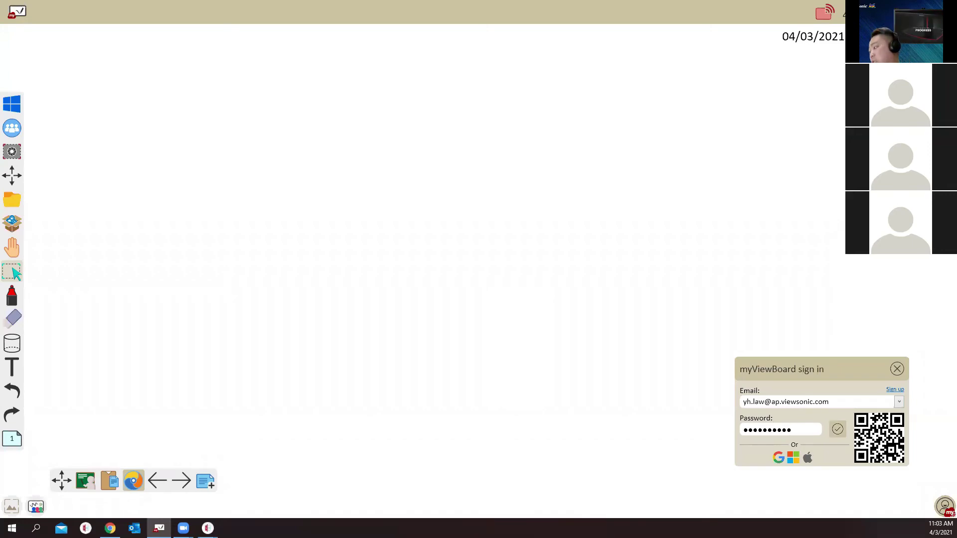
key("Return")
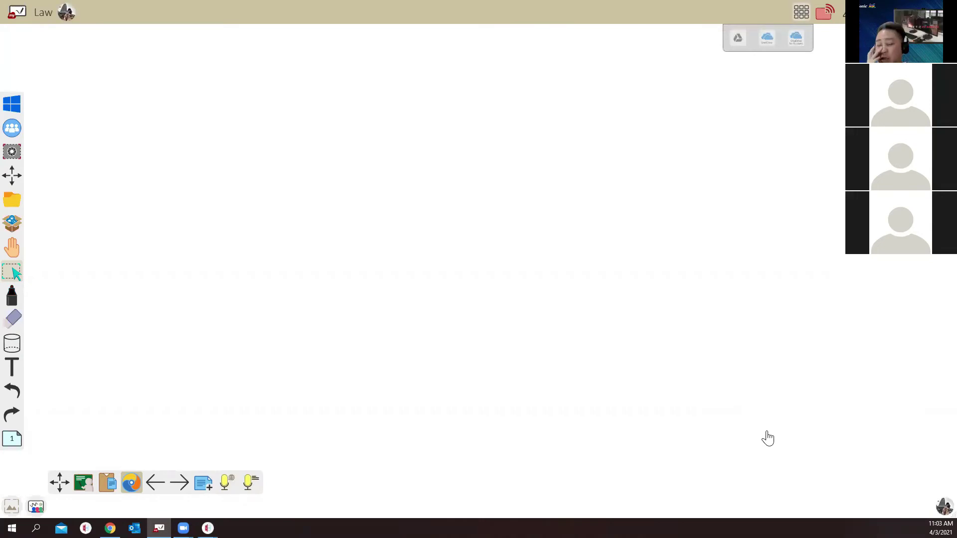
Step: Display the whiteboard's joining QR code with the Companion app download codes, and minimize the mirrored phone window
left_click(39, 14)
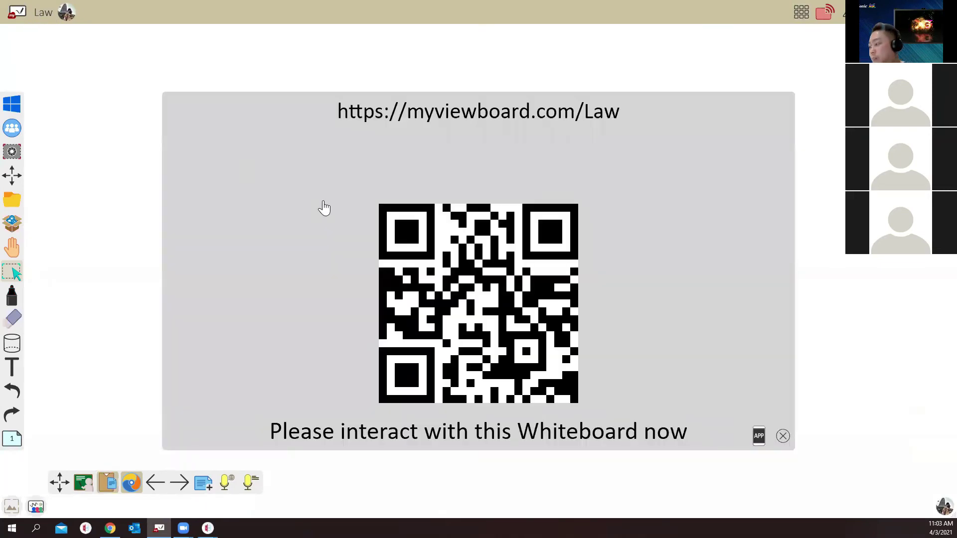
left_click(758, 439)
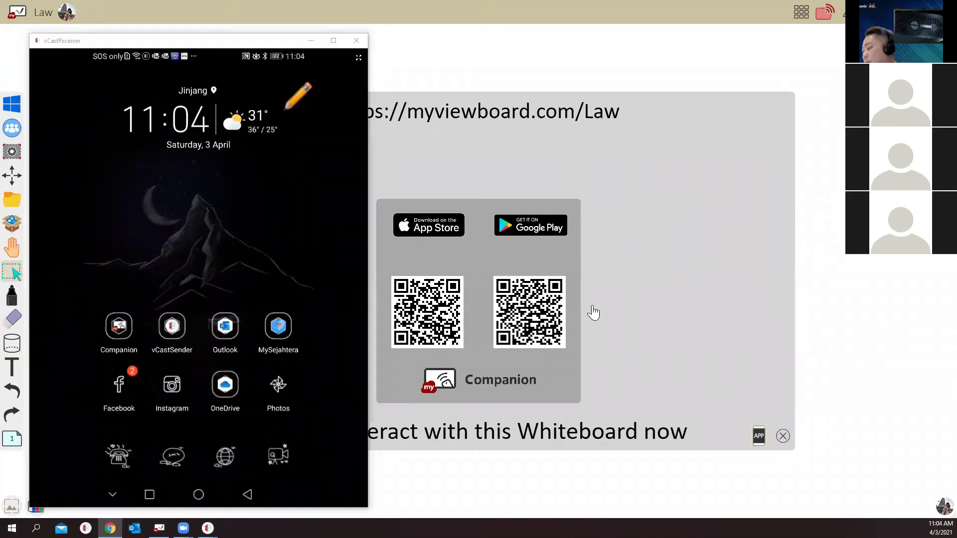
left_click(309, 44)
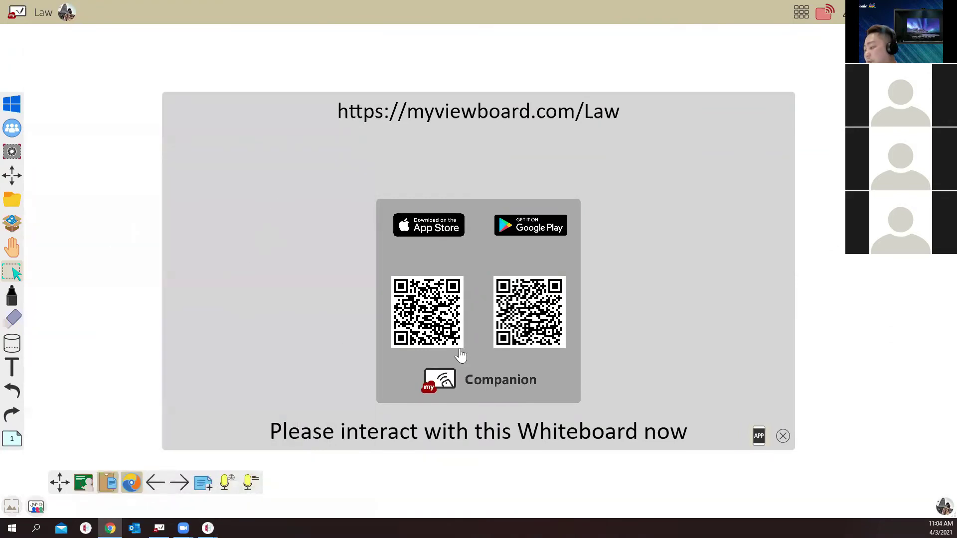
Step: Handwrite "myviewboard Companion" in black pen above the QR code display
left_click(12, 297)
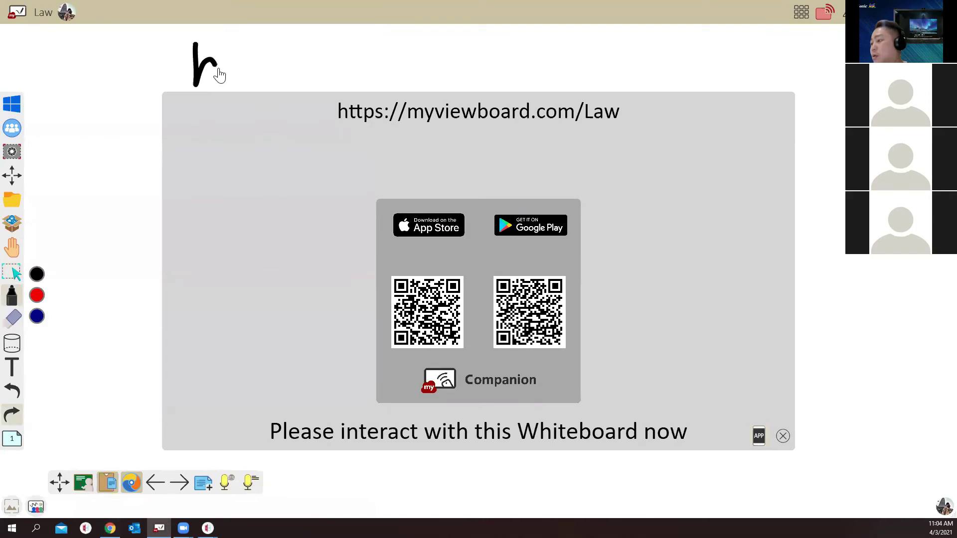
mouse_move(220, 74)
left_mouse_down()
mouse_move(250, 103)
mouse_move(284, 70)
mouse_move(456, 76)
mouse_move(499, 56)
mouse_move(513, 75)
left_mouse_up()
mouse_move(589, 37)
left_mouse_down()
mouse_move(579, 84)
mouse_move(602, 64)
mouse_move(629, 61)
mouse_move(666, 91)
left_mouse_up()
left_click_drag(659, 55, 658, 69)
mouse_move(716, 59)
left_mouse_down()
mouse_move(716, 75)
mouse_move(737, 55)
mouse_move(751, 75)
left_mouse_up()
mouse_move(765, 54)
left_mouse_down()
mouse_move(765, 73)
mouse_move(786, 54)
left_mouse_up()
left_click_drag(802, 48, 827, 64)
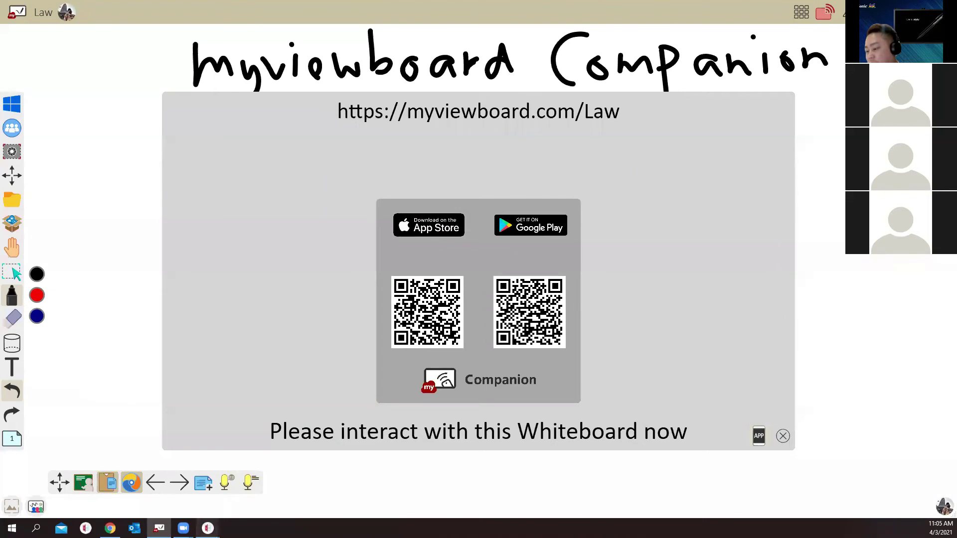
Step: View the Companion app on the mirrored phone, and check the resource tools available after signing in
left_click(225, 471)
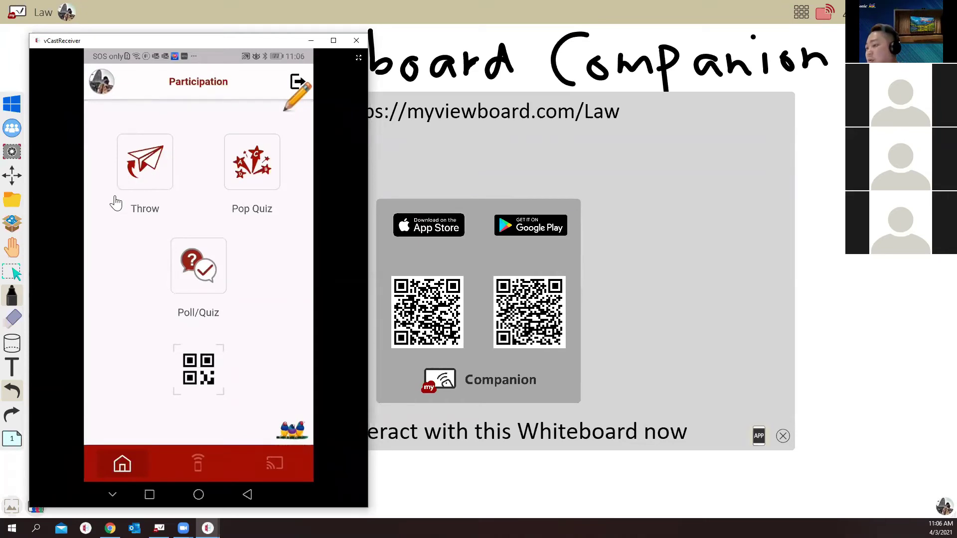
left_click(11, 230)
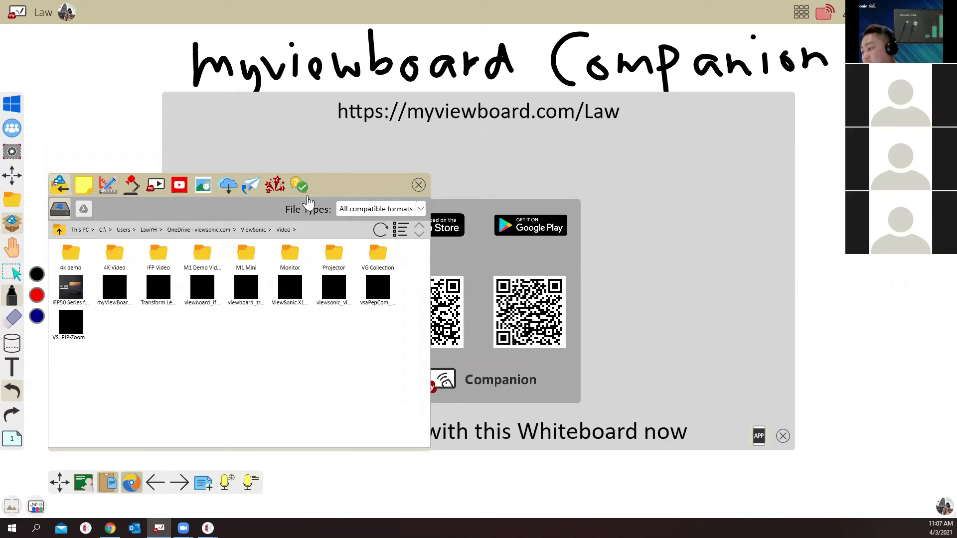
left_click(418, 186)
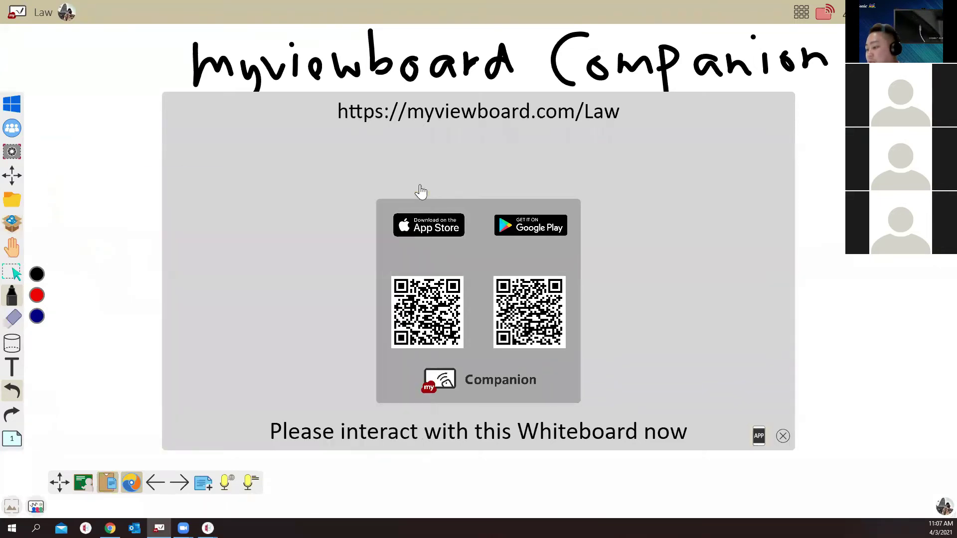
Step: Add a blank page, and open myViewBoard Clips to browse the video categories on its home page
left_click(203, 483)
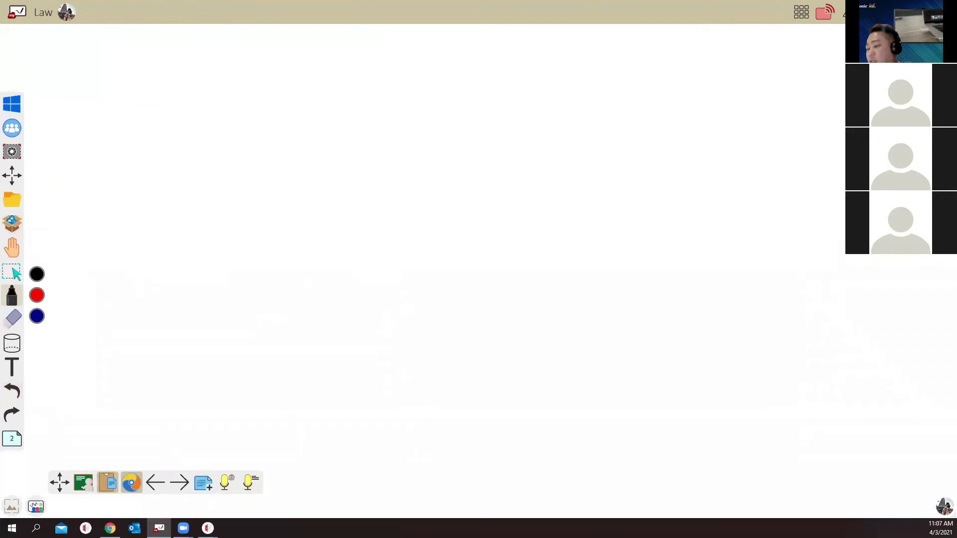
left_click(20, 233)
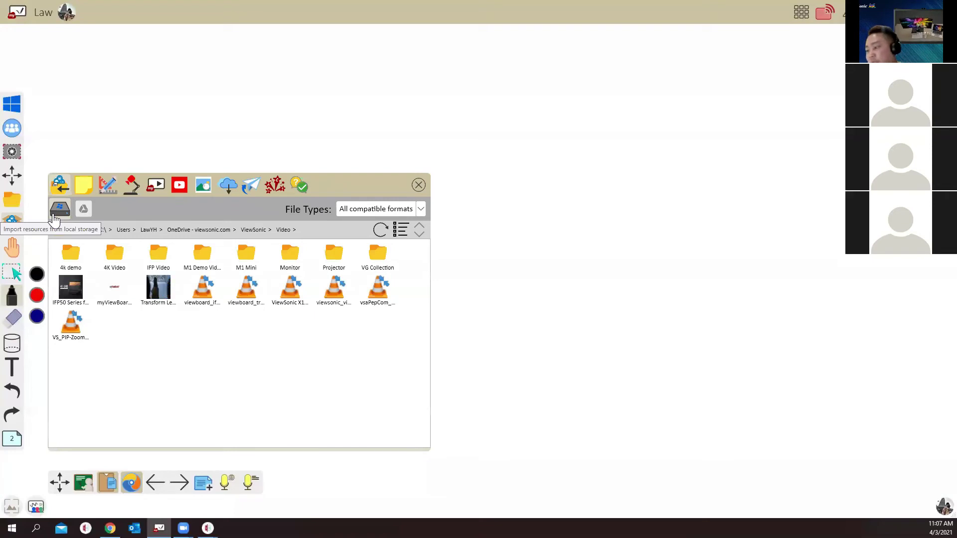
left_click(156, 187)
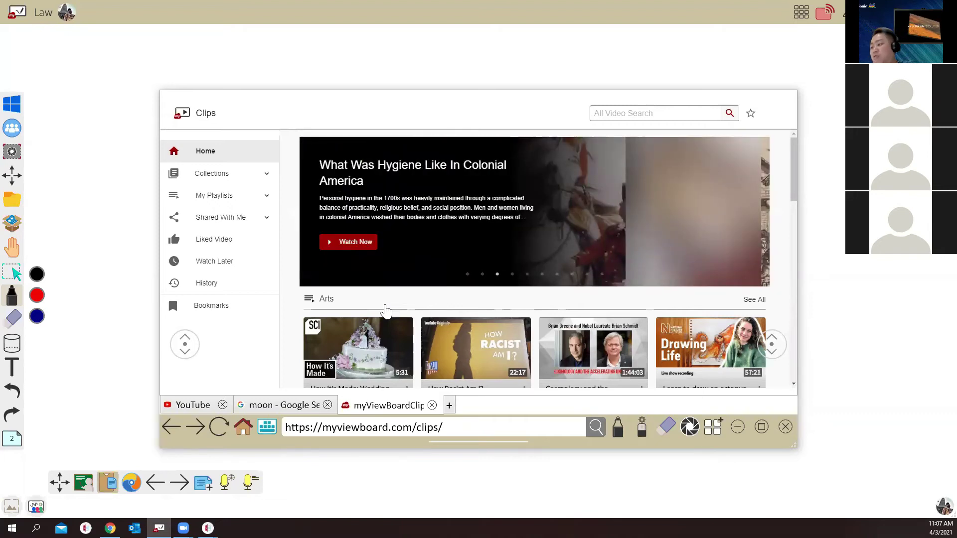
scroll(386, 310, "down", 4)
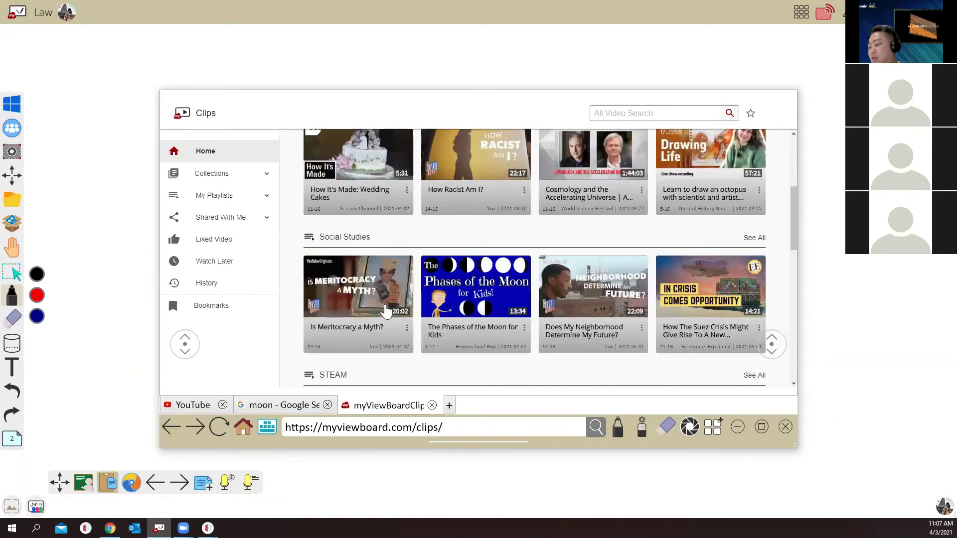
scroll(386, 310, "down", 2)
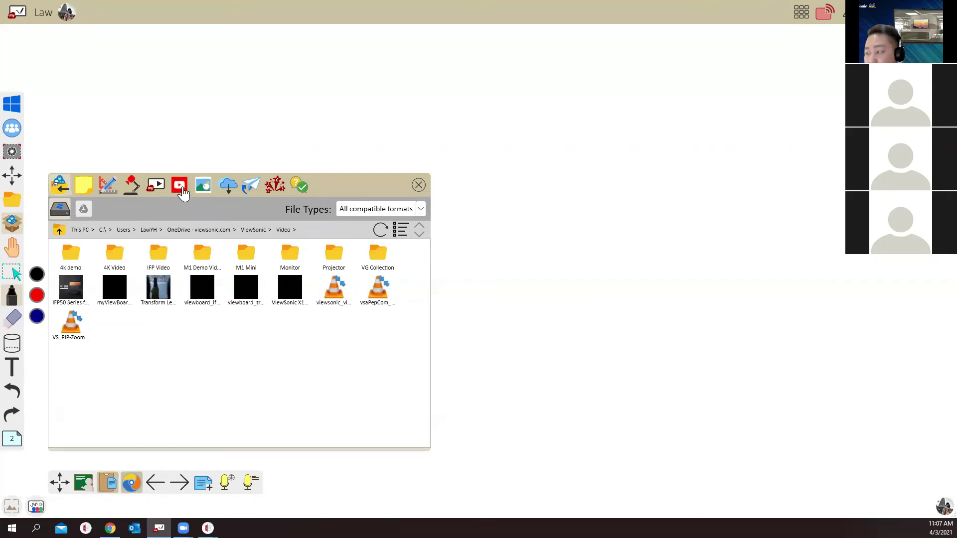
Step: Search the built-in YouTube resources for "moon" and browse the videos found
left_click(180, 188)
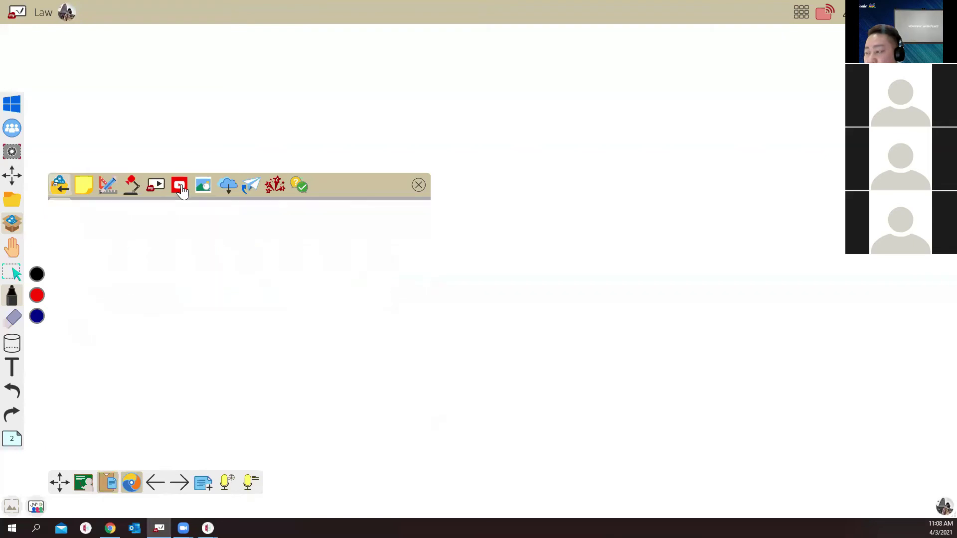
left_click(181, 207)
type("moon")
key("Return")
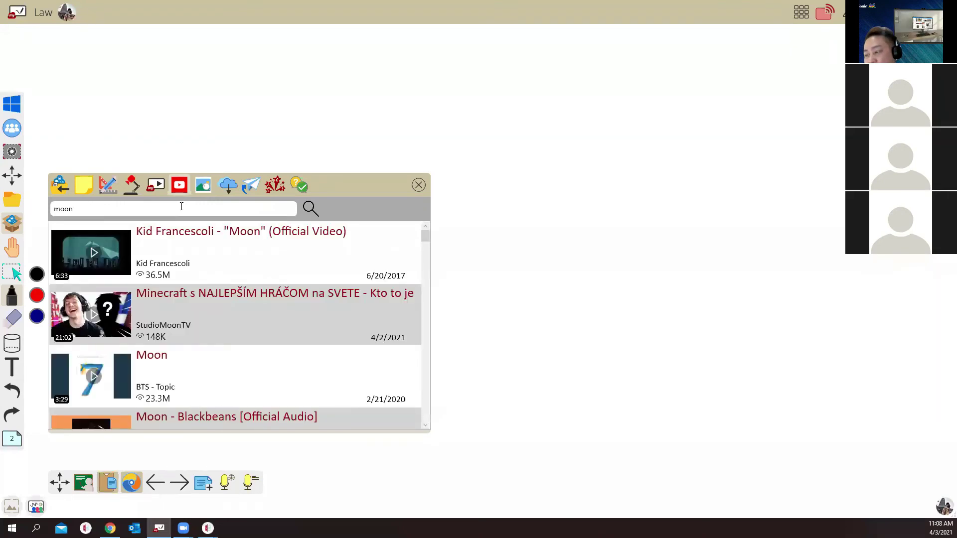
scroll(248, 343, "down", 3)
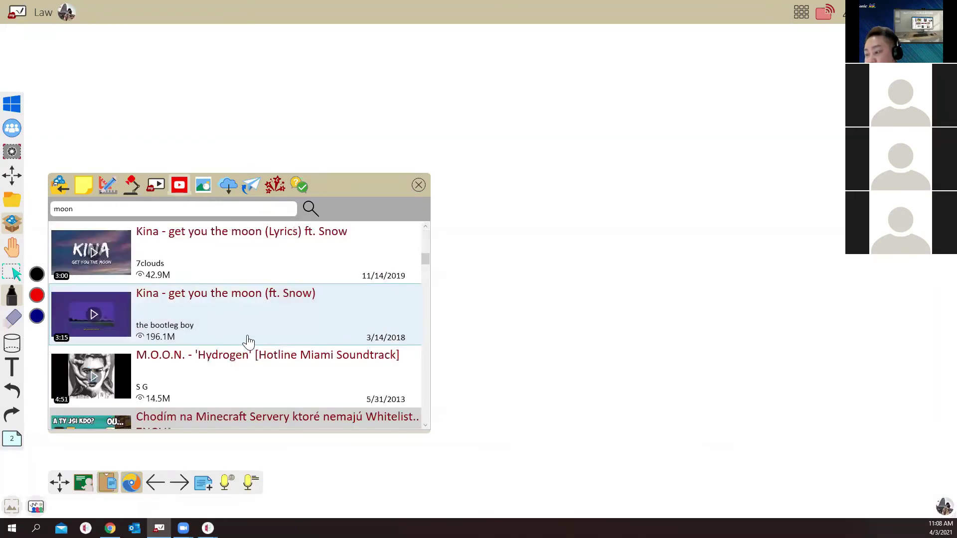
Step: Find the "Moon 101 | National Geographic" video among the moon results, place it on the page and play it
scroll(248, 342, "down", 6)
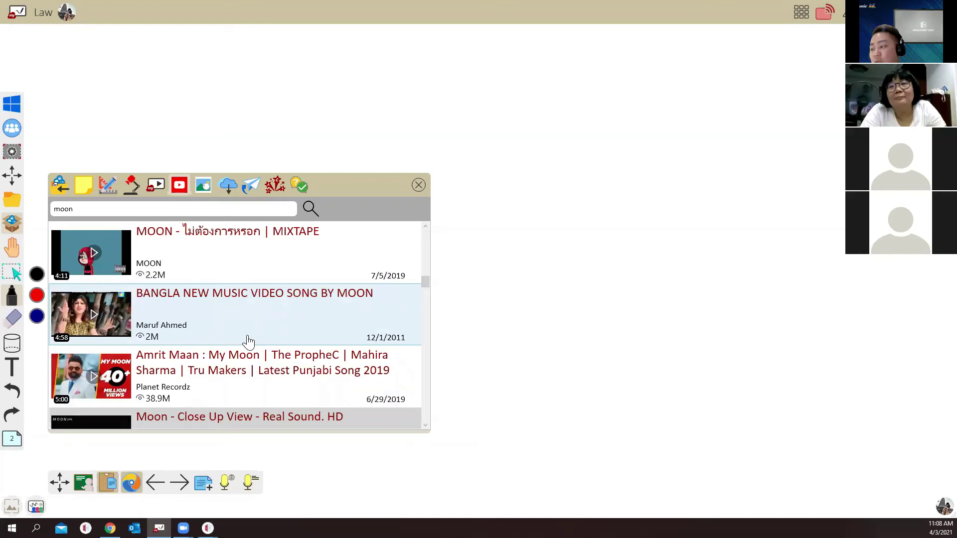
scroll(216, 307, "down", 3)
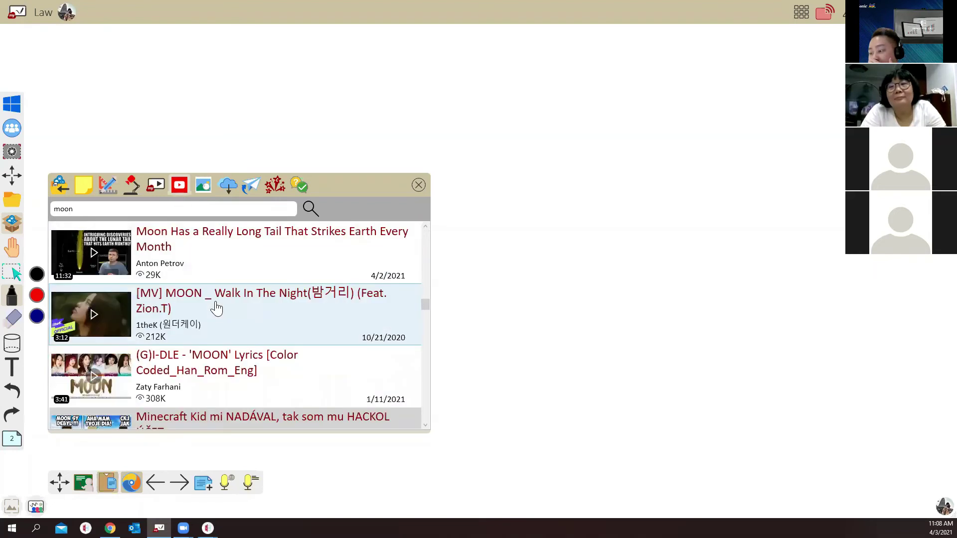
scroll(215, 306, "down", 8)
scroll(213, 306, "down", 3)
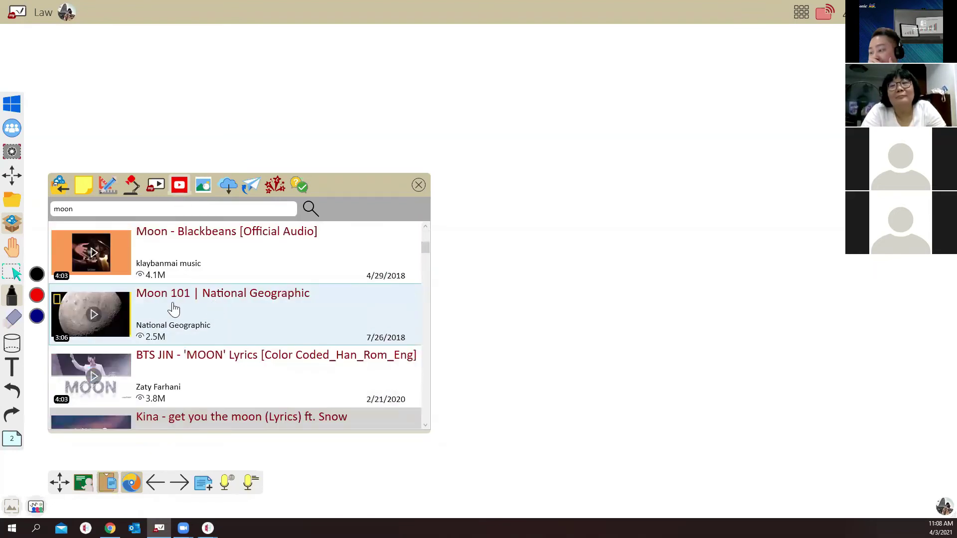
left_click(408, 355)
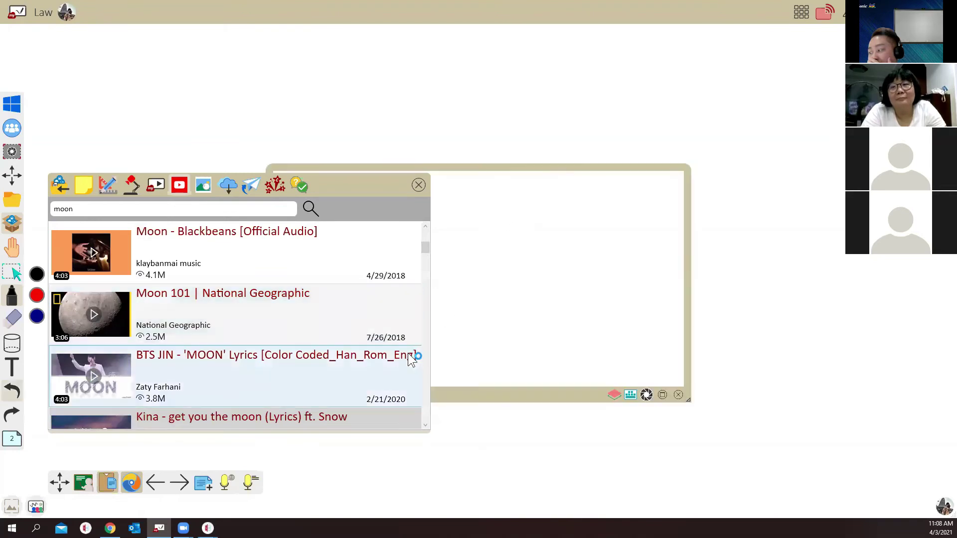
left_click(256, 327)
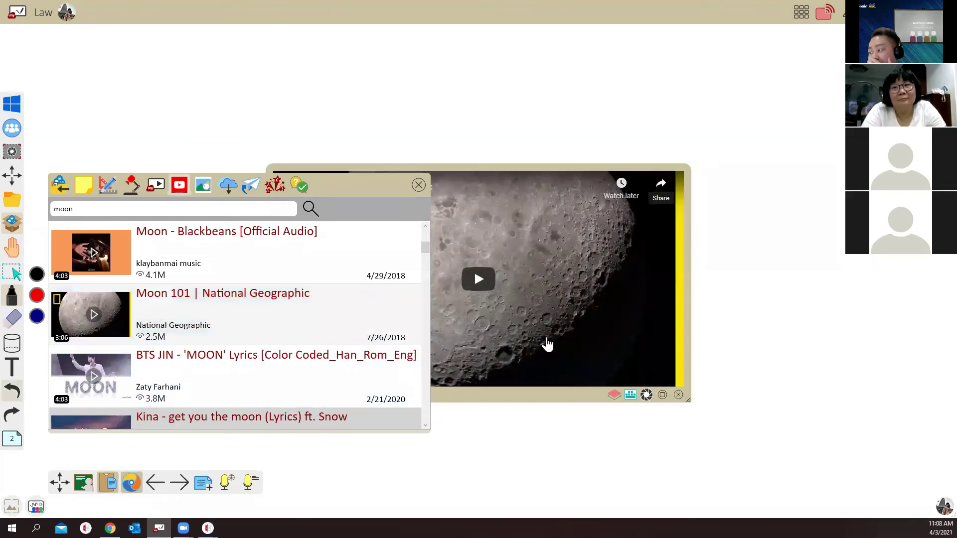
left_click(484, 282)
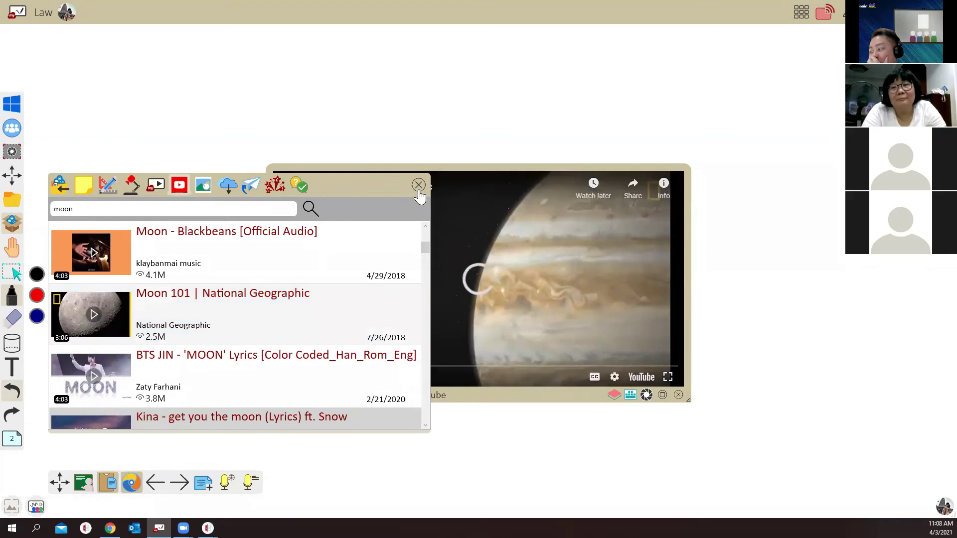
Step: Close the resource browser, move the Moon 101 video player to the page's upper-left area, and pause it
left_click(419, 186)
left_click_drag(525, 397, 317, 279)
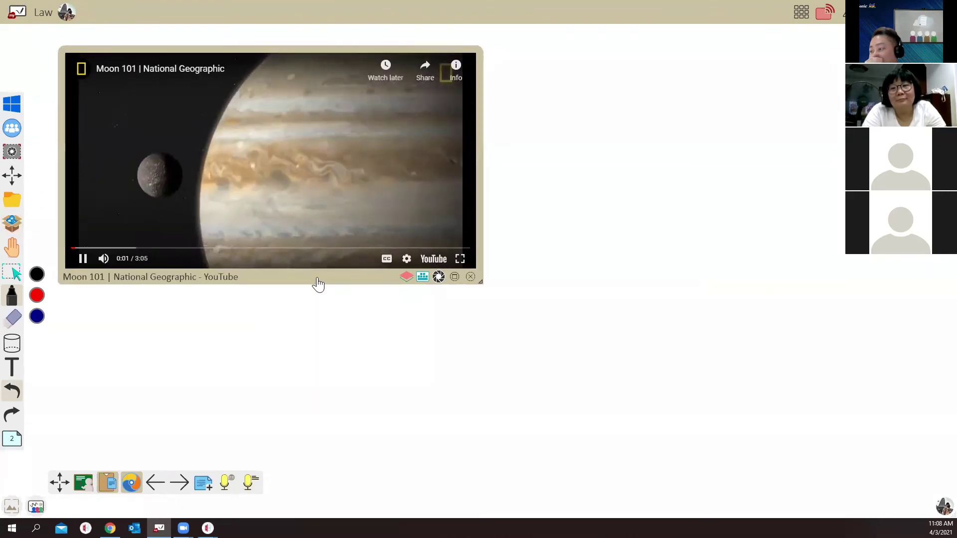
left_click(246, 174)
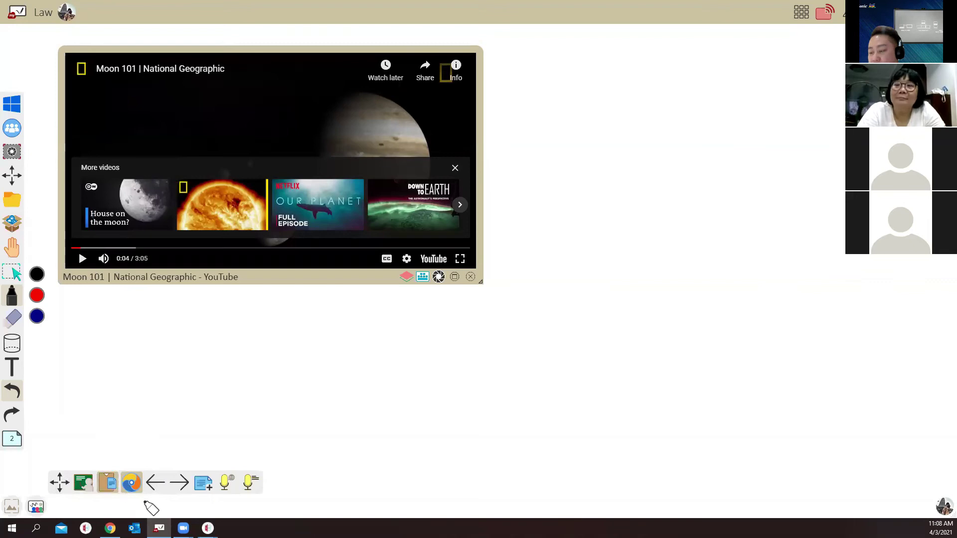
Step: Search the built-in image resources for "moon"
left_click(14, 227)
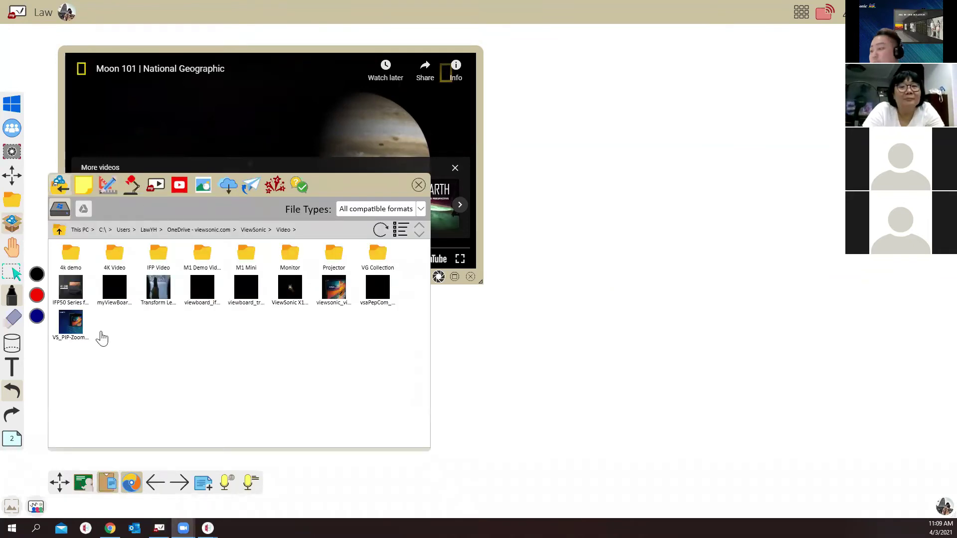
left_click(204, 192)
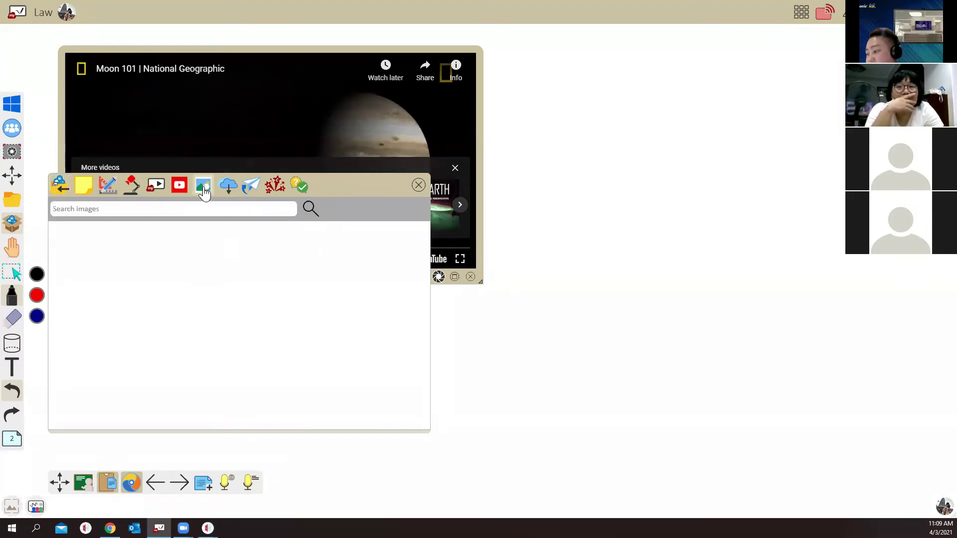
left_click(200, 208)
type("moon")
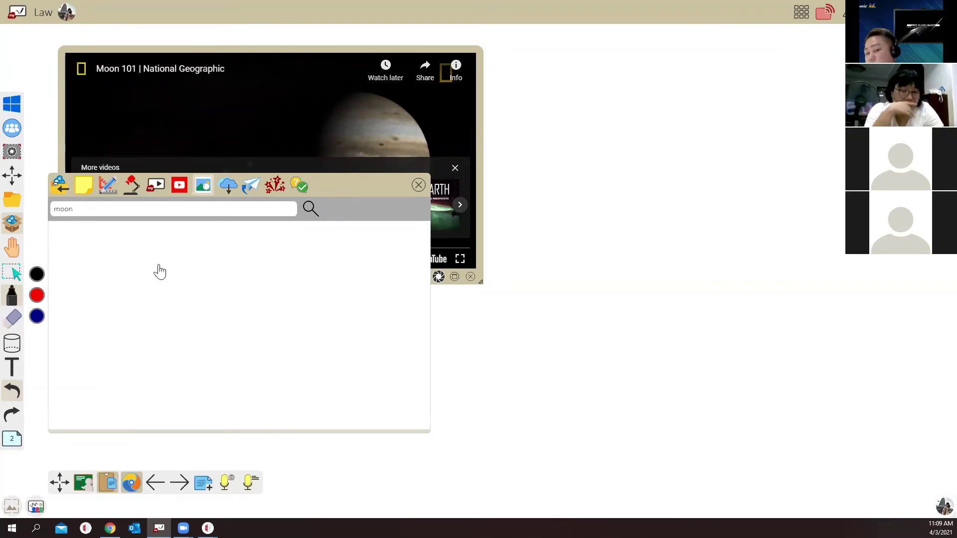
key("Return")
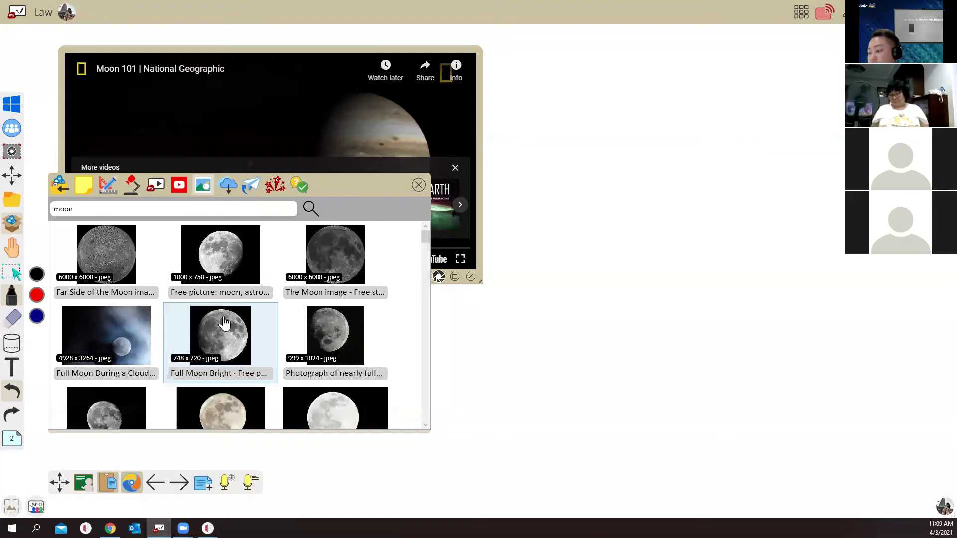
Step: Add a full moon picture from the image results to the page and place it beside the video player
scroll(219, 329, "down", 1)
left_click_drag(128, 391, 504, 289)
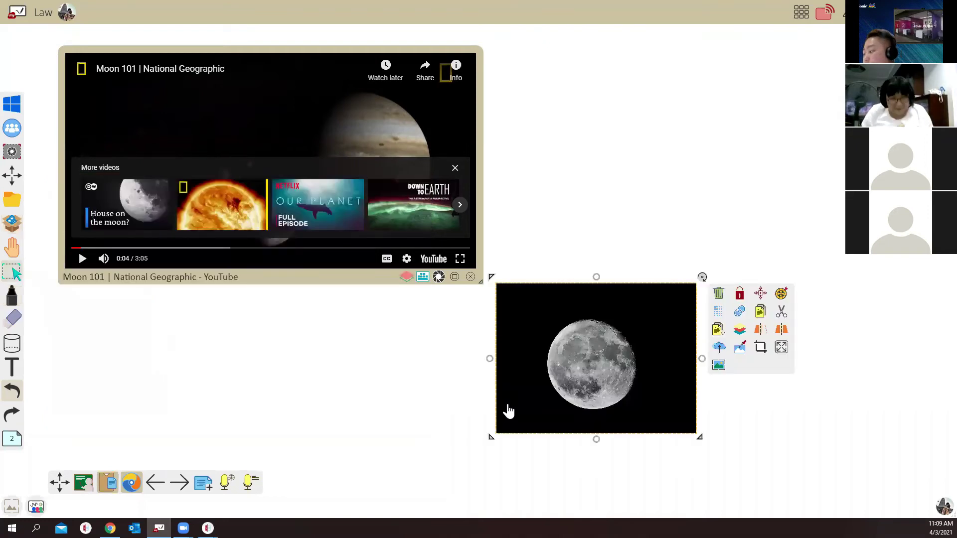
left_click_drag(507, 410, 559, 208)
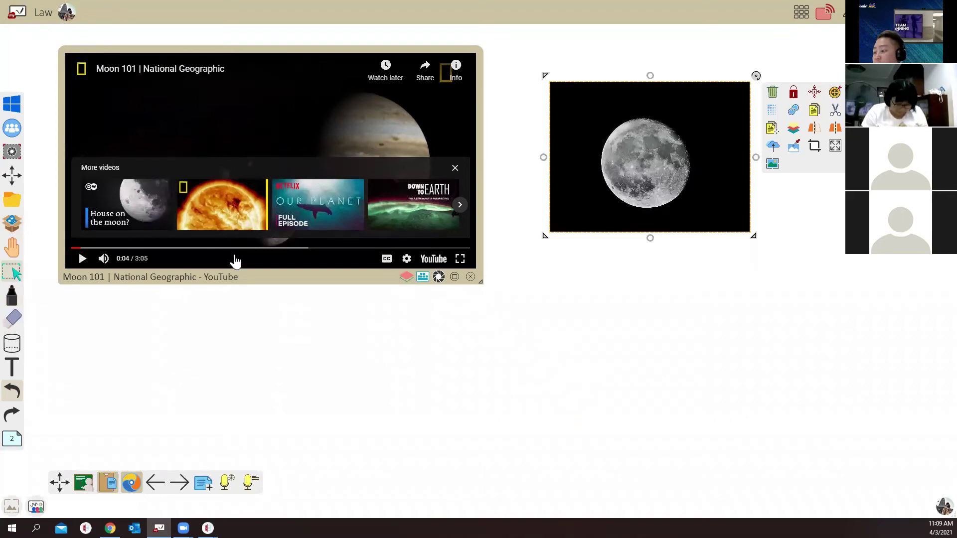
Step: Move the video player lower and draw a black arrow pointing up to the host name in the header
left_click_drag(292, 310, 292, 374)
left_click(12, 296)
mouse_move(70, 129)
left_mouse_down()
mouse_move(38, 55)
mouse_move(62, 62)
left_mouse_up()
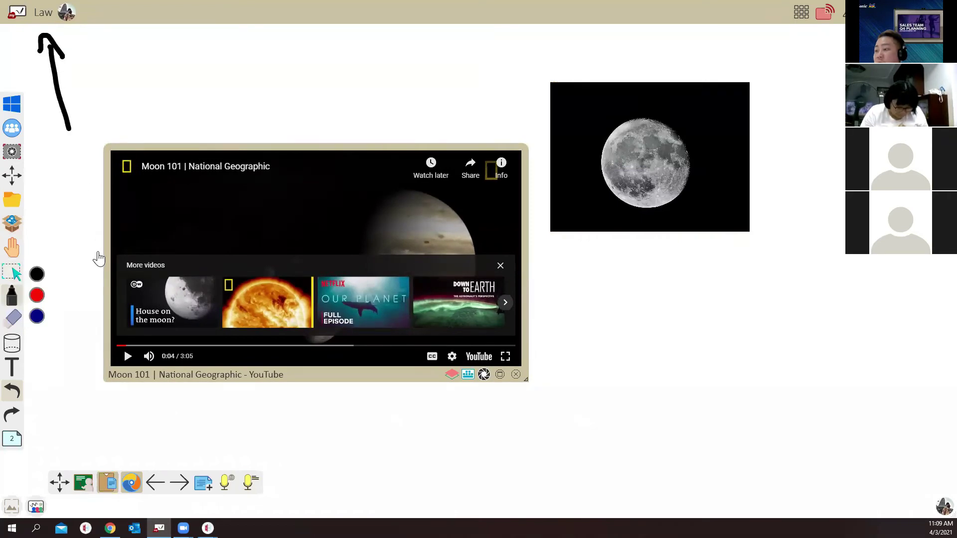
Step: Add a blank page, and view the Throw options of the Companion app on the mirrored phone
left_click(203, 482)
left_click(12, 224)
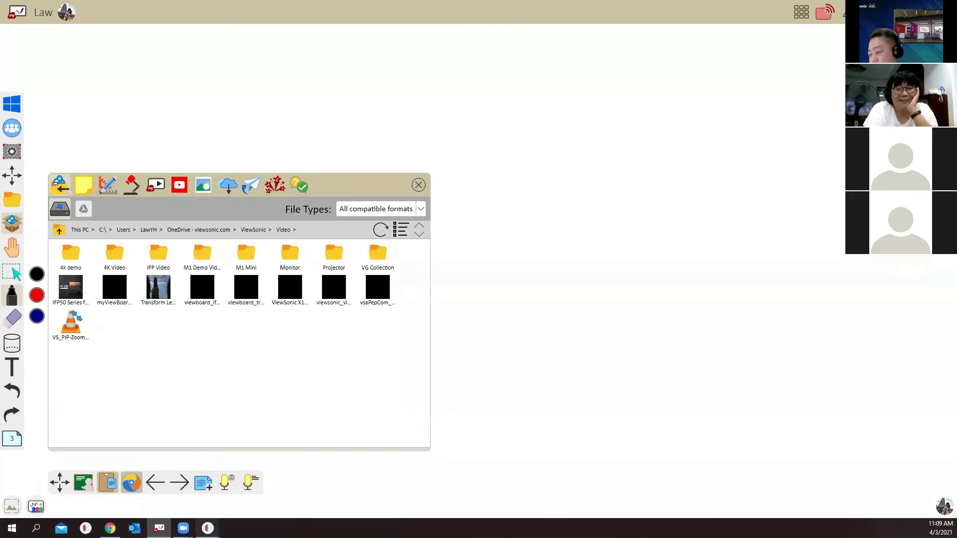
left_click(259, 479)
left_click(150, 181)
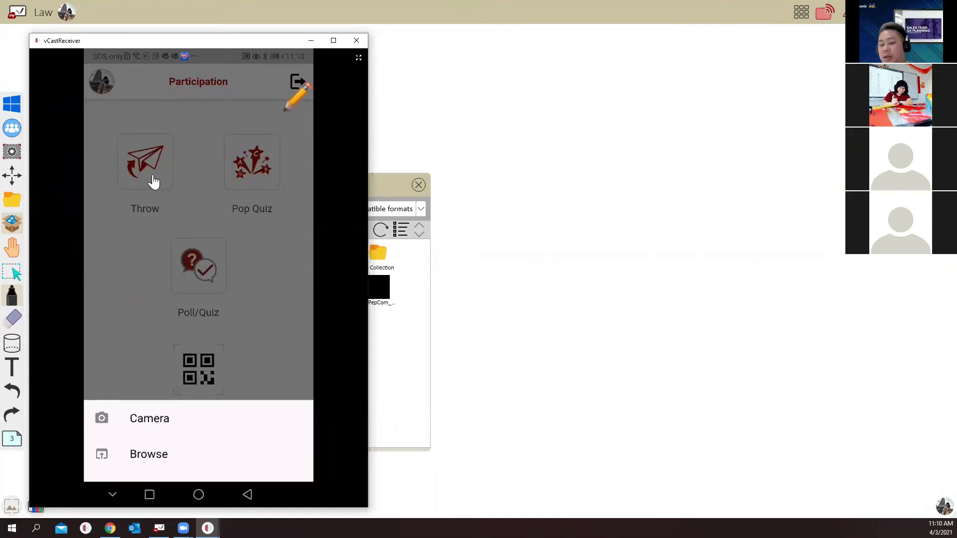
left_click(311, 40)
left_click(418, 185)
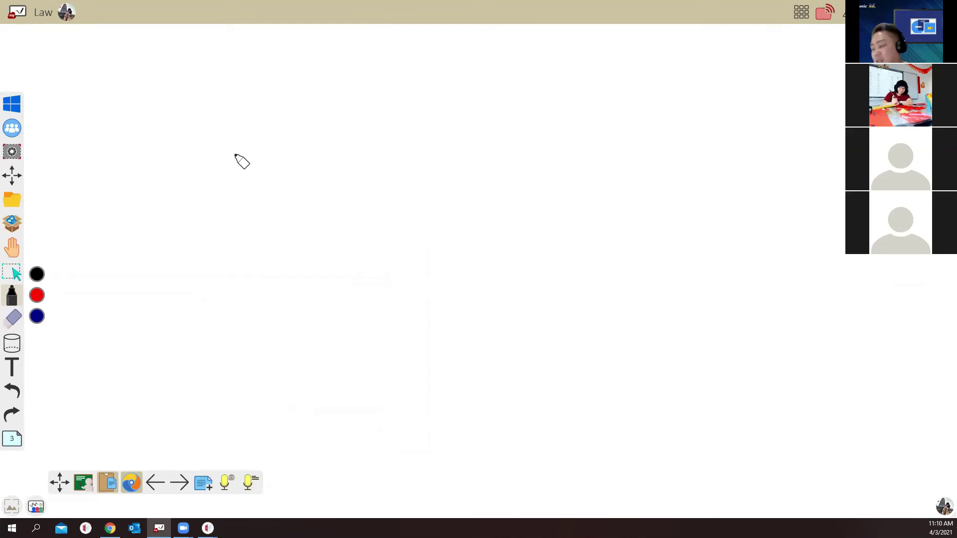
Step: Bring back the mirrored phone, and throw its newly taken camera photo to the whiteboard host
mouse_move(208, 528)
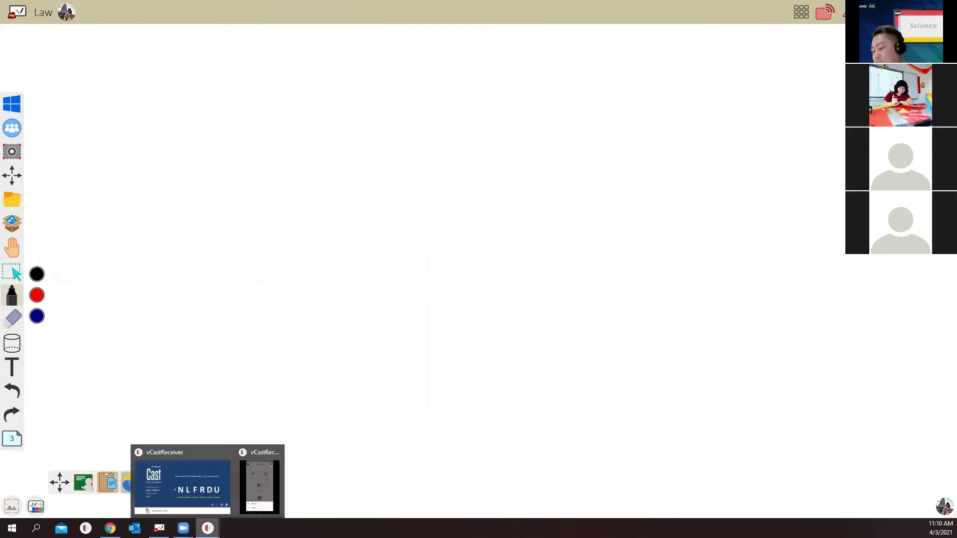
left_click(252, 488)
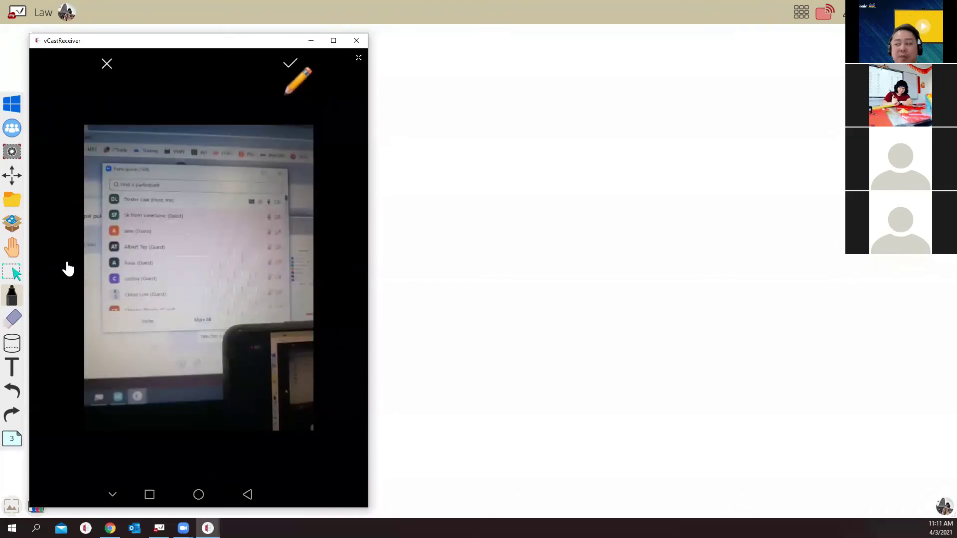
left_click(290, 64)
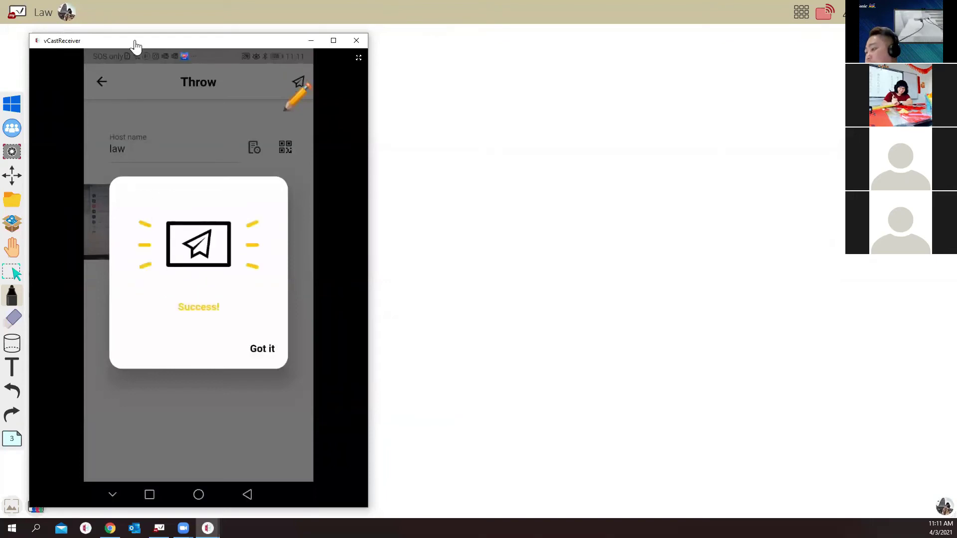
Step: Place the thrown deer picture 0.jpeg on the whiteboard page, move it to the upper-right area and enlarge it
left_click(387, 62)
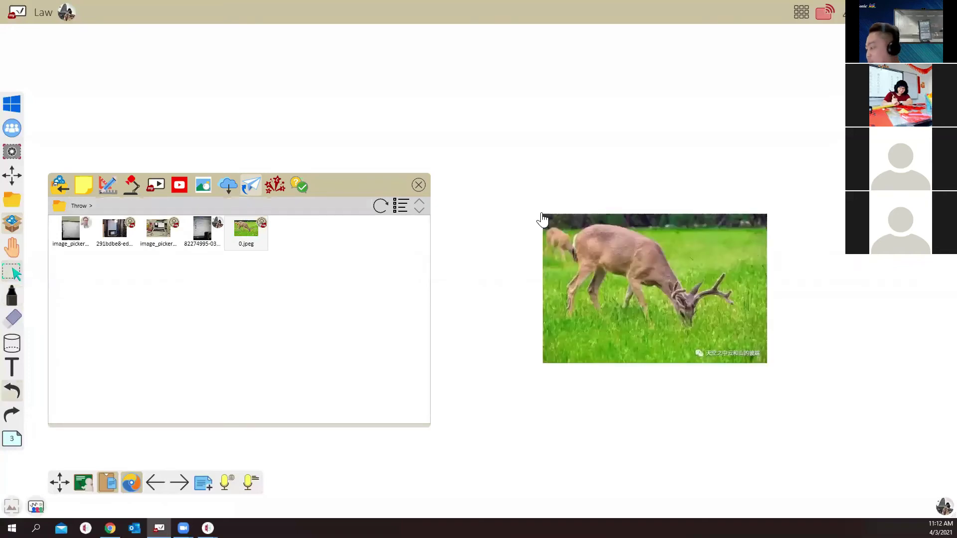
left_click_drag(637, 323, 725, 183)
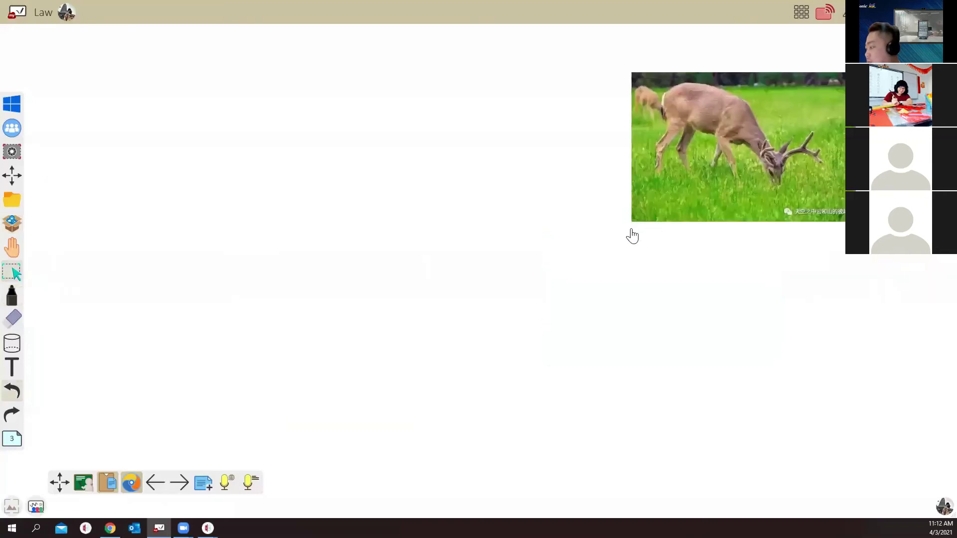
left_click(629, 223)
left_click_drag(626, 224, 582, 306)
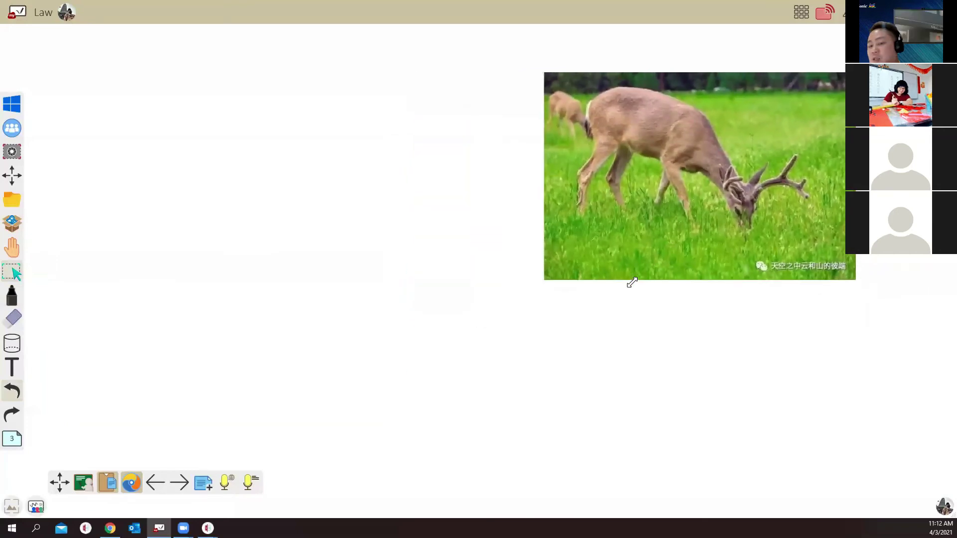
left_click_drag(630, 280, 666, 267)
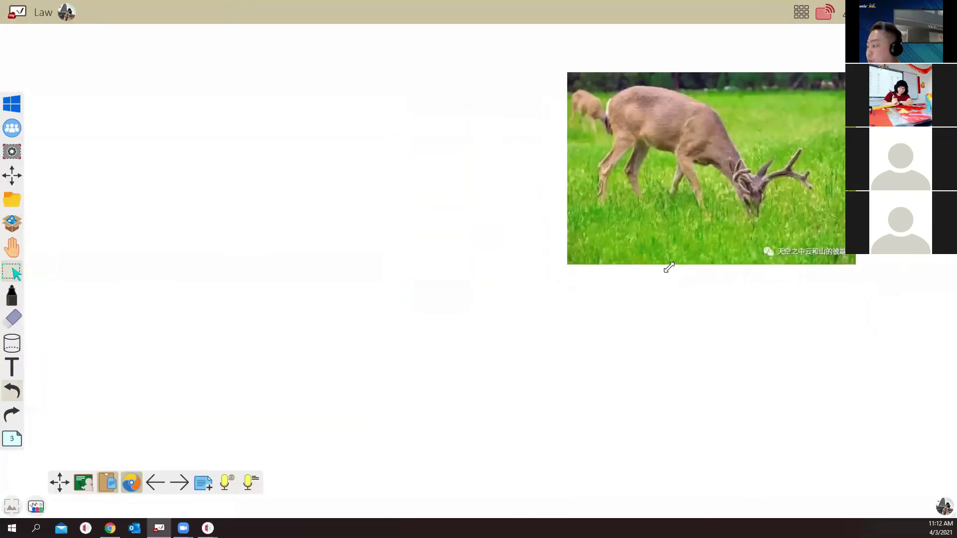
Step: Add the laptop photo from the thrown files to the page, enlarge it and place it below the deer picture
left_click(14, 230)
left_click(250, 186)
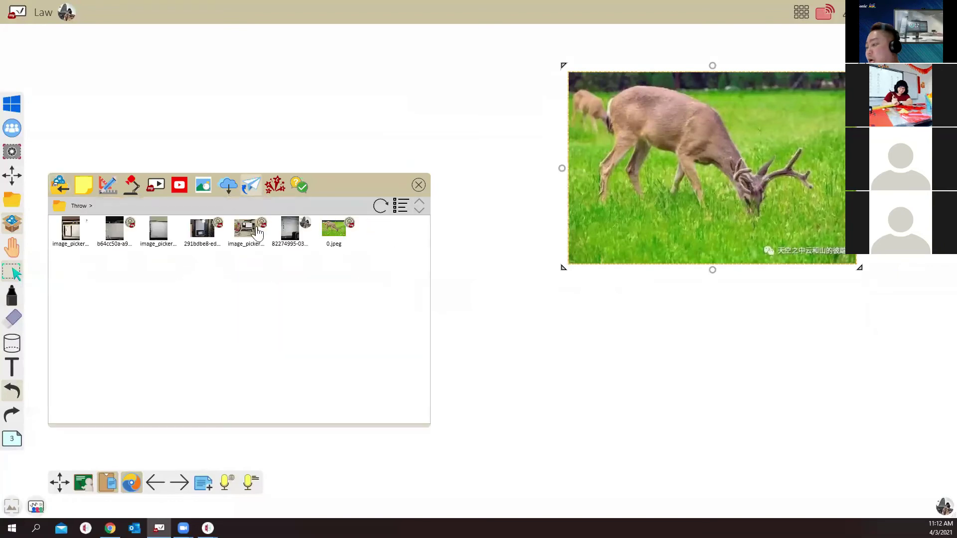
left_click(309, 139)
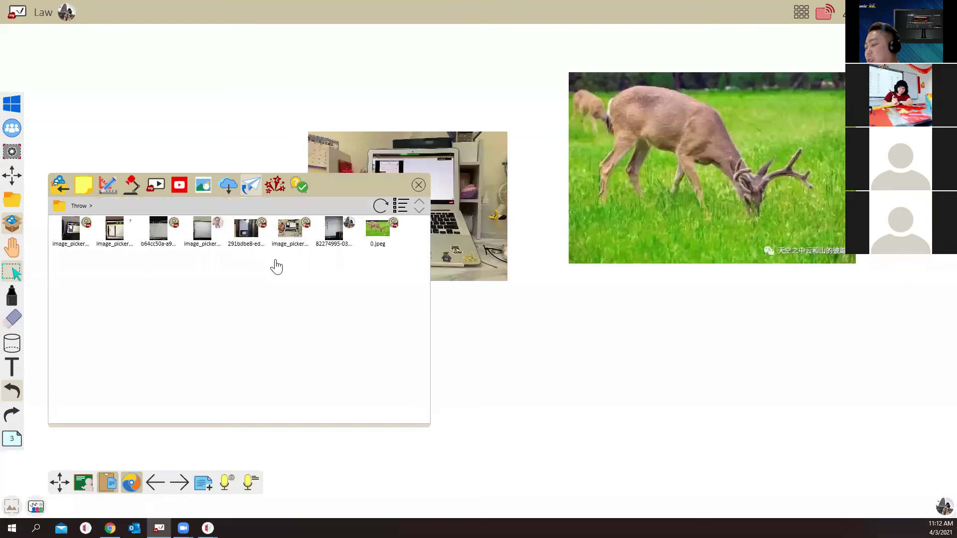
left_click(458, 235)
left_click(428, 209)
left_click_drag(428, 209, 473, 315)
left_click_drag(556, 389, 681, 425)
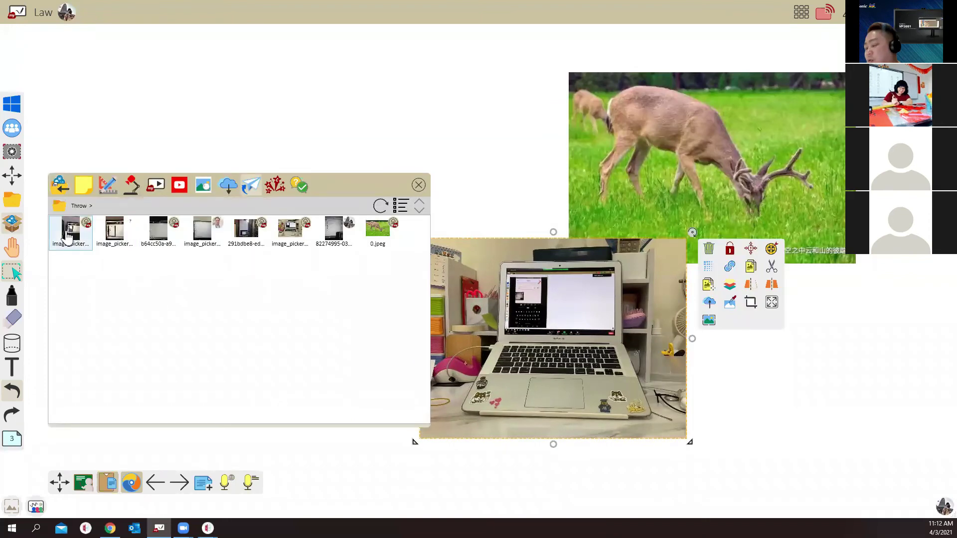
Step: Add two dark laptop screen photos and the calendar photo from the thrown files, and close the resource browser
left_click(140, 152)
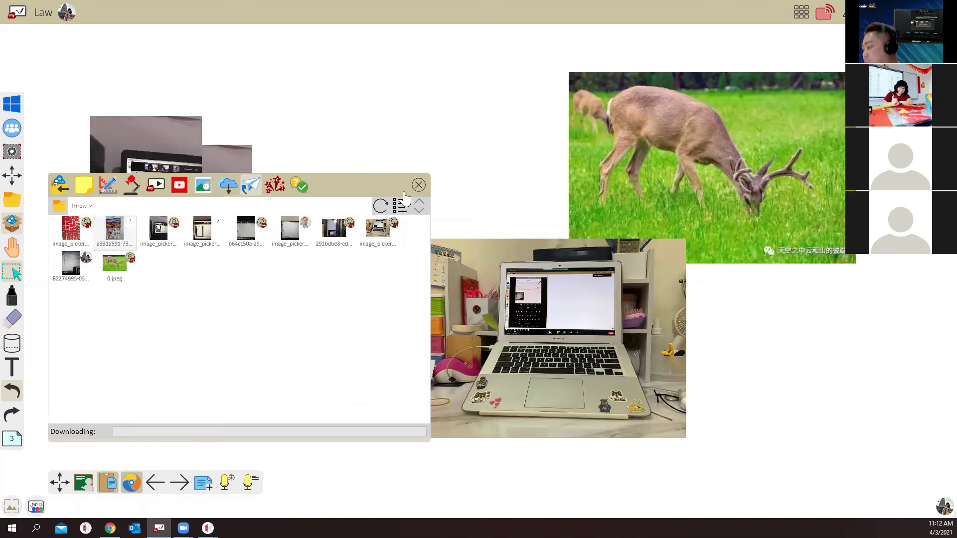
left_click(419, 185)
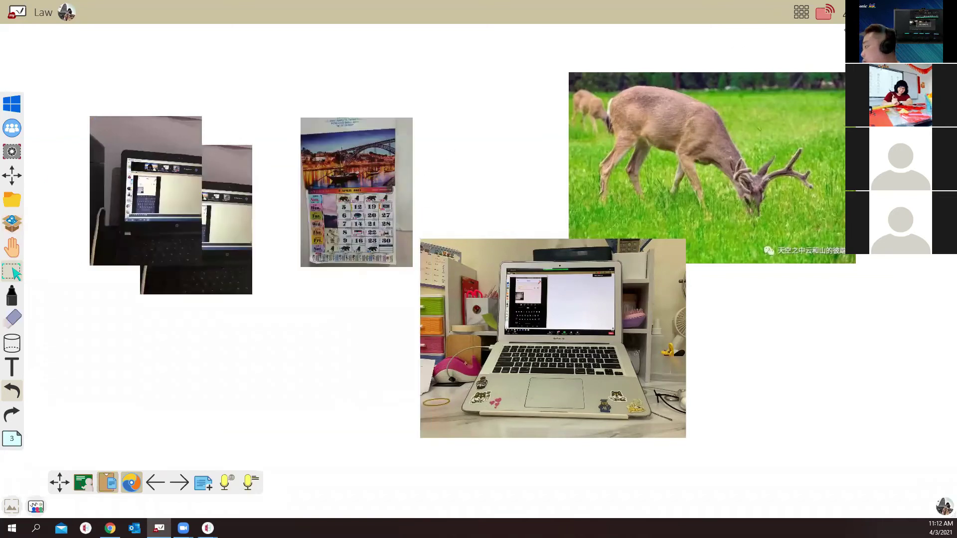
Step: Check the notifications of thrown files, and move the laptop photo beneath the calendar photo
left_click(844, 15)
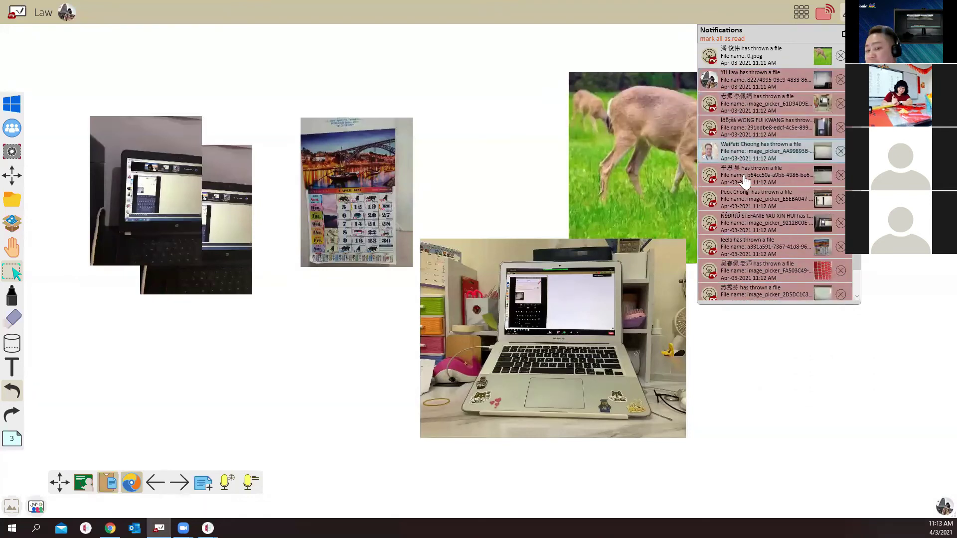
left_click(745, 222)
left_click(641, 221)
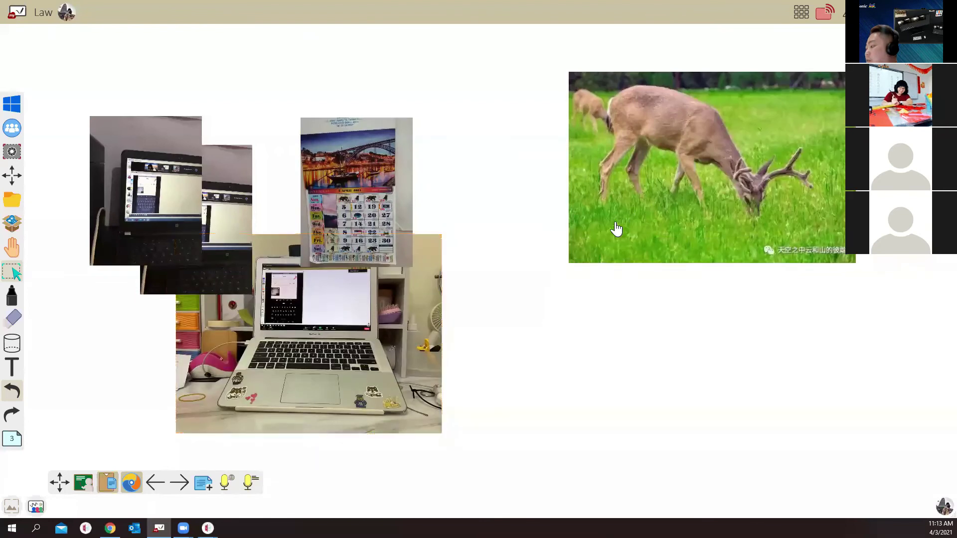
Step: Enlarge the deer picture slightly and lock it in place
left_click(592, 259)
left_click_drag(561, 270, 548, 285)
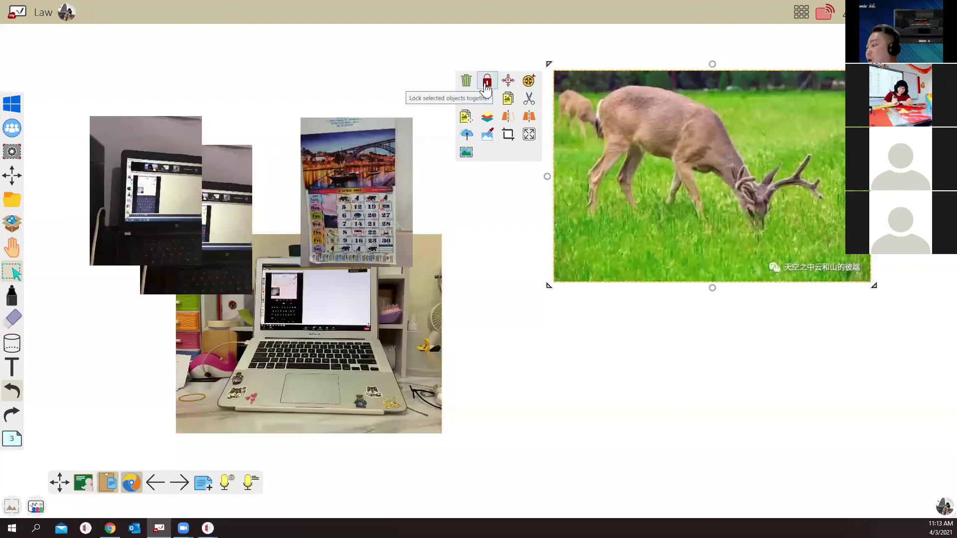
left_click(488, 84)
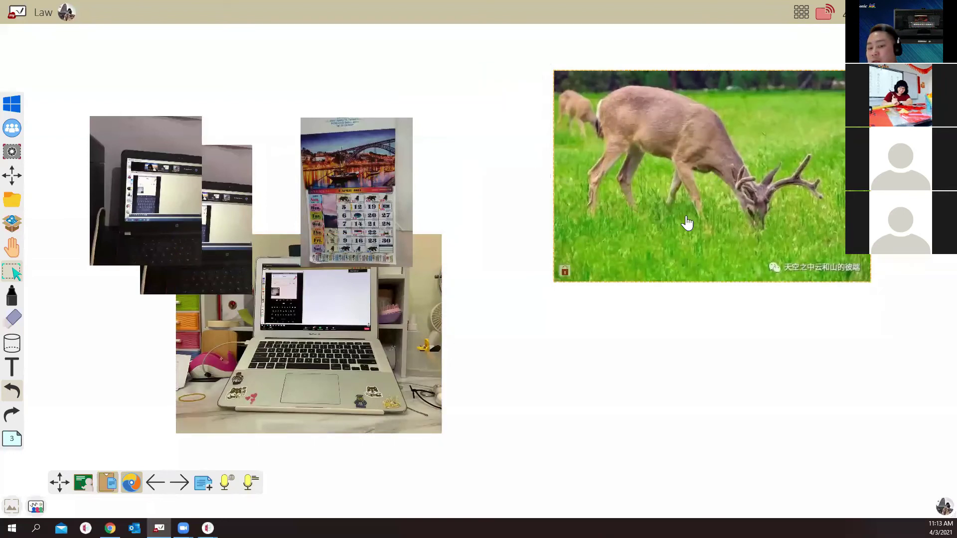
Step: Draw a black check mark and a black cross with the pen on the grass of the deer picture
left_click(12, 297)
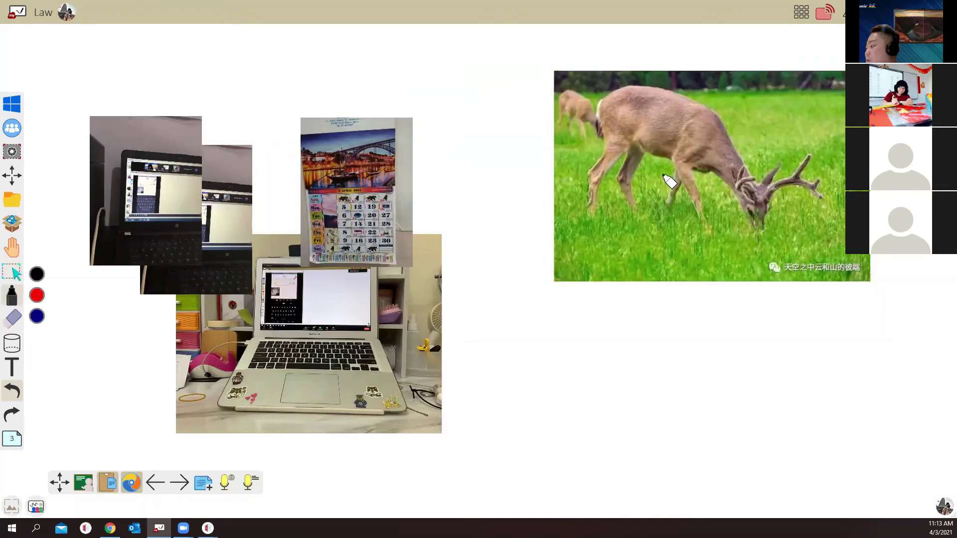
left_click_drag(575, 235, 652, 195)
left_click_drag(713, 204, 760, 256)
left_click_drag(756, 213, 722, 255)
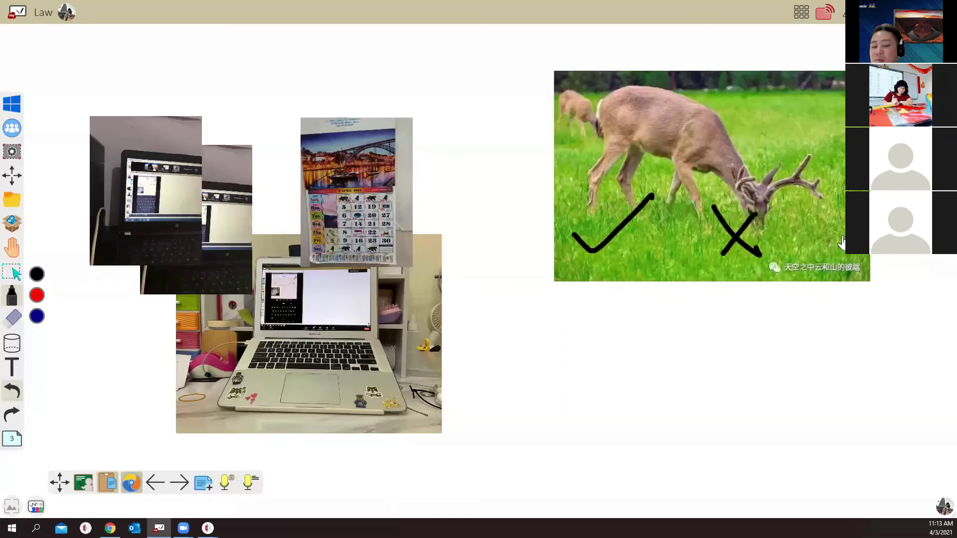
Step: Add the green "To learn is to grow." picture from the thrown files to the page, and close the resource browser
left_click(18, 229)
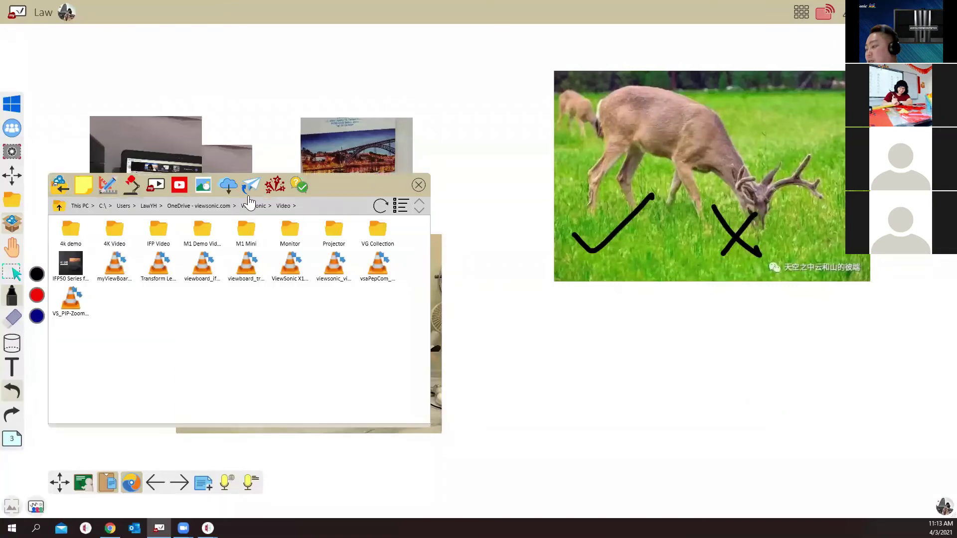
left_click(251, 186)
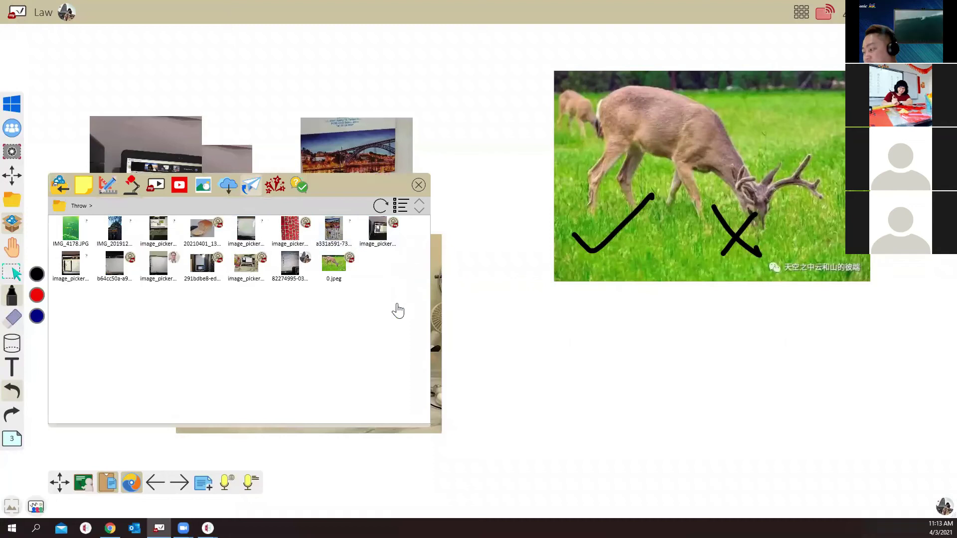
left_click_drag(70, 230, 515, 358)
left_click(418, 185)
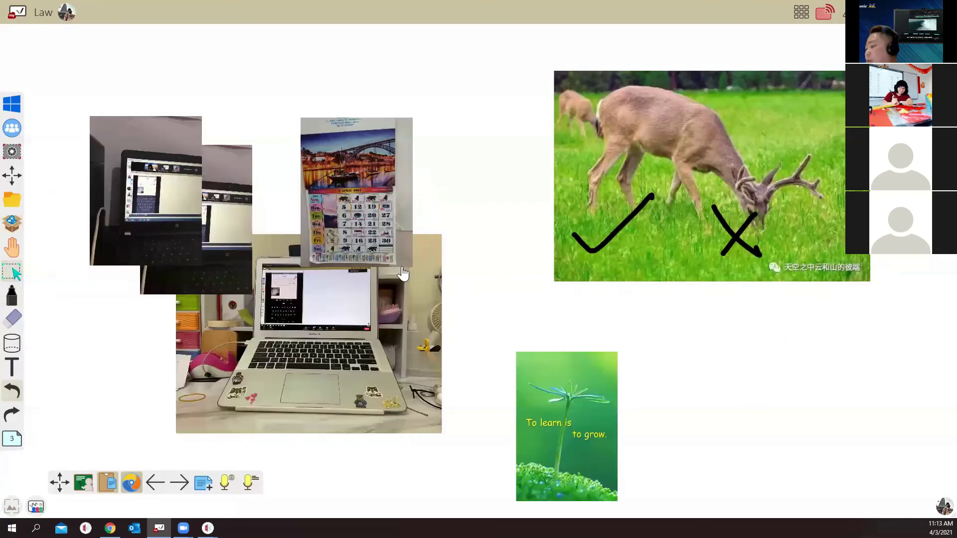
Step: Enlarge the "To learn is to grow." picture over the deer picture's lower-left corner, and move the front dark laptop photo up and to the left
left_click_drag(586, 394, 629, 374)
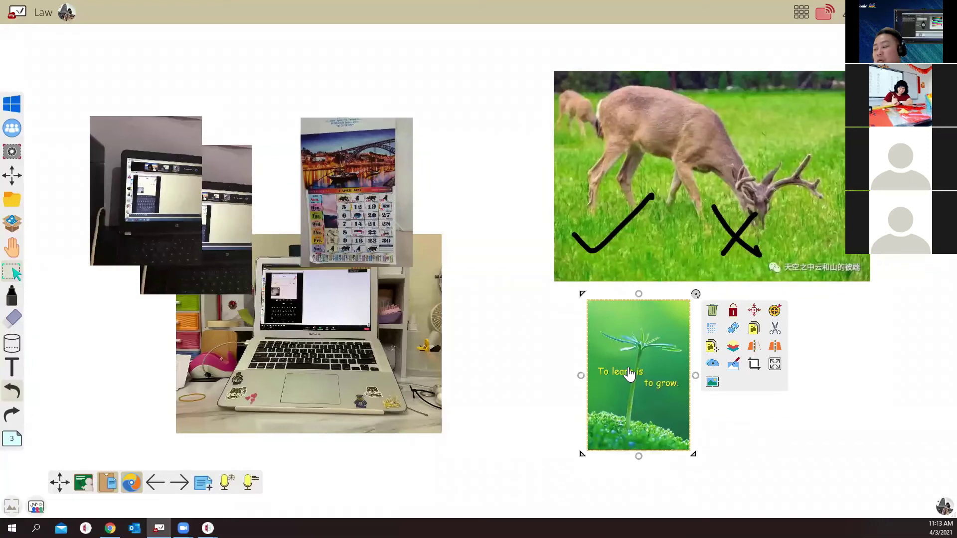
left_click_drag(583, 290, 544, 232)
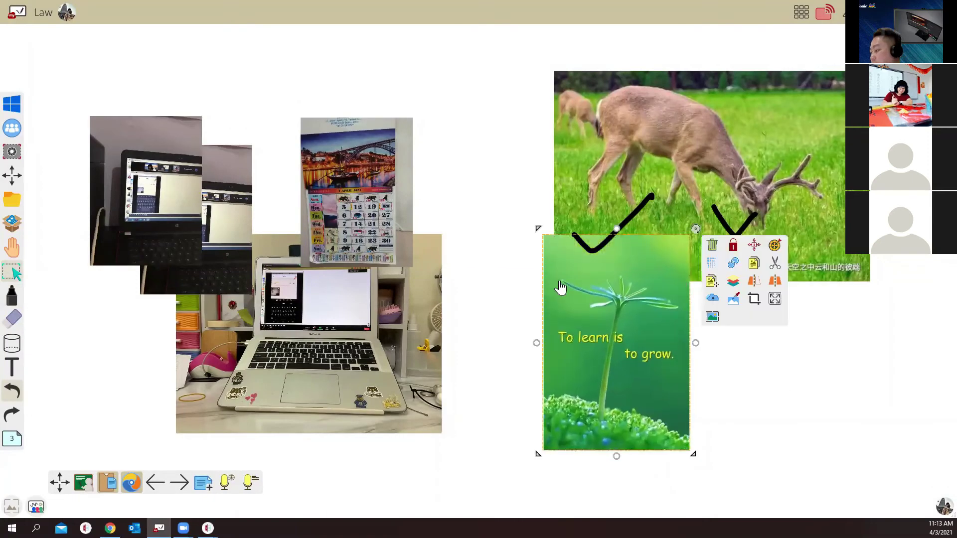
left_click_drag(582, 335, 548, 341)
left_click(543, 328)
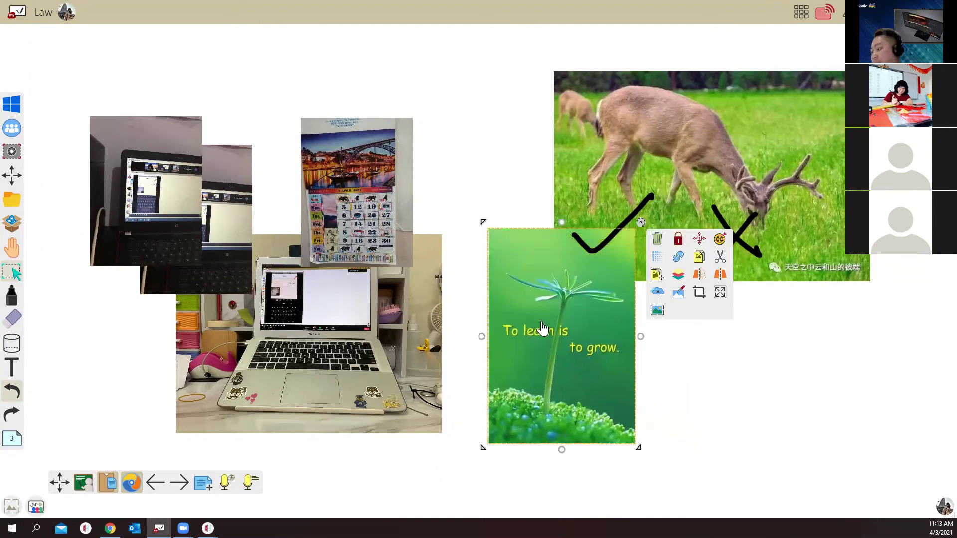
left_click(132, 202)
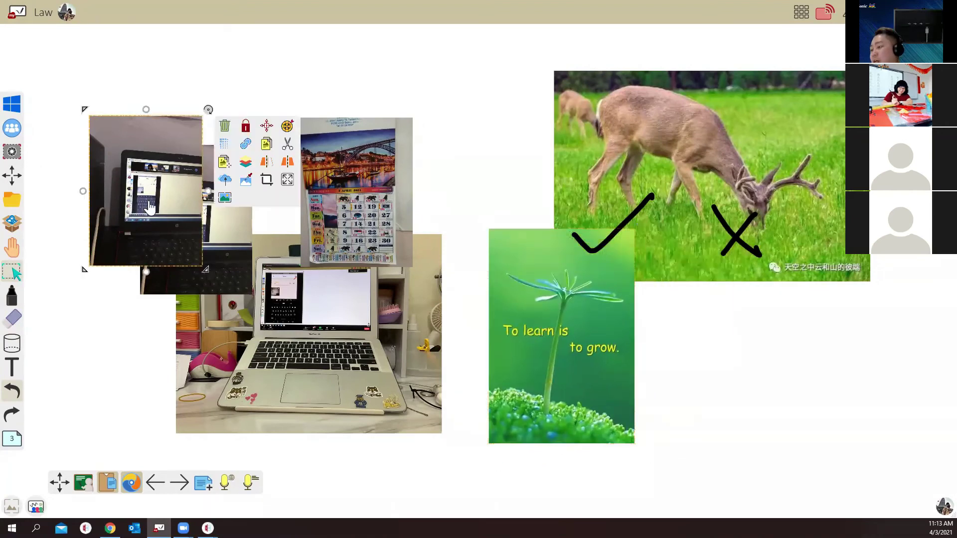
left_click_drag(132, 202, 106, 178)
Step: View the Companion app's Participation options in the vCastReceiver window, and return to the board with the resource browser closed
left_click(138, 486)
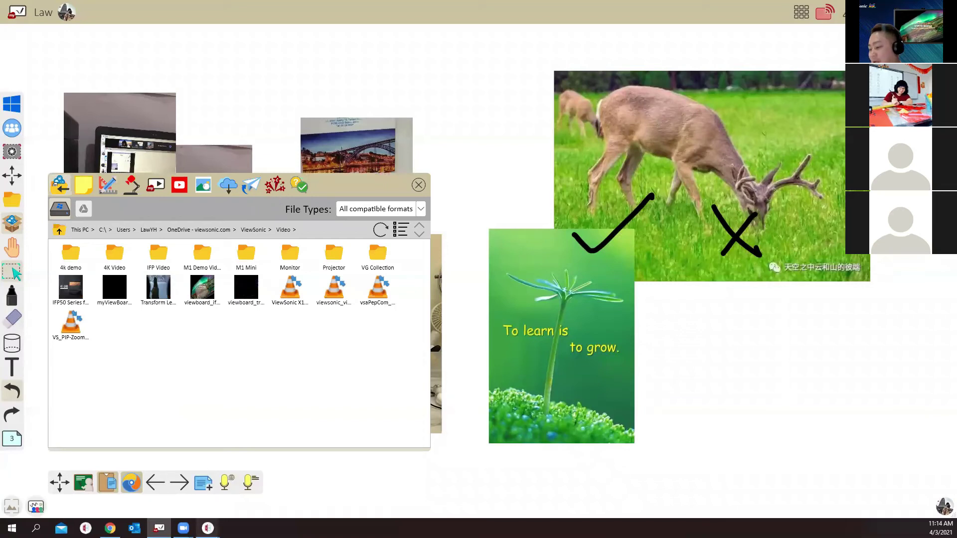
mouse_move(208, 527)
left_click(254, 491)
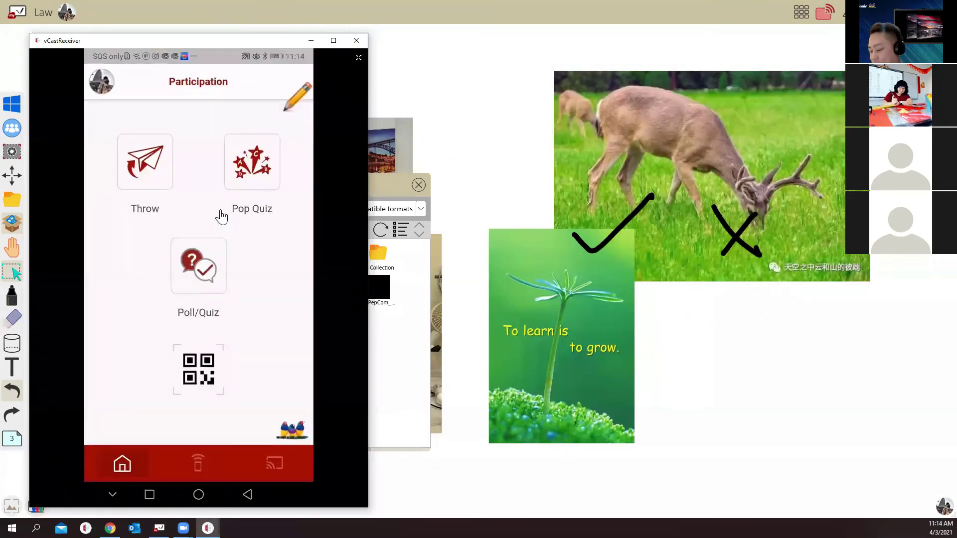
left_click(311, 41)
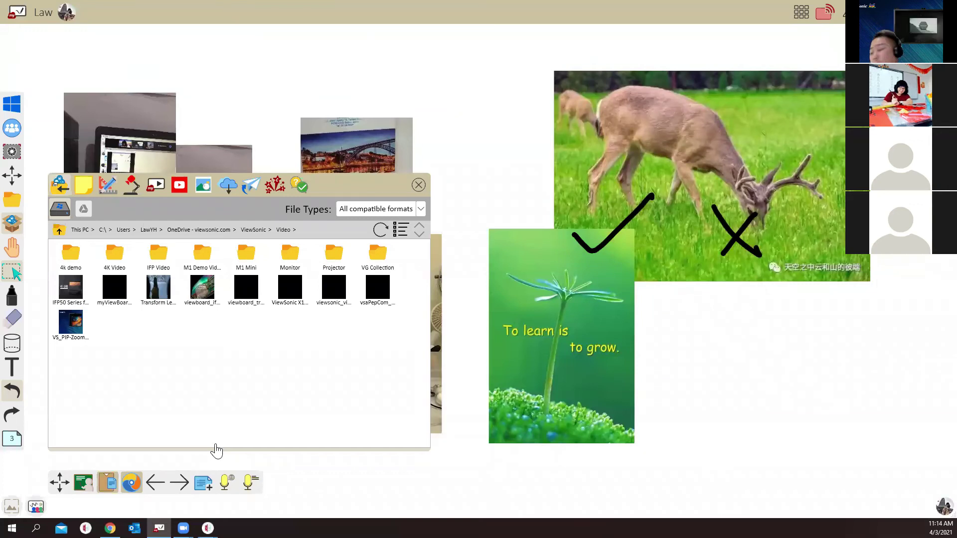
left_click(419, 186)
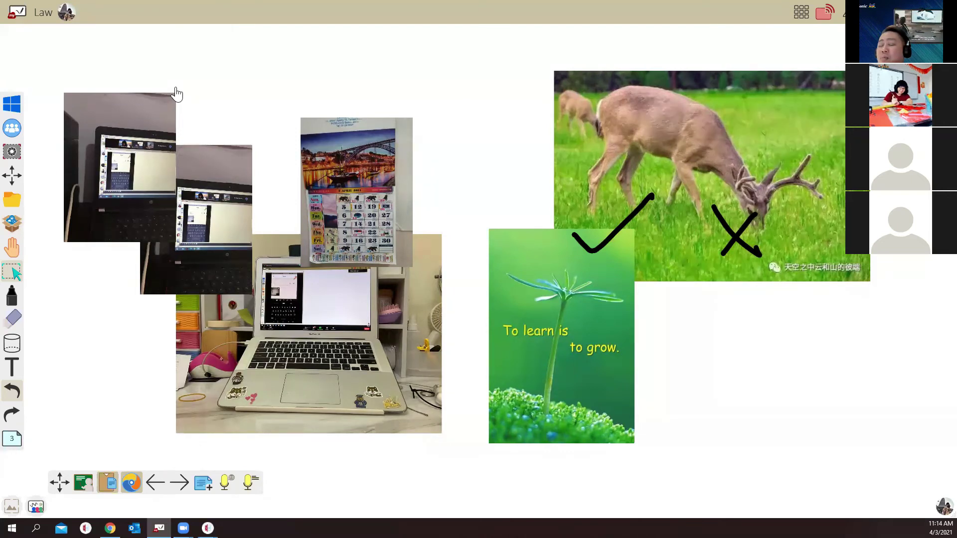
Step: Display the whiteboard's web address and QR code, and open that myviewboard.com address in a maximized Chrome window
left_click(42, 13)
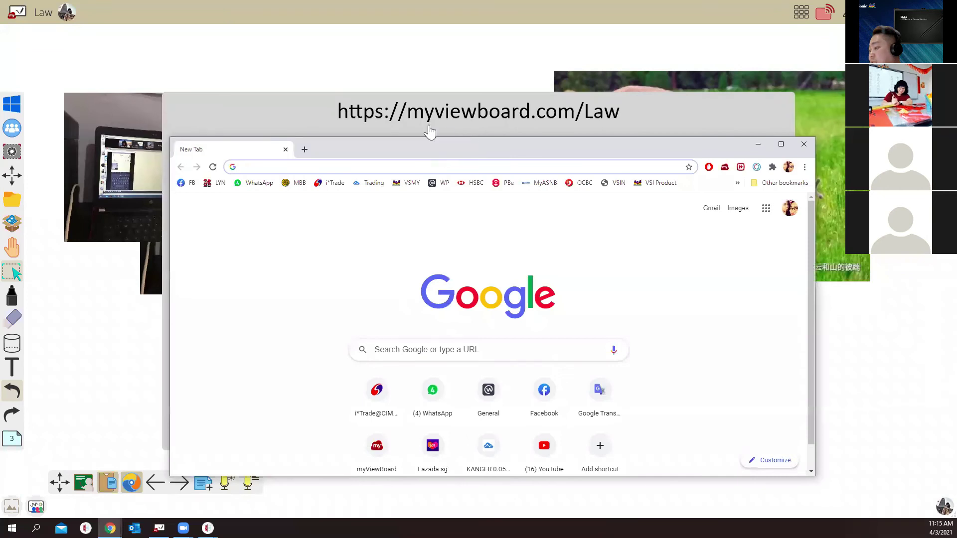
left_click(403, 123)
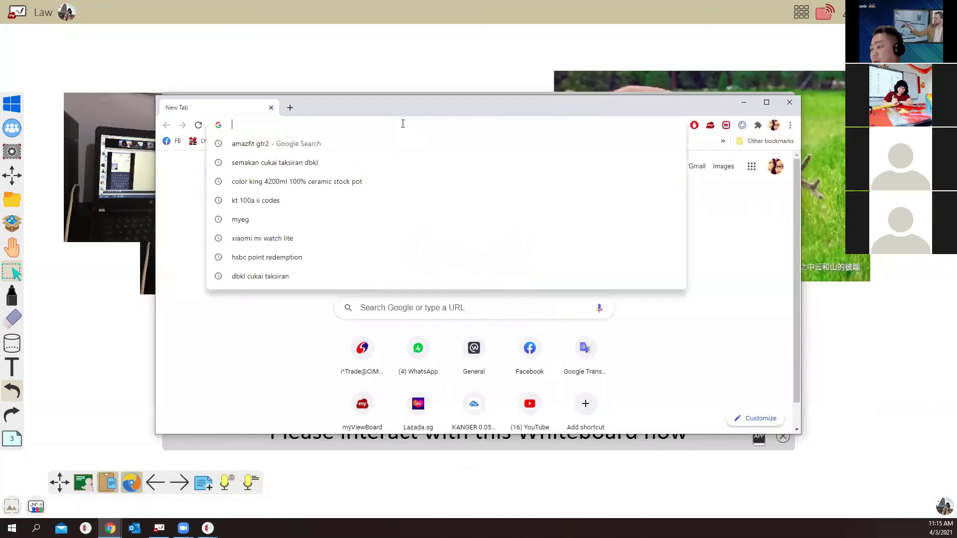
type("myviewboard")
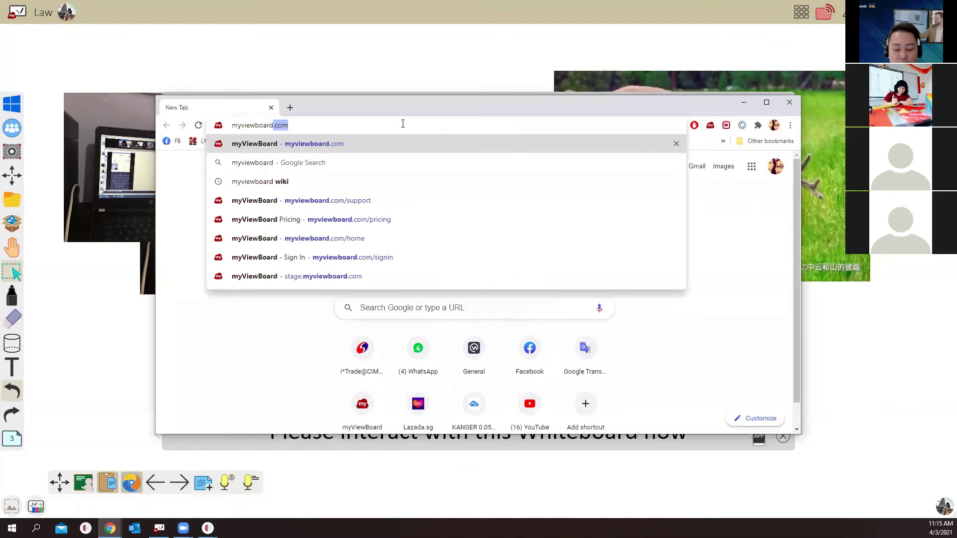
key("BackSpace")
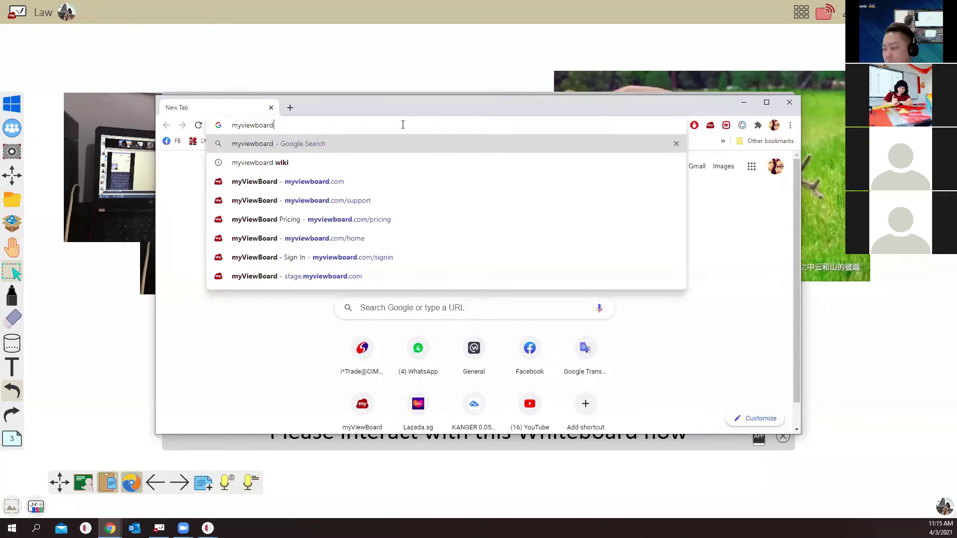
type(".com/law")
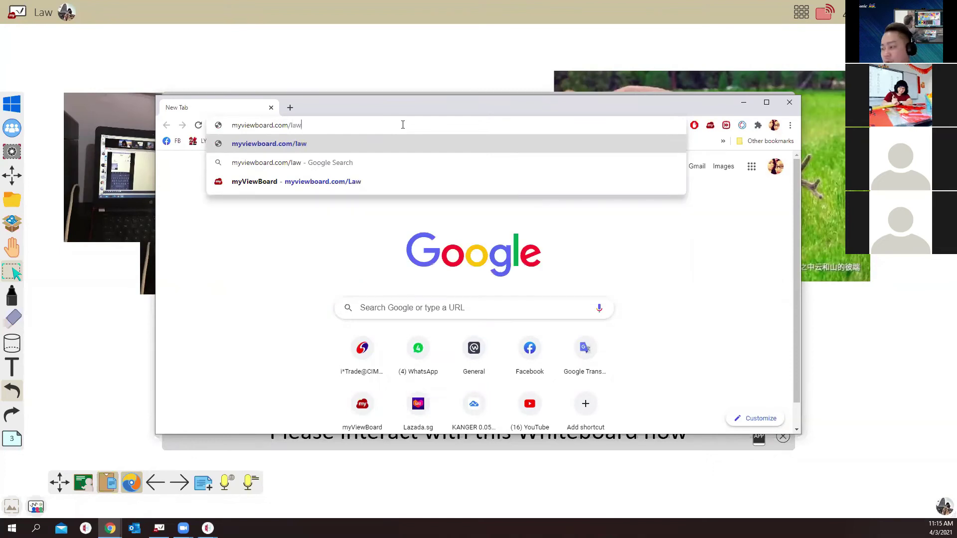
key("Return")
double_click(412, 111)
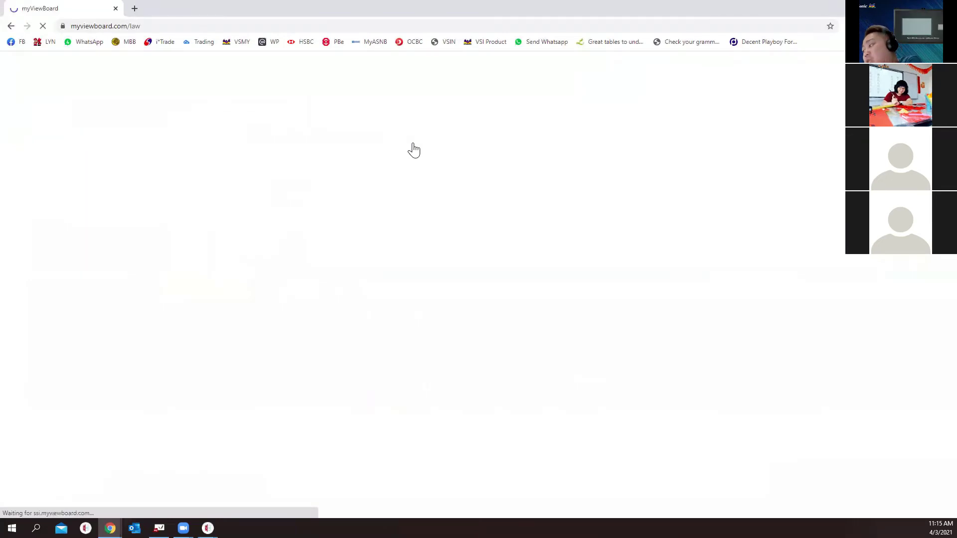
Step: Join the whiteboard portal as a participant with the name ABC
left_click(451, 261)
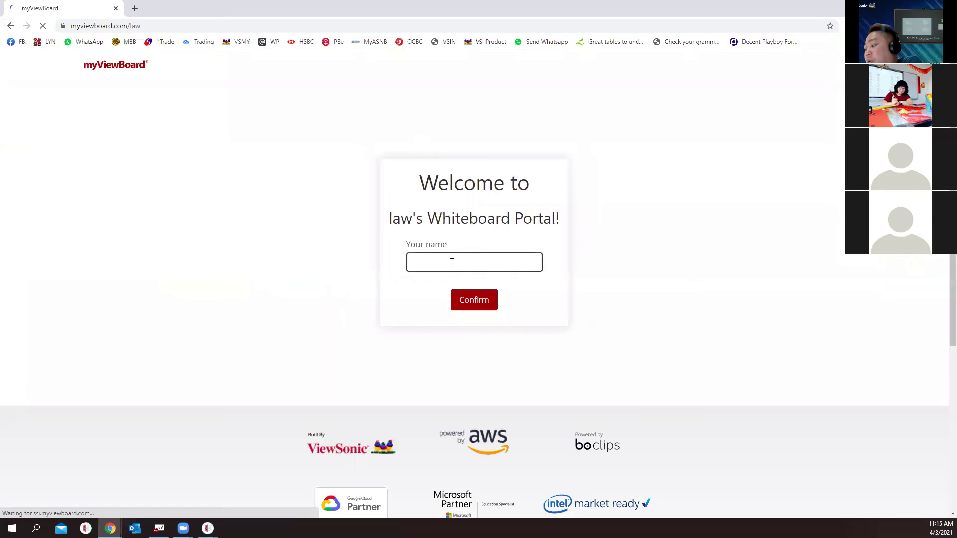
type("A")
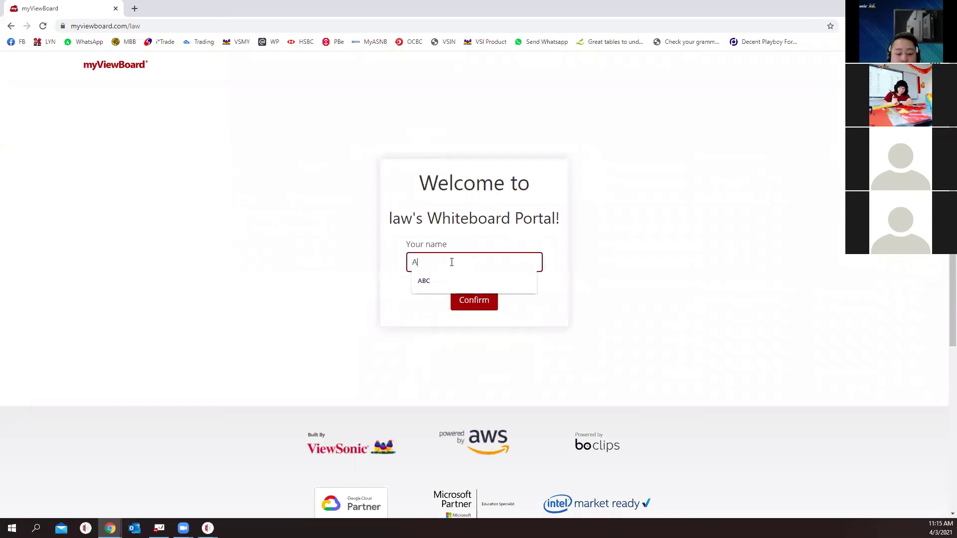
type("B")
left_click(456, 279)
left_click(473, 304)
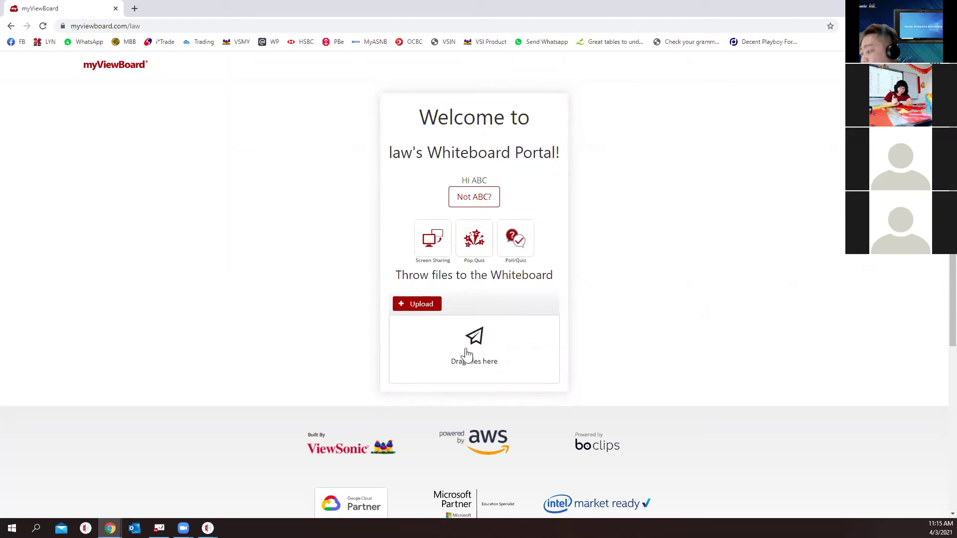
Step: Minimize the browser window and close the whiteboard's QR code panel
double_click(532, 10)
key("super+Down")
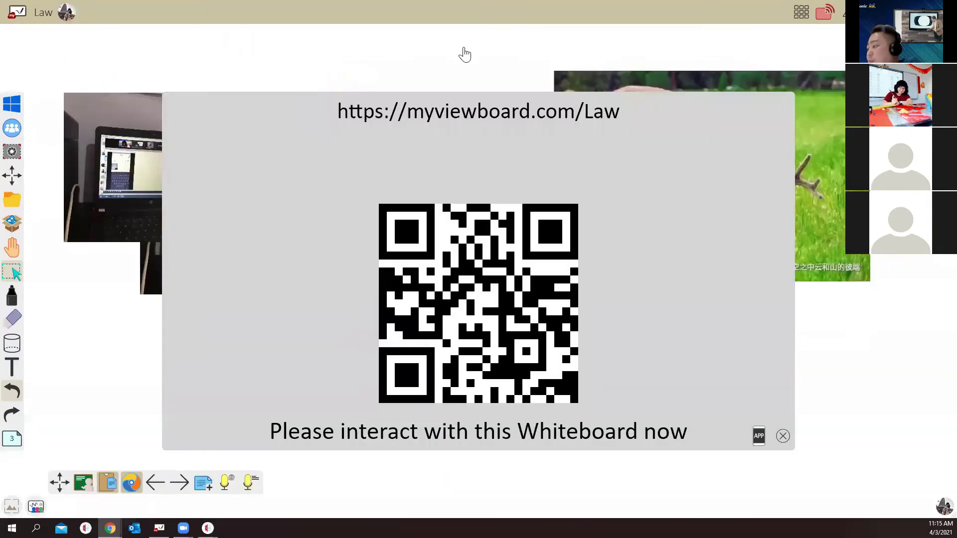
left_click(783, 436)
Step: On a new page, draw a large black right triangle with its right angle at the lower right, and move it higher on the page
left_click(205, 482)
left_click(12, 343)
left_click(62, 408)
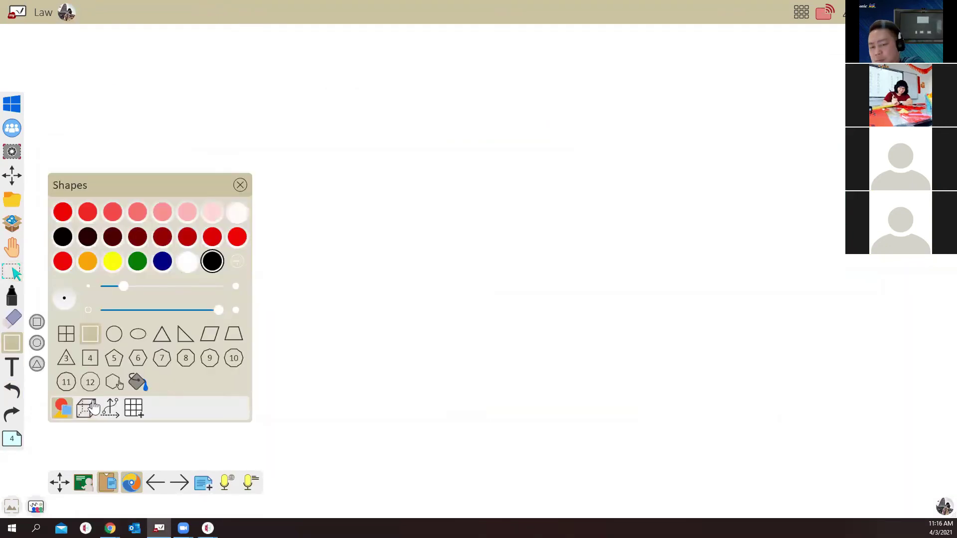
left_click(186, 334)
left_click_drag(457, 158, 201, 320)
left_click(12, 391)
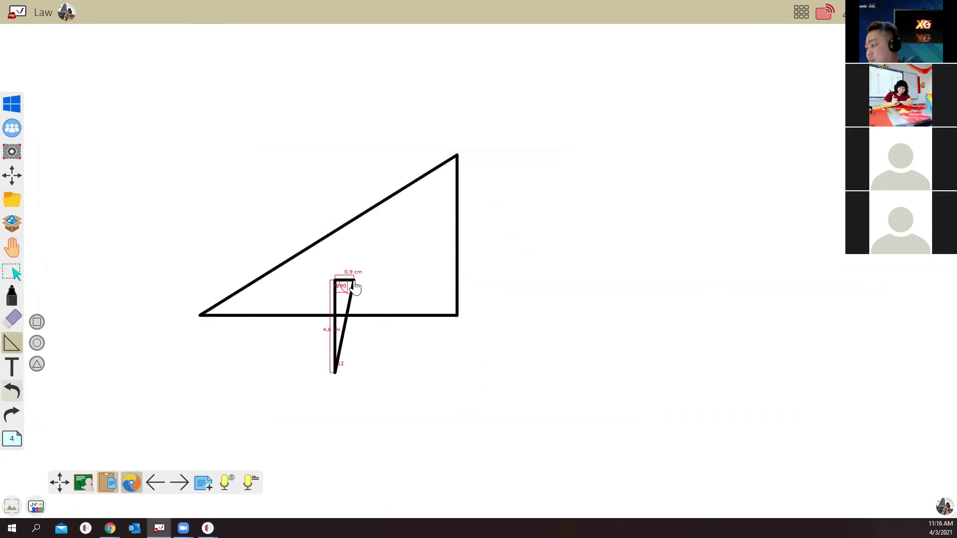
left_click(12, 273)
left_click_drag(361, 271, 362, 215)
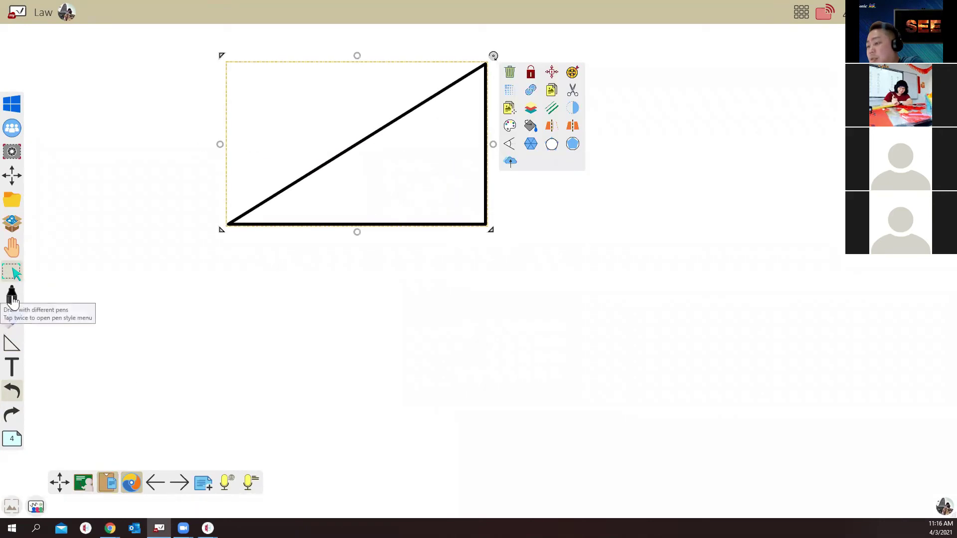
Step: Mark all three interior angles of the triangle with black pen arcs
left_click(12, 296)
left_click_drag(260, 204, 275, 223)
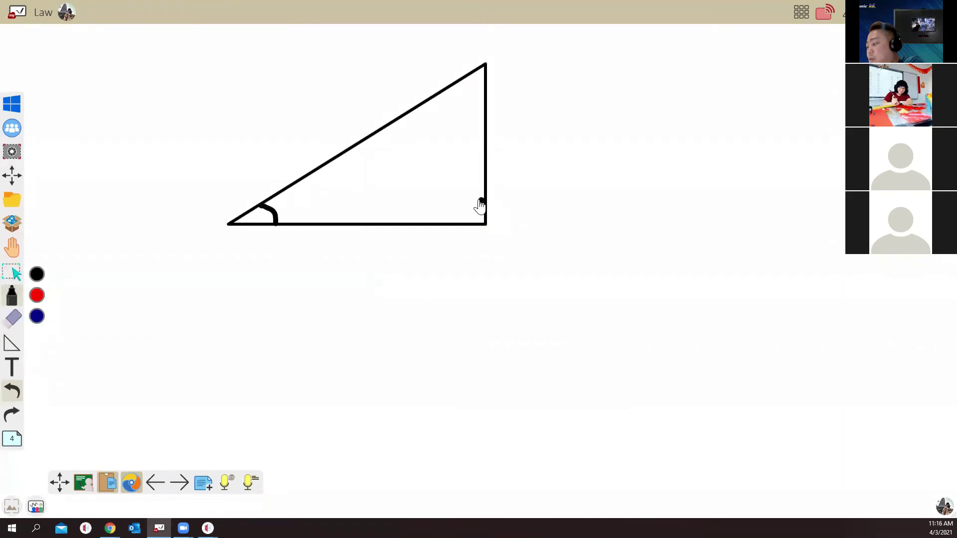
left_click_drag(481, 200, 461, 223)
left_click_drag(456, 81, 486, 94)
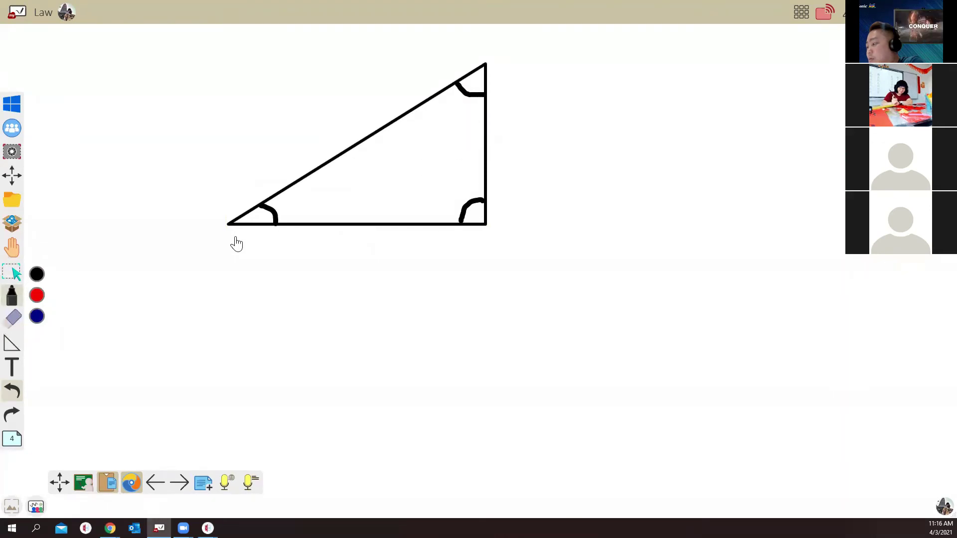
Step: Handwrite the triangle's angle labels: 30° at the lower left, 90° at the right angle and x at the top
left_click_drag(233, 237, 236, 261)
mouse_move(264, 228)
left_mouse_down()
mouse_move(274, 252)
mouse_move(264, 229)
left_mouse_up()
left_click_drag(283, 230, 289, 235)
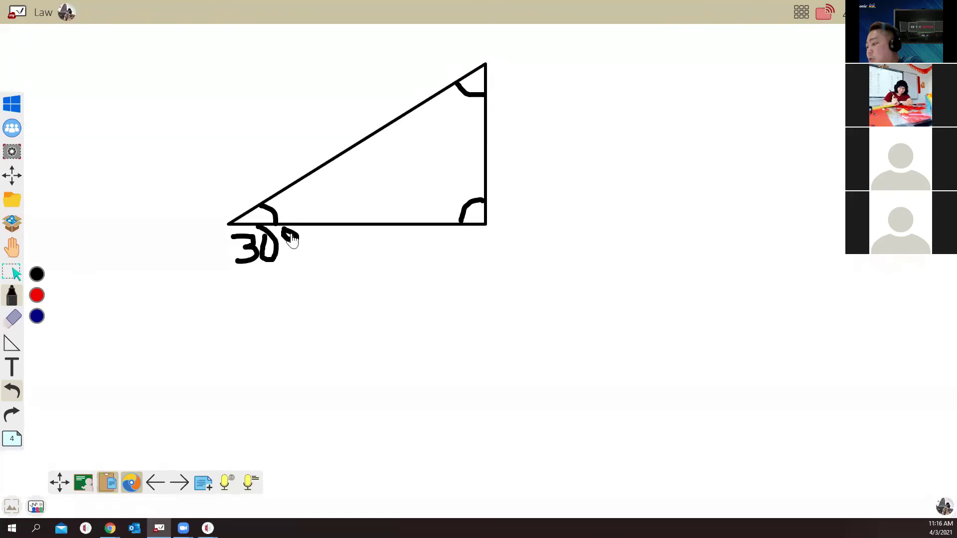
mouse_move(455, 232)
left_mouse_down()
mouse_move(485, 248)
mouse_move(509, 229)
mouse_move(519, 234)
left_mouse_up()
mouse_move(496, 87)
left_mouse_down()
mouse_move(514, 106)
mouse_move(534, 106)
left_mouse_up()
Step: Draw an arrow pointing toward the x label and handwrite "Find the 'x" beside the triangle
left_click_drag(624, 157, 570, 151)
left_click_drag(593, 191, 603, 234)
left_click_drag(604, 215, 810, 212)
left_click_drag(829, 179, 847, 199)
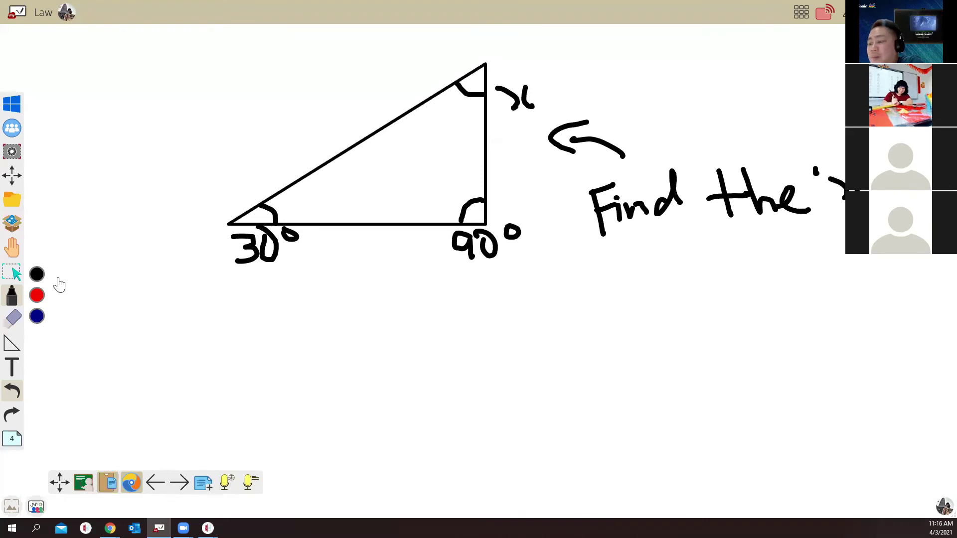
Step: Open a Pop Quiz for the triangle question from the resource browser
left_click(18, 224)
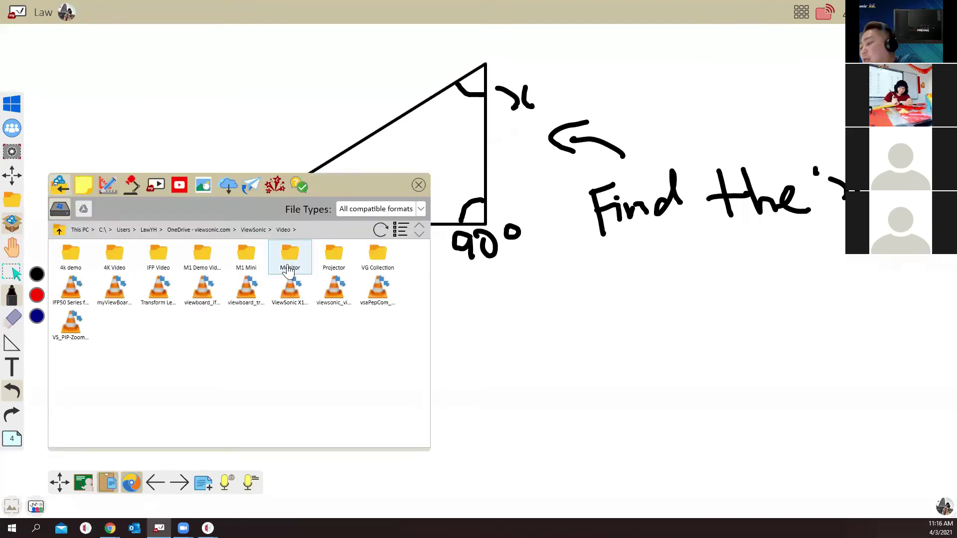
left_click(277, 190)
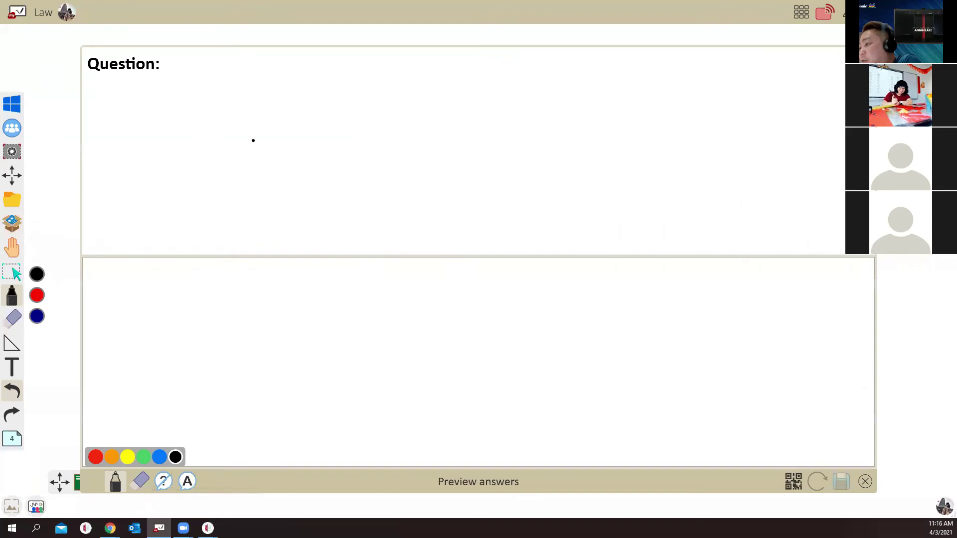
mouse_move(321, 92)
left_mouse_down()
mouse_move(219, 203)
mouse_move(413, 162)
mouse_move(409, 55)
mouse_move(298, 115)
left_mouse_up()
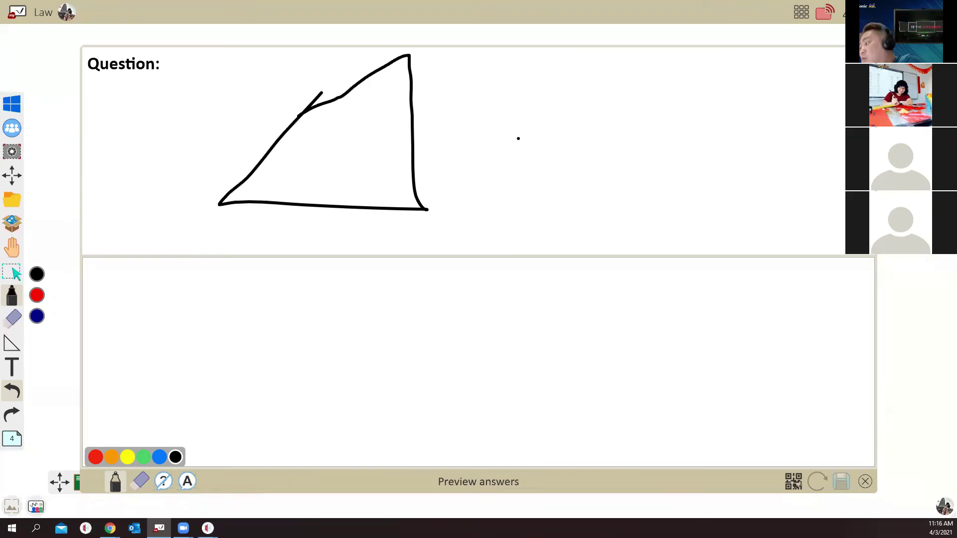
left_click(164, 482)
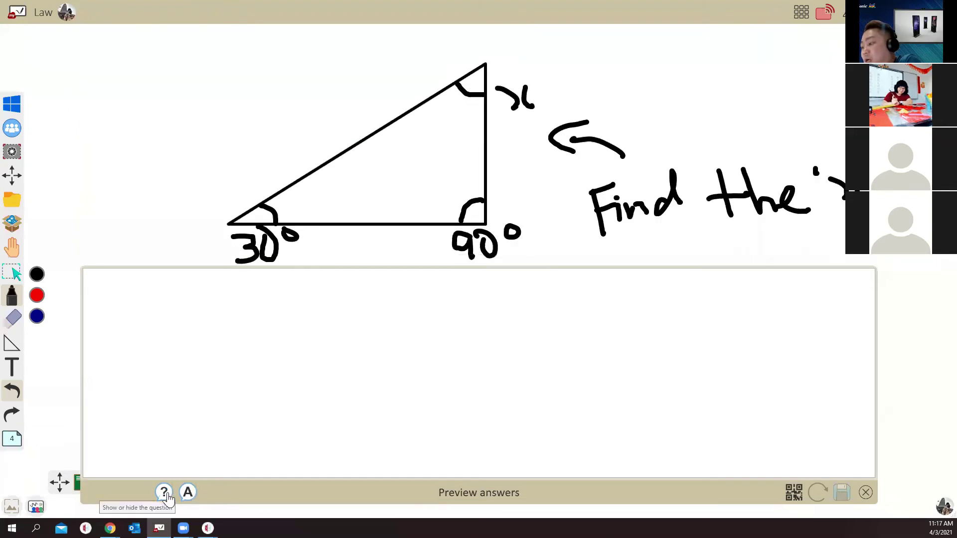
left_click(164, 481)
left_click(141, 481)
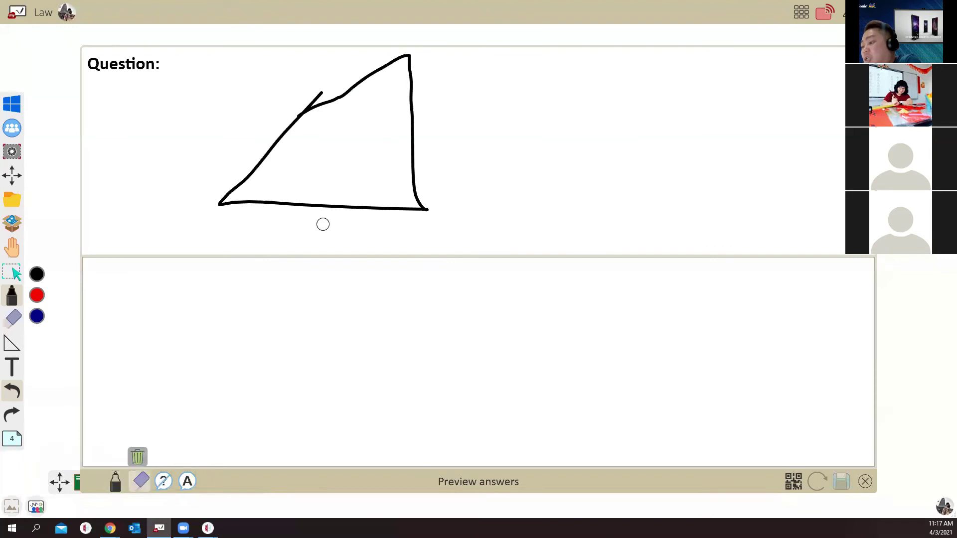
mouse_move(430, 209)
left_mouse_down()
mouse_move(248, 199)
mouse_move(252, 160)
mouse_move(328, 98)
mouse_move(402, 59)
mouse_move(414, 165)
mouse_move(313, 107)
left_mouse_up()
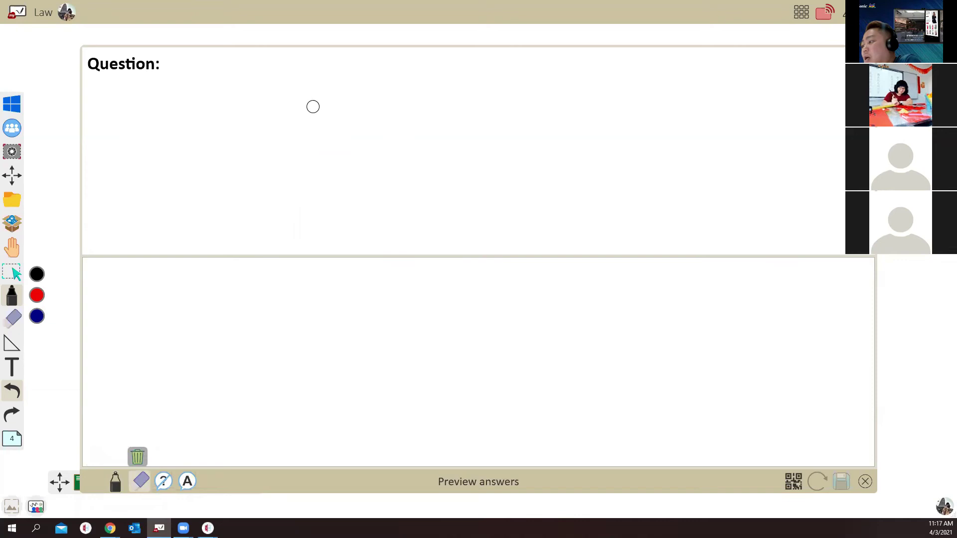
Step: Handwrite the question "1 + 1 = ?" with the black pen in the question area
left_click(116, 481)
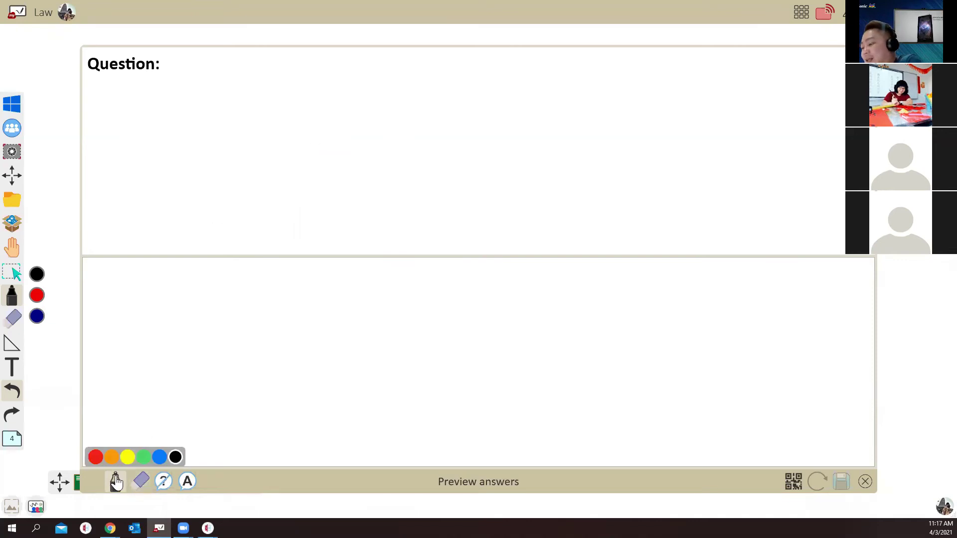
left_click_drag(303, 103, 301, 169)
left_click_drag(335, 136, 385, 132)
left_click_drag(358, 106, 358, 162)
left_click_drag(432, 101, 429, 173)
left_click_drag(495, 116, 509, 148)
left_click(510, 165)
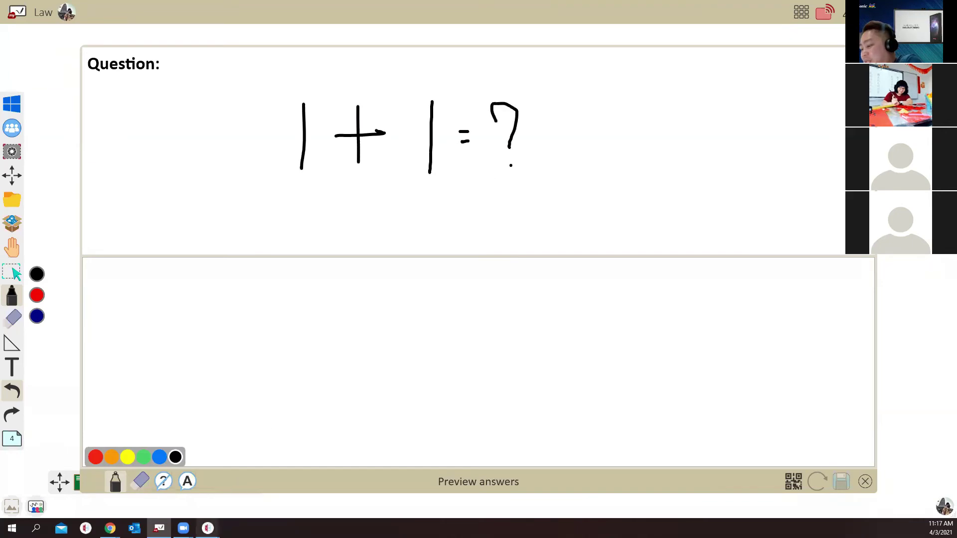
Step: Switch to the vCastReceiver window and open Pop Quiz on the mirrored phone
left_click(261, 491)
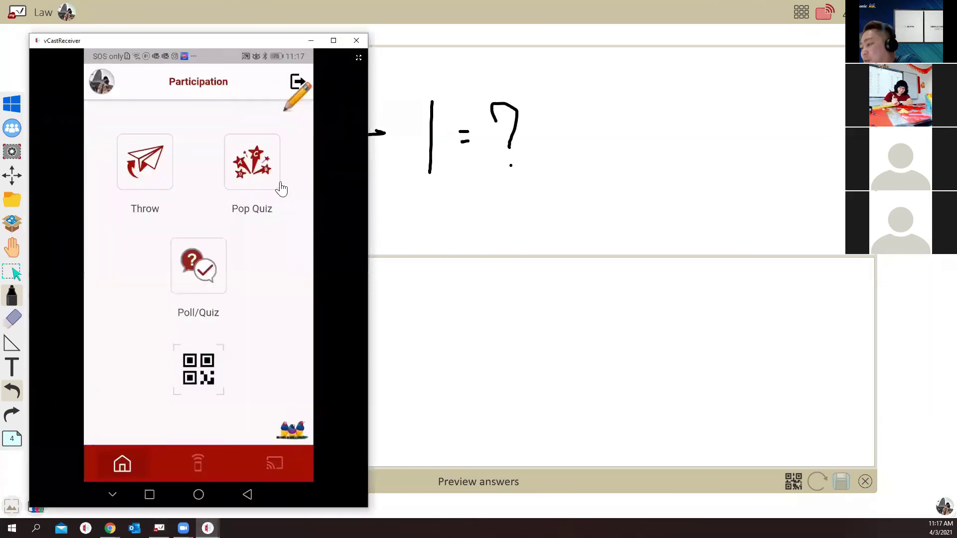
left_click(245, 172)
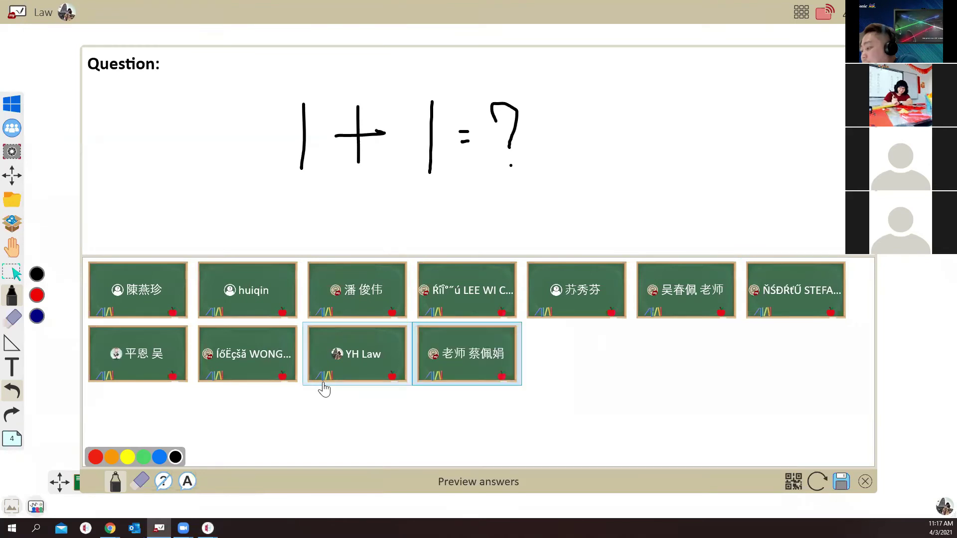
Step: Reveal the first three participants' answer cards individually and hide them again
left_click(140, 299)
left_click(222, 305)
left_click(353, 310)
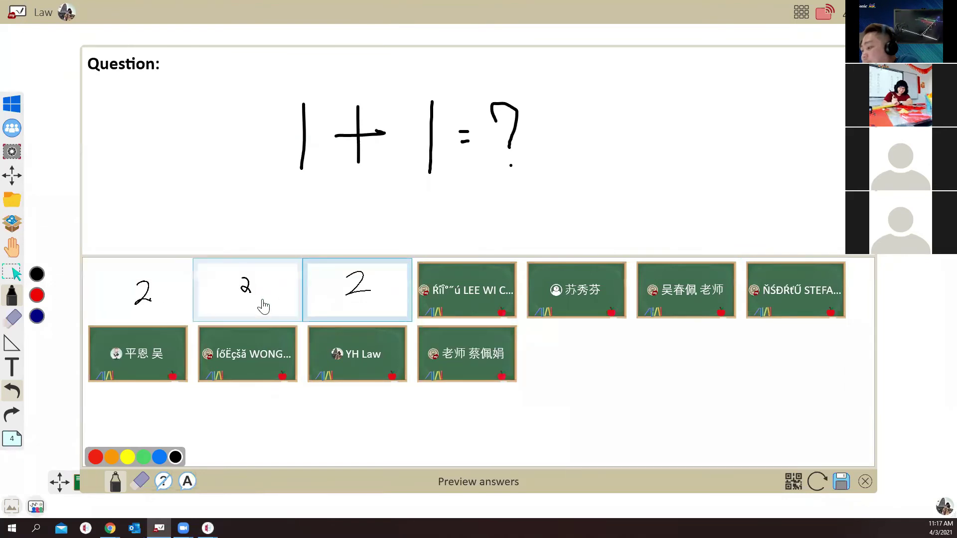
left_click(263, 307)
left_click(147, 297)
left_click(243, 302)
left_click(353, 304)
left_click(257, 300)
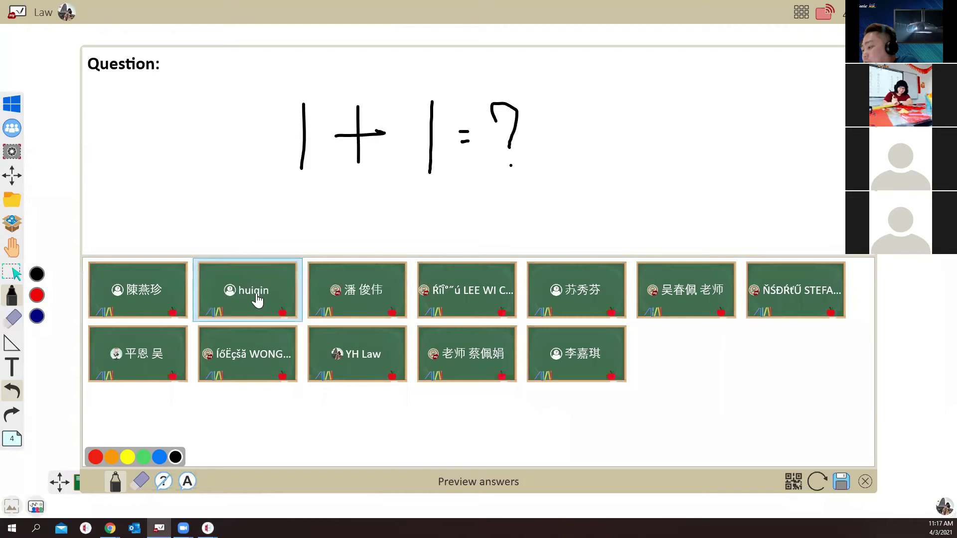
Step: Reveal all submitted answers, open the answer "4" and mark it with a red cross
left_click(188, 482)
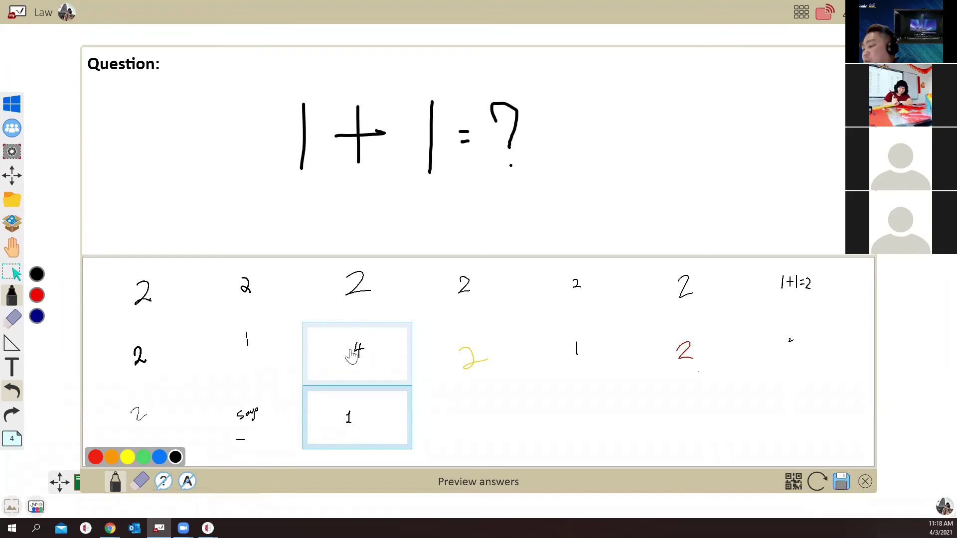
left_click(352, 356)
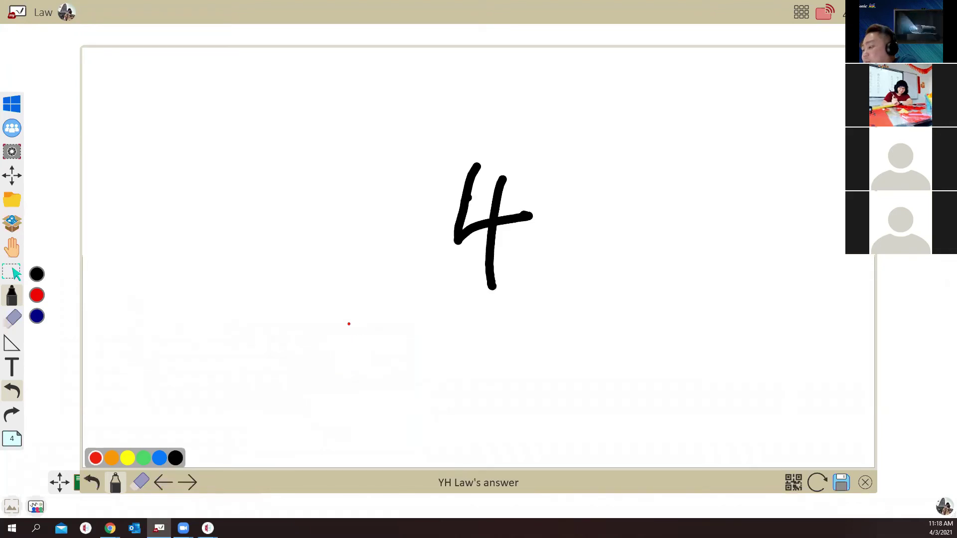
left_click_drag(322, 295, 376, 358)
left_click_drag(350, 282, 312, 357)
left_click(321, 358)
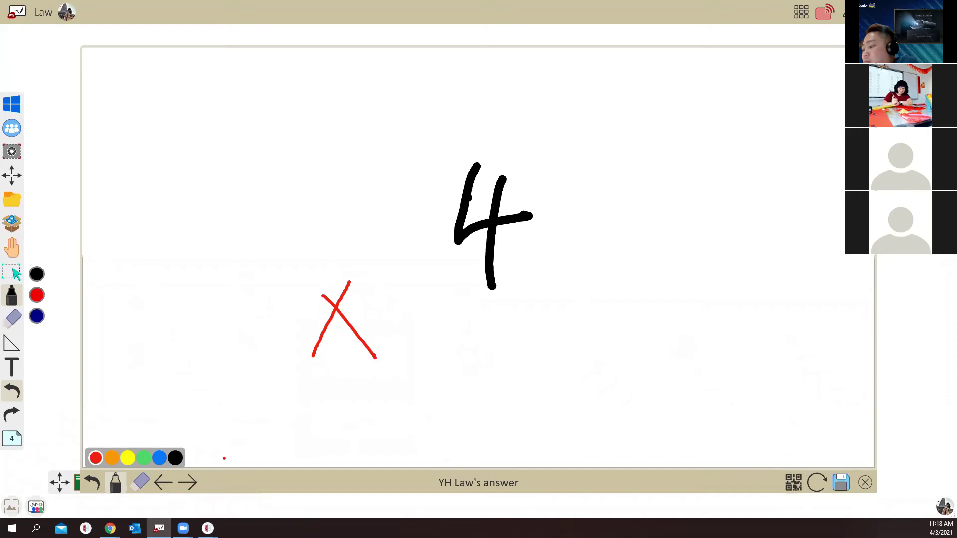
Step: Go to the following answer, the yellow "2", mark it with a green tick and return to the answer overview
left_click(188, 483)
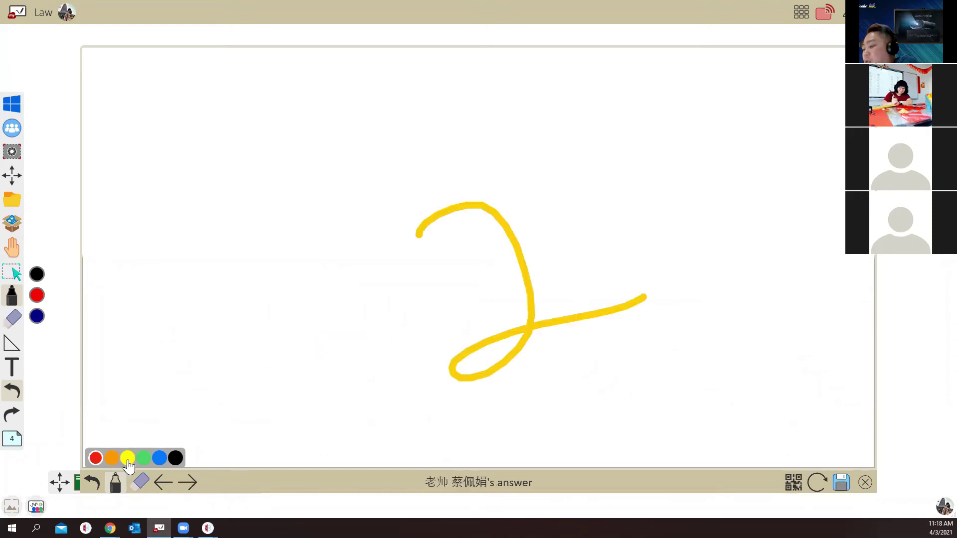
left_click(144, 458)
left_click_drag(329, 401, 449, 316)
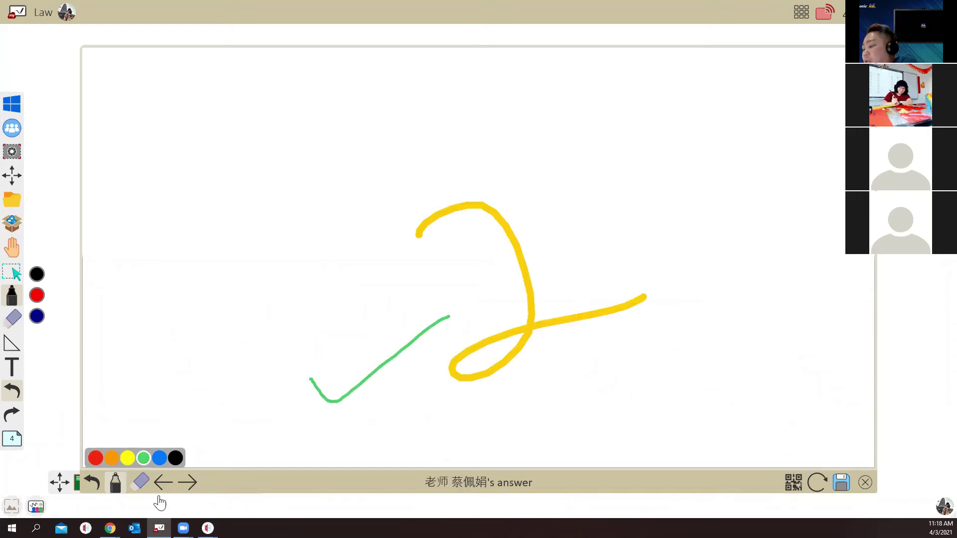
left_click(92, 484)
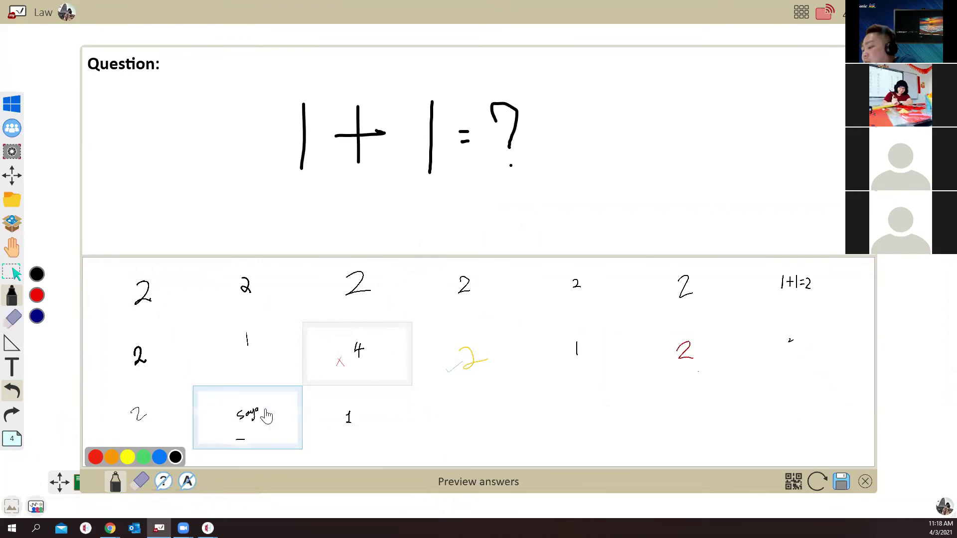
Step: Open the answer "Saya", circle the word in red, add a red question mark and return to the answer overview
mouse_move(252, 423)
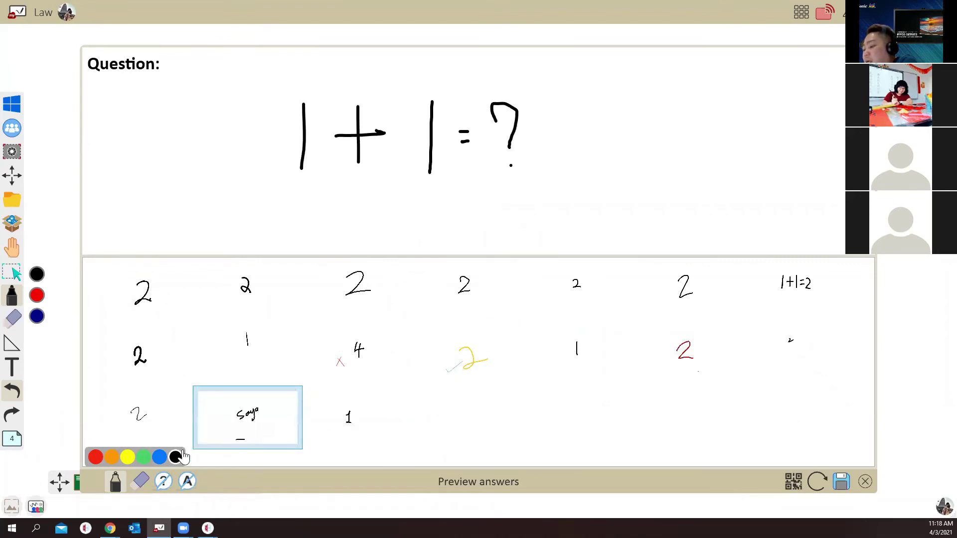
left_click(250, 423)
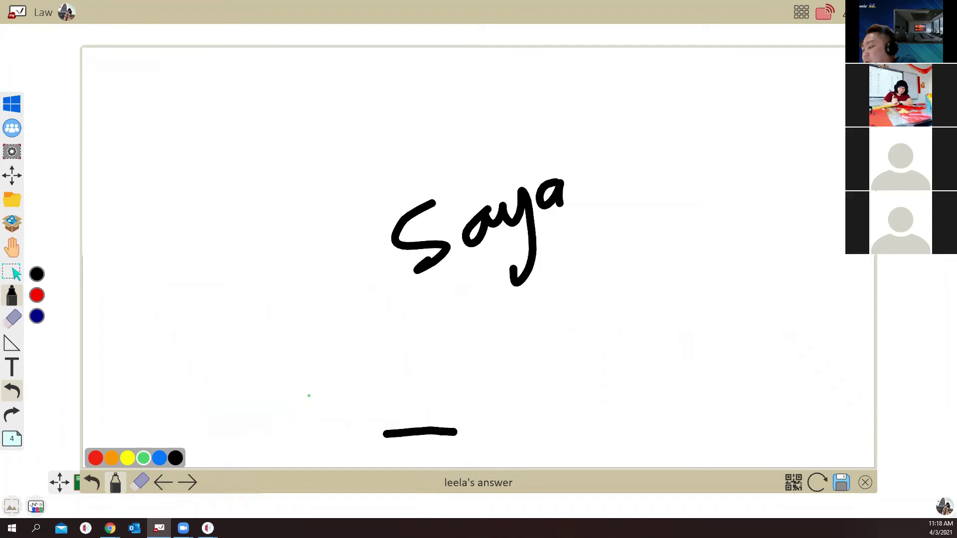
left_click(96, 458)
mouse_move(462, 148)
left_mouse_down()
mouse_move(376, 199)
mouse_move(606, 199)
mouse_move(413, 174)
left_mouse_up()
left_click_drag(667, 218, 687, 246)
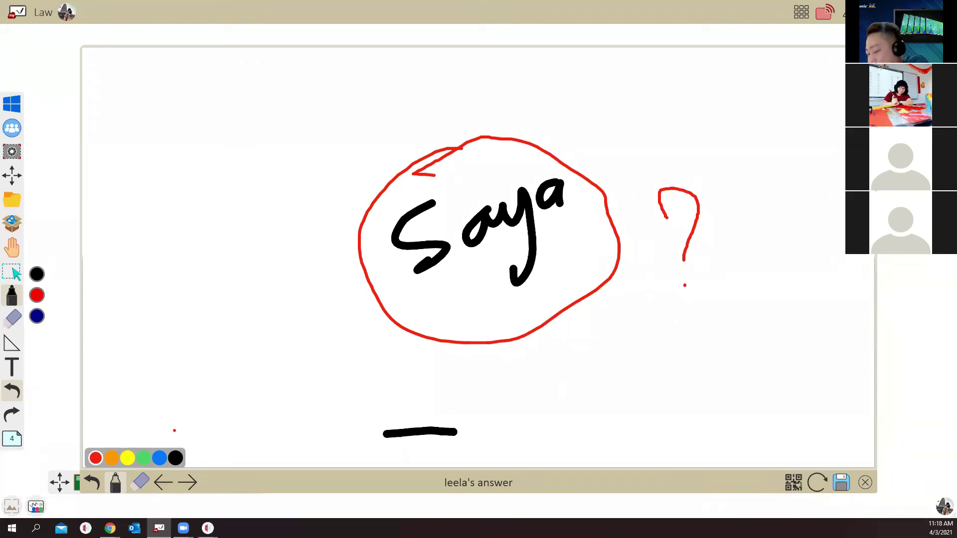
left_click(92, 482)
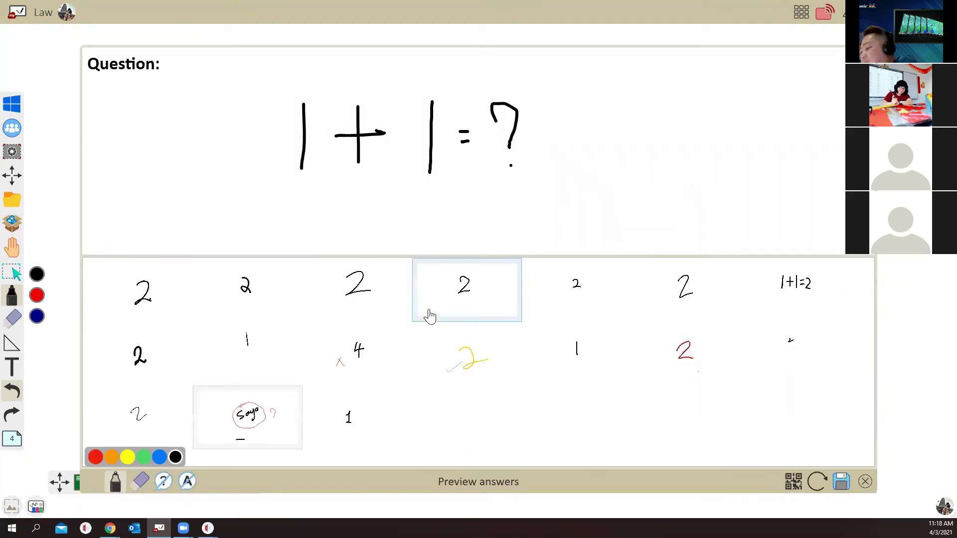
Step: Save the current quiz session to the Desktop folder of the user's profile on the local C: drive
left_click(842, 486)
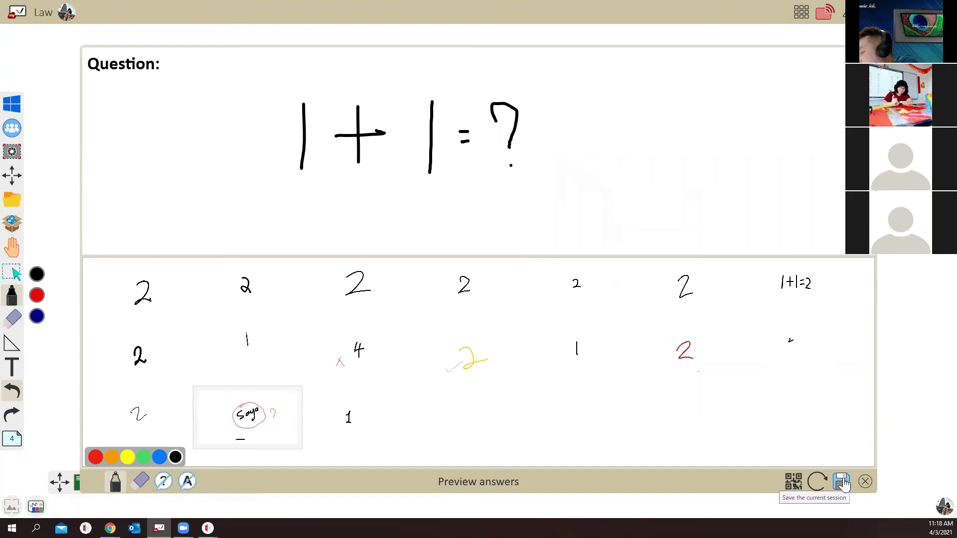
left_click(629, 209)
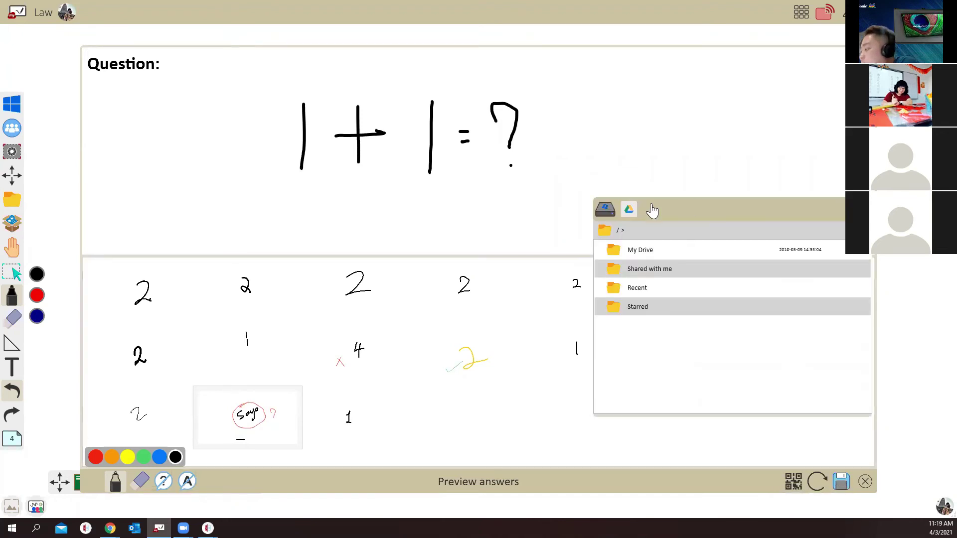
left_click(605, 212)
left_click(670, 232)
left_click(659, 254)
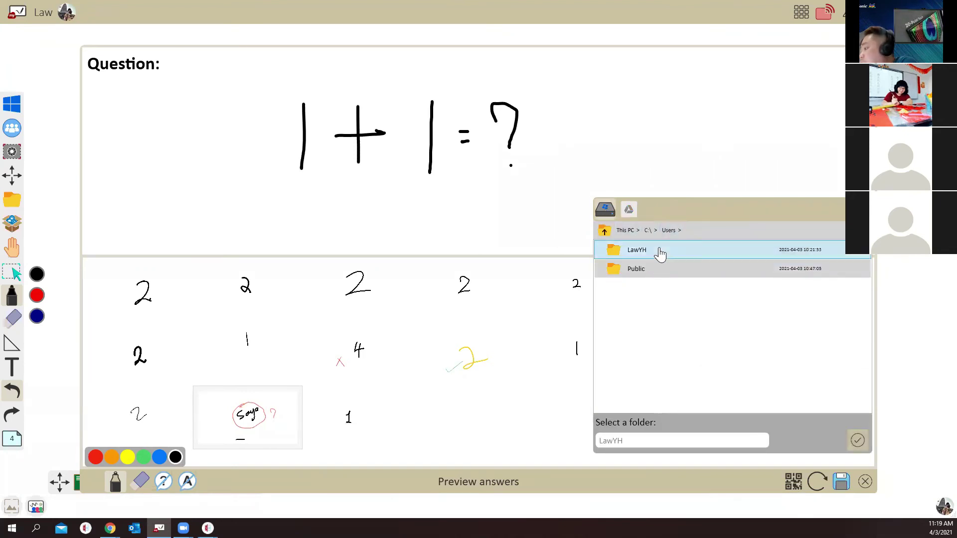
double_click(659, 253)
left_click(669, 369)
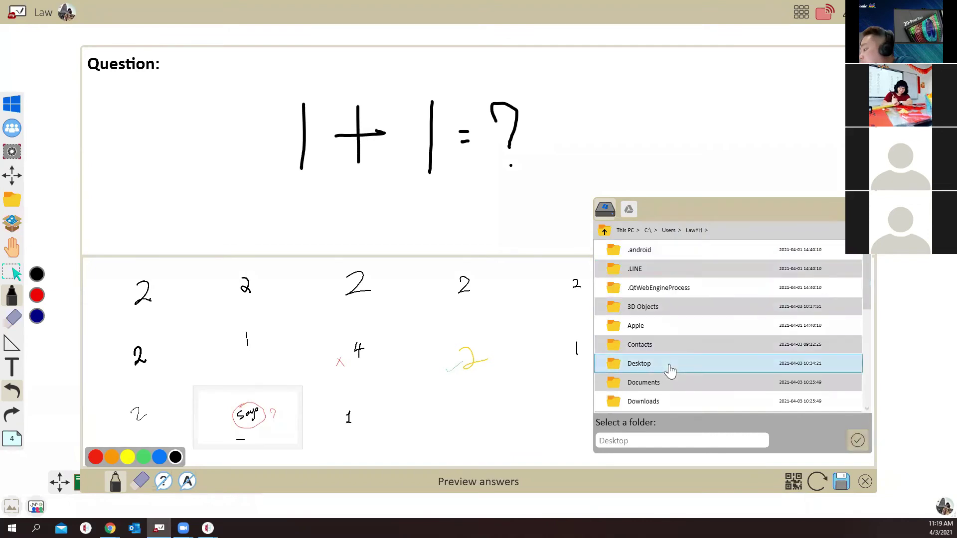
left_click(859, 443)
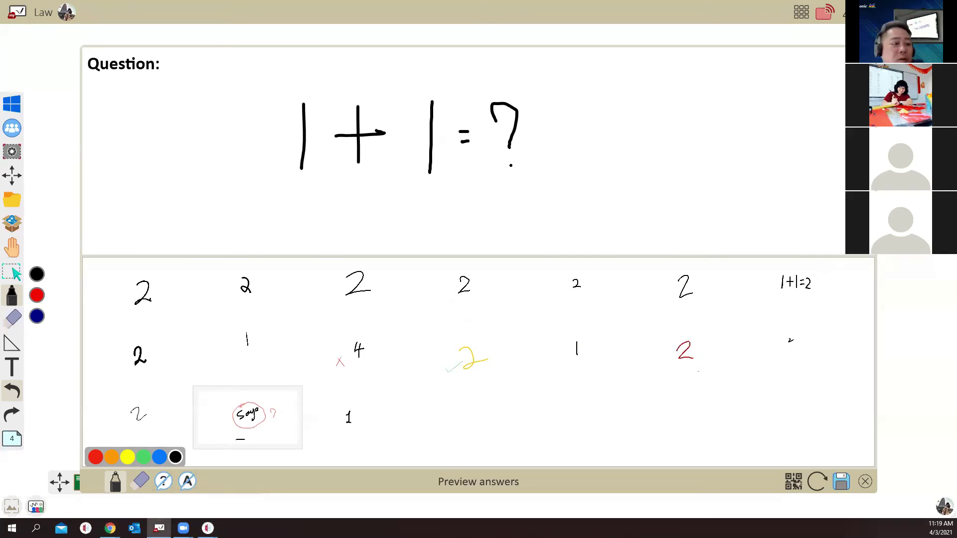
Step: Open the saved session folder 2021-04-03_03-19-13 from the desktop and view Question.jpg
double_click(331, 25)
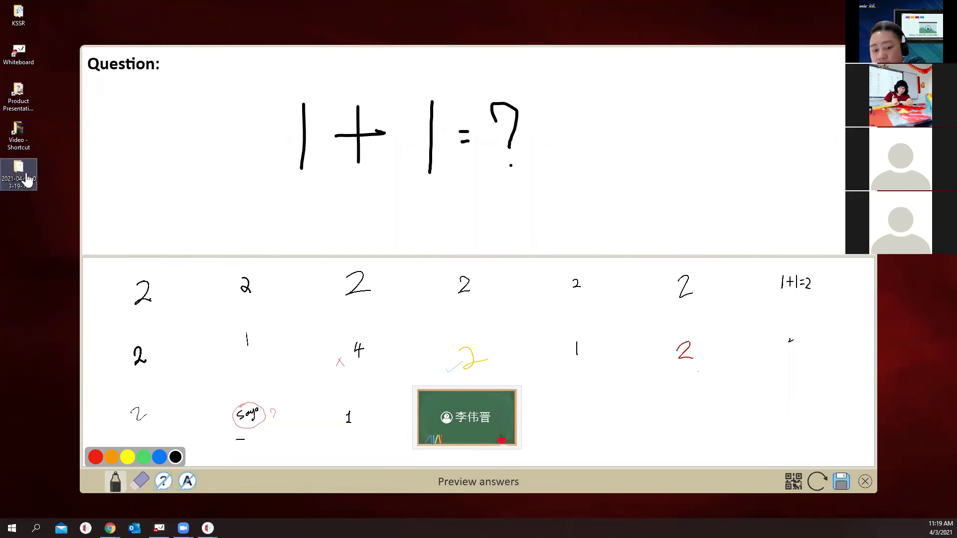
double_click(21, 182)
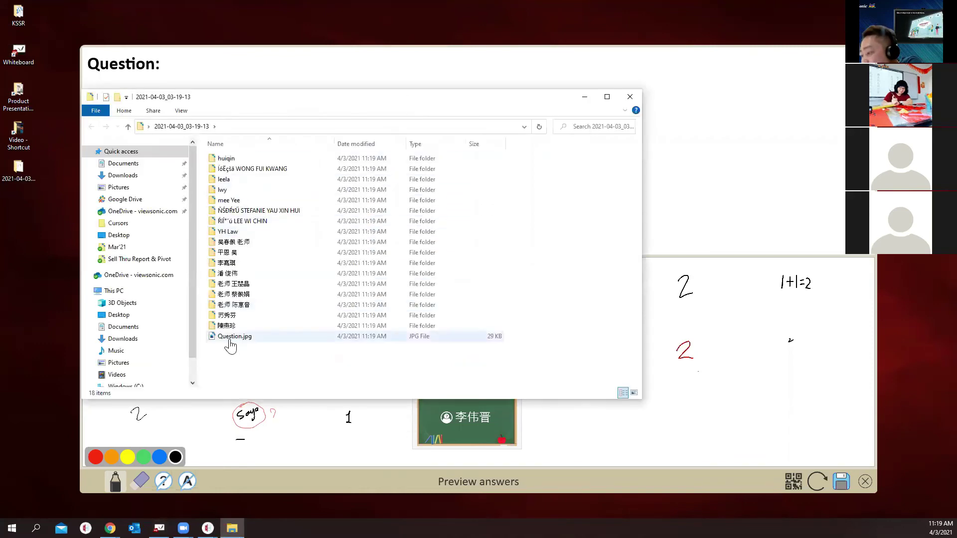
double_click(229, 339)
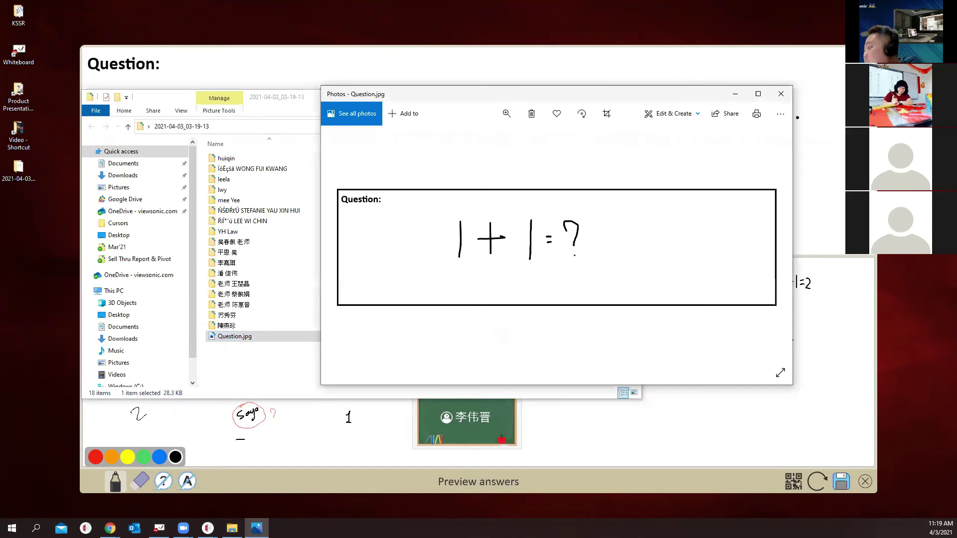
left_click(780, 94)
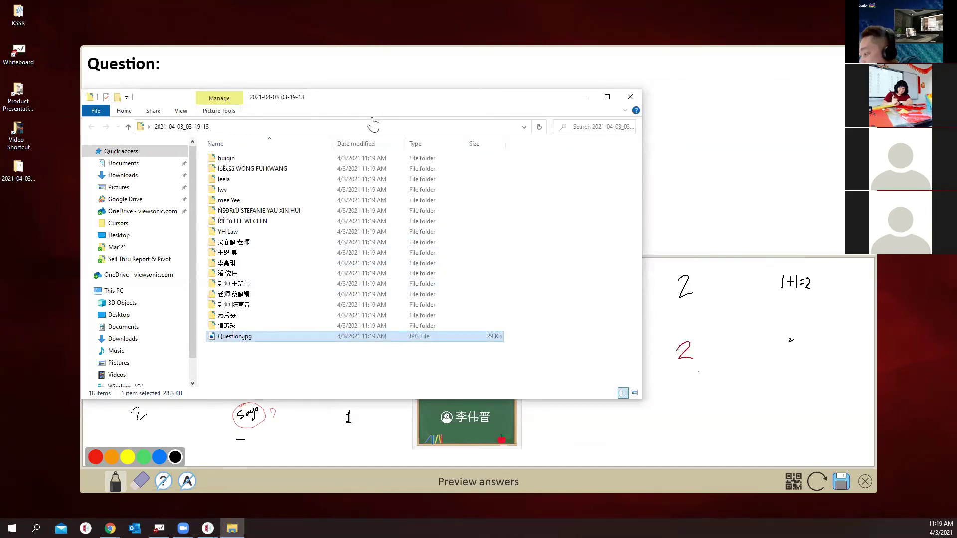
Step: Open the folder of the participant who answered "4" and inspect marked-1.png and original-1.png in a maximized window
left_click_drag(373, 120, 378, 420)
left_click(339, 349)
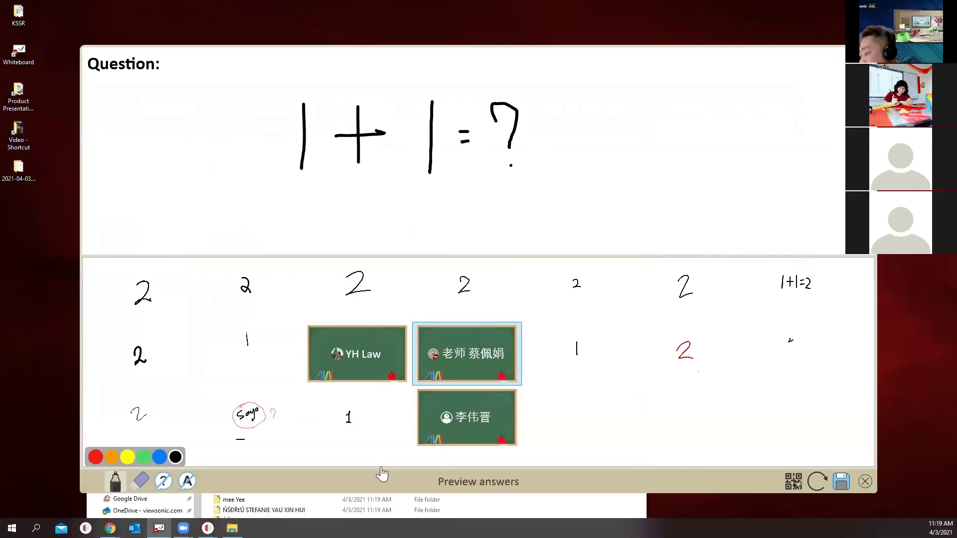
left_click(597, 514)
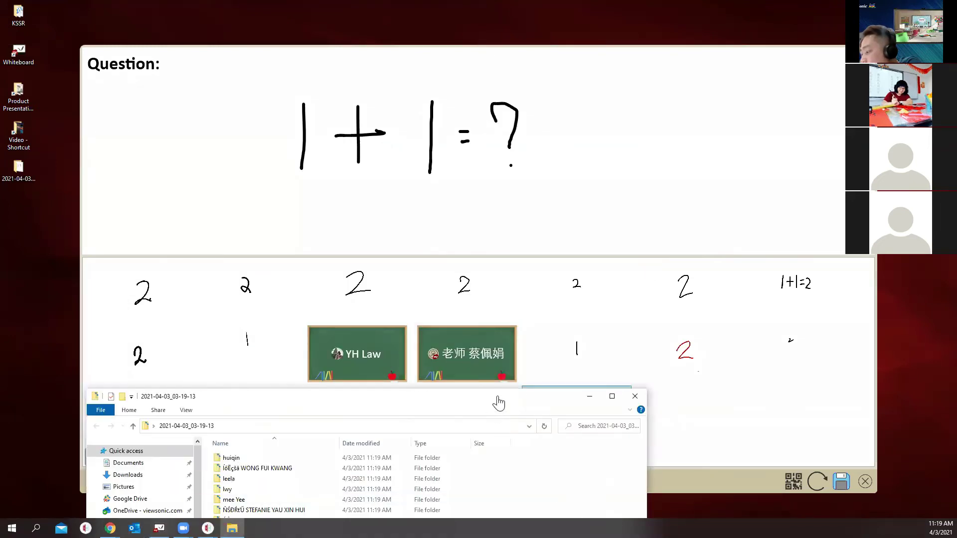
left_click(437, 196)
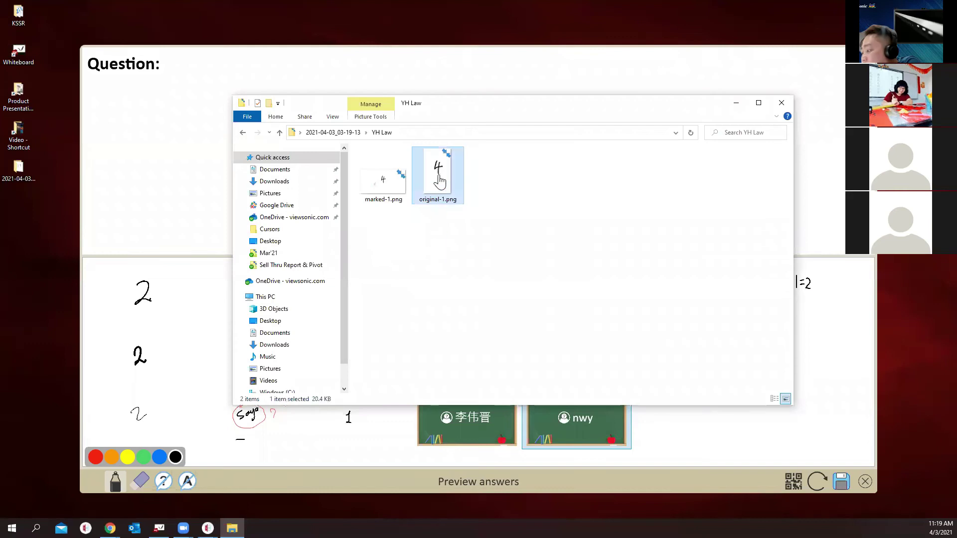
left_click(399, 189)
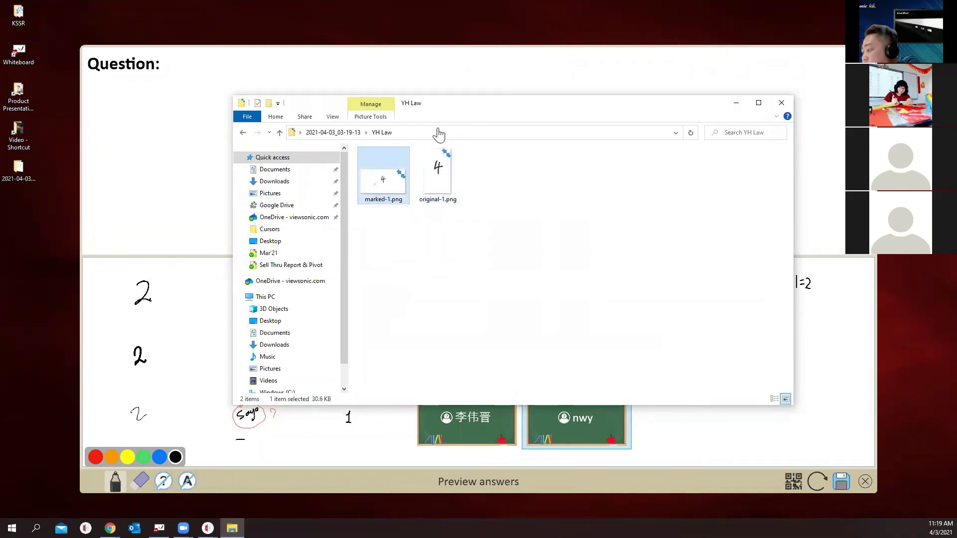
double_click(451, 104)
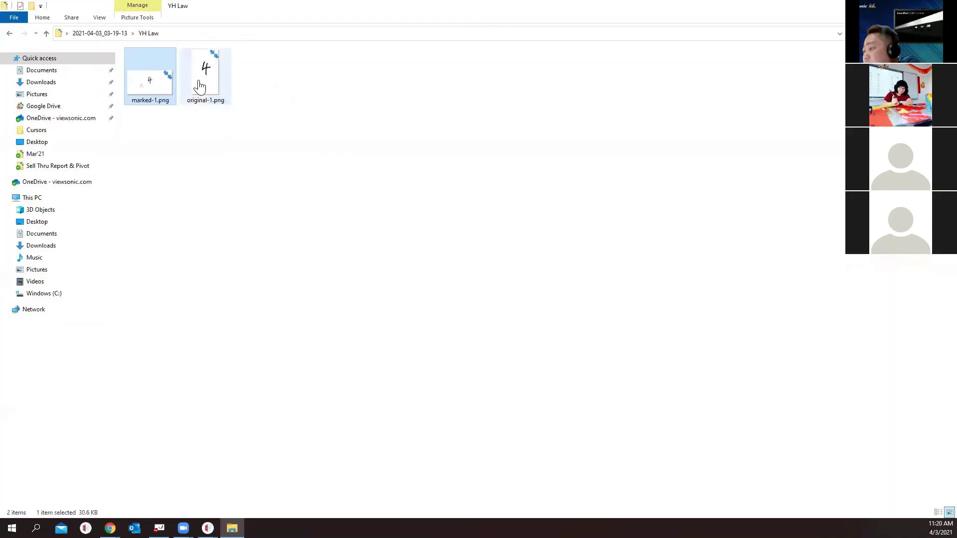
left_click(200, 85)
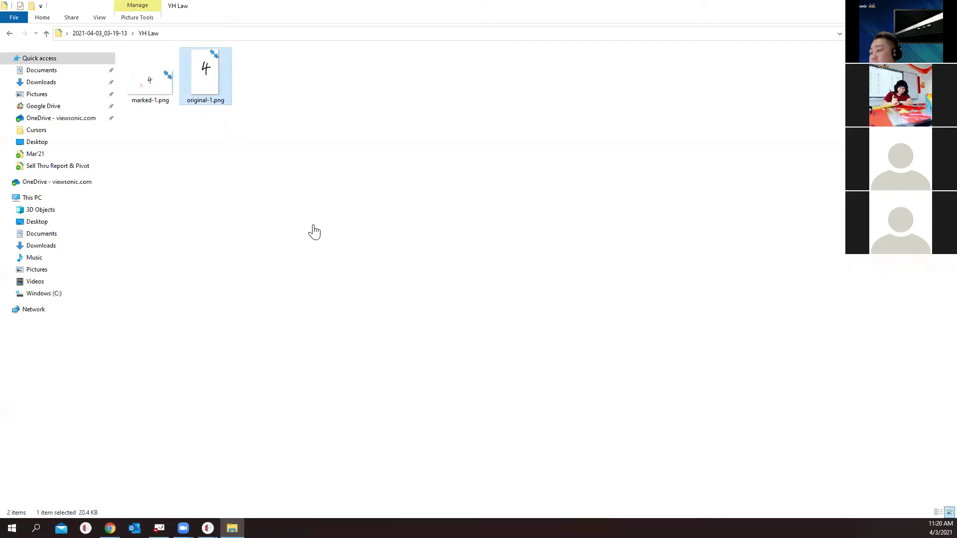
Step: Compare the enlarged thumbnails of marked-1.png and original-1.png, and restore the folder window to its smaller size
scroll(314, 232, "up", 3)
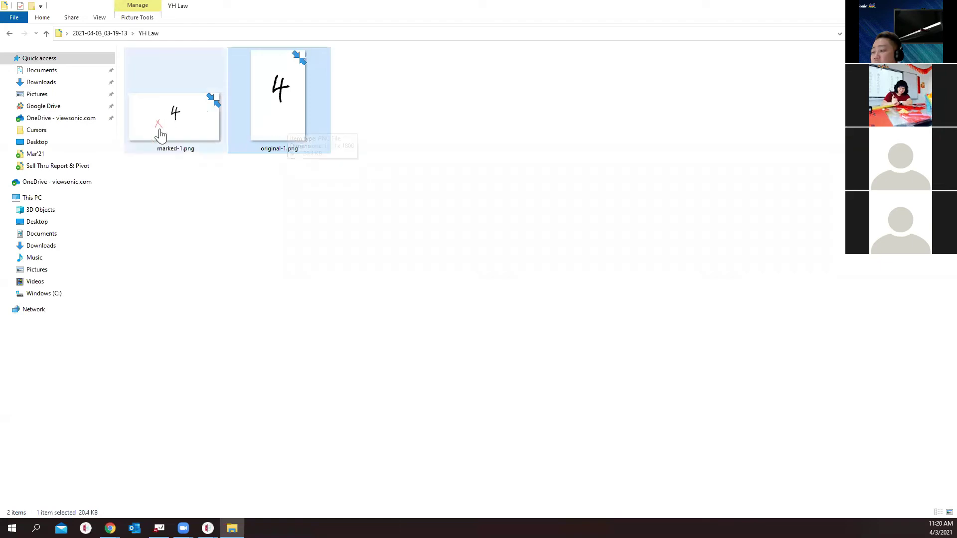
scroll(242, 216, "down", 3)
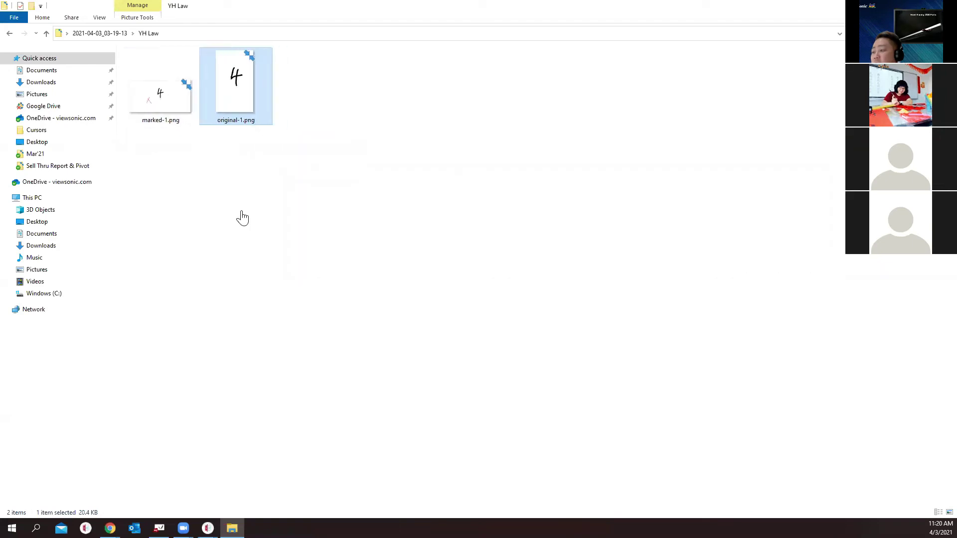
double_click(335, 7)
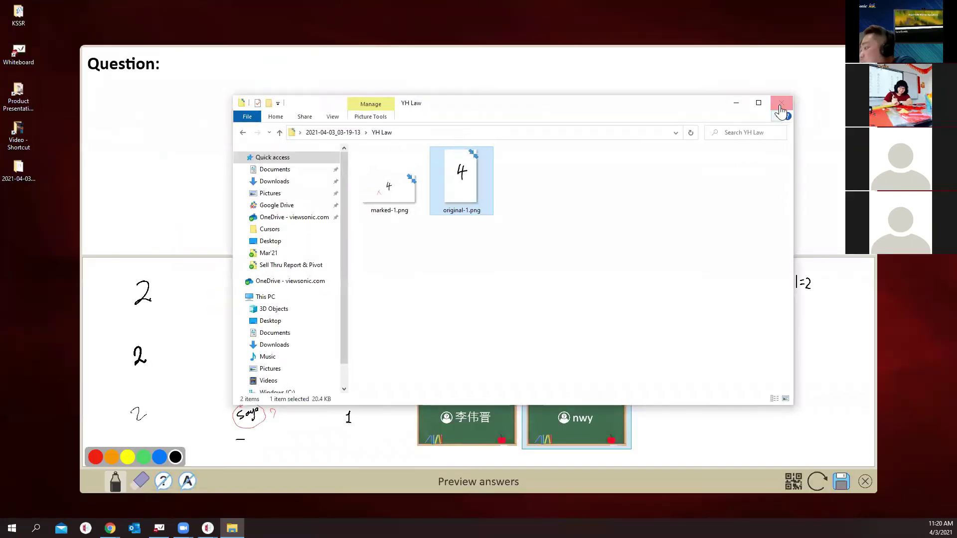
Step: Check original-1.png in the folder of a participant who answered "1" and return to the session folder
left_click(243, 133)
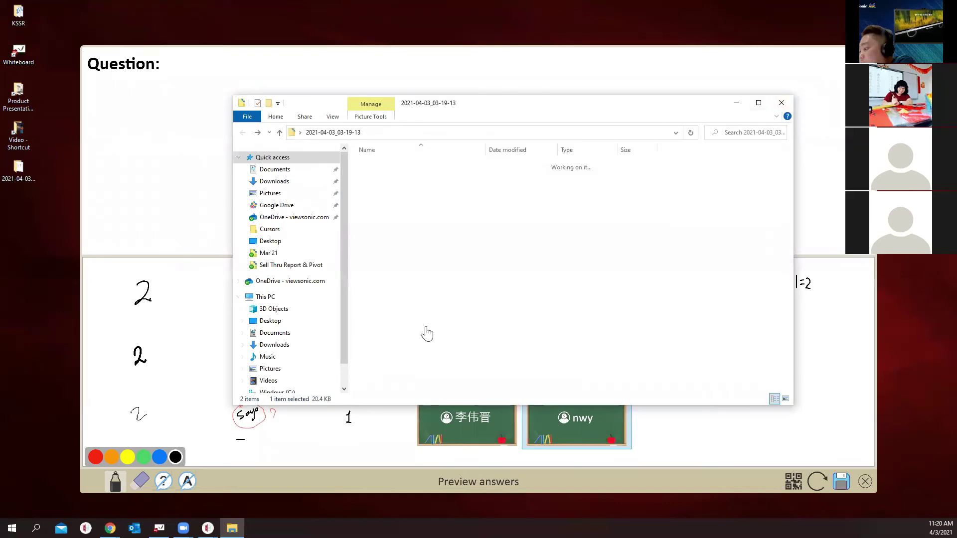
double_click(395, 269)
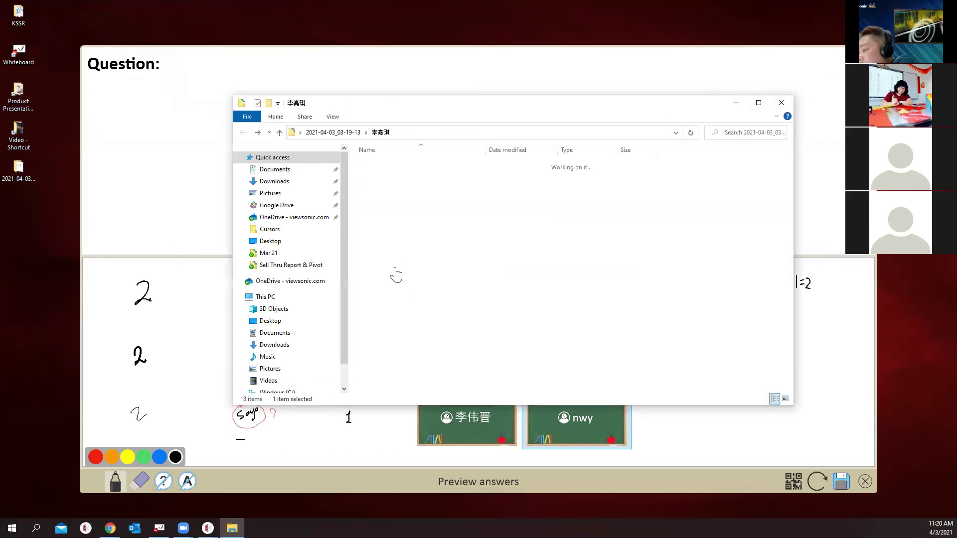
left_click(388, 171)
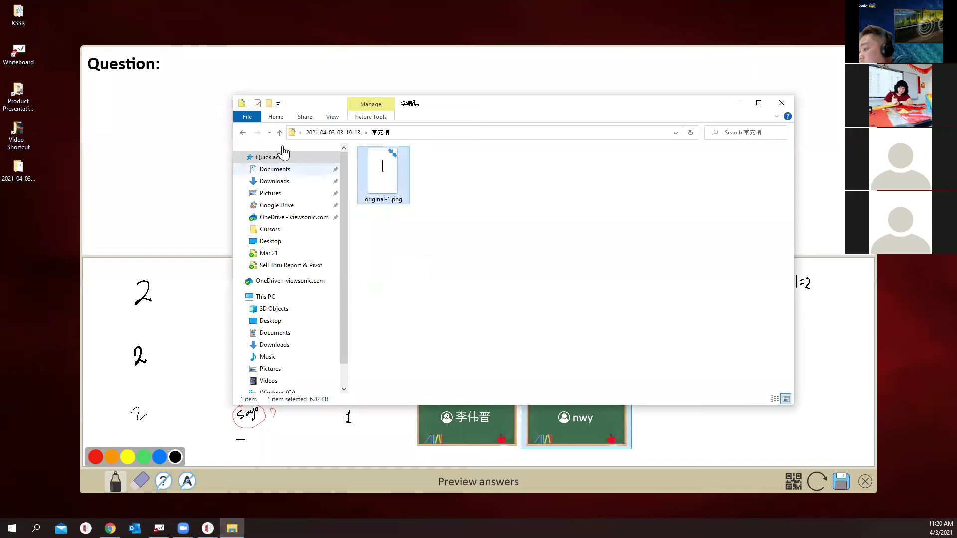
left_click(242, 134)
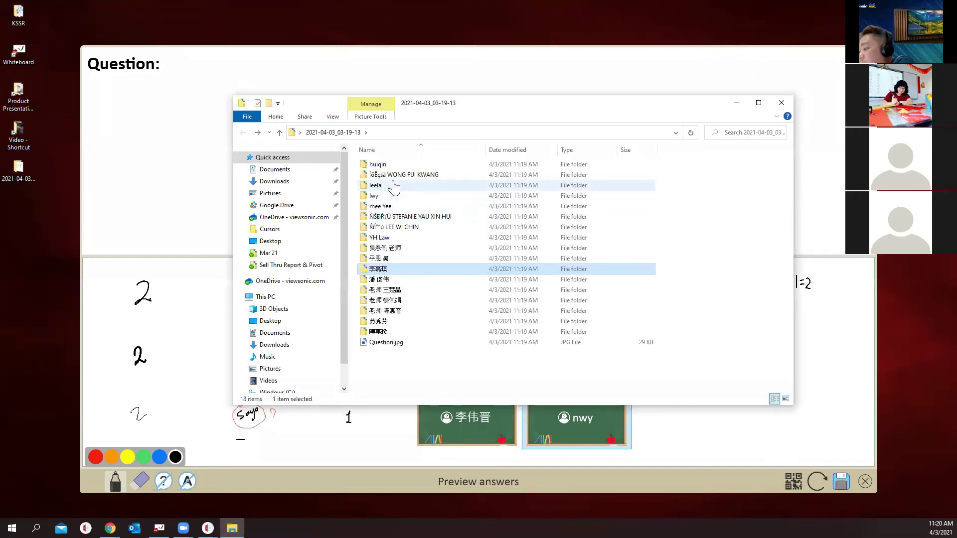
Step: View marked-1.png in the folder of the participant who answered "Saya", and close the image and the folder window
double_click(394, 185)
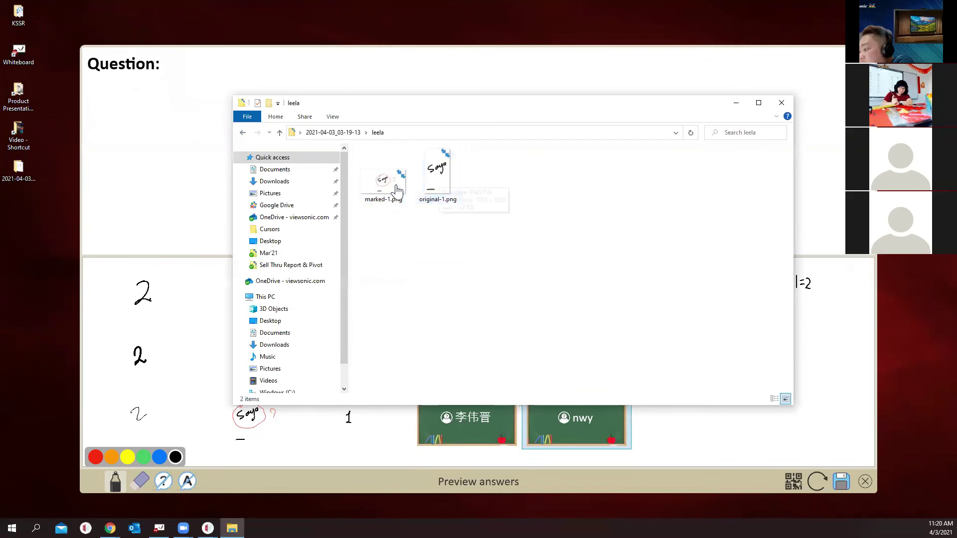
double_click(393, 187)
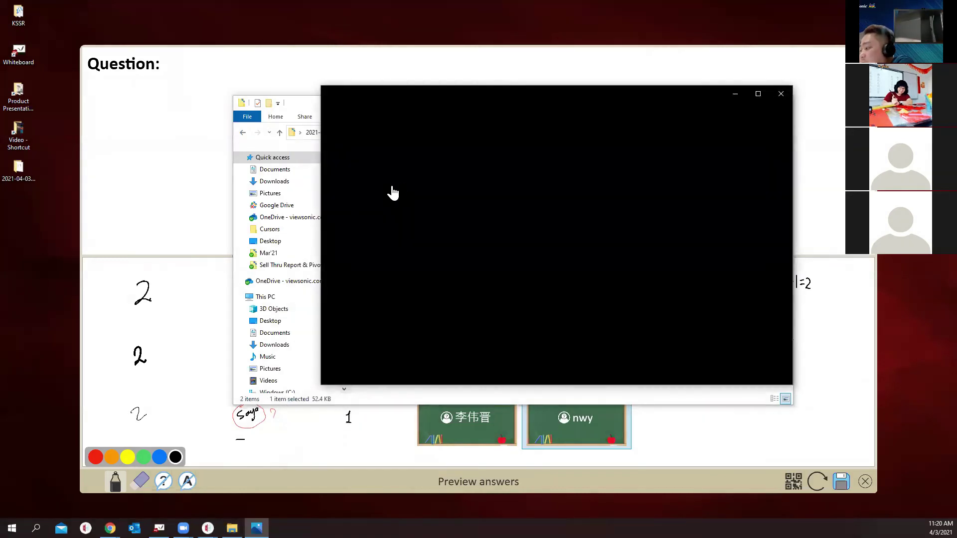
left_click(781, 94)
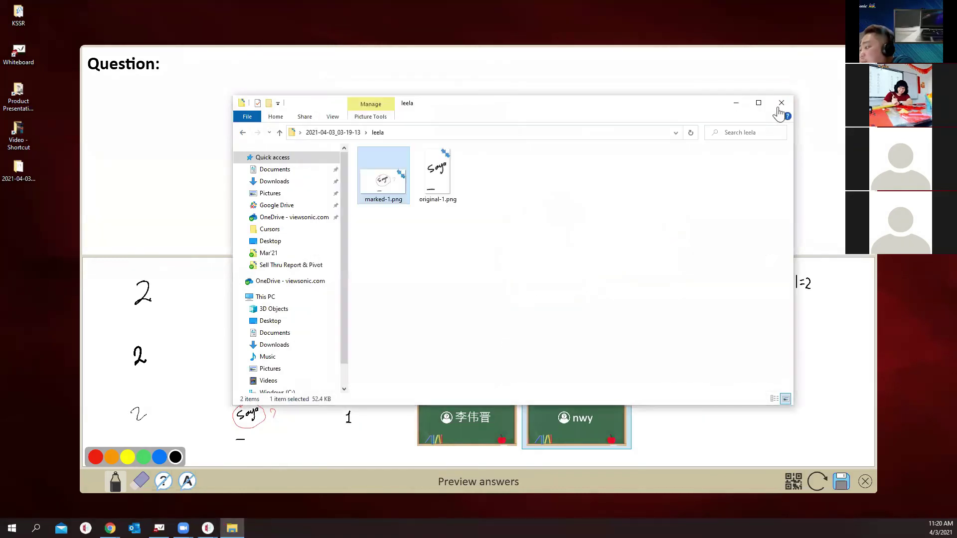
left_click(781, 103)
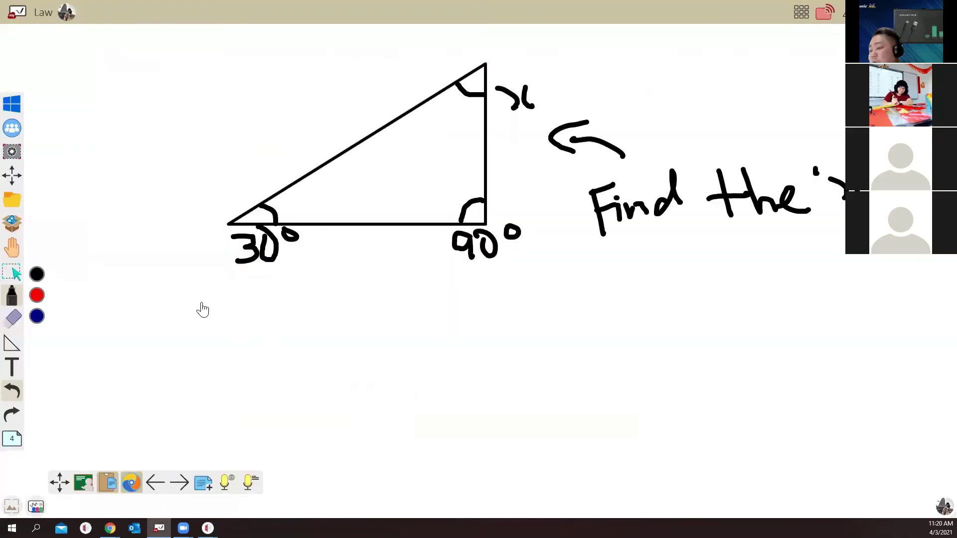
left_click(177, 483)
left_click(12, 224)
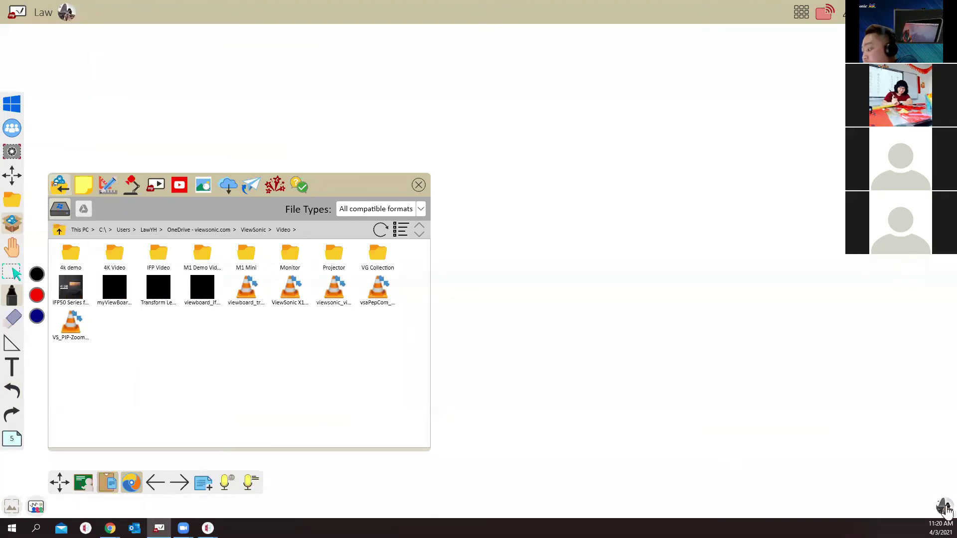
left_click(84, 210)
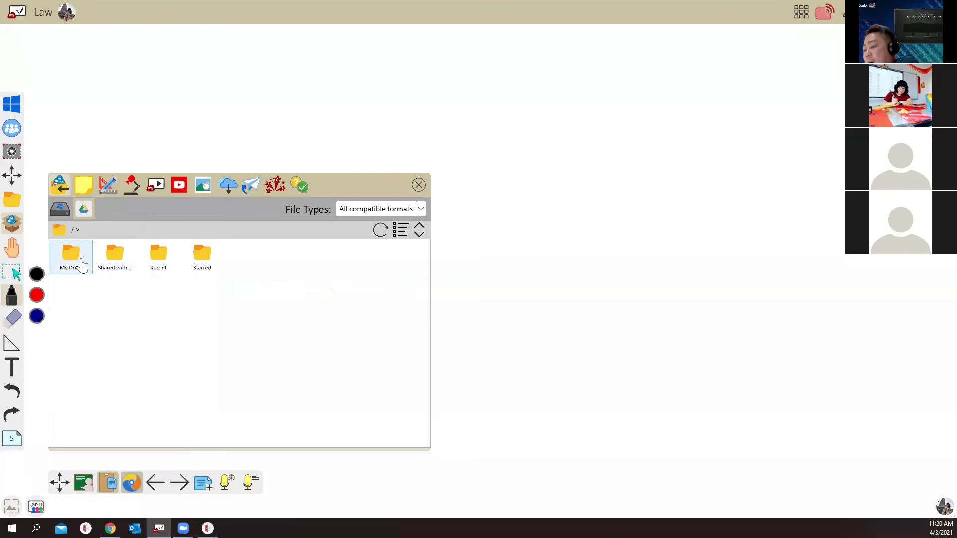
left_click(79, 260)
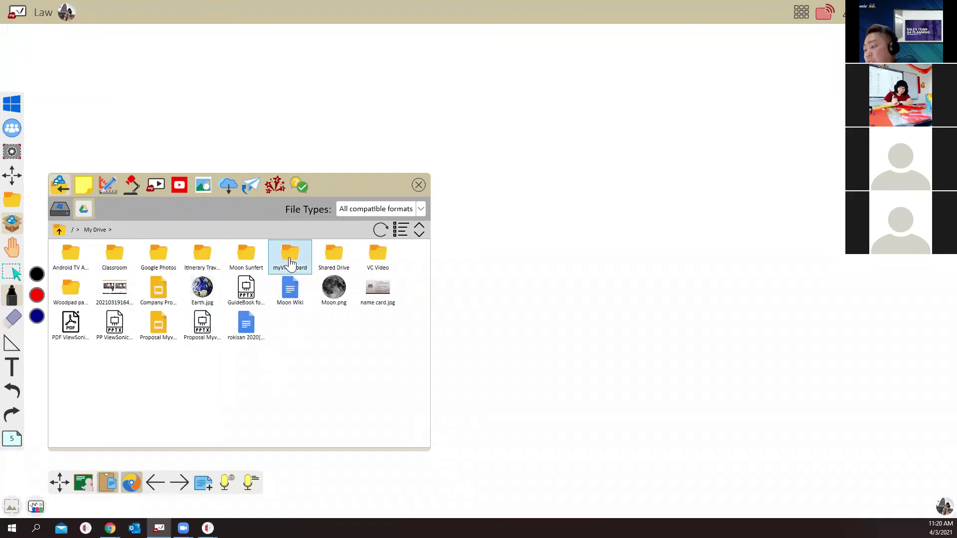
Step: Without saving the current session, open myViewBoard Demo 20210111.vboard from the myViewBoard folder in Google Drive's My Drive
left_click(11, 200)
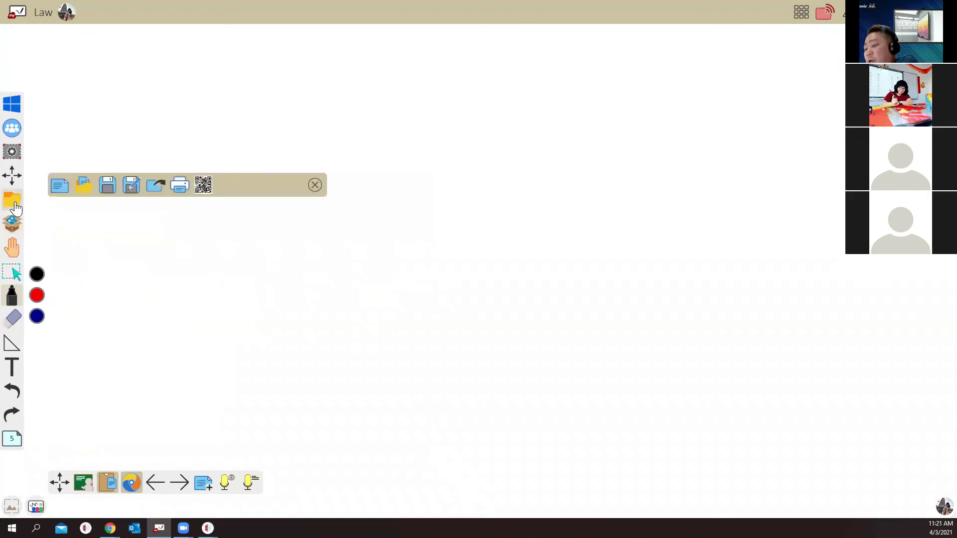
left_click(85, 191)
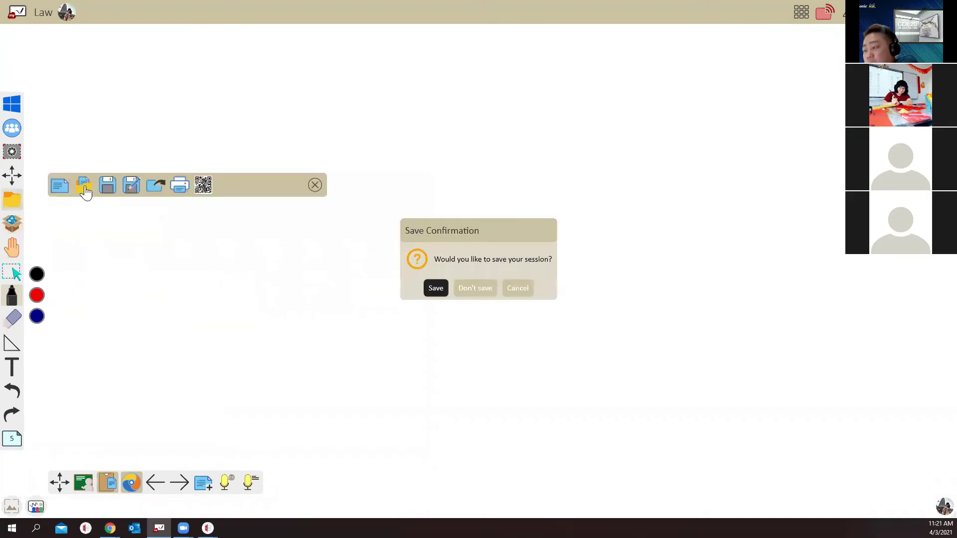
left_click(476, 288)
left_click(109, 213)
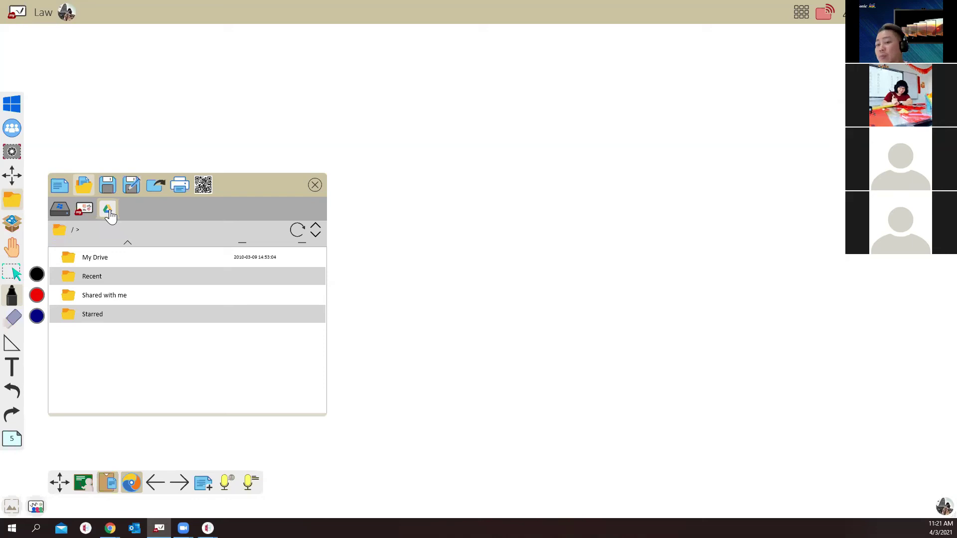
double_click(116, 262)
double_click(112, 349)
scroll(182, 327, "down", 10)
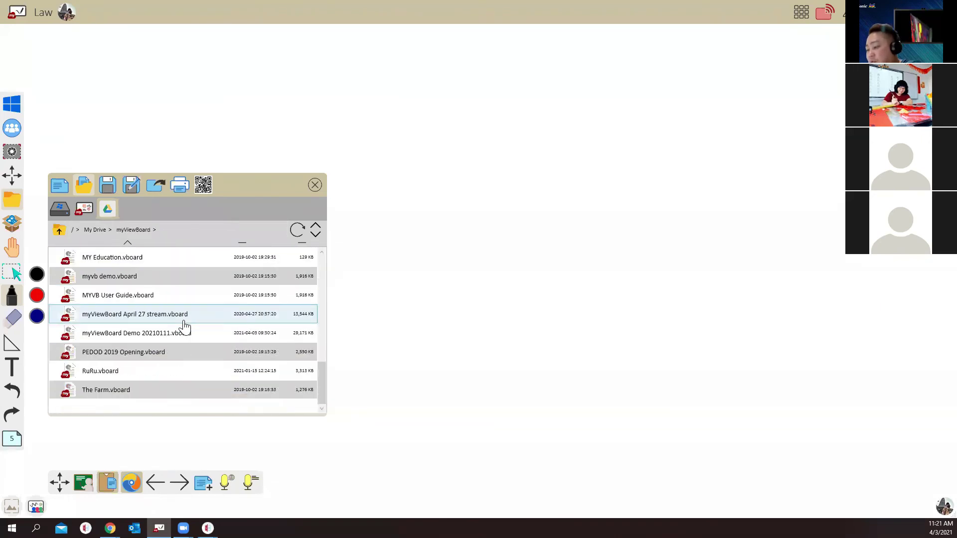
double_click(184, 334)
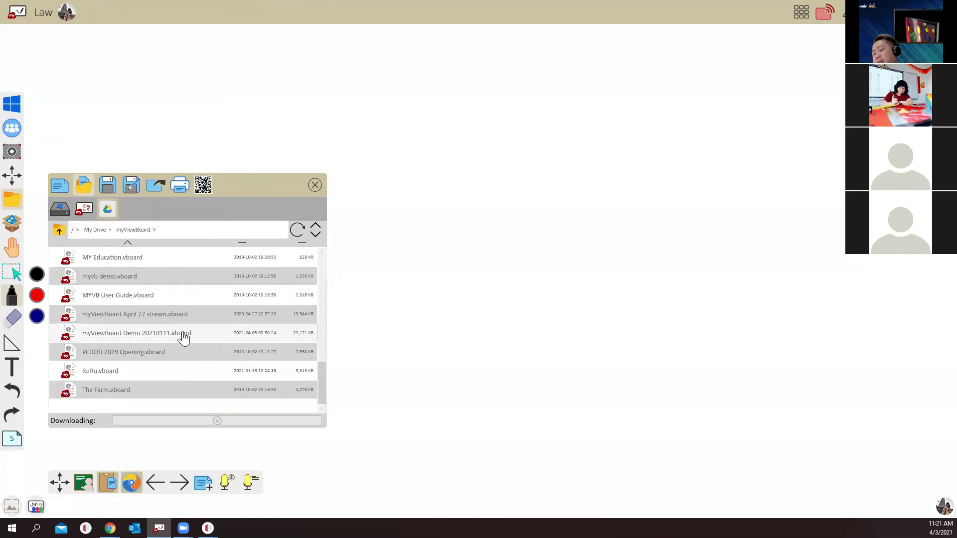
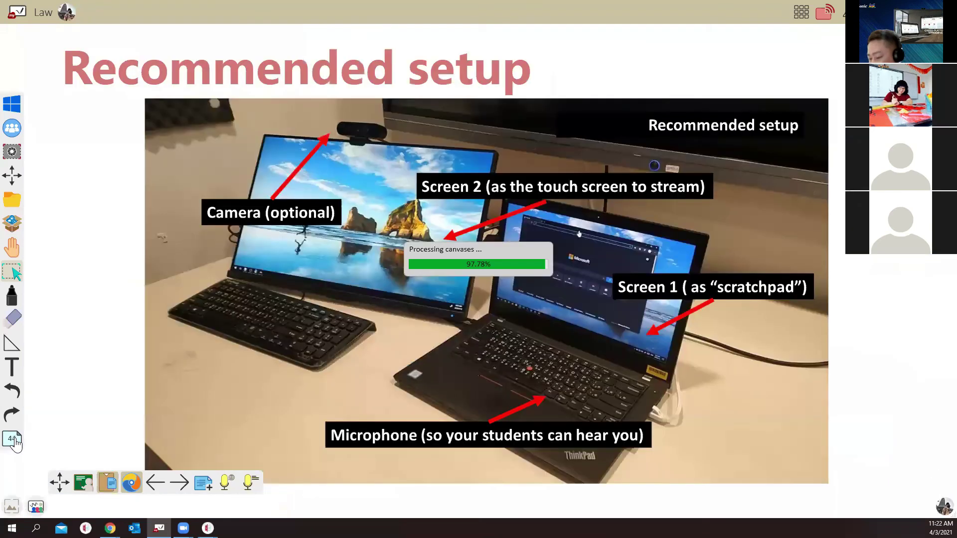
Step: Launch the Poll/Quiz tool on canvas page 24, show the text of the listed questions and hide it again
left_click(15, 442)
left_click(213, 453)
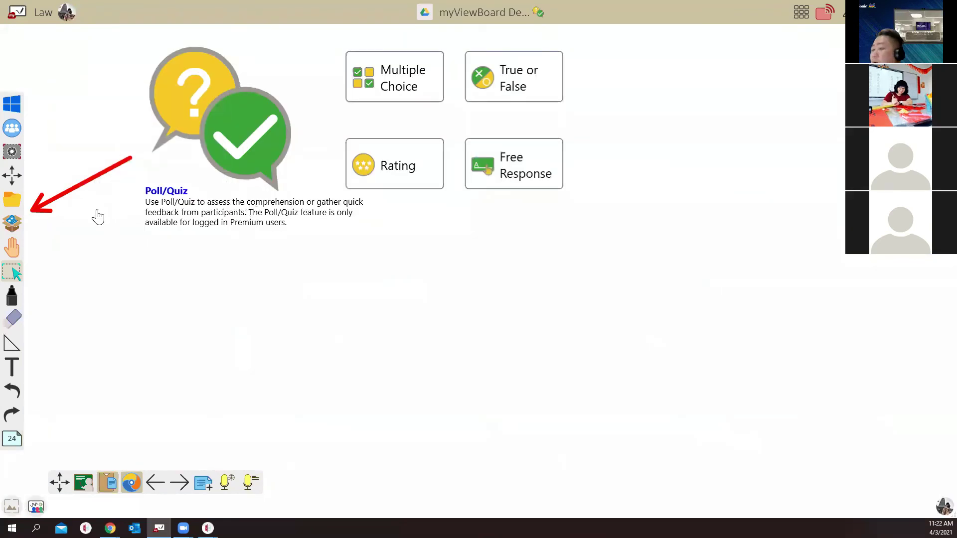
left_click(12, 225)
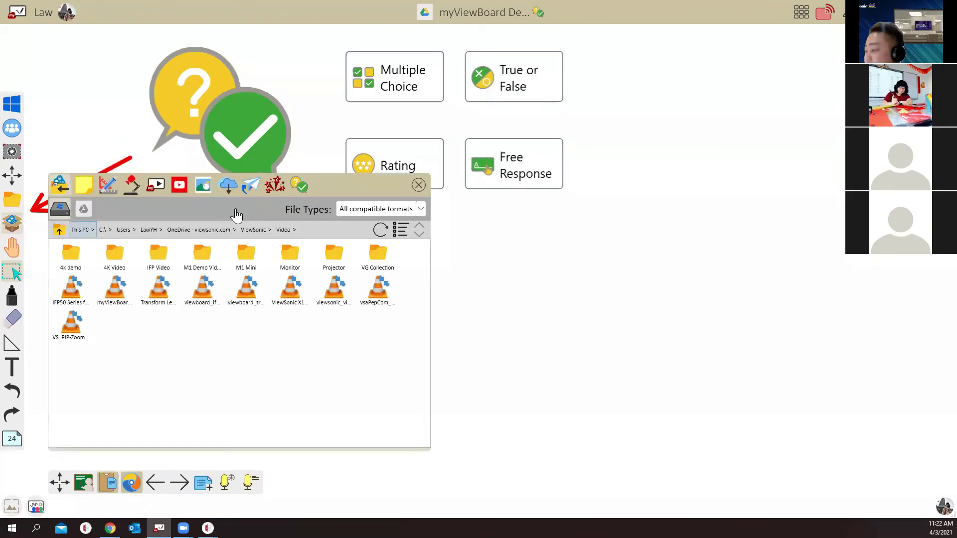
left_click(302, 188)
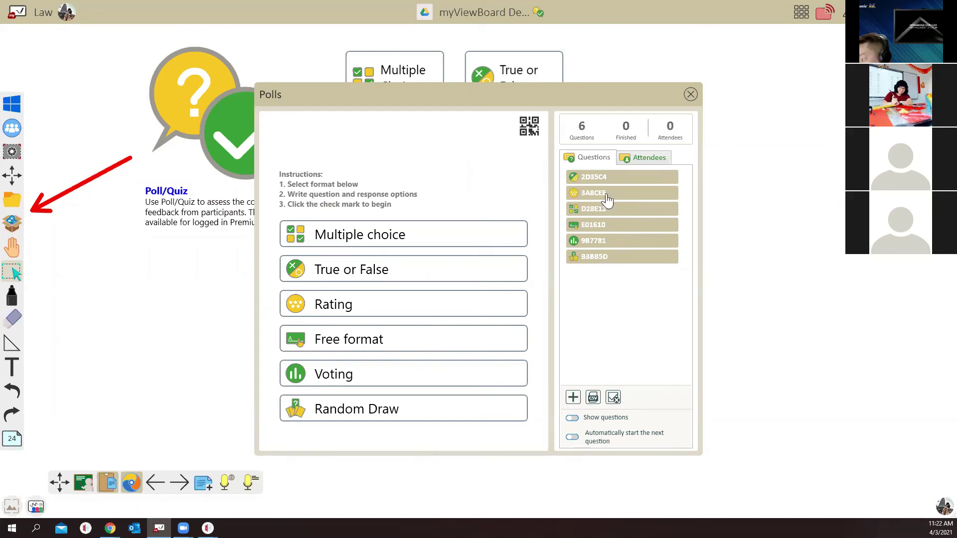
left_click(573, 419)
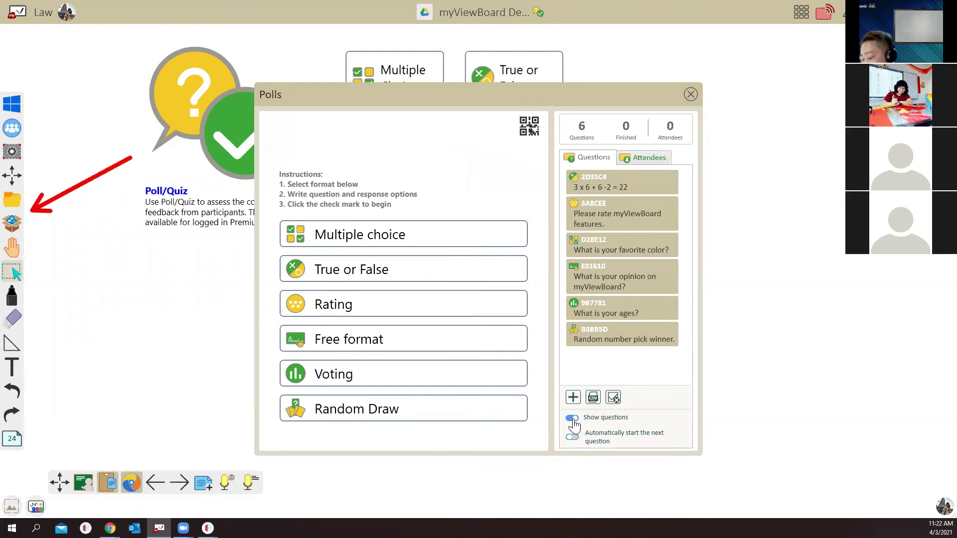
left_click(573, 418)
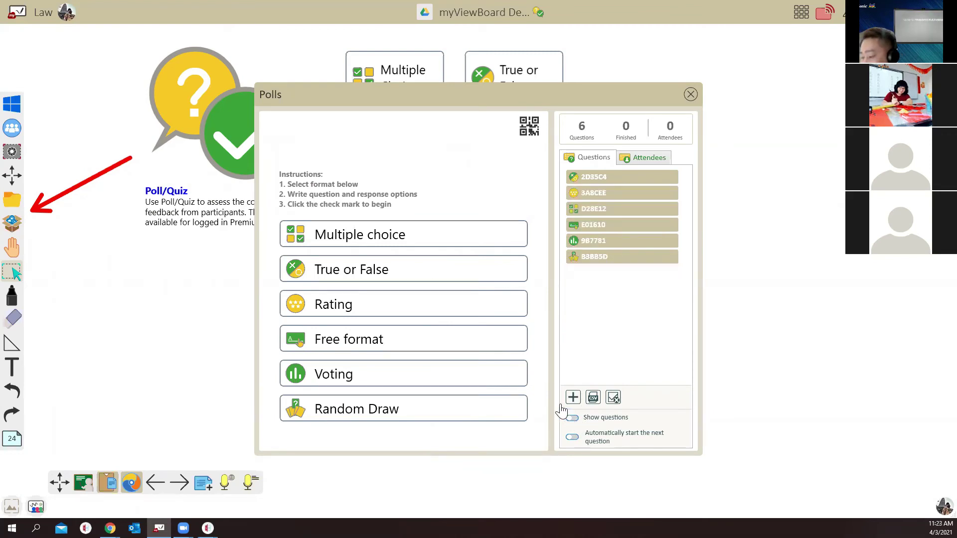
Step: Bring up the mirrored phone in vCastReceiver and the myViewBoard portal in Chrome, and join the Poll/Quiz from both
mouse_move(208, 529)
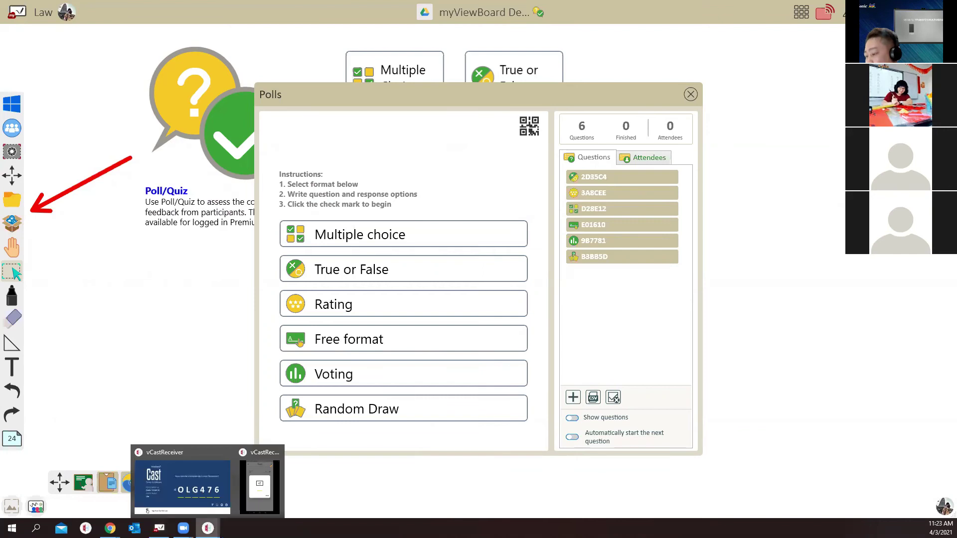
left_click(257, 499)
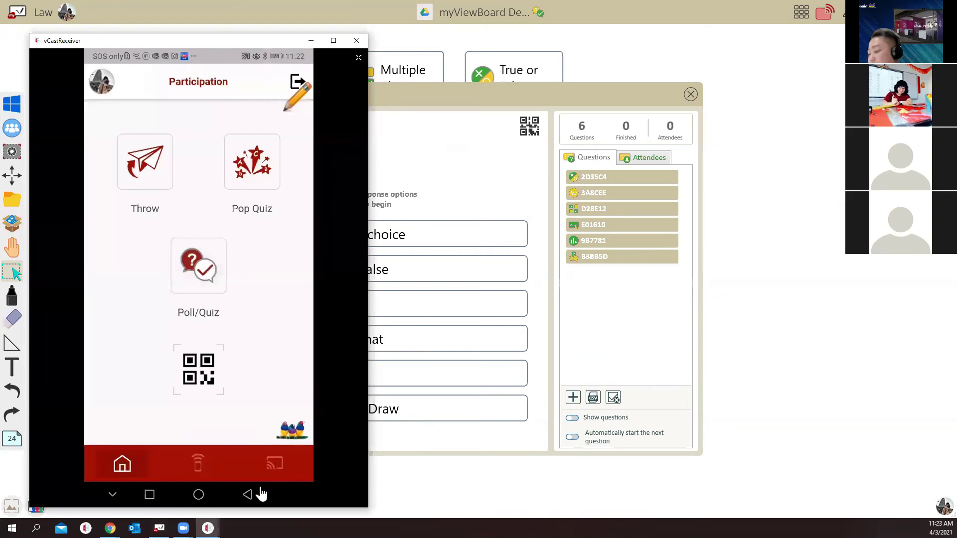
mouse_move(110, 528)
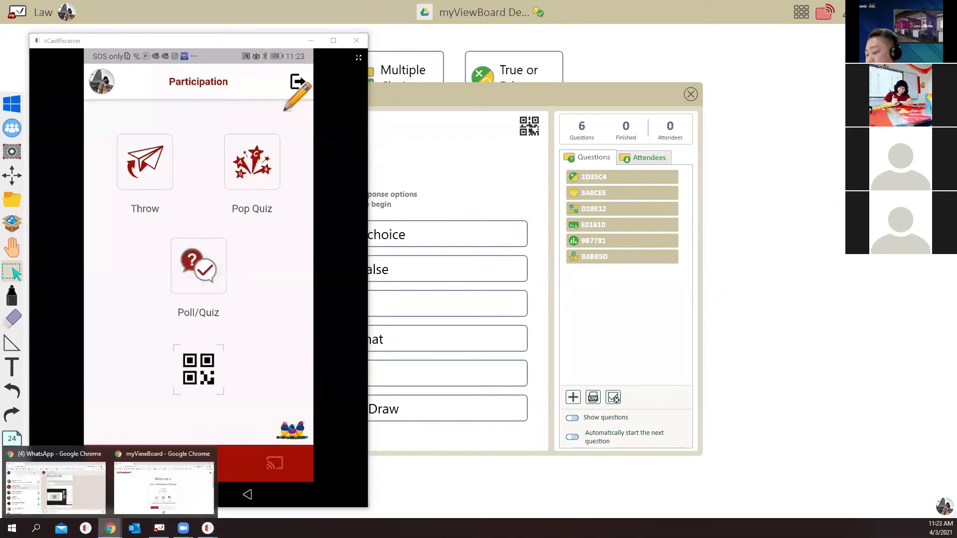
left_click(135, 486)
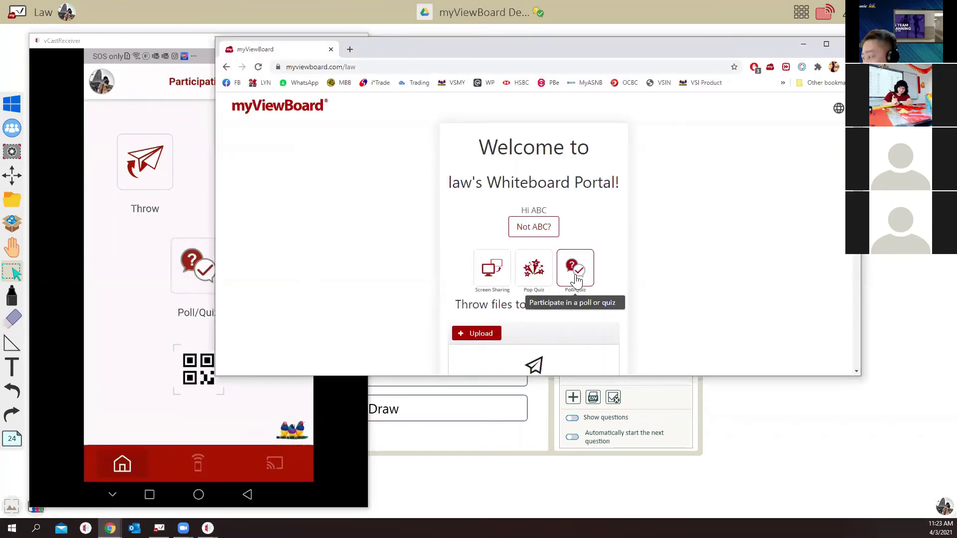
left_click(576, 277)
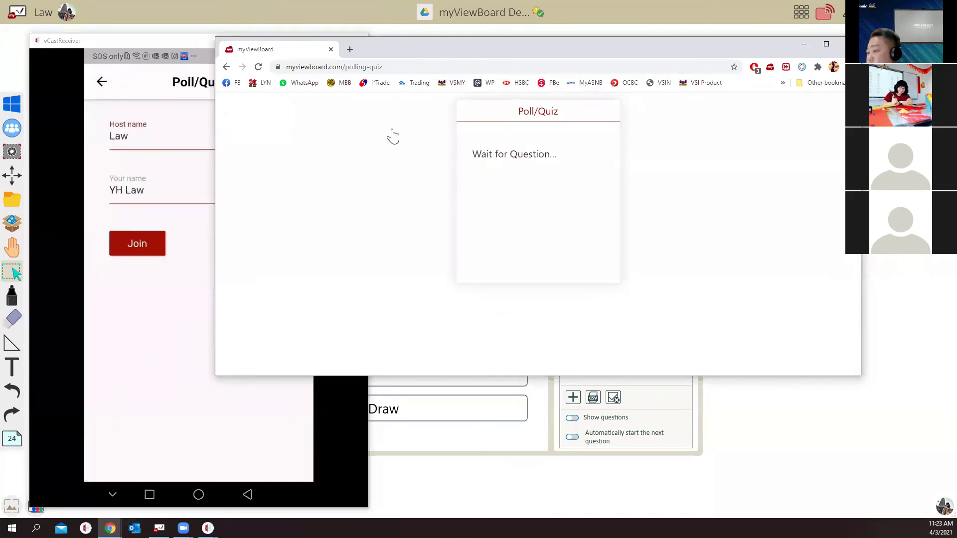
left_click(134, 246)
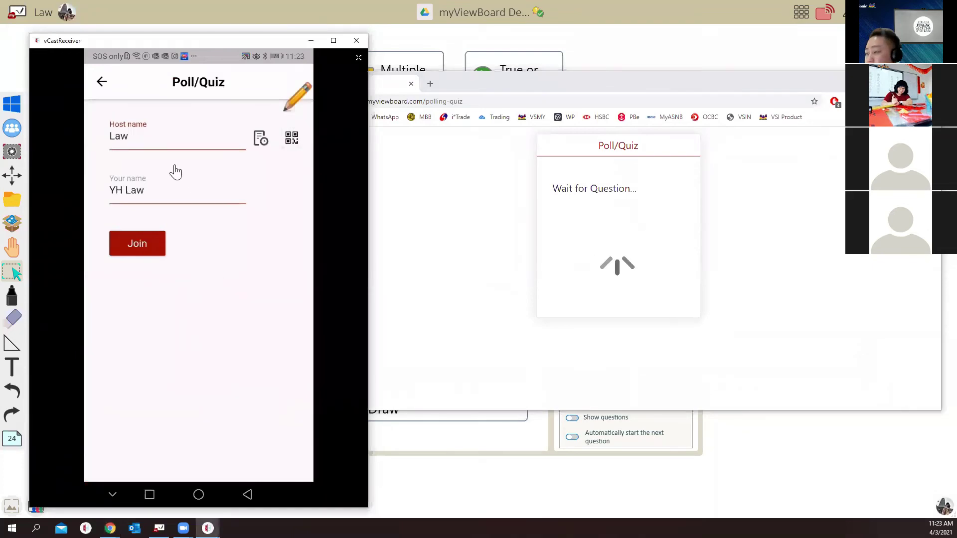
left_click(148, 245)
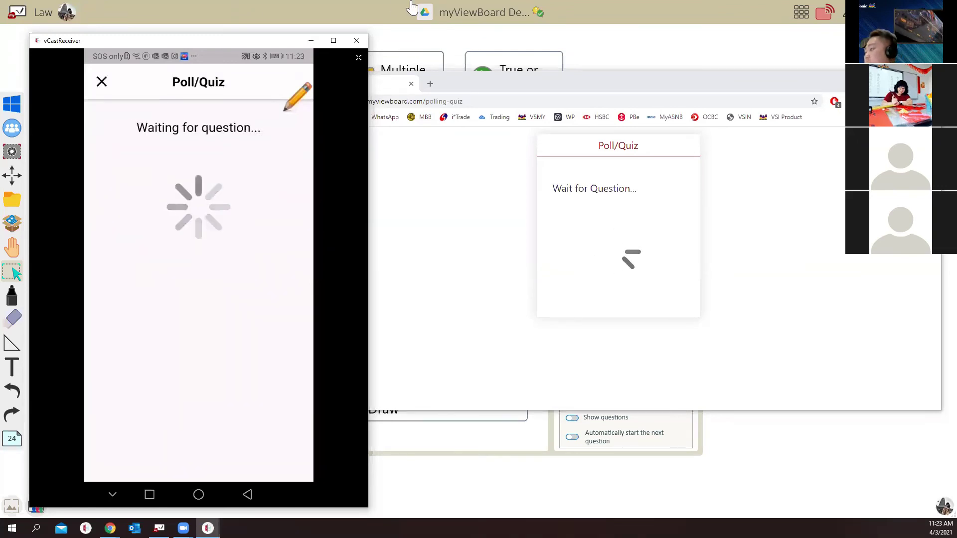
Step: Return to the Polls window with True or False question 2D35C4 open, check the list of attendees and go back to the questions
left_click(380, 7)
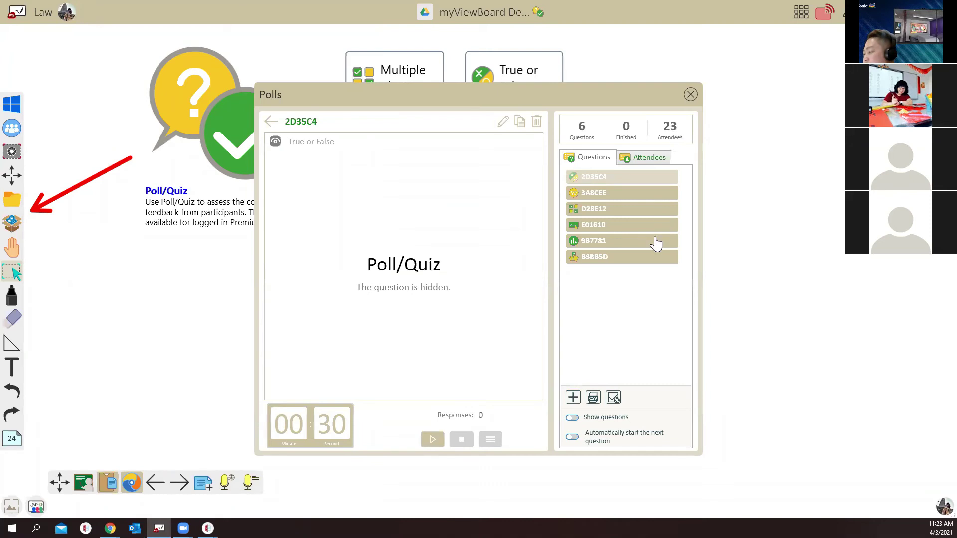
left_click(650, 159)
scroll(642, 254, "down", 1)
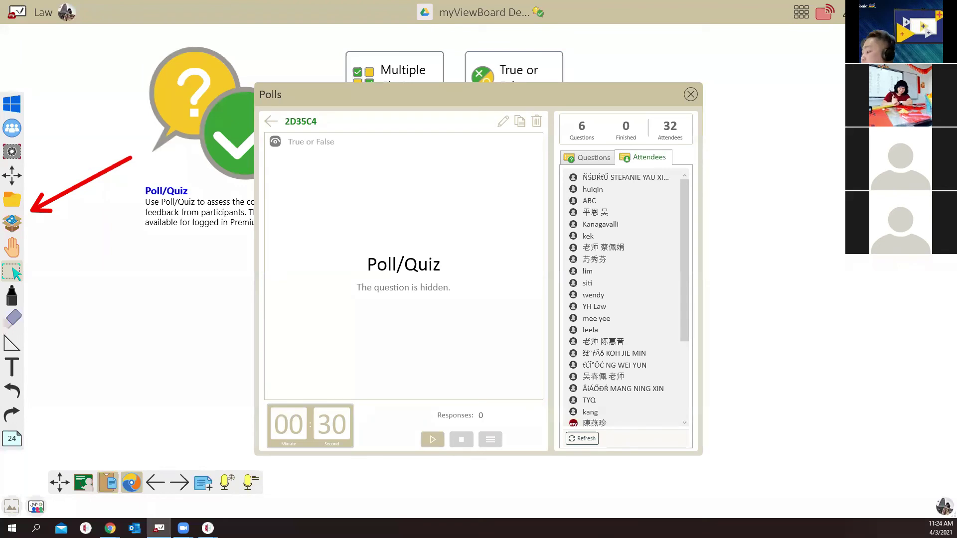
left_click(589, 158)
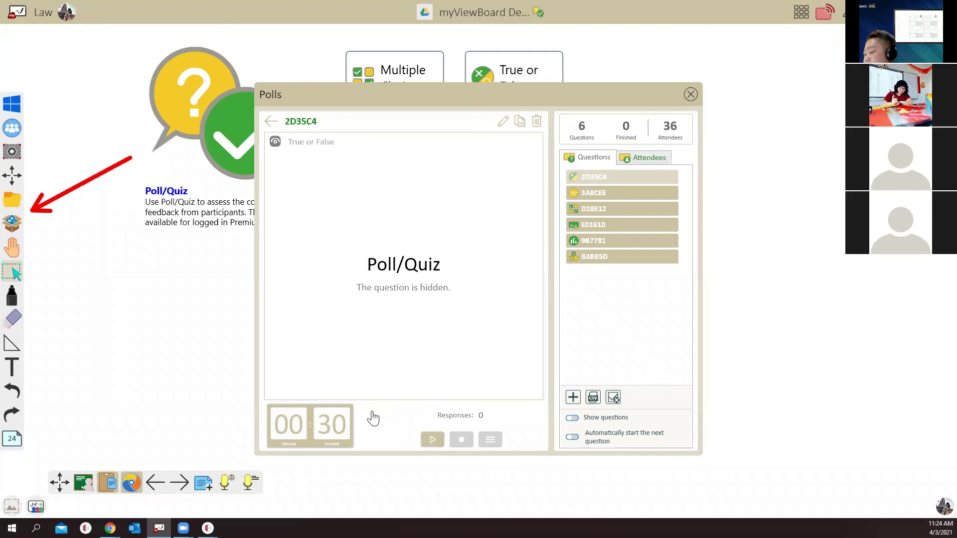
Step: Run True or False question 2D35C4 and Rating question 3A8CEE, ending the rating early to show its results
left_click(431, 440)
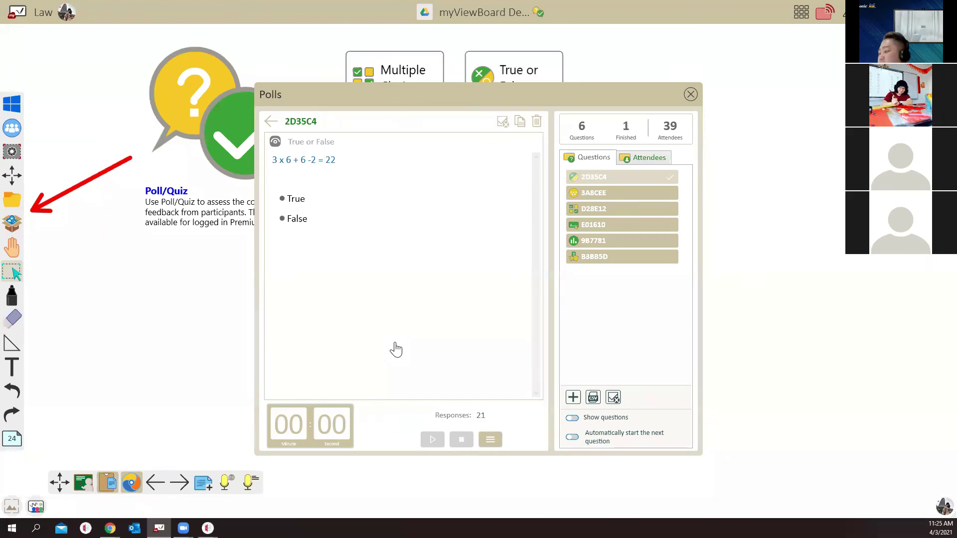
left_click(594, 194)
left_click(431, 440)
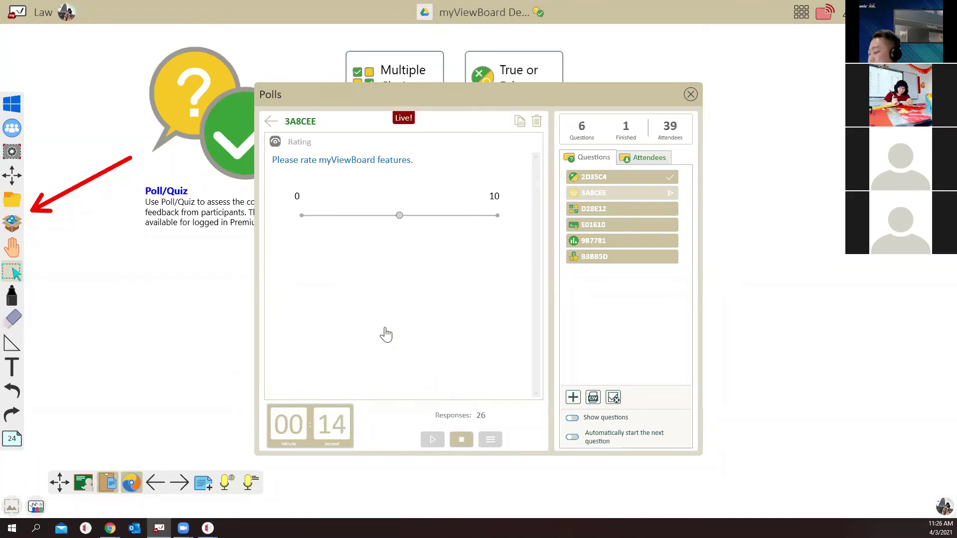
left_click(462, 444)
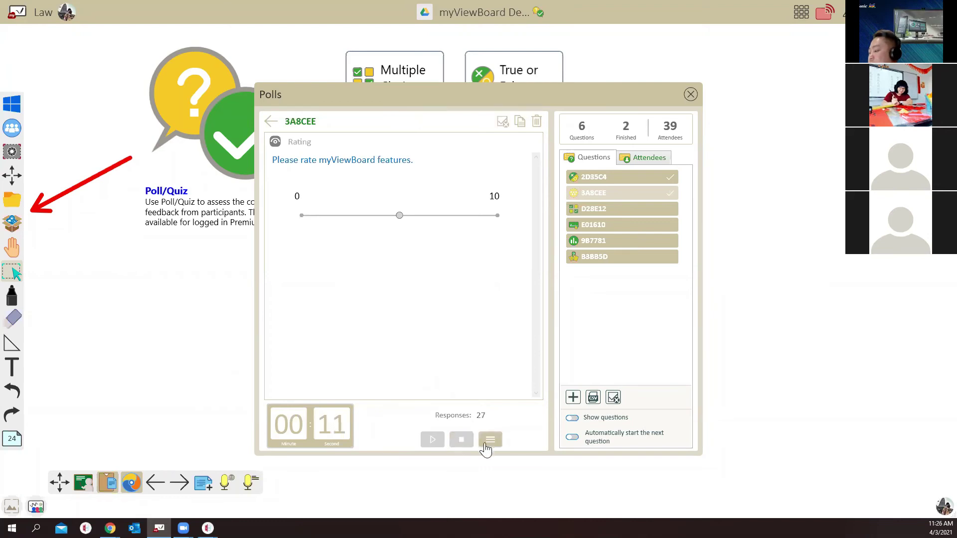
left_click(491, 444)
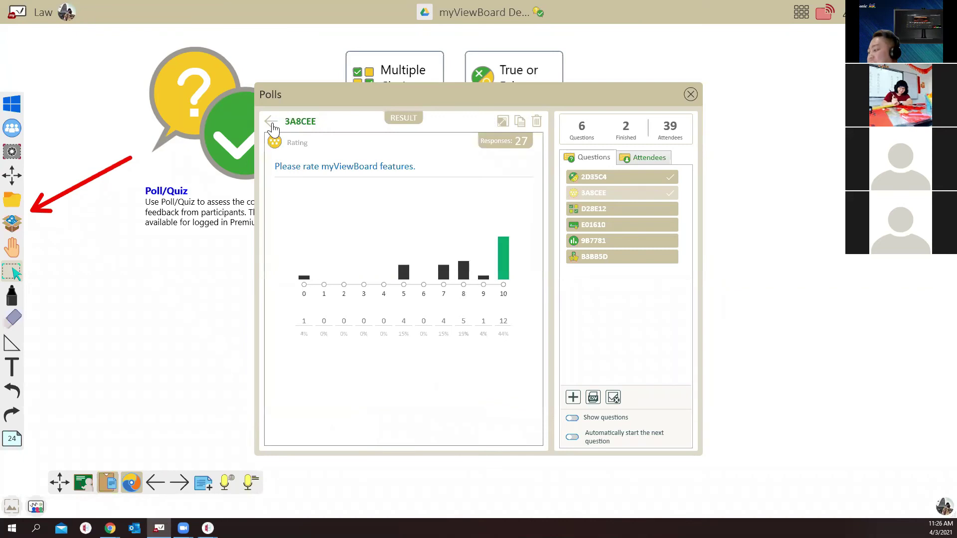
Step: Run Multiple choice question D28E12 and Free format question E01610, ending the free format question before its time is up
left_click(578, 193)
left_click(601, 209)
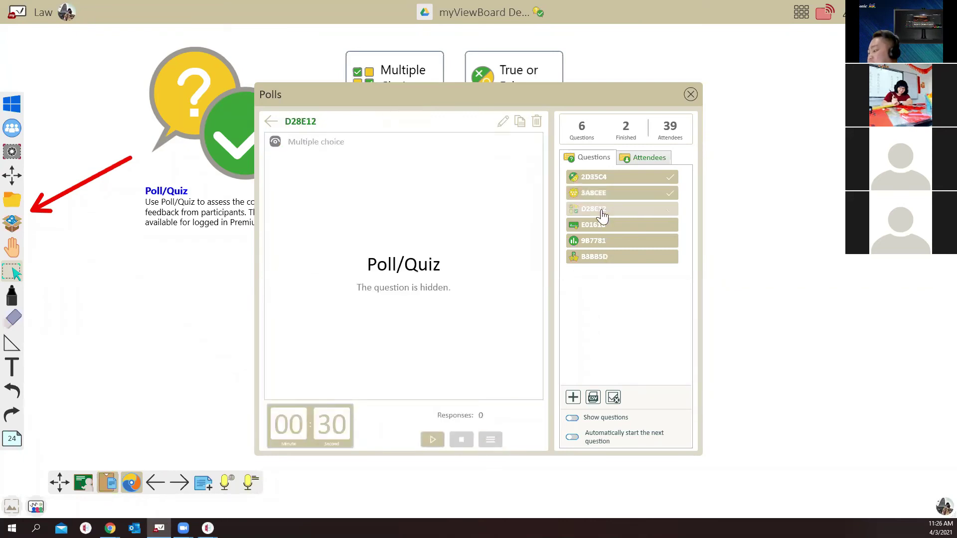
left_click(432, 440)
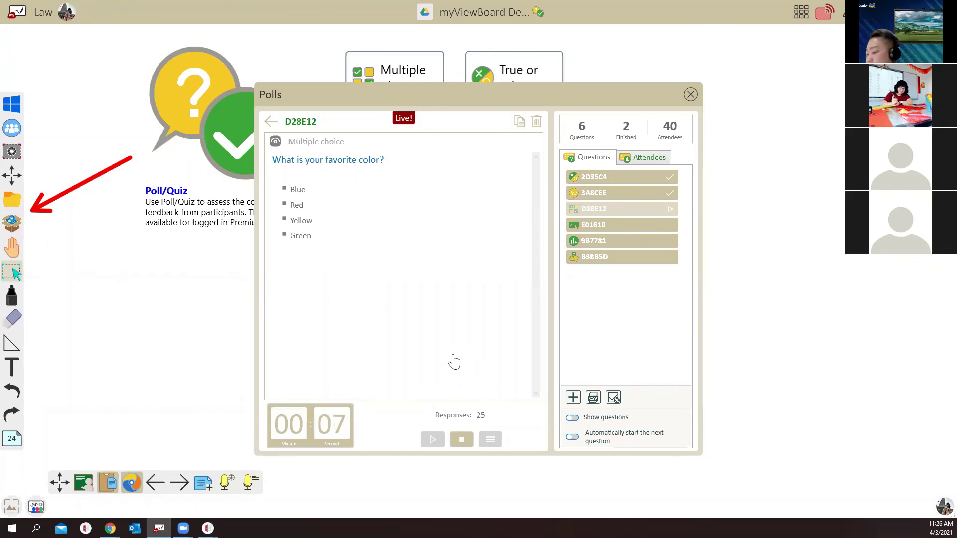
left_click(608, 227)
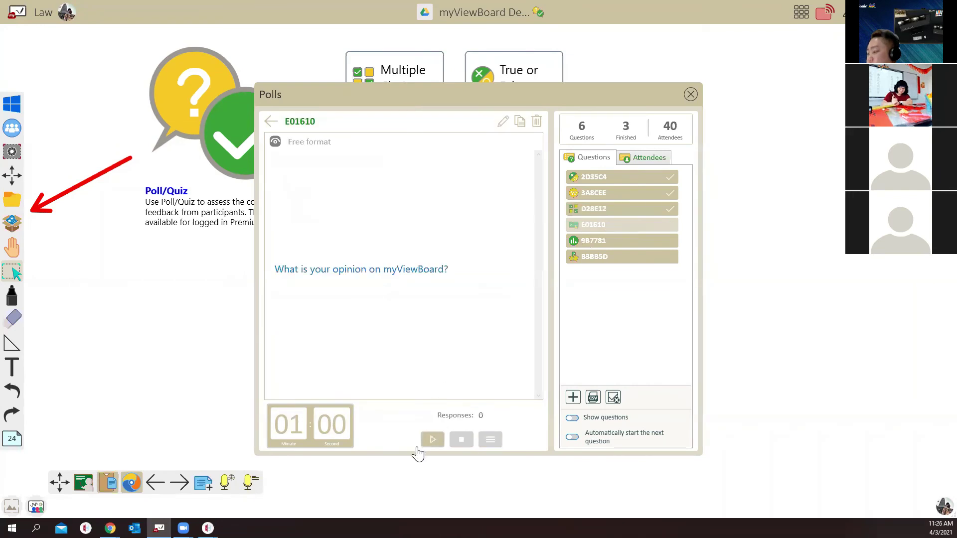
left_click(432, 439)
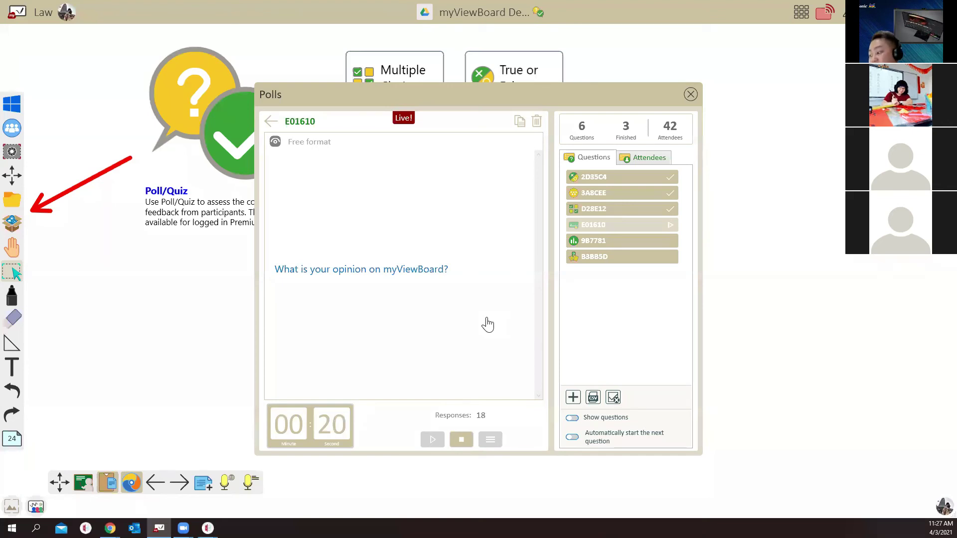
left_click(462, 441)
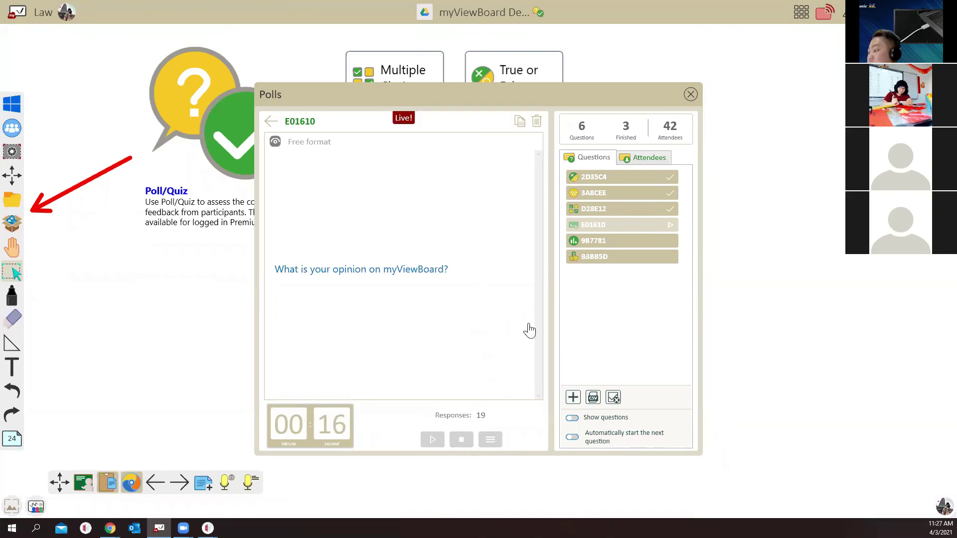
Step: Run Voting question 9B7781 about the participants' ages and end it before its time is up
left_click(598, 242)
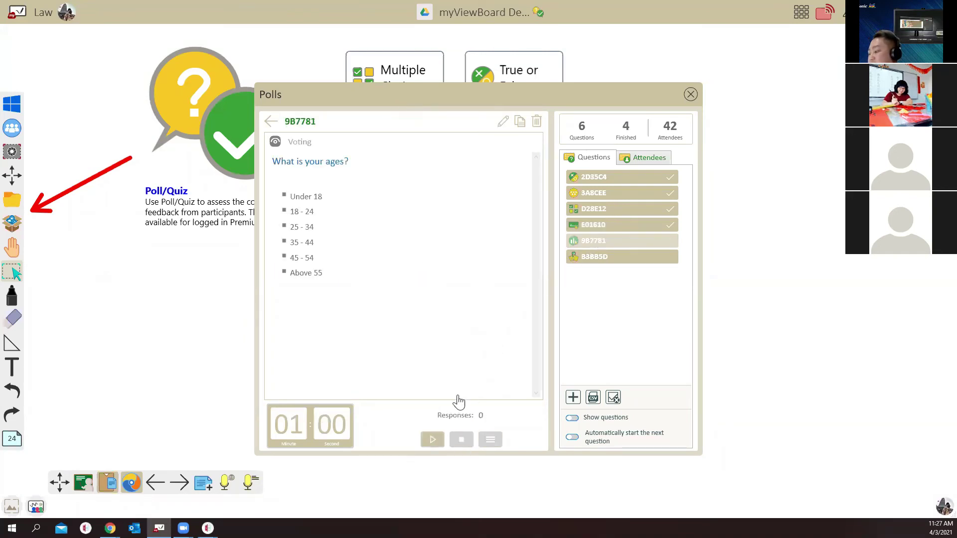
left_click(432, 439)
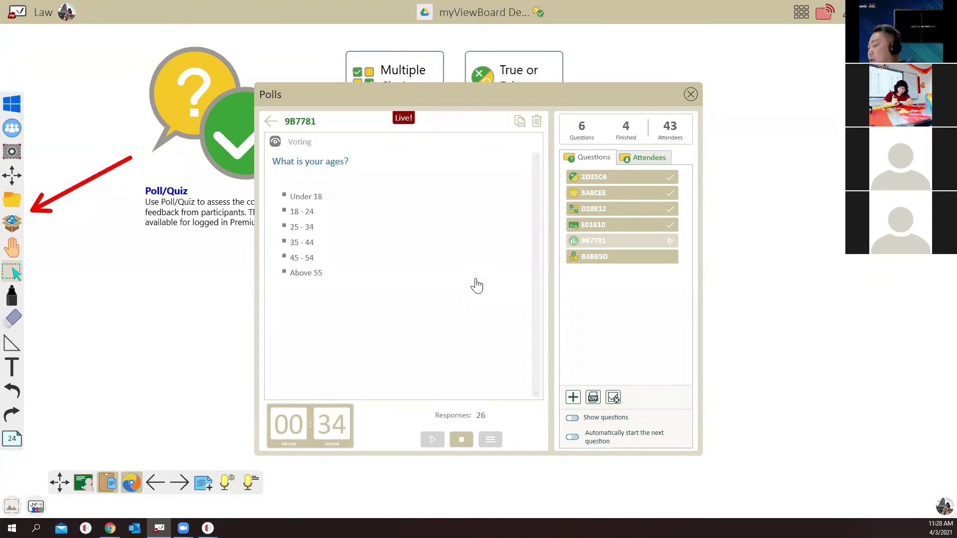
left_click(462, 440)
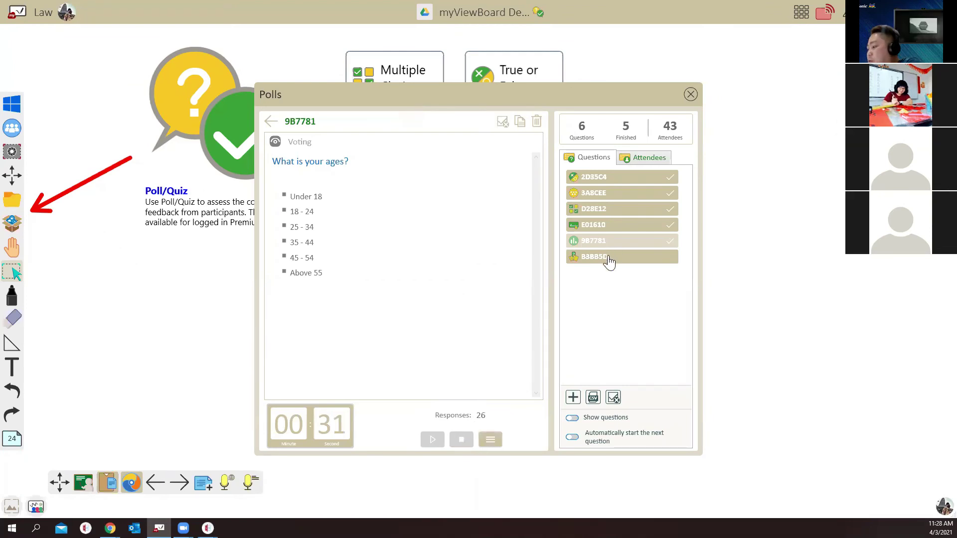
Step: Run Random Draw question B3BB5D, end it early and show the draw result
left_click(609, 258)
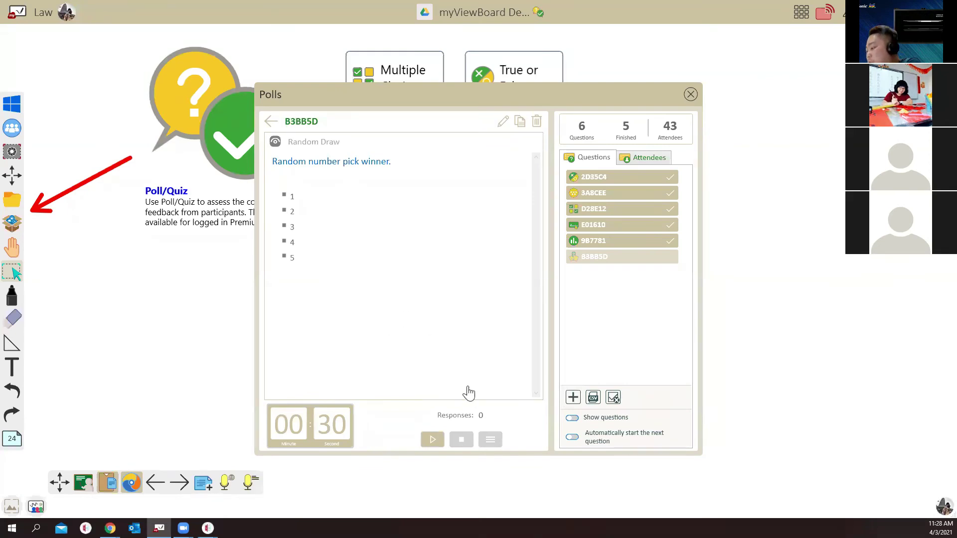
left_click(433, 440)
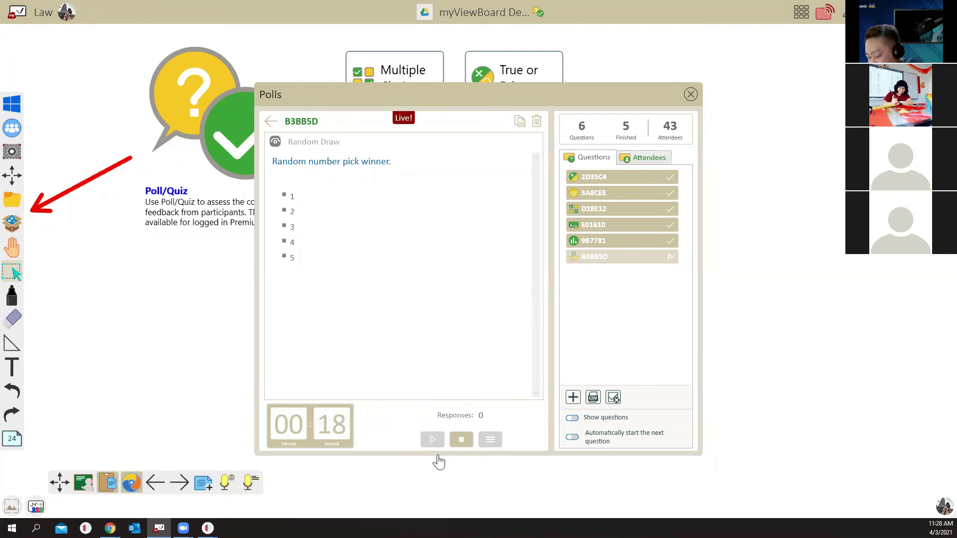
left_click(461, 441)
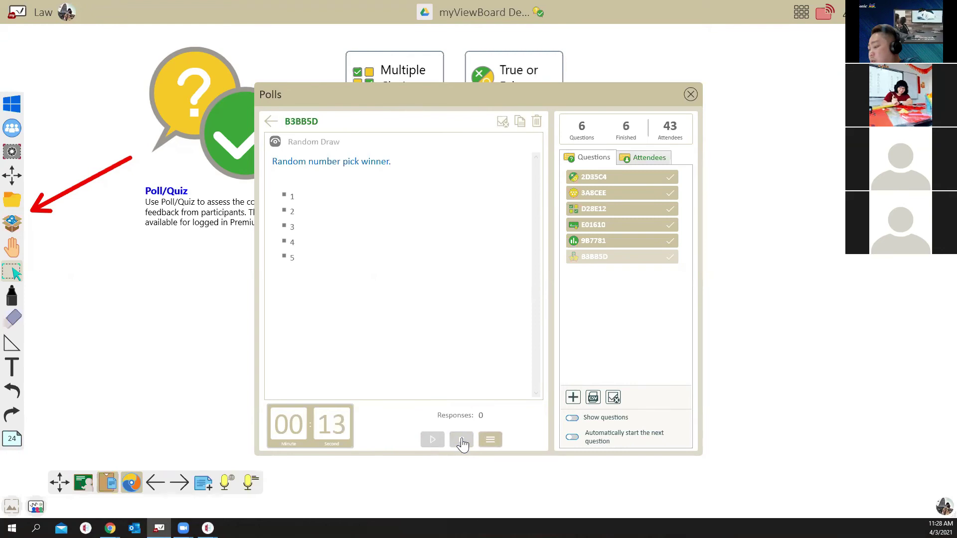
left_click(497, 445)
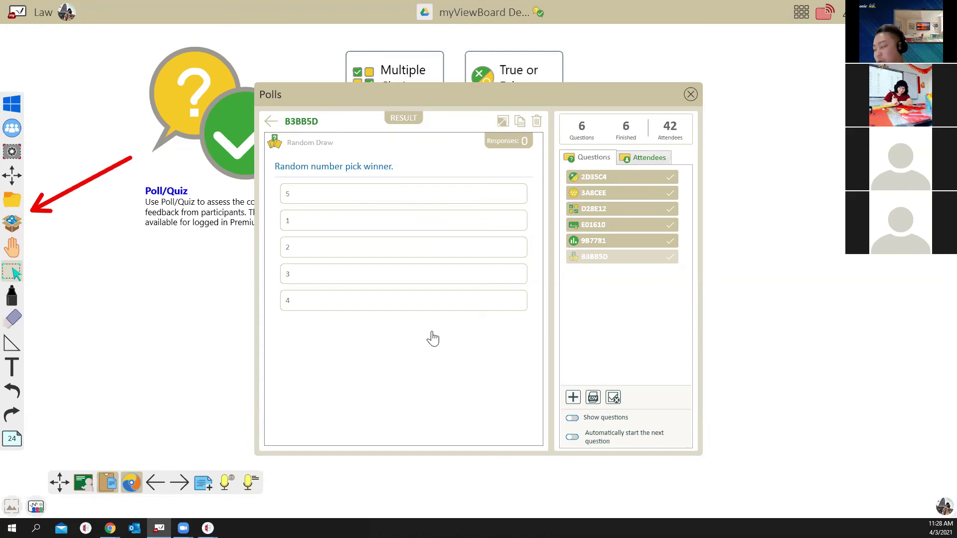
Step: Export the poll results as a CSV file to the local Desktop folder, keeping the suggested file name
left_click(593, 397)
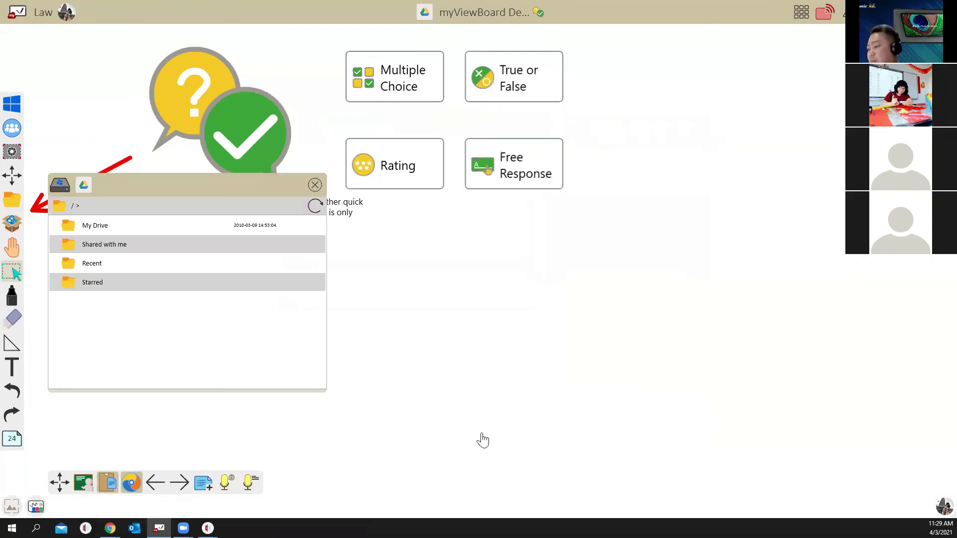
left_click(59, 186)
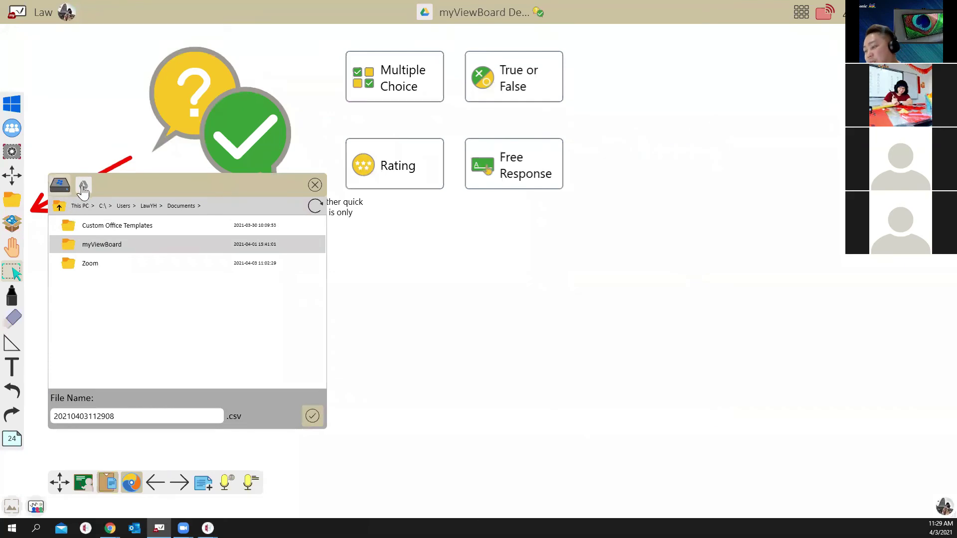
left_click(149, 207)
left_click(110, 343)
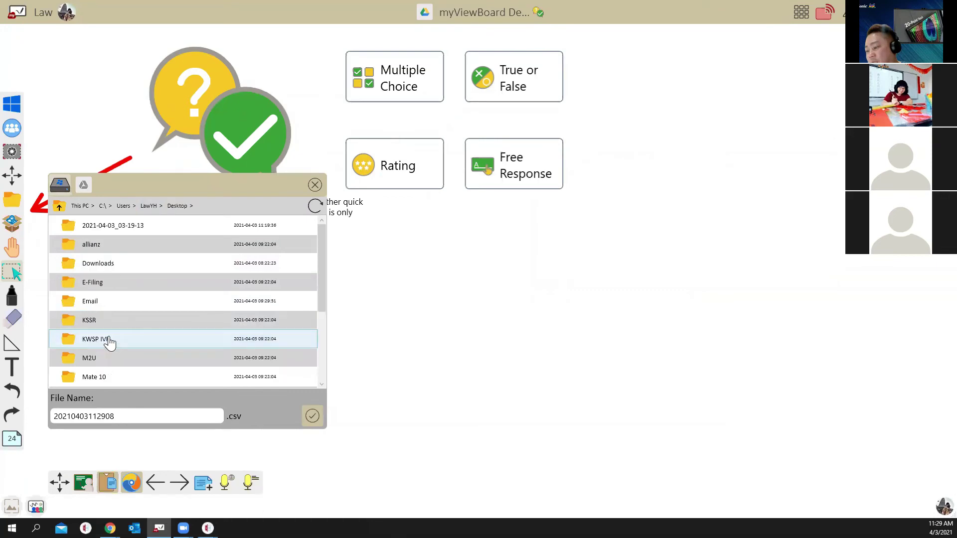
double_click(164, 416)
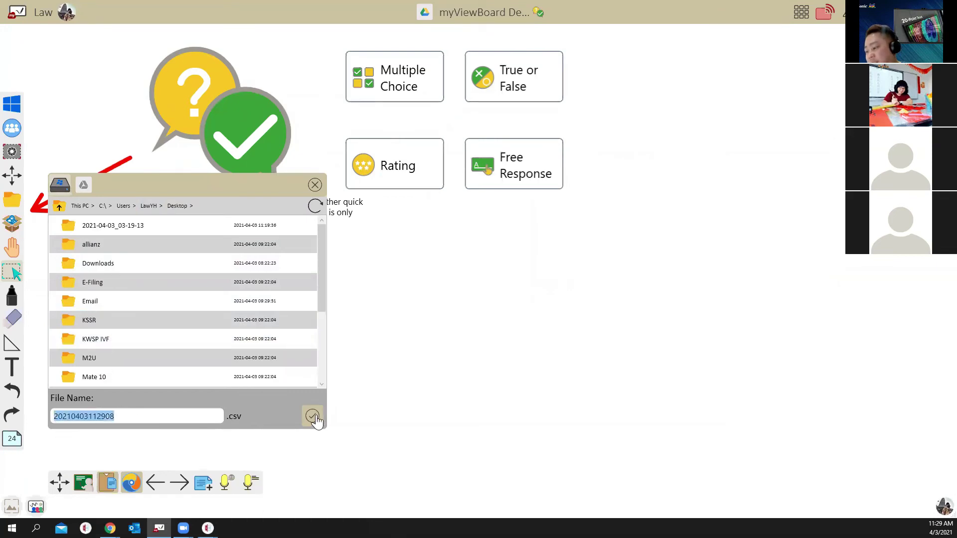
left_click(312, 417)
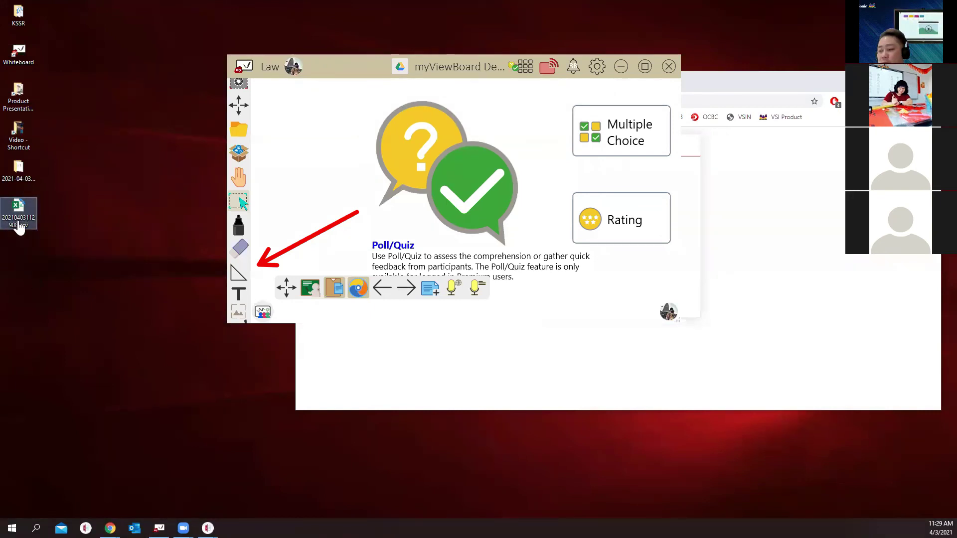
Step: Open 20210403112908.csv from the desktop in a maximized Excel window and fit all column widths to their contents
double_click(22, 212)
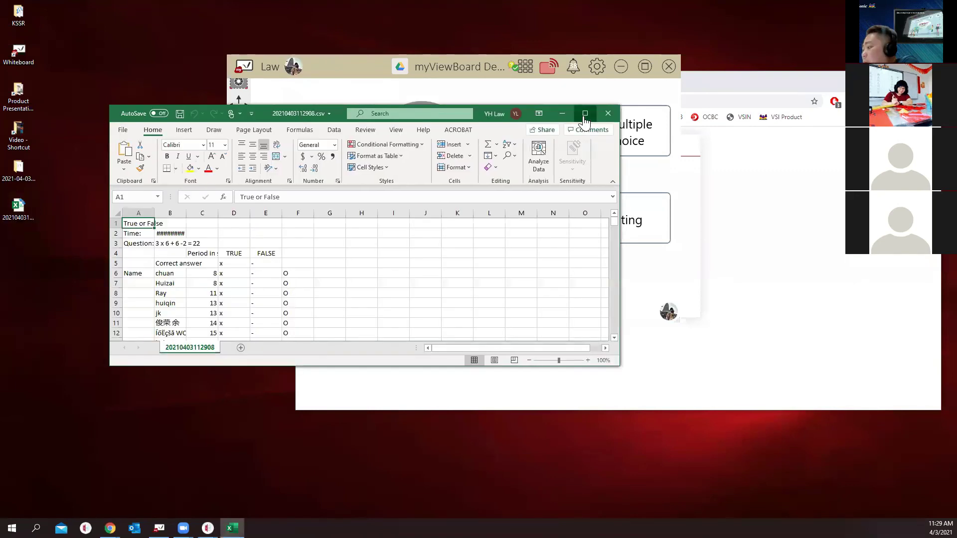
left_click(585, 114)
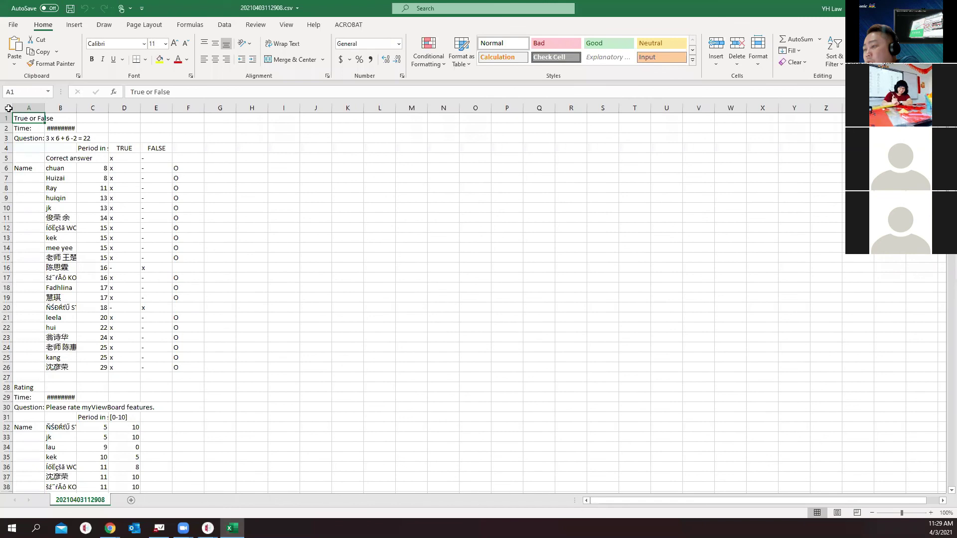
left_click(7, 107)
double_click(45, 106)
left_click(92, 137)
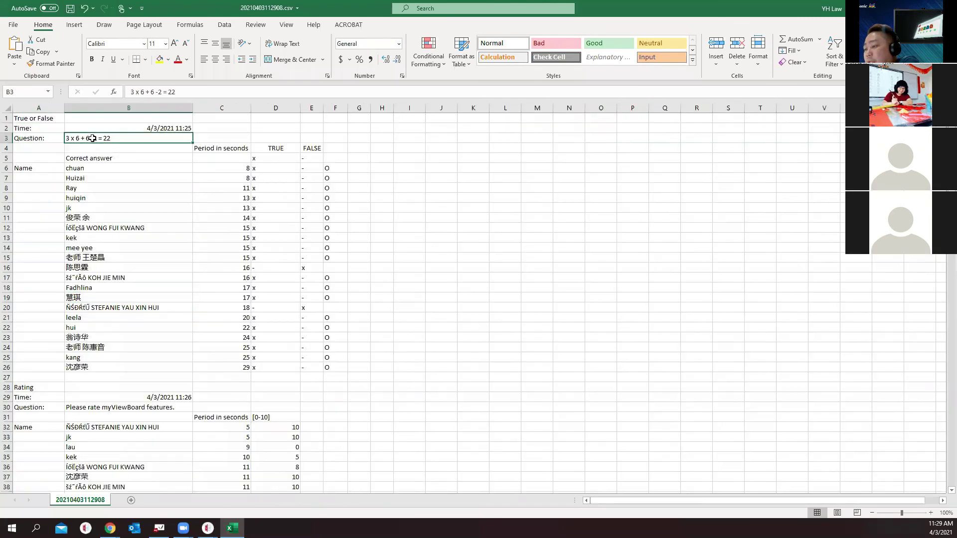
Step: Examine the True or False results at a larger zoom: the correct answer, each participant's answer and the correct-answer marks in column F
scroll(81, 186, "up", 2, "ctrl")
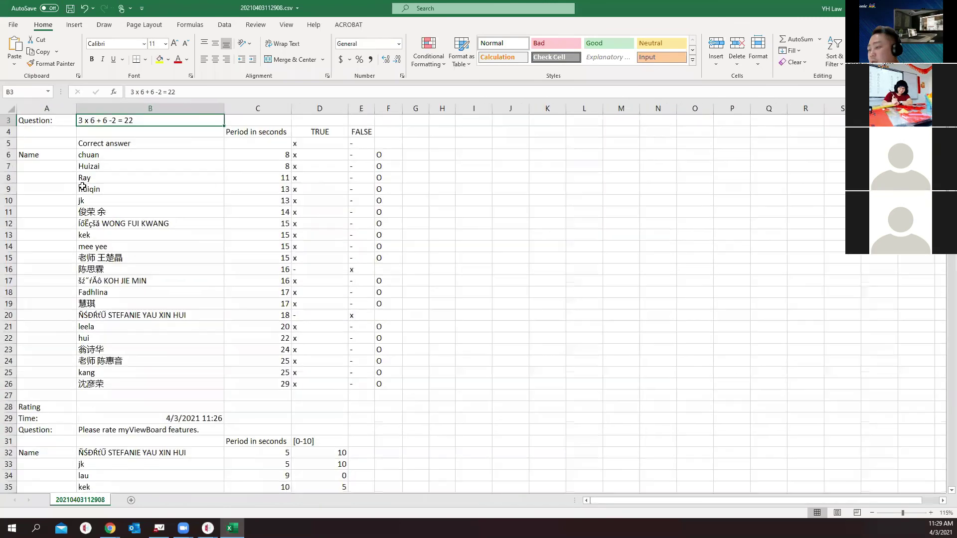
scroll(81, 186, "up", 3, "ctrl")
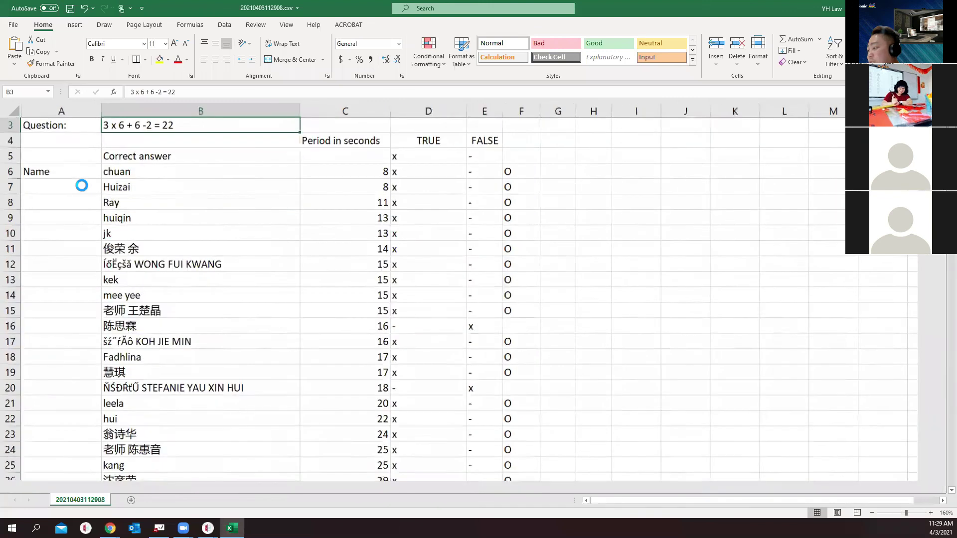
scroll(82, 185, "up", 2, "ctrl")
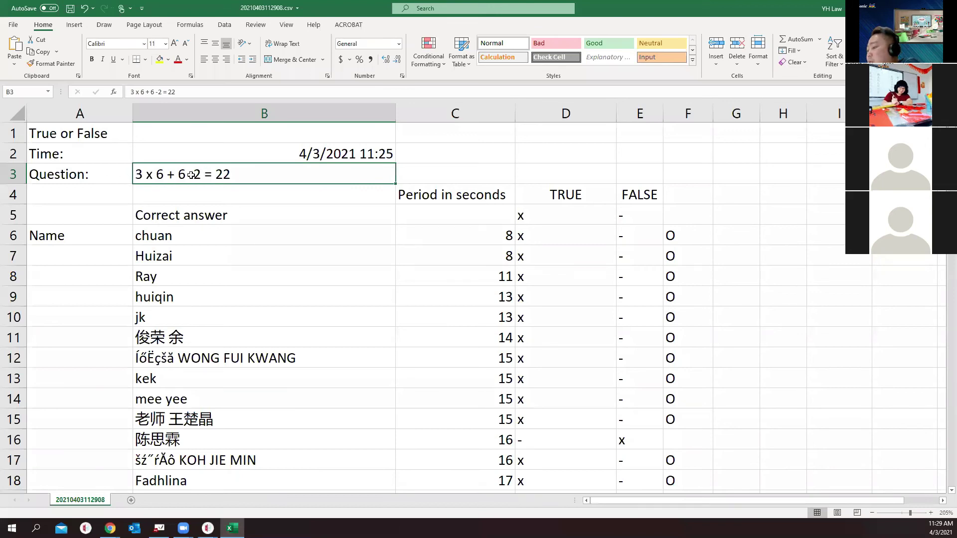
left_click(242, 215)
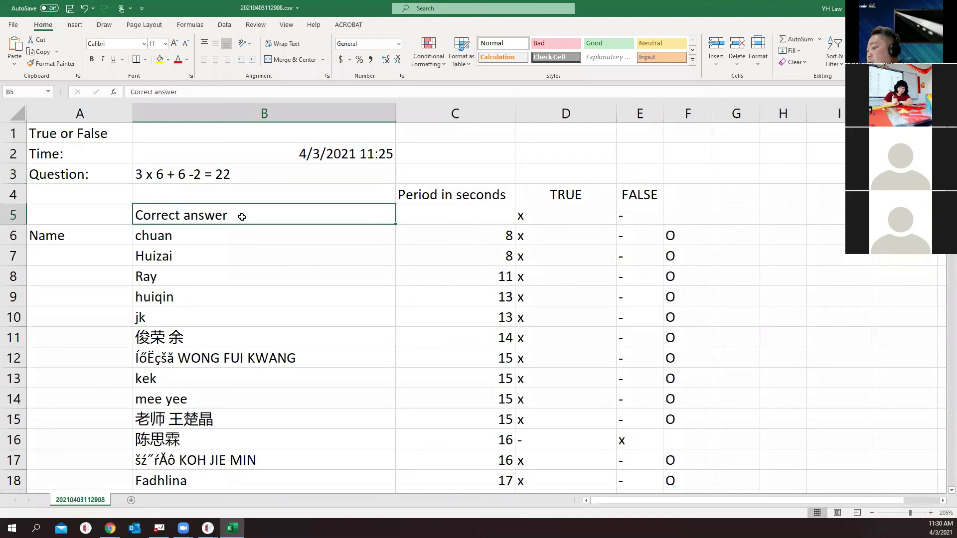
left_click(565, 212)
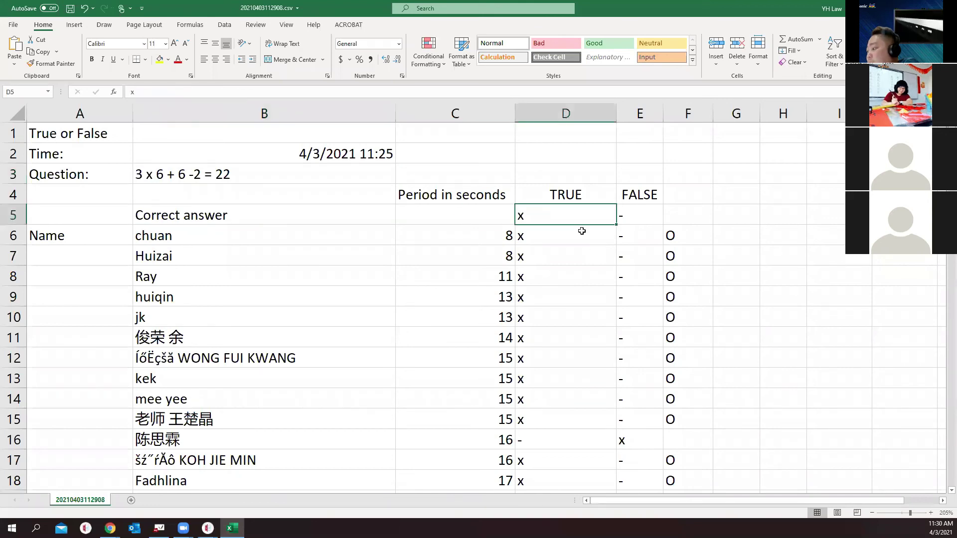
left_click_drag(580, 234, 585, 421)
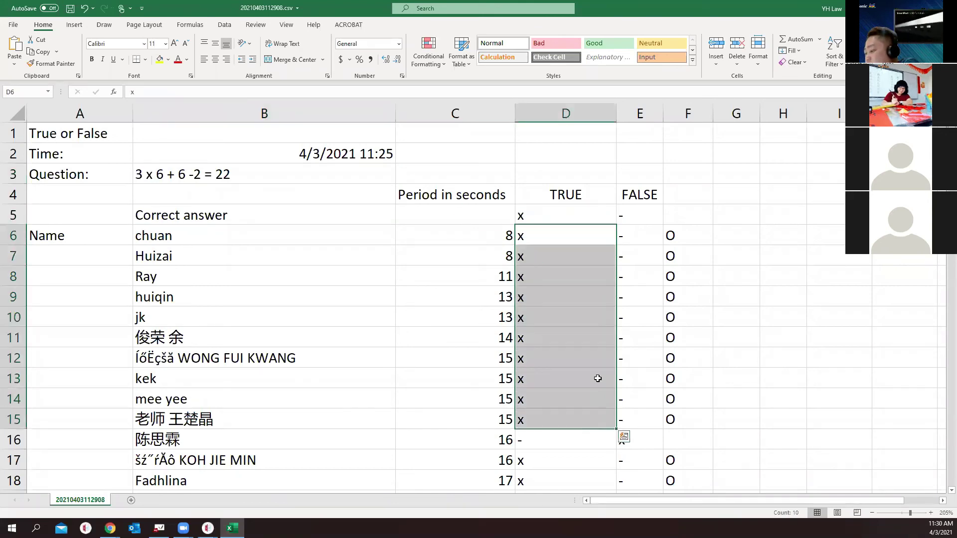
scroll(599, 378, "down", 3)
scroll(599, 378, "down", 2)
left_click_drag(577, 194, 576, 399)
left_click_drag(682, 402, 682, 302)
scroll(692, 369, "up", 3)
left_click_drag(681, 440, 676, 397)
left_click_drag(682, 358, 684, 172)
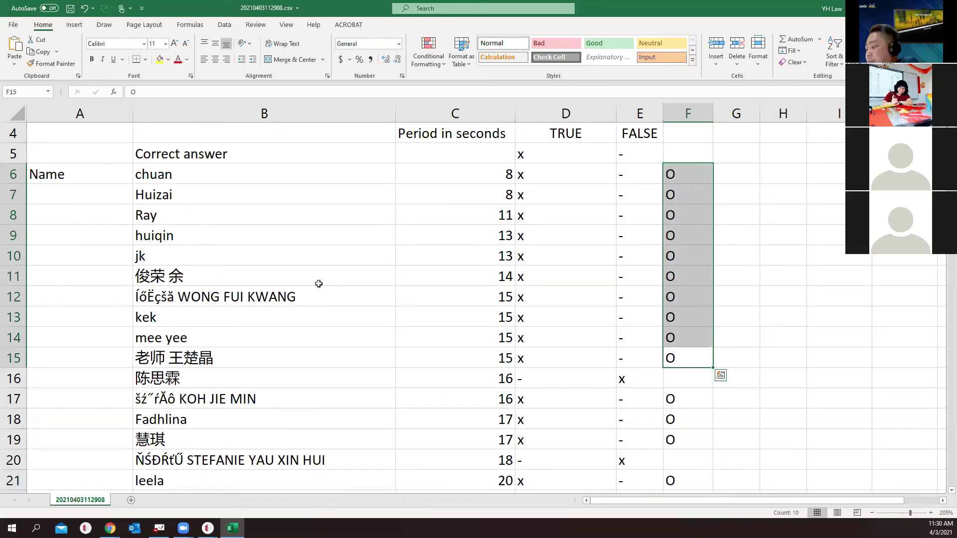
Step: Look over the Rating question's scores and response times, and return to the True or False results
scroll(318, 283, "down", 7)
scroll(299, 241, "down", 2)
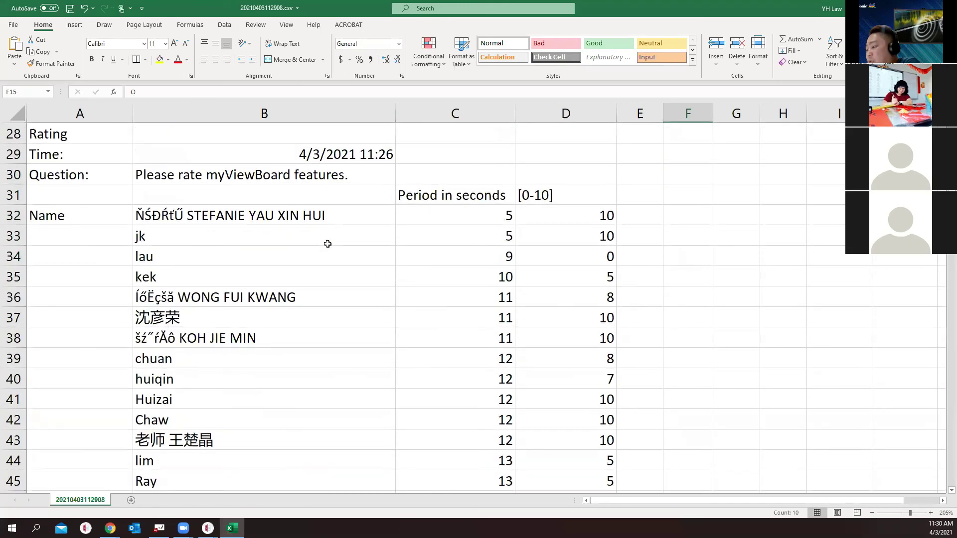
scroll(382, 210, "up", 4)
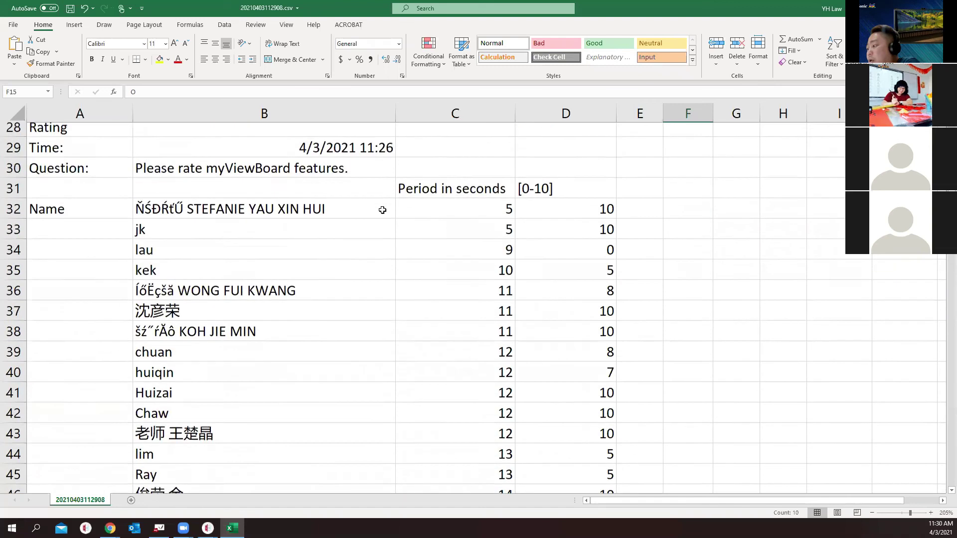
scroll(382, 210, "up", 3)
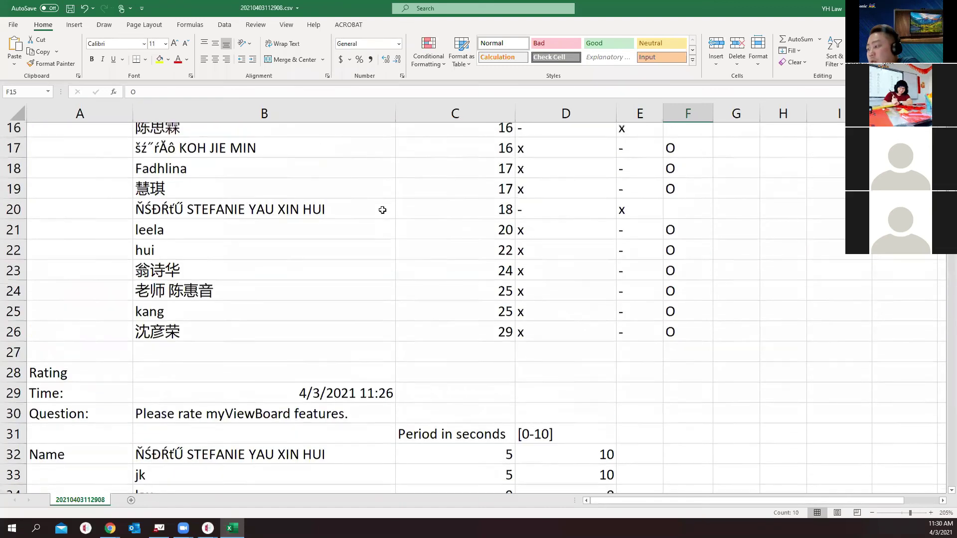
scroll(382, 210, "up", 3)
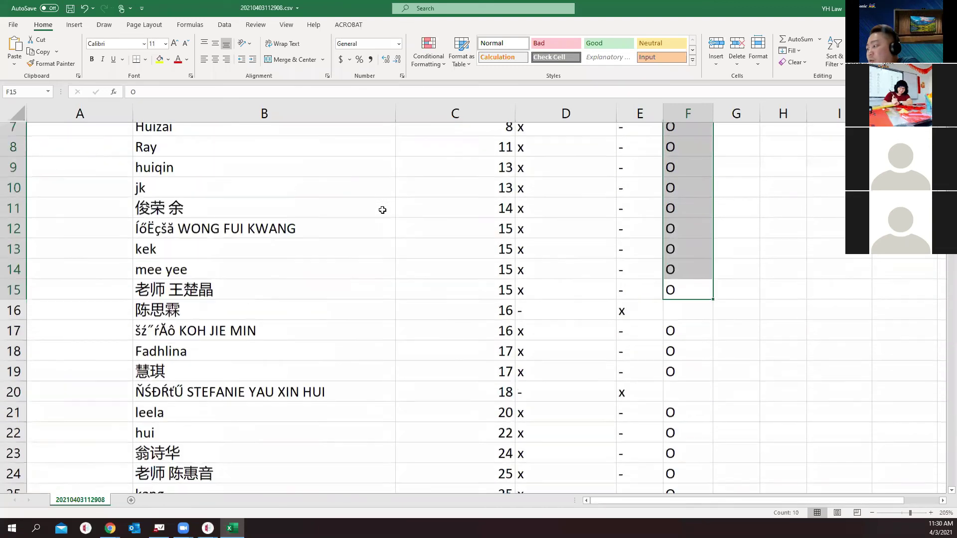
Step: Examine the participants' response times under "Period in seconds" in the True or False results
left_click(472, 195)
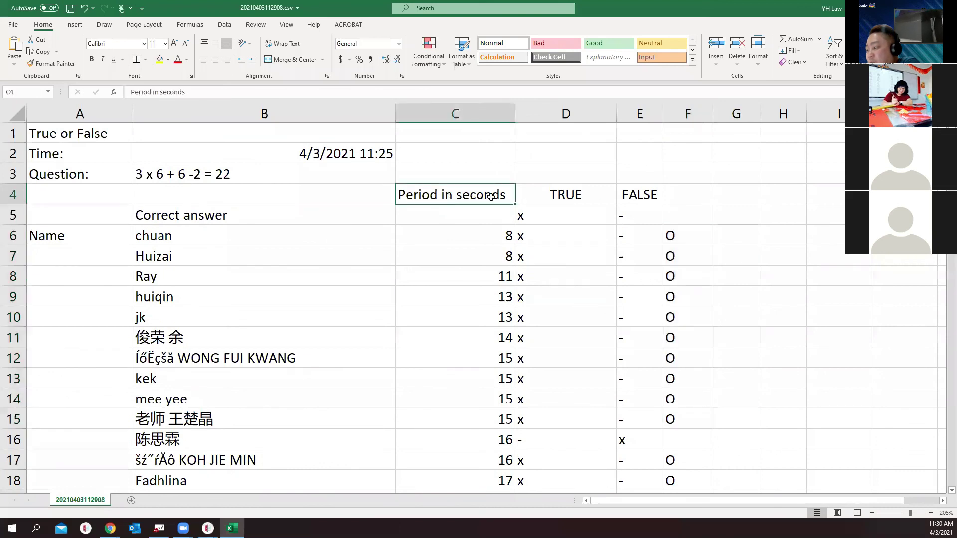
left_click_drag(470, 234, 489, 459)
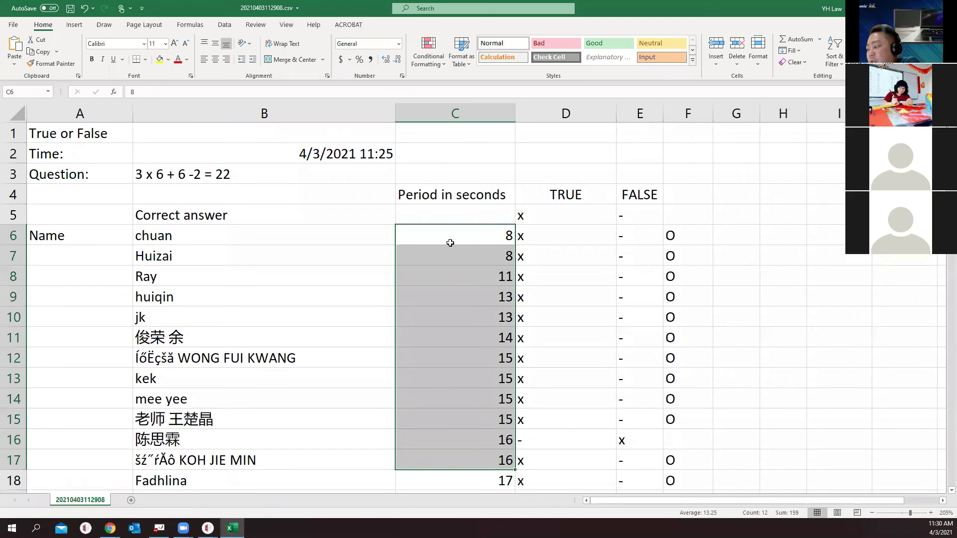
left_click_drag(444, 235, 453, 459)
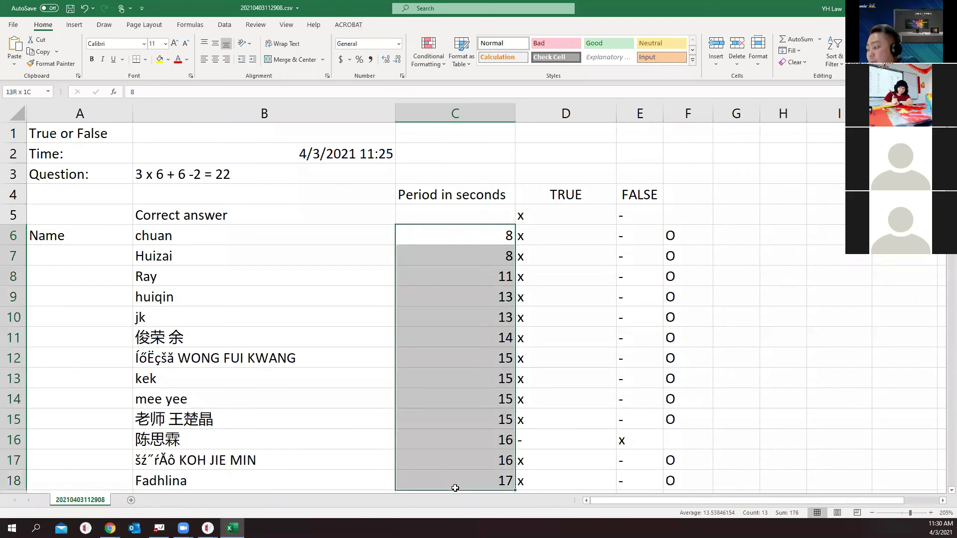
left_click(463, 195)
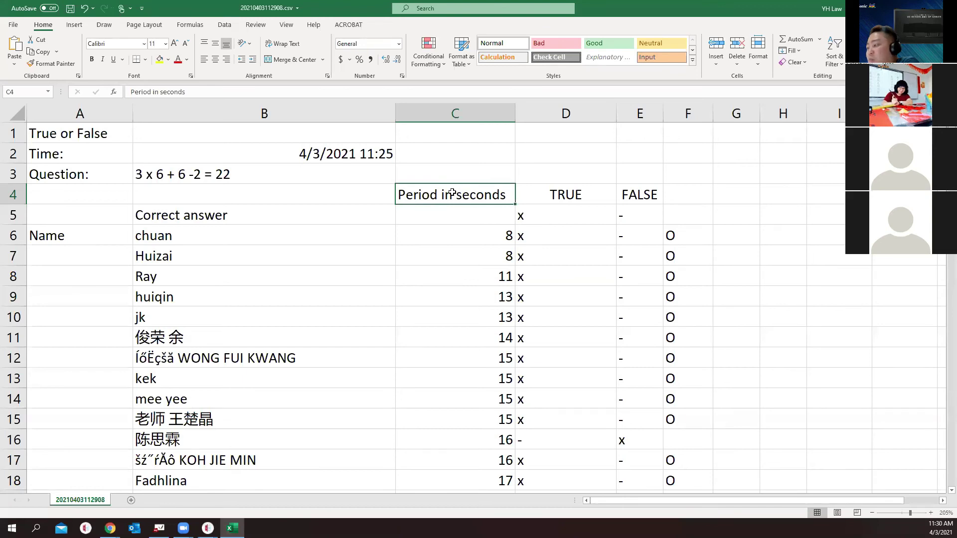
Step: Examine the response times and the 0-10 scores given for the Rating question, leaving the existing data unreplaced
scroll(447, 265, "down", 6)
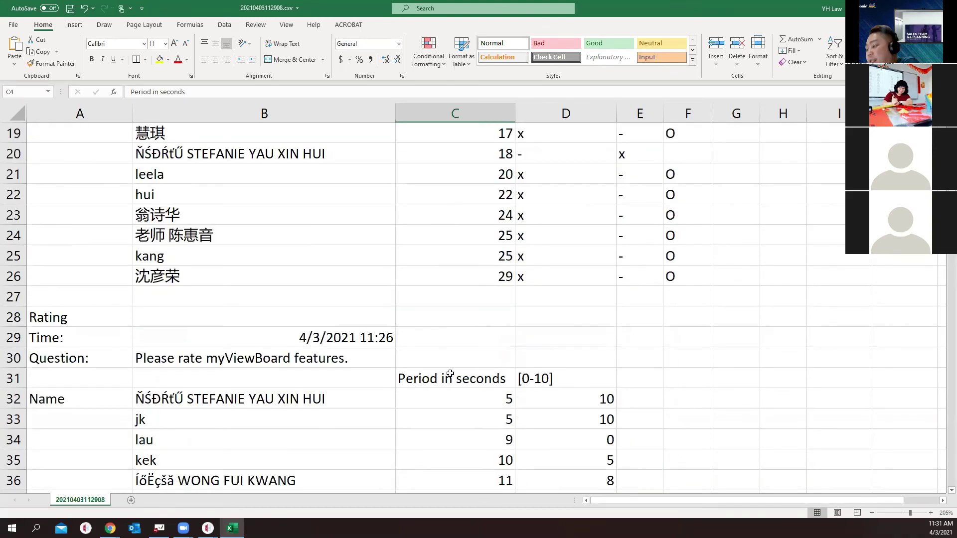
scroll(450, 378, "down", 3)
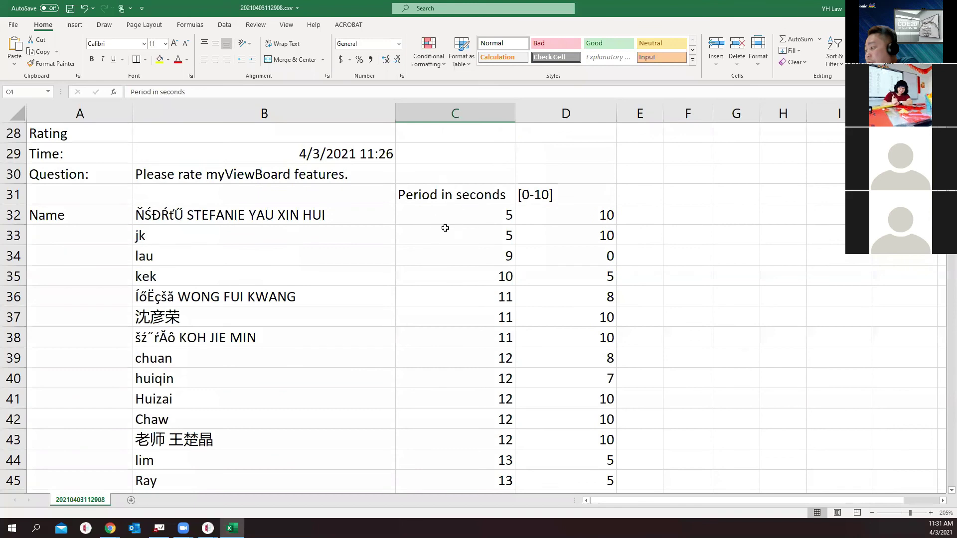
left_click_drag(486, 215, 488, 399)
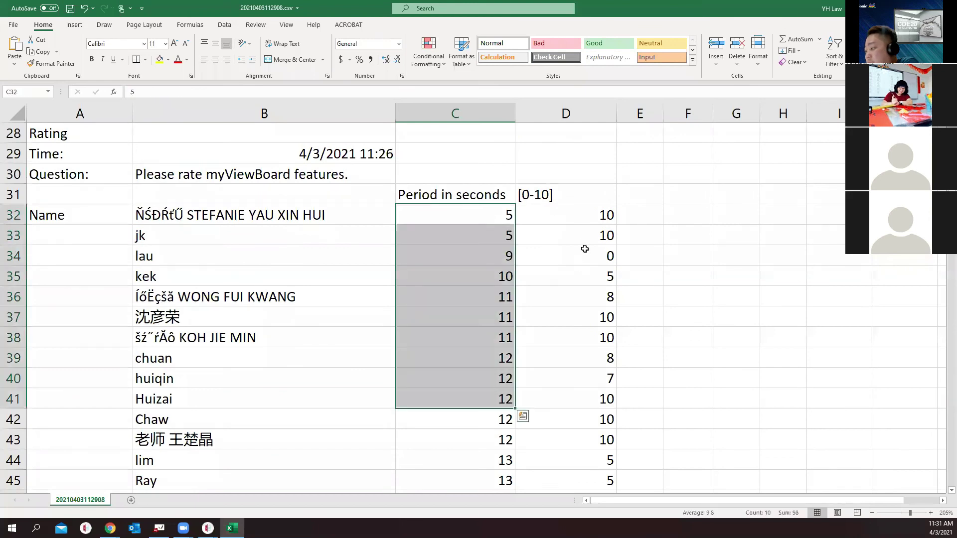
left_click_drag(580, 216, 578, 481)
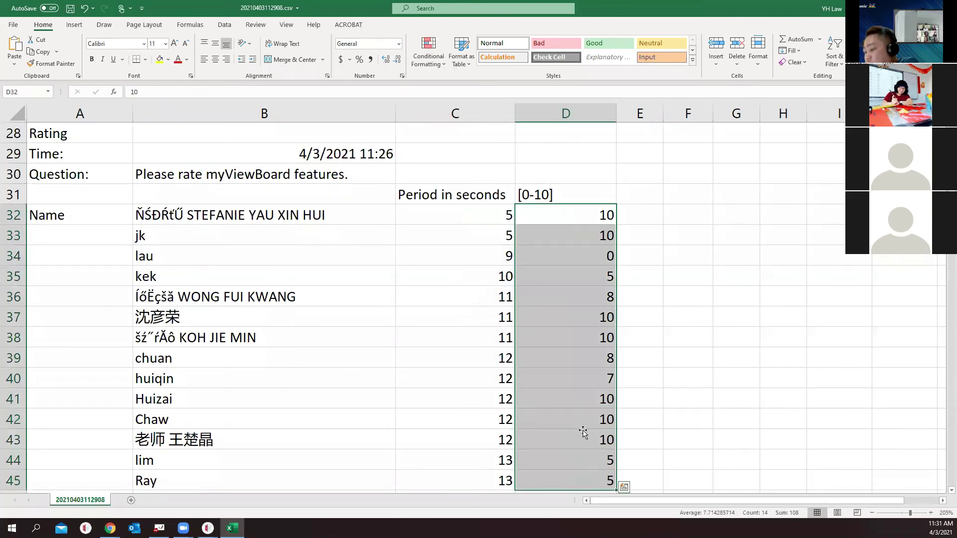
scroll(589, 340, "down", 3)
left_click_drag(590, 308, 596, 471)
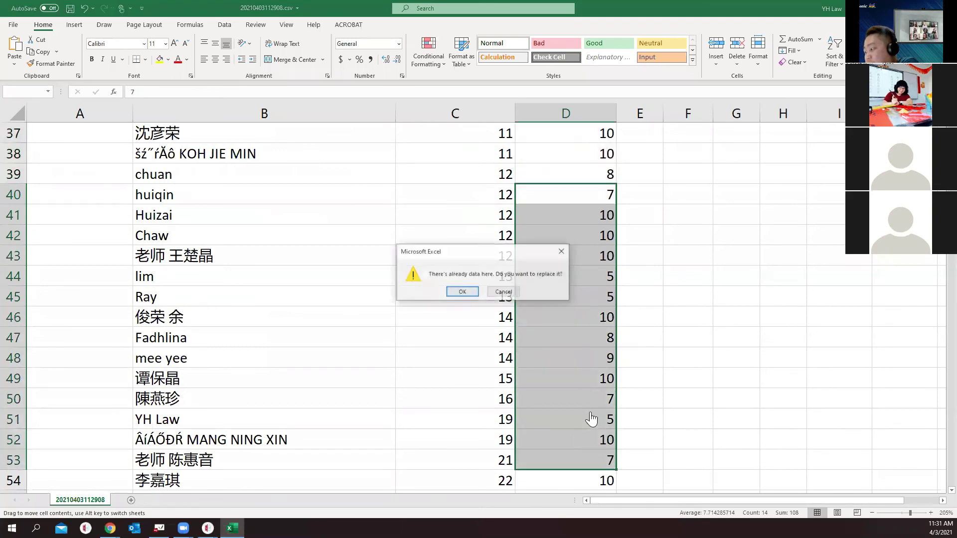
left_click(505, 291)
scroll(386, 298, "down", 6)
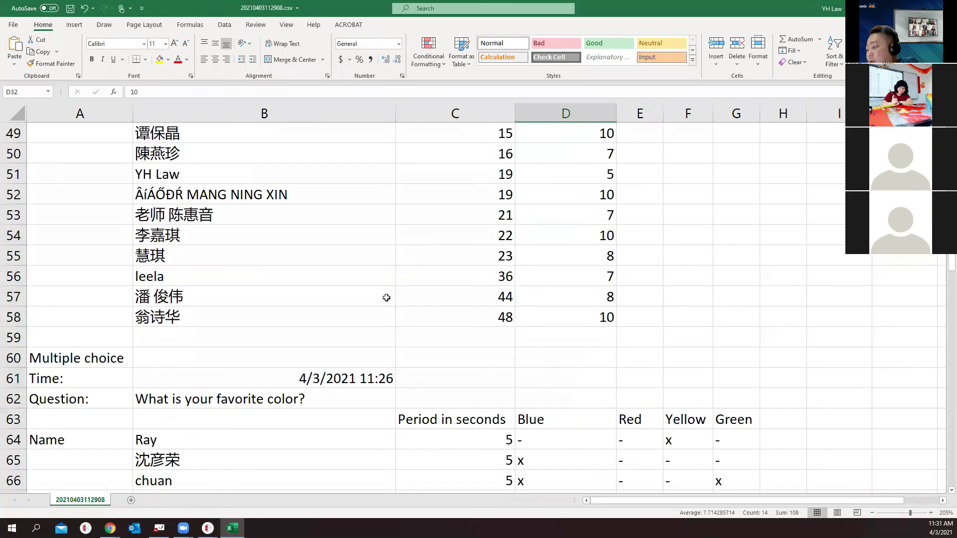
Step: Examine which colors each participant chose in the Multiple choice results for "What is your favorite color?", including those with several selections
scroll(386, 298, "down", 2)
left_click(228, 157)
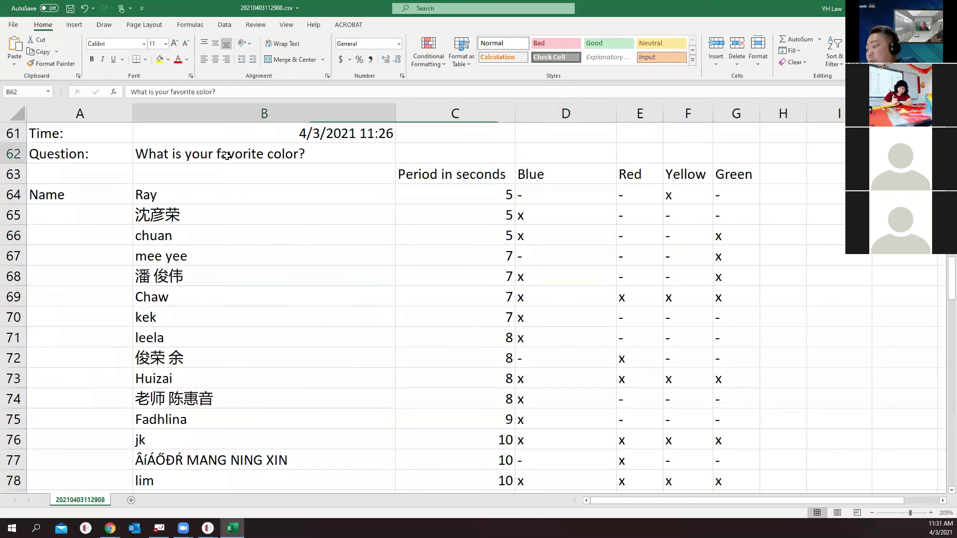
left_click(552, 217)
left_click(741, 242)
left_click(568, 241)
left_click(592, 297)
left_click(640, 297)
left_click(679, 297)
left_click(740, 301)
left_click(633, 385)
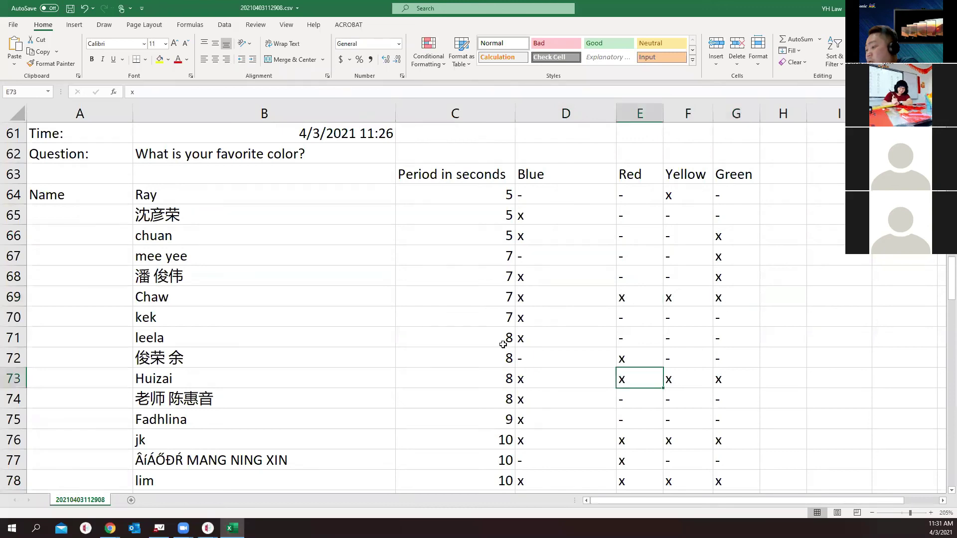
Step: Review the participant names and their written opinions in the Free format results for "What is your opinion on myViewBoard?"
scroll(531, 200, "down", 10)
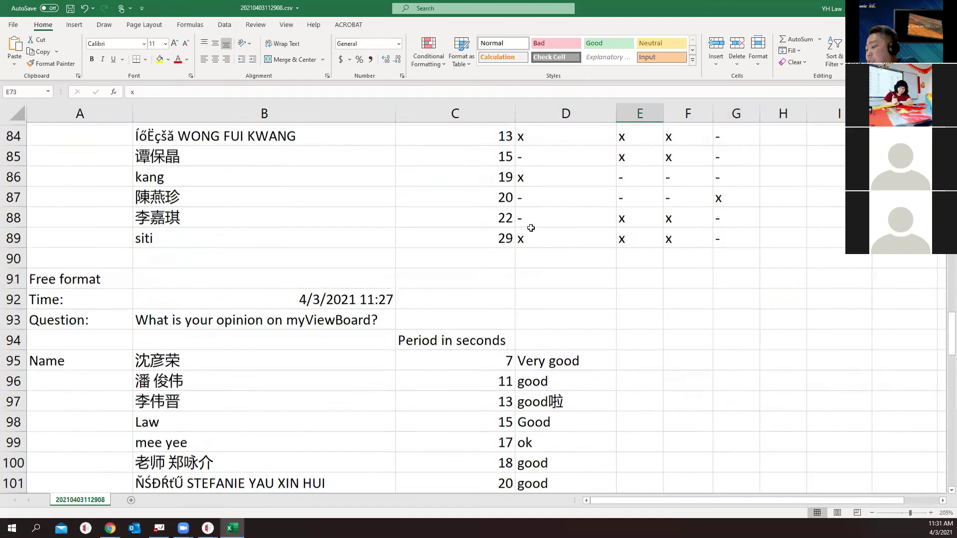
left_click_drag(234, 215, 239, 441)
left_click_drag(552, 212, 591, 438)
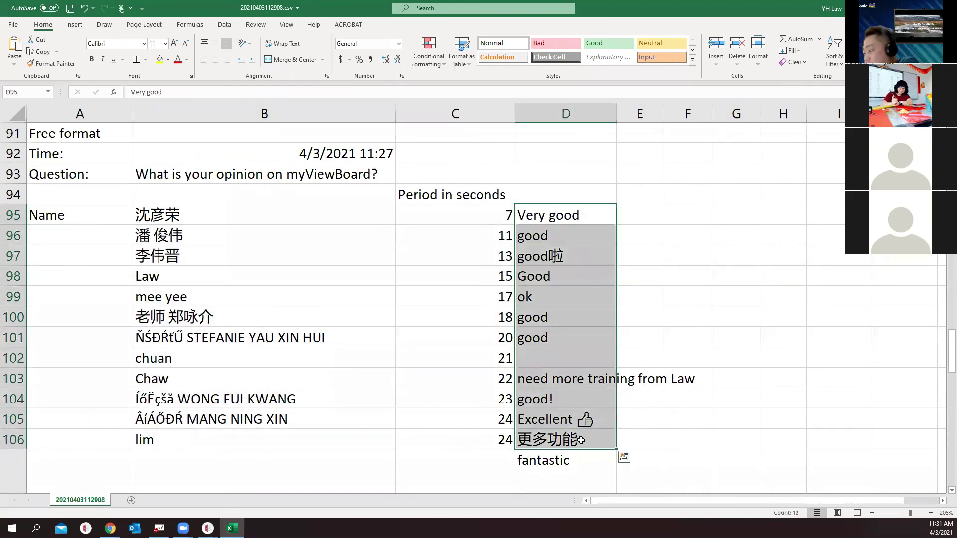
left_click(571, 234)
scroll(418, 355, "down", 3)
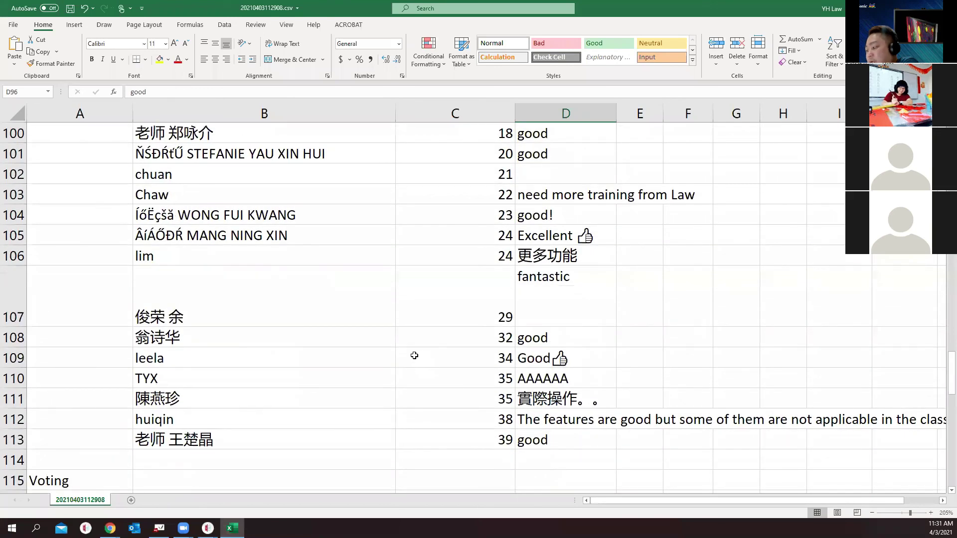
Step: Look through the Voting results for "What is your ages?", including the counts per age group and each participant's vote
scroll(414, 355, "down", 4)
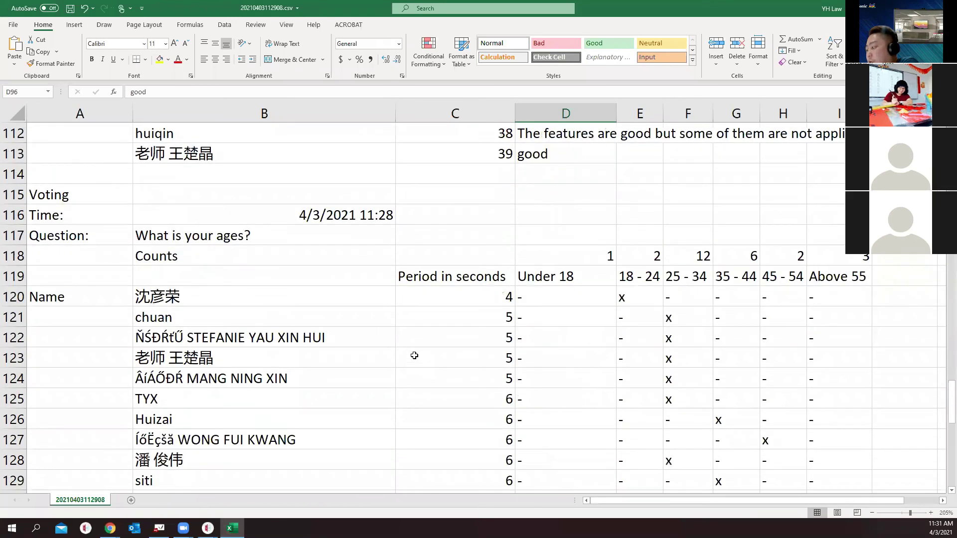
scroll(414, 355, "down", 1)
scroll(631, 272, "down", 1)
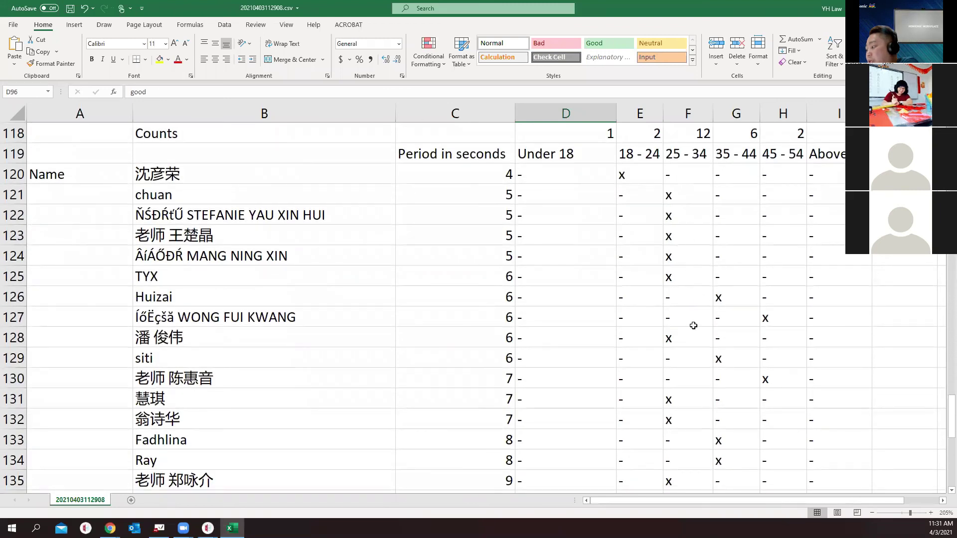
scroll(728, 403, "down", 3)
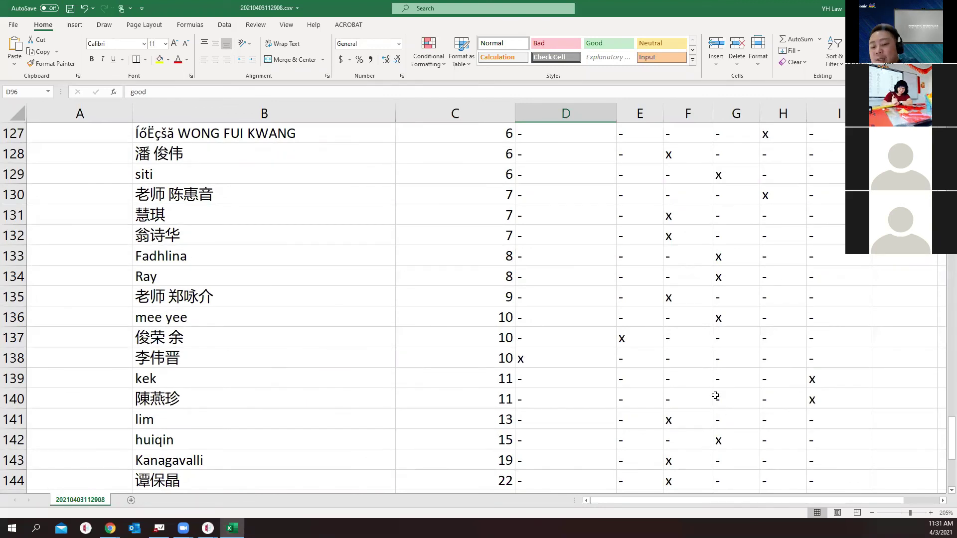
Step: Close the CSV workbook without saving and switch to the myViewBoard whiteboard in a maximized window
key("super+Down")
left_click(607, 113)
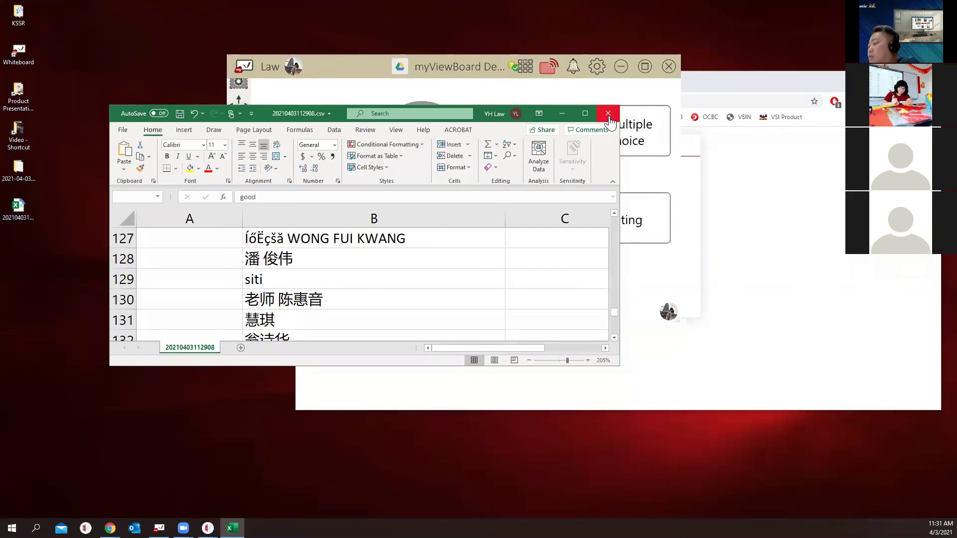
key("n")
left_click(645, 67)
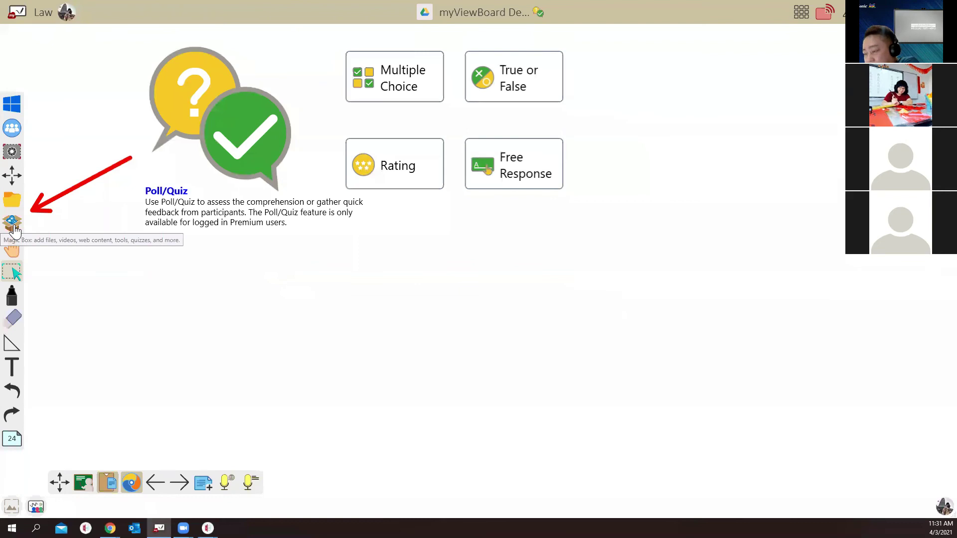
Step: Reopen Poll/Quiz from the Magic Box and go back from the Random Draw result to the list of question formats
left_click(13, 224)
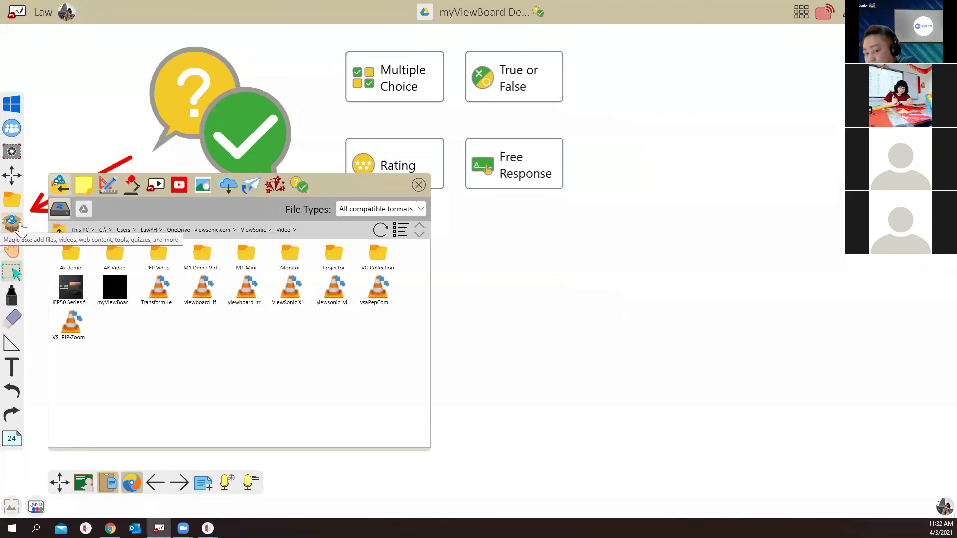
left_click(303, 189)
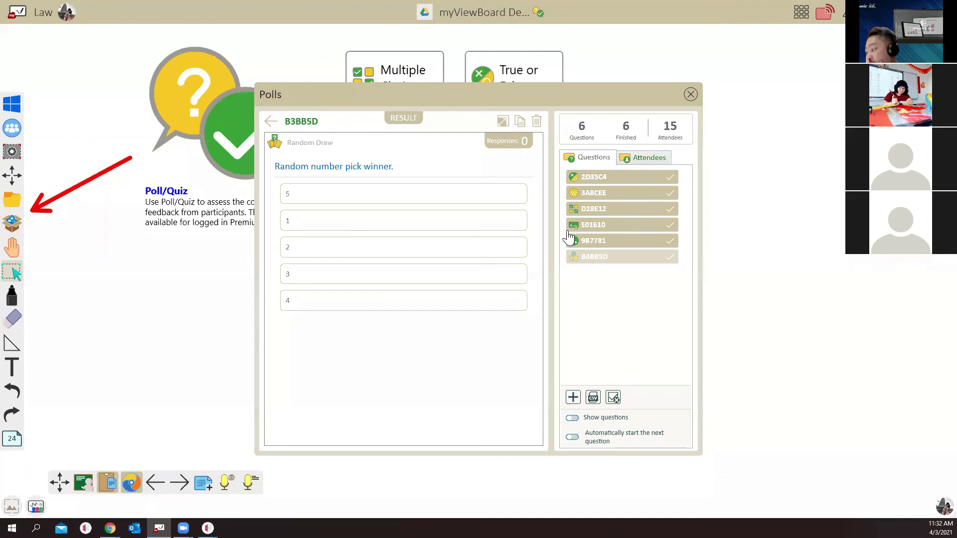
left_click(273, 125)
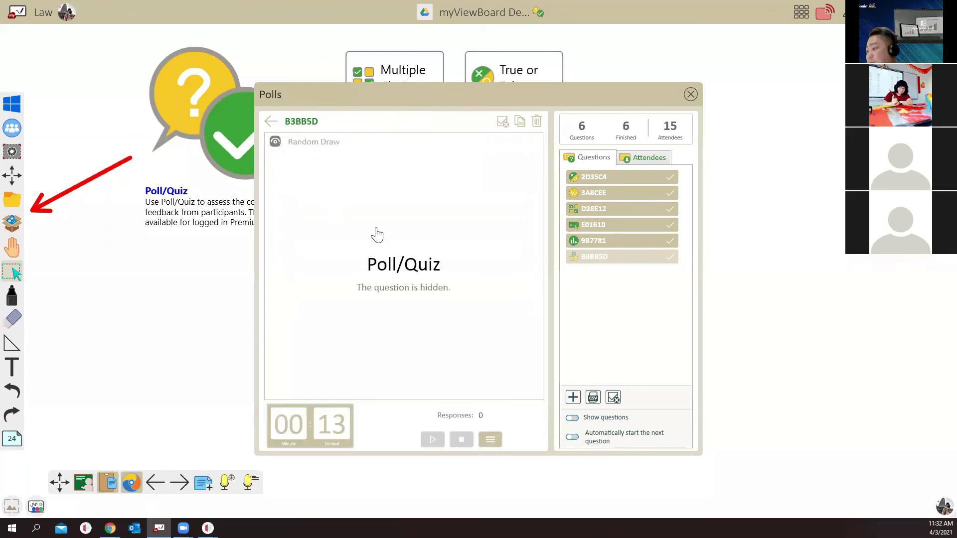
left_click(272, 122)
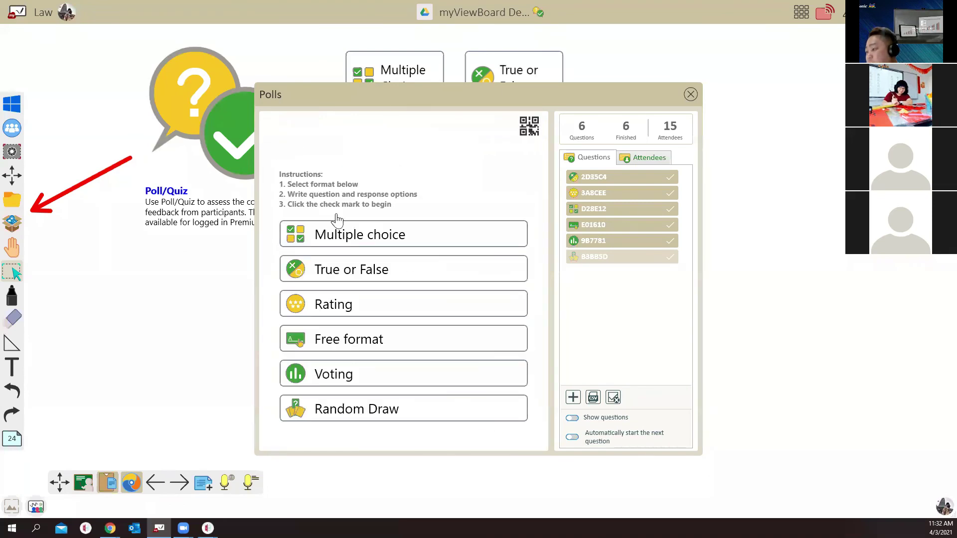
Step: Create a True or False question "3 x 8 = 18" with False as the correct answer and a 1-minute countdown
left_click(399, 280)
left_click(332, 180)
type("3 x 8 = 18")
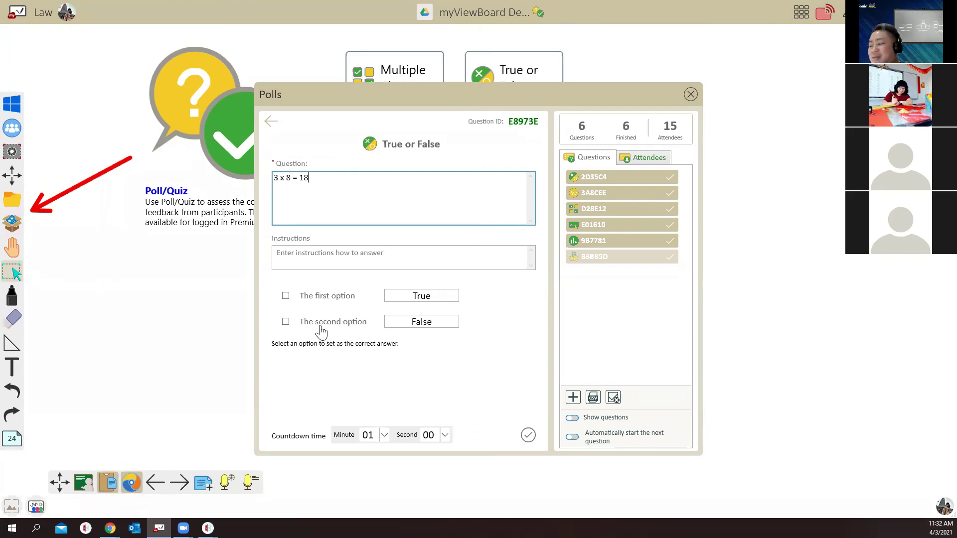
left_click(286, 322)
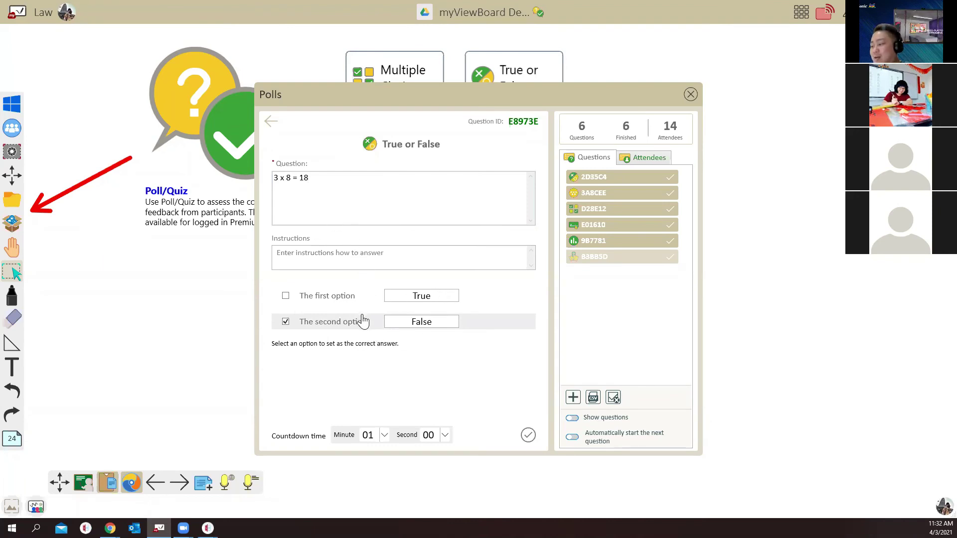
left_click(384, 435)
left_click(384, 436)
left_click(384, 435)
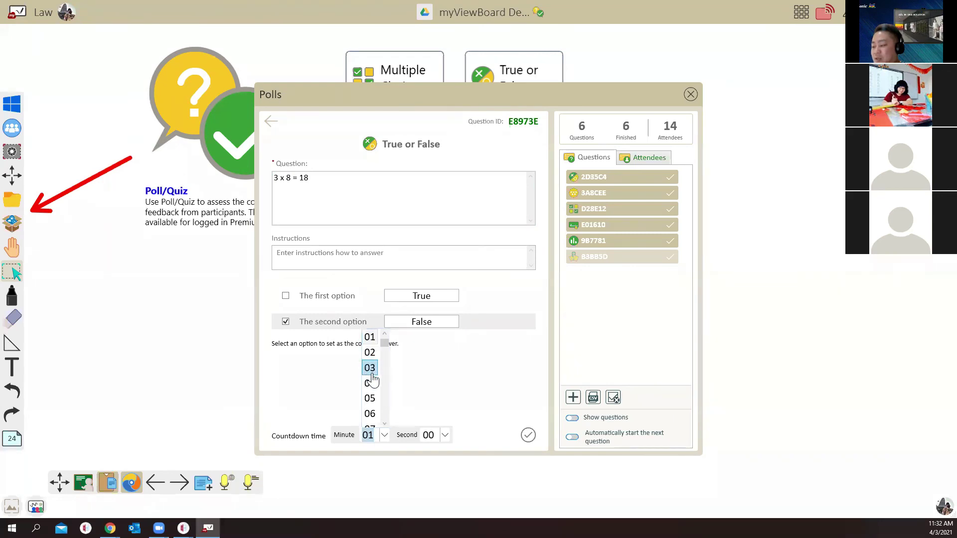
left_click(369, 338)
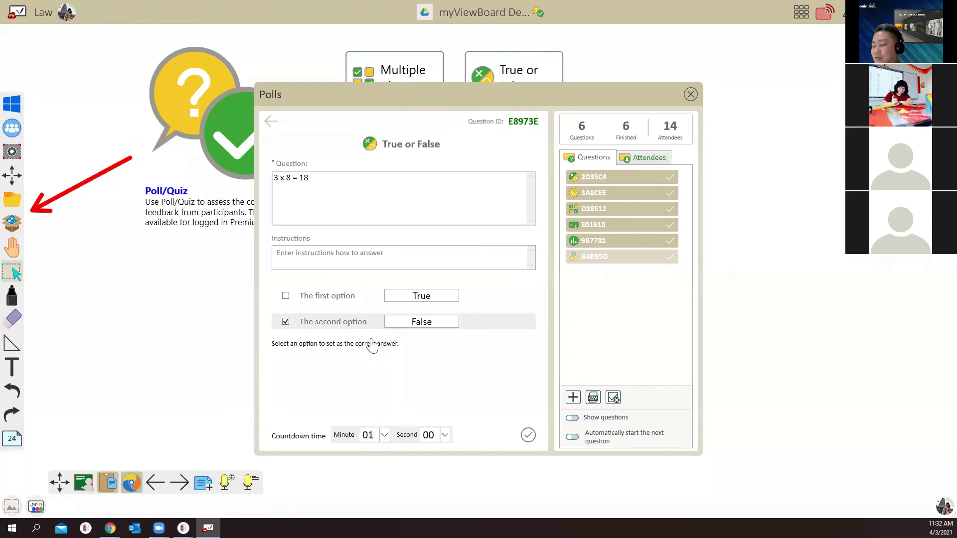
left_click(528, 437)
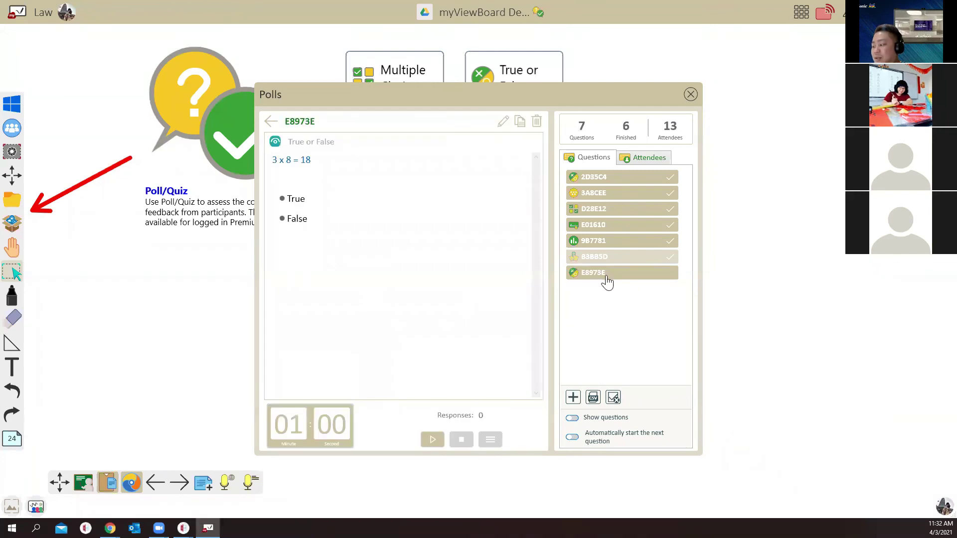
Step: Show the question texts in the question list, then run the "3 x 8 = 18" question live and stop it early
left_click(574, 418)
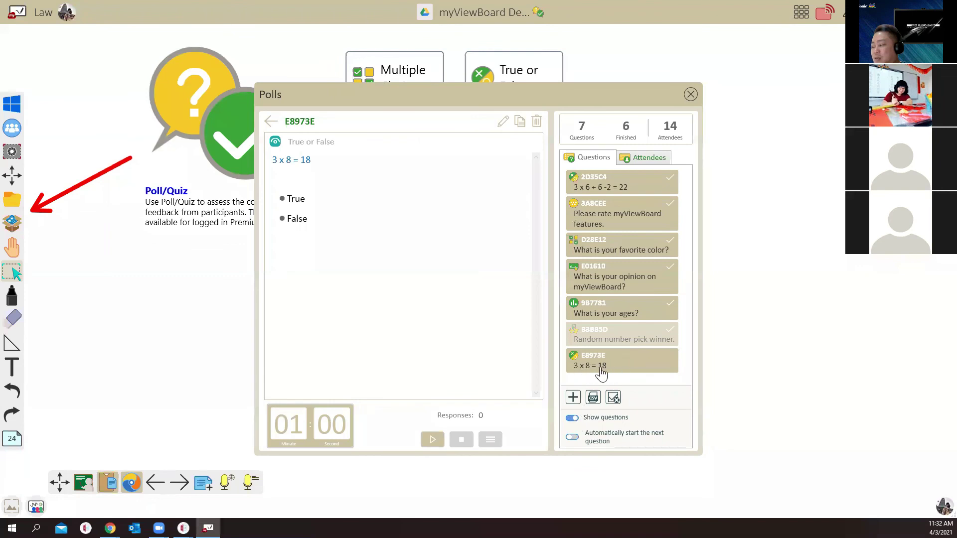
left_click(443, 442)
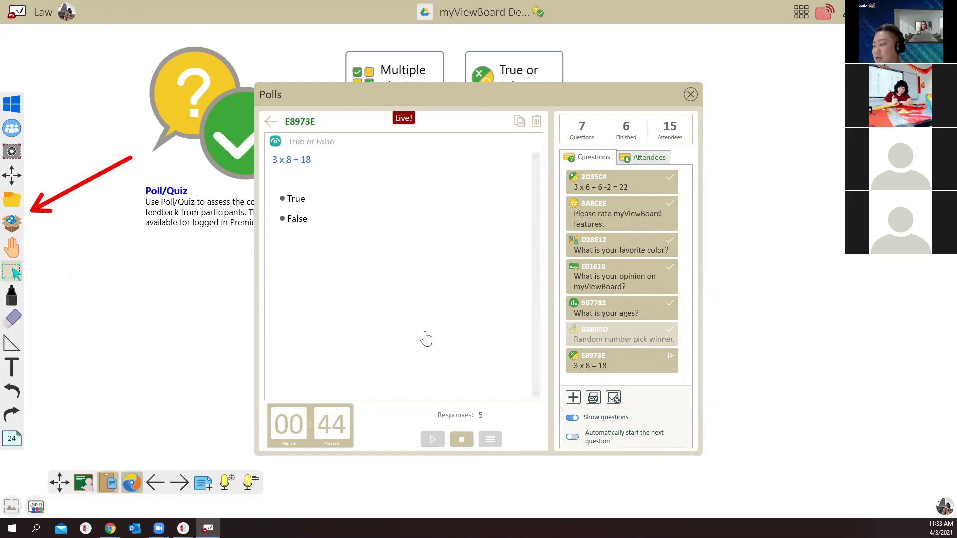
left_click(462, 439)
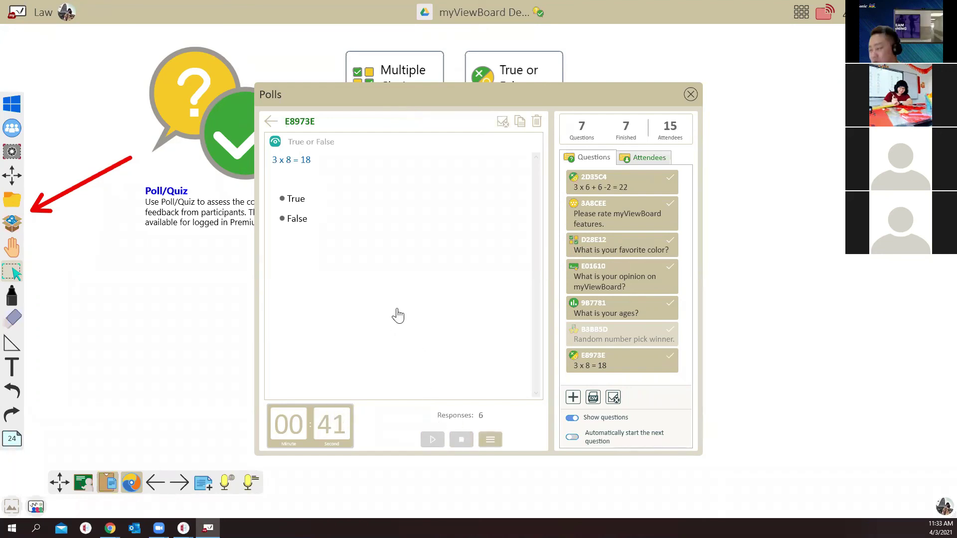
Step: Return to the list of question formats and start a Multiple choice question reading "Your favorite food?"
left_click(270, 123)
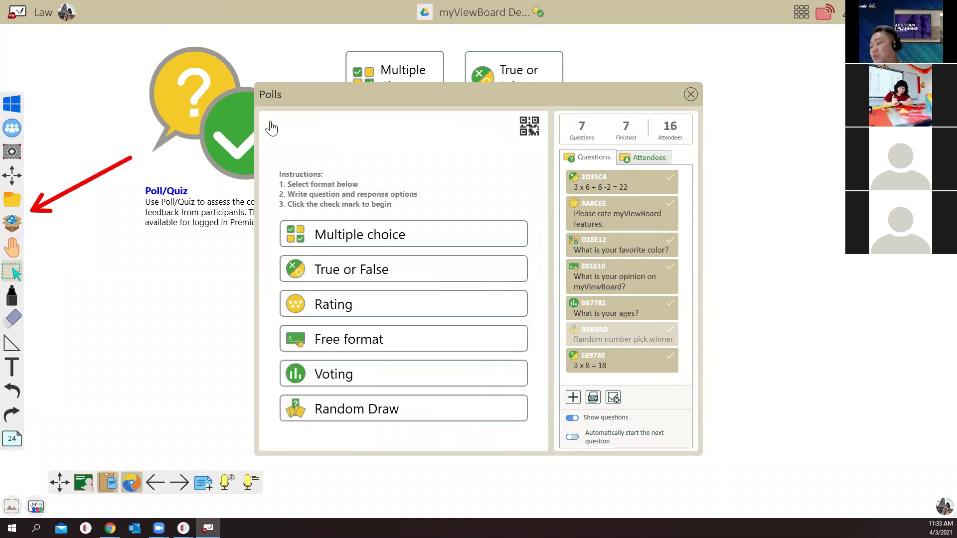
left_click(380, 243)
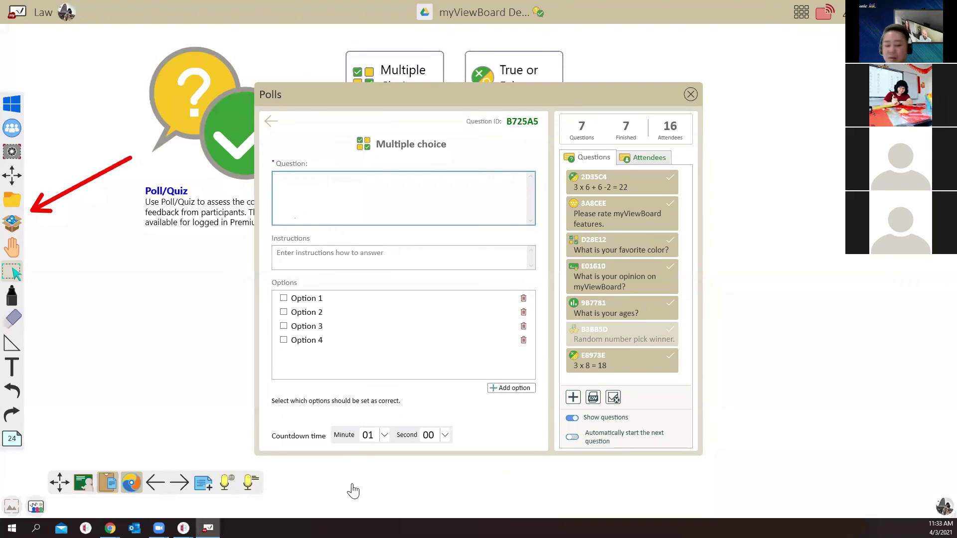
type("Your fa")
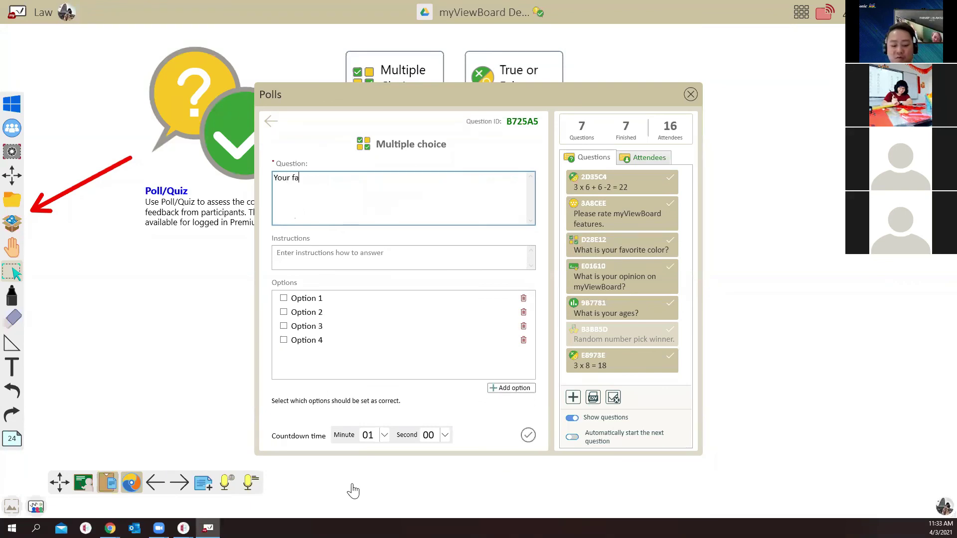
type("vorite fo")
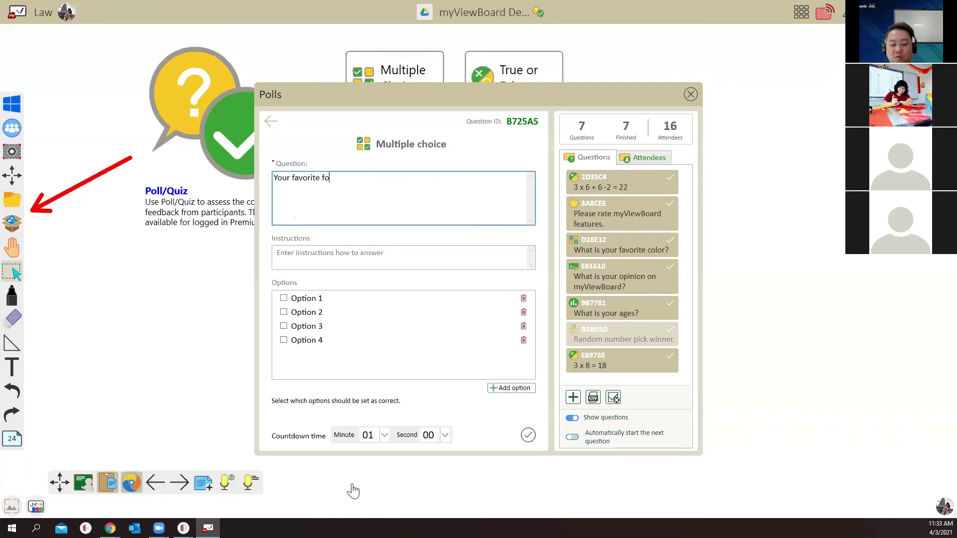
type("od?")
Step: Name the first two options "Nasi Lemak" and "Roti Canai", mark both as correct, and save the question with a 1-minute countdown
left_click(331, 295)
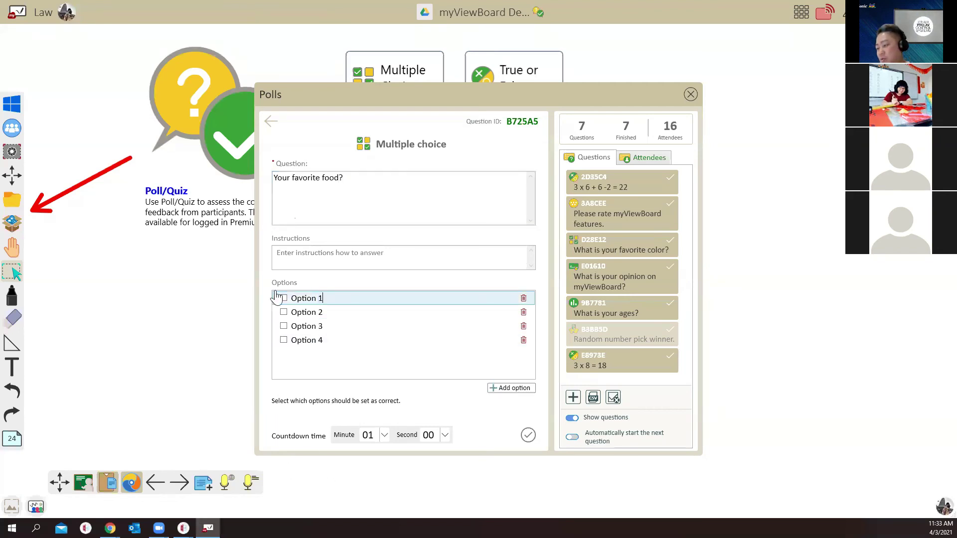
key("ctrl+a")
type("Nasi Lemak")
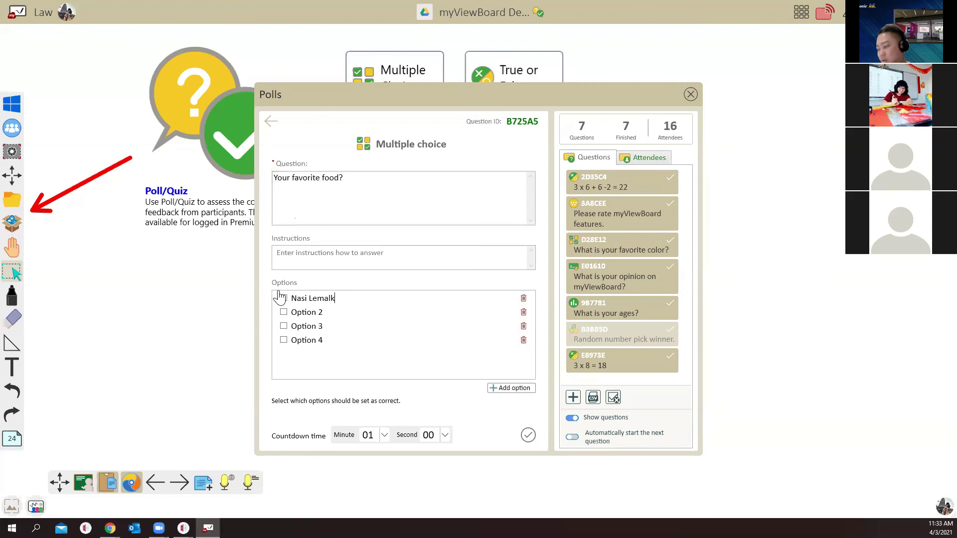
key("Return")
left_click(323, 313)
key("ctrl+a")
type("Roti Canai")
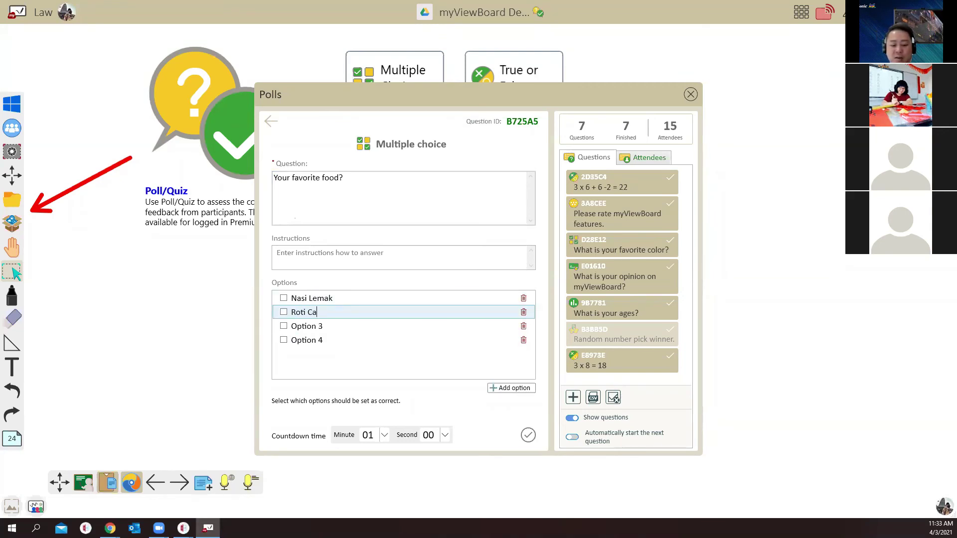
left_click(283, 298)
left_click(284, 312)
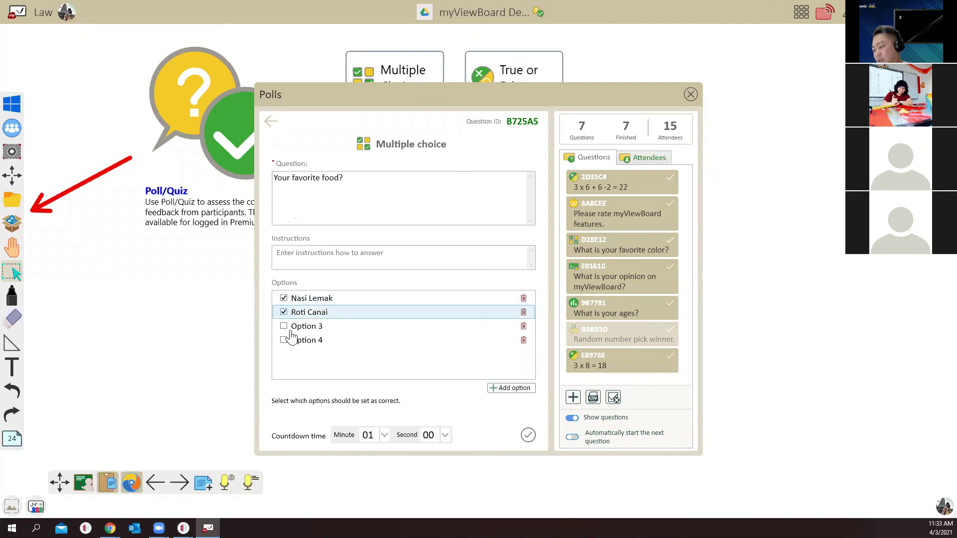
left_click(529, 436)
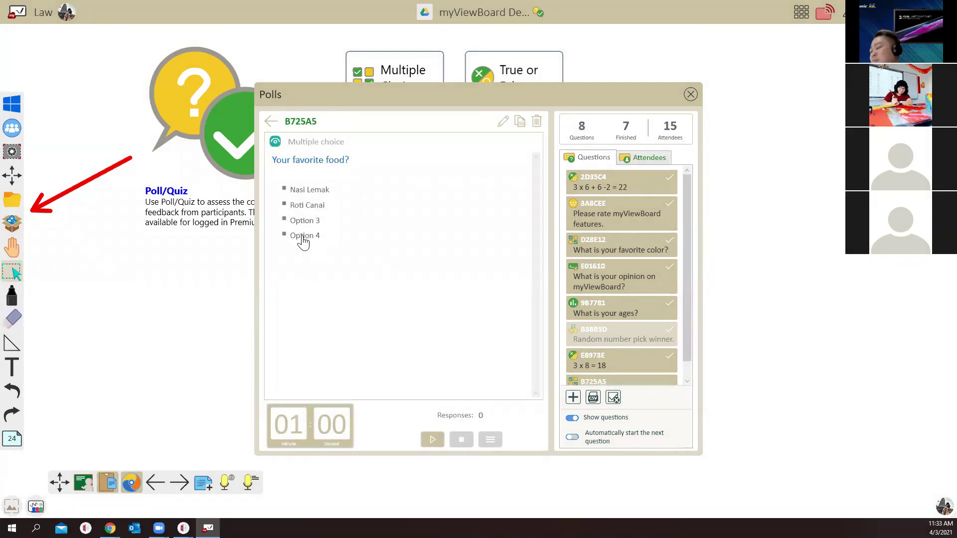
Step: Close the Polls window and open the AI Pen from the marker types
left_click_drag(543, 99, 511, 103)
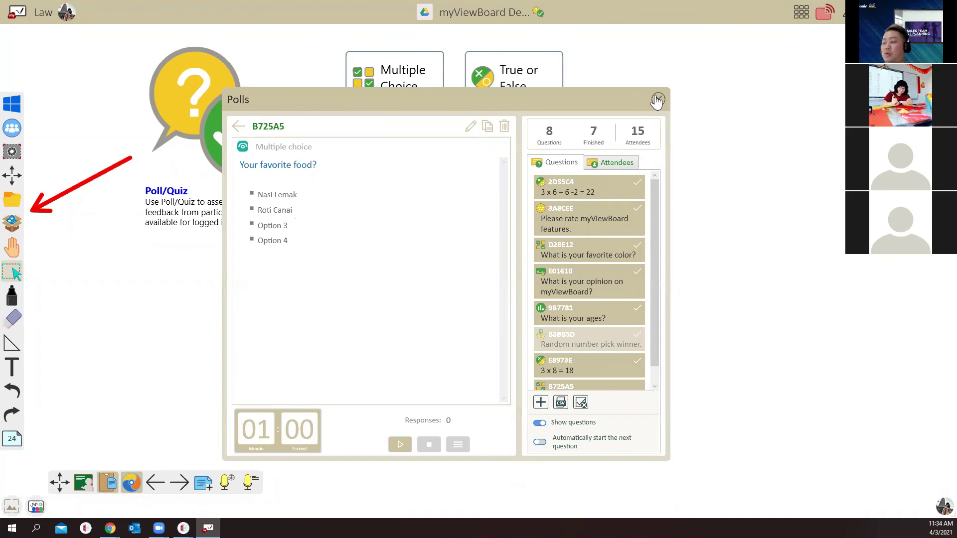
left_click(657, 101)
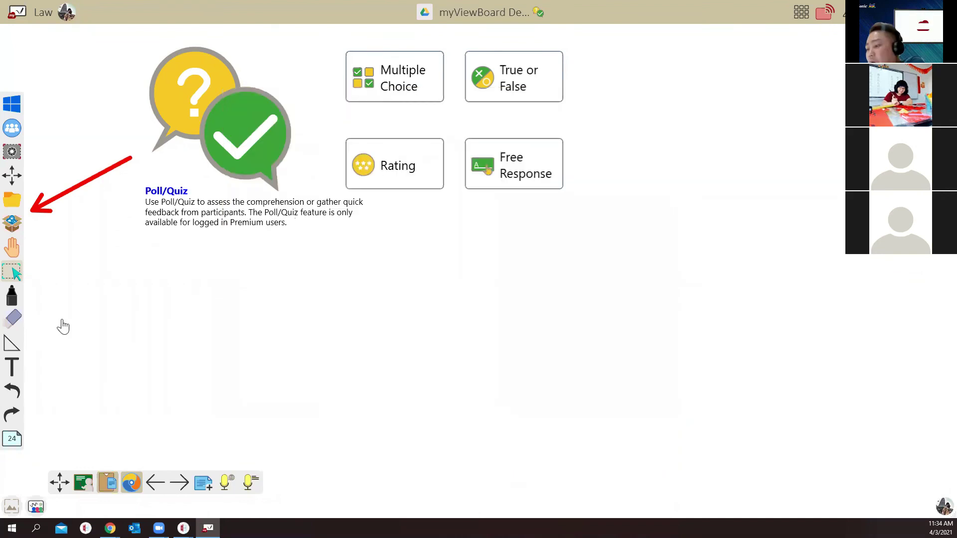
left_click(12, 299)
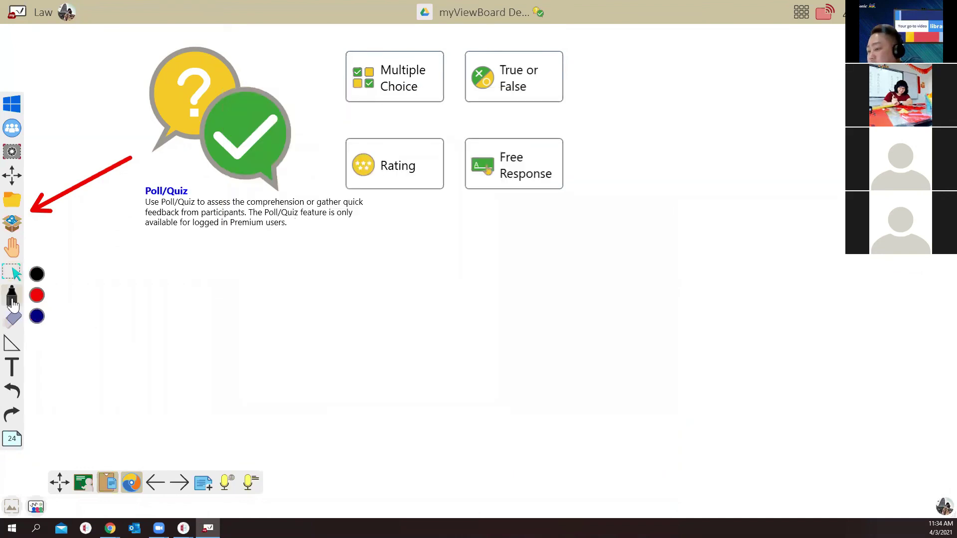
left_click(12, 301)
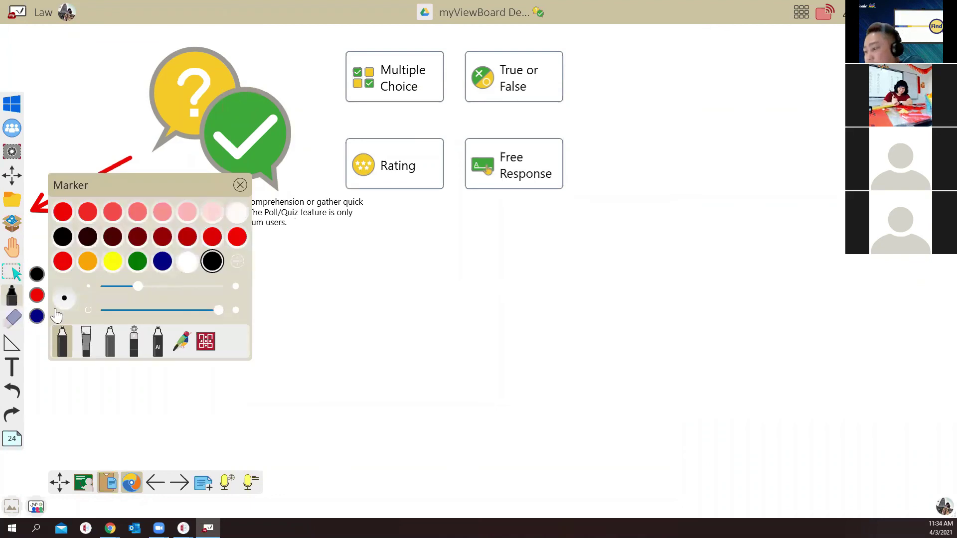
left_click(159, 348)
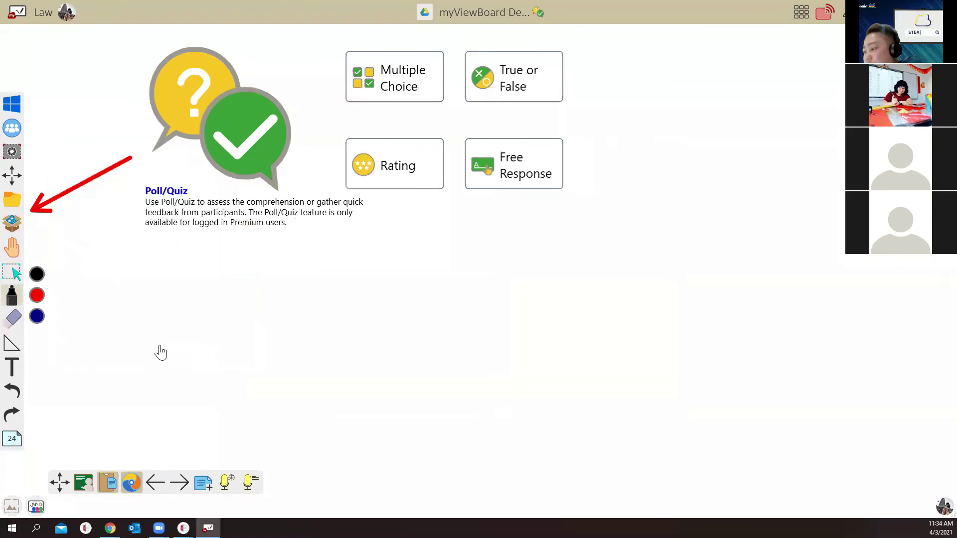
Step: Go back through the whiteboard pages to the AI Pen page, page 20
left_click(162, 488)
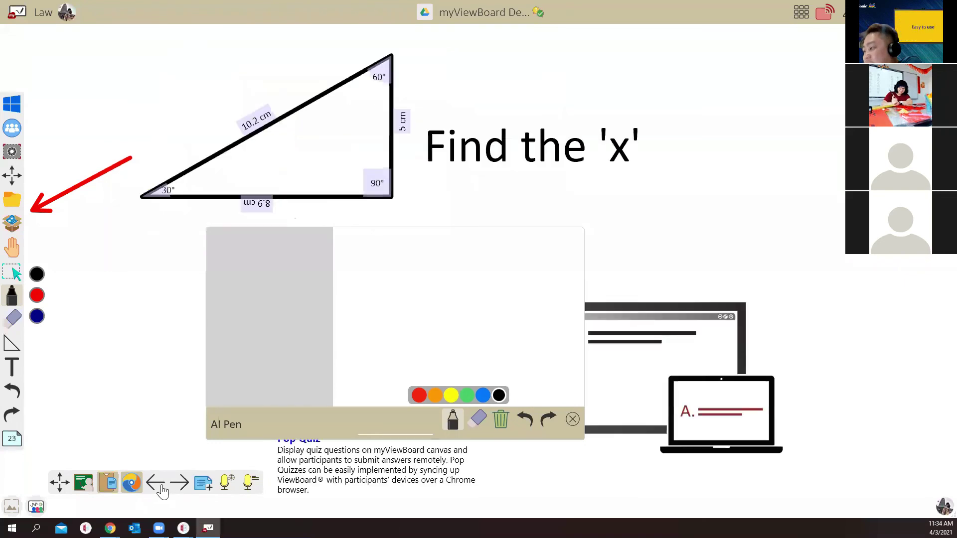
left_click(161, 487)
left_click(161, 487)
left_click(160, 487)
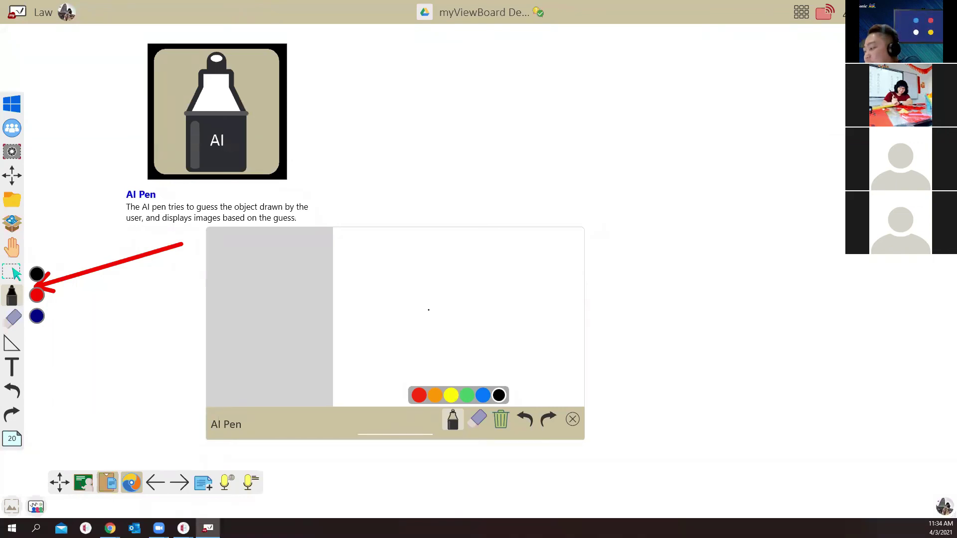
Step: Sketch a boat with a mast and triangular flag in the AI Pen drawing area
mouse_move(406, 329)
left_mouse_down()
mouse_move(520, 331)
mouse_move(491, 369)
mouse_move(439, 368)
mouse_move(405, 332)
left_mouse_up()
left_click(450, 283)
left_click_drag(454, 273, 452, 327)
mouse_move(454, 273)
left_mouse_down()
mouse_move(483, 293)
mouse_move(455, 303)
left_mouse_up()
left_click(466, 312)
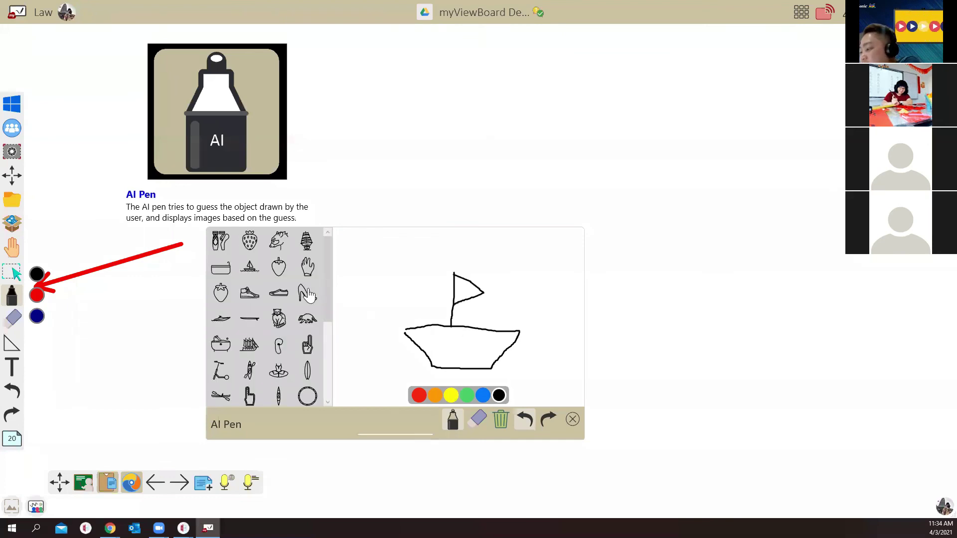
Step: Place the suggested sailboat icon on the canvas and add a sailboat photo from its image search beside it
left_click_drag(254, 273, 546, 160)
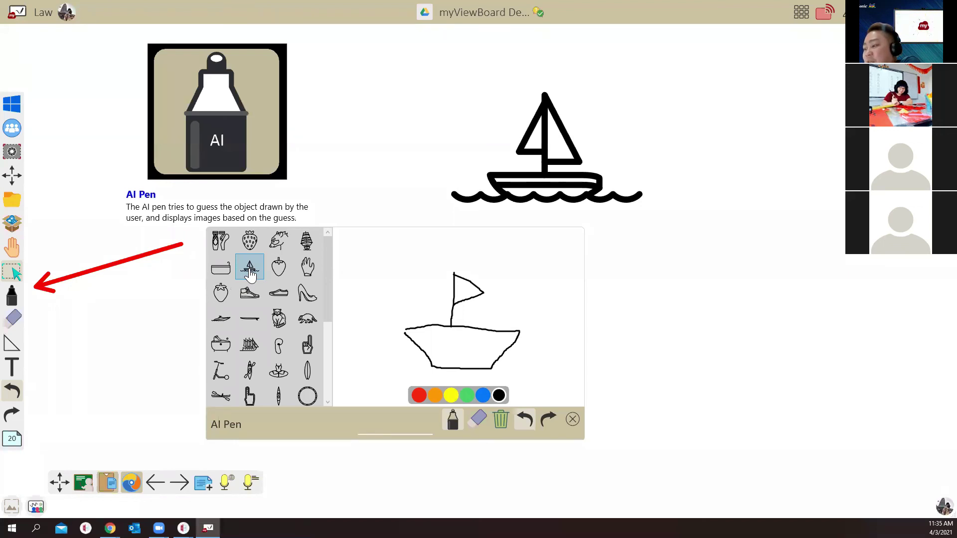
left_click(131, 483)
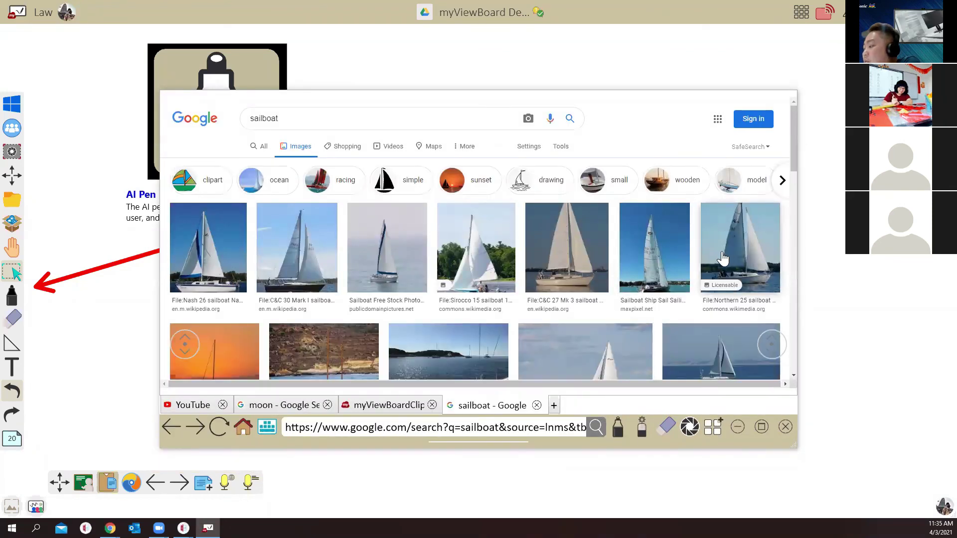
left_click_drag(820, 193, 821, 194)
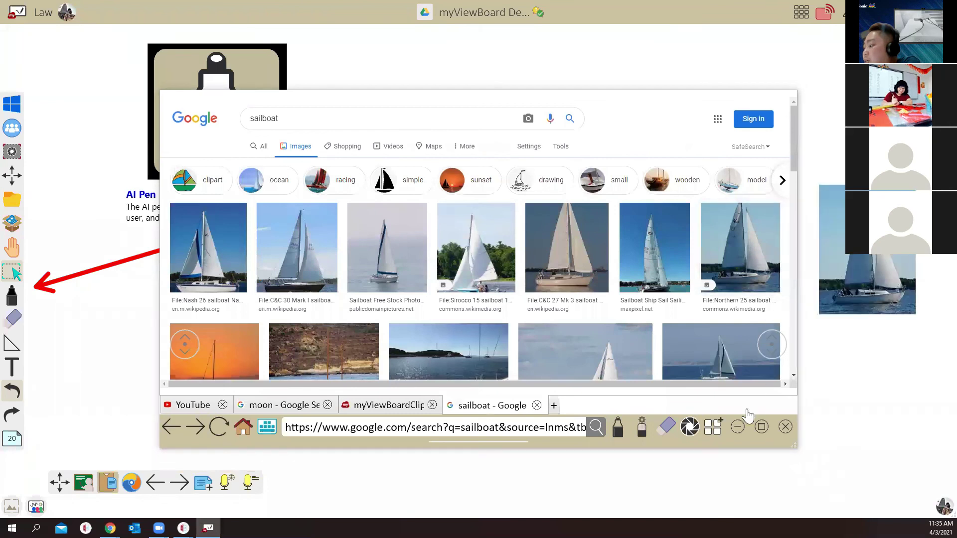
left_click_drag(881, 280, 726, 172)
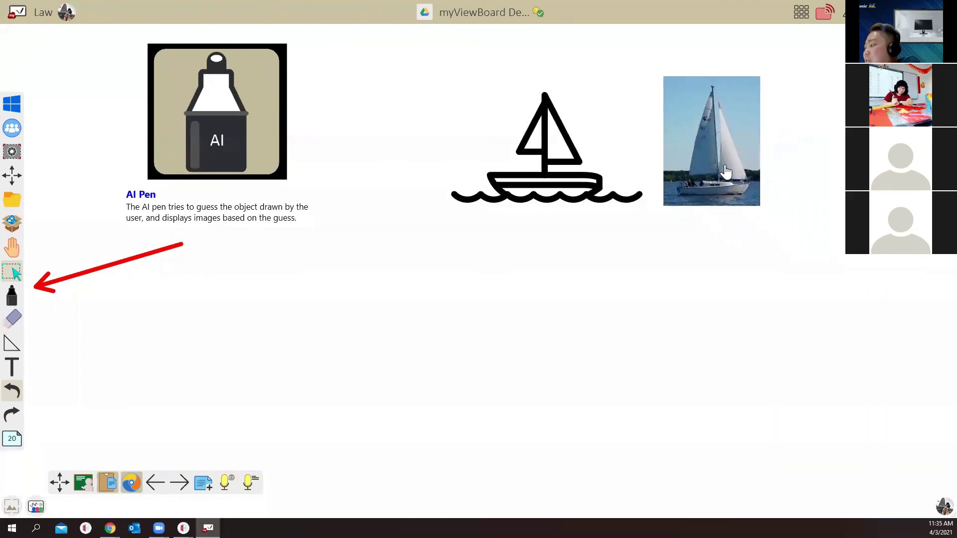
Step: Reopen the AI Pen, clear the boat sketch and draw a ball with two curved seams
left_click(12, 296)
left_click(12, 299)
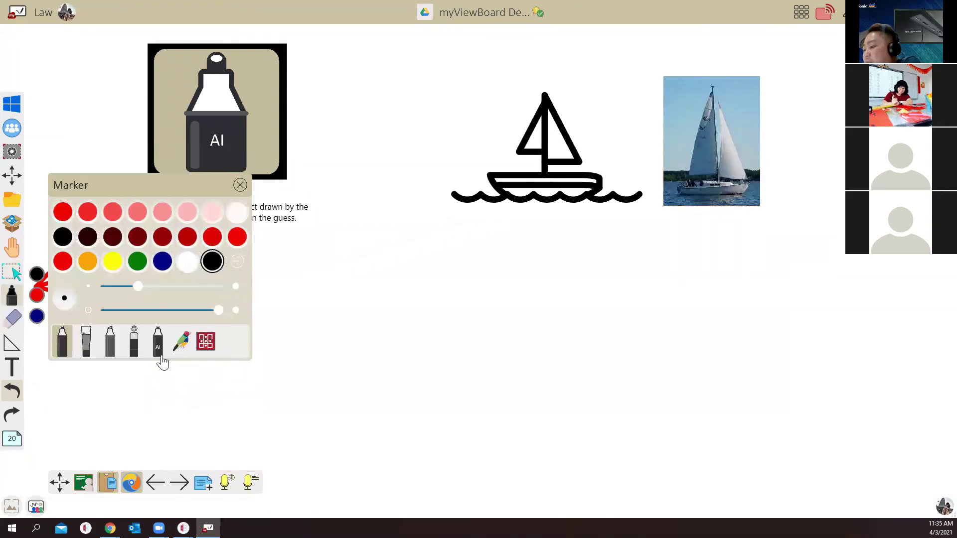
left_click(161, 358)
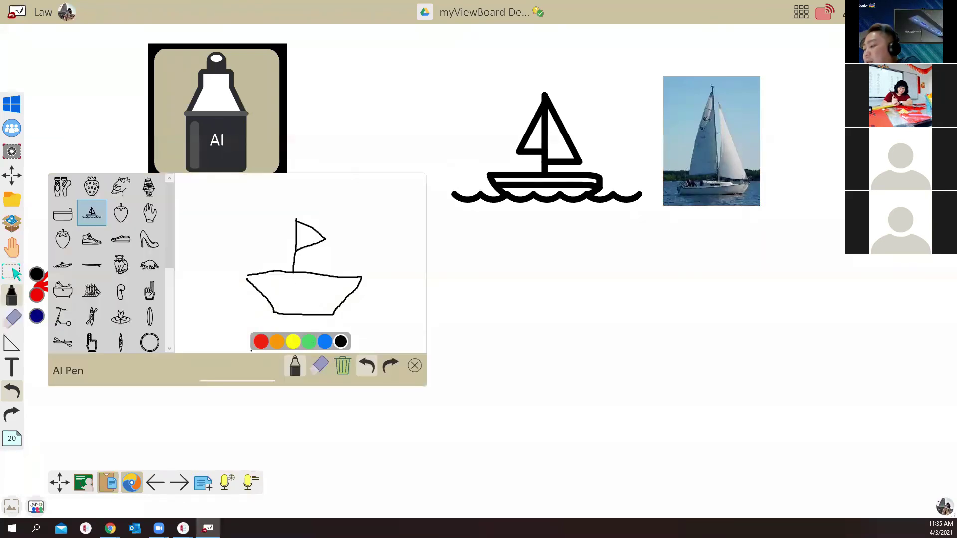
left_click_drag(223, 372, 238, 405)
left_click(358, 402)
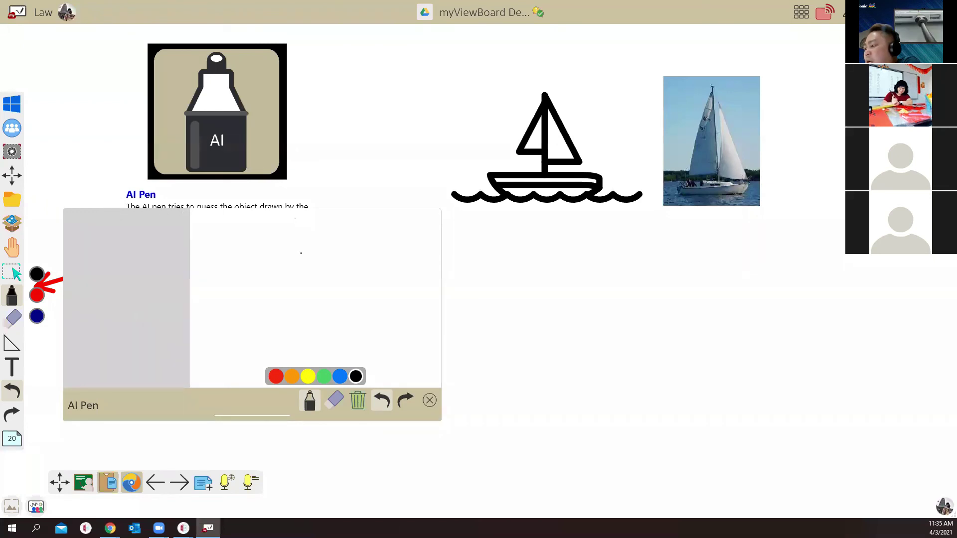
mouse_move(298, 259)
left_mouse_down()
mouse_move(278, 261)
mouse_move(343, 267)
mouse_move(298, 255)
mouse_move(303, 333)
mouse_move(342, 329)
left_mouse_up()
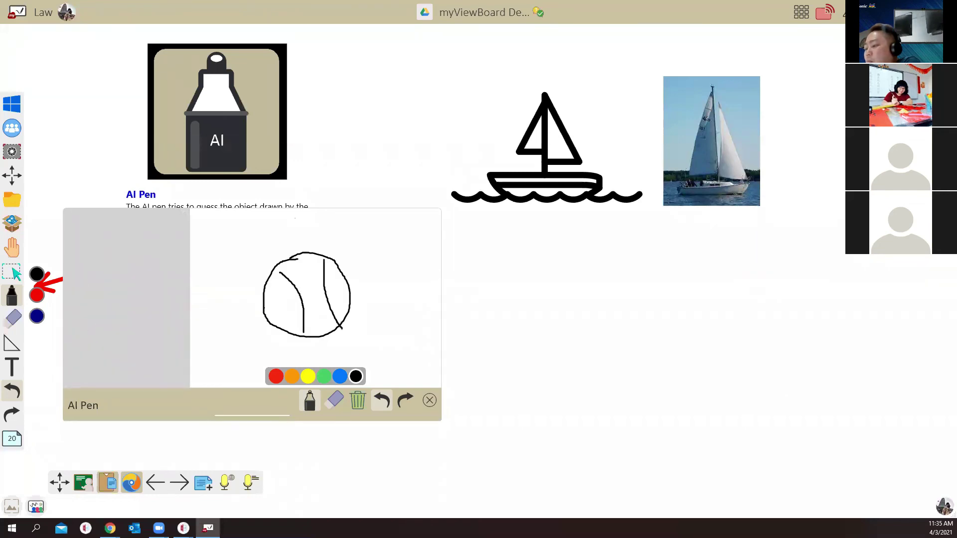
Step: Place the suggested basketball icon and an orange basketball picture from its image search on the canvas, and close the AI Pen
left_click_drag(136, 248, 540, 289)
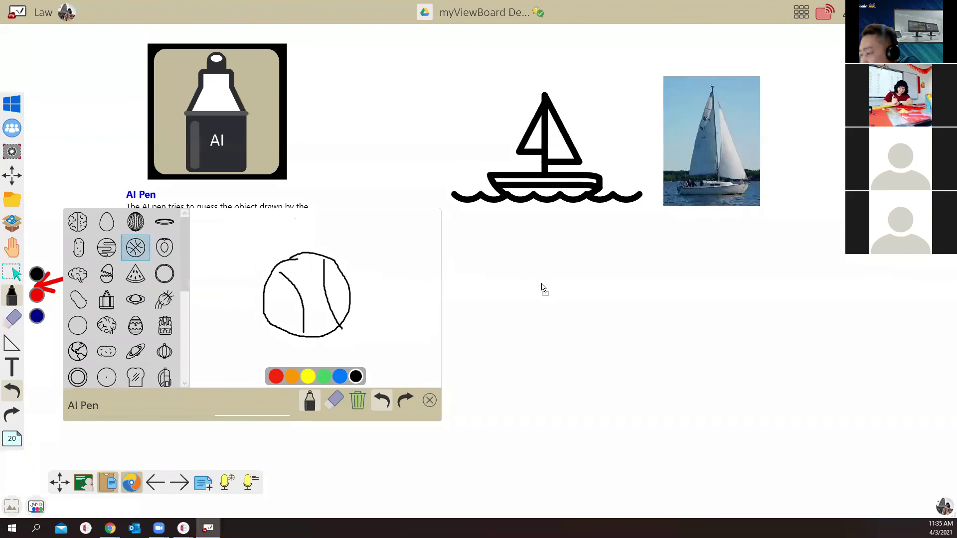
left_click(136, 249)
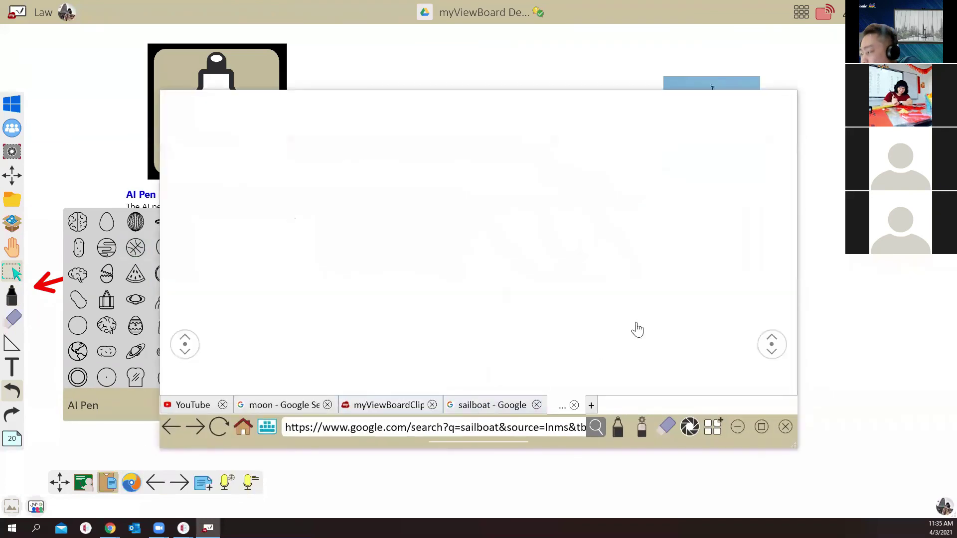
left_click_drag(219, 254, 832, 274)
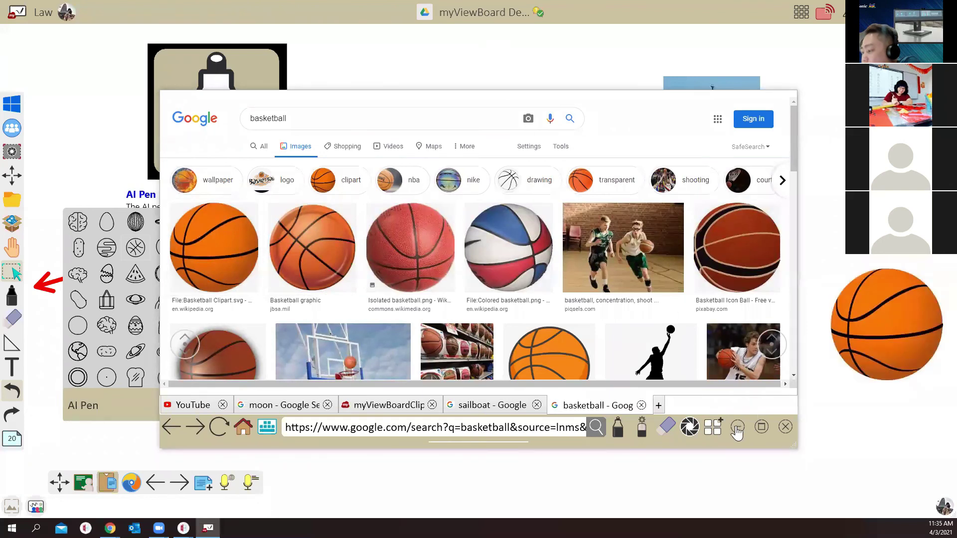
left_click(737, 427)
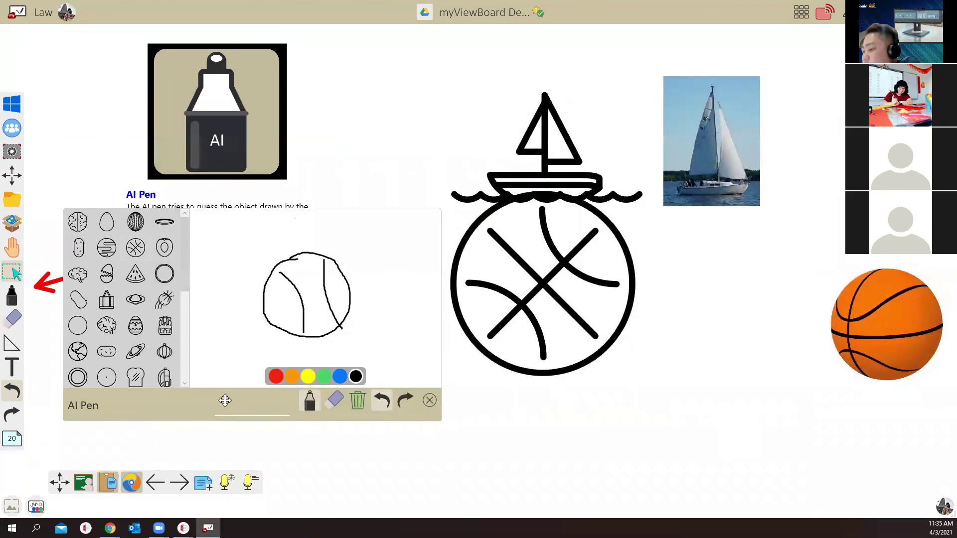
left_click_drag(225, 400, 200, 438)
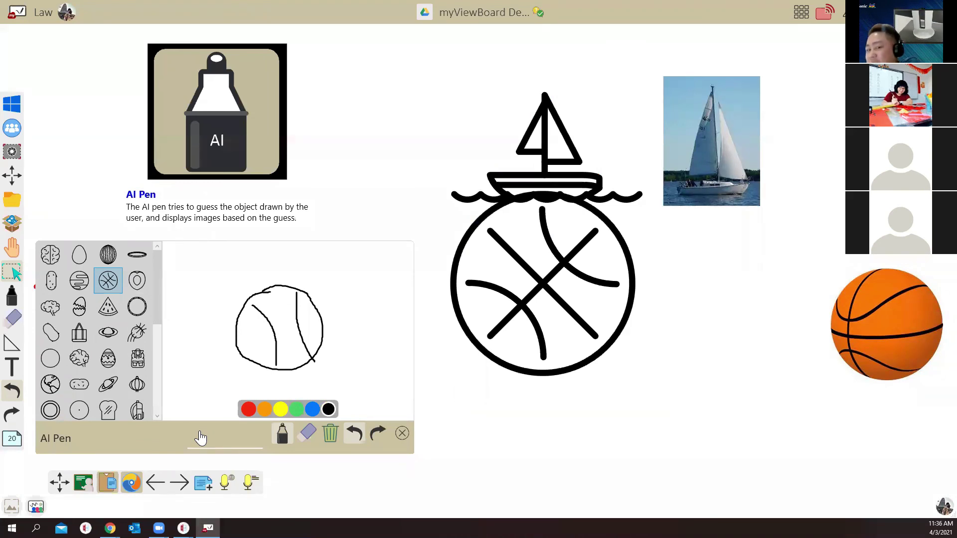
left_click(402, 433)
left_click(14, 202)
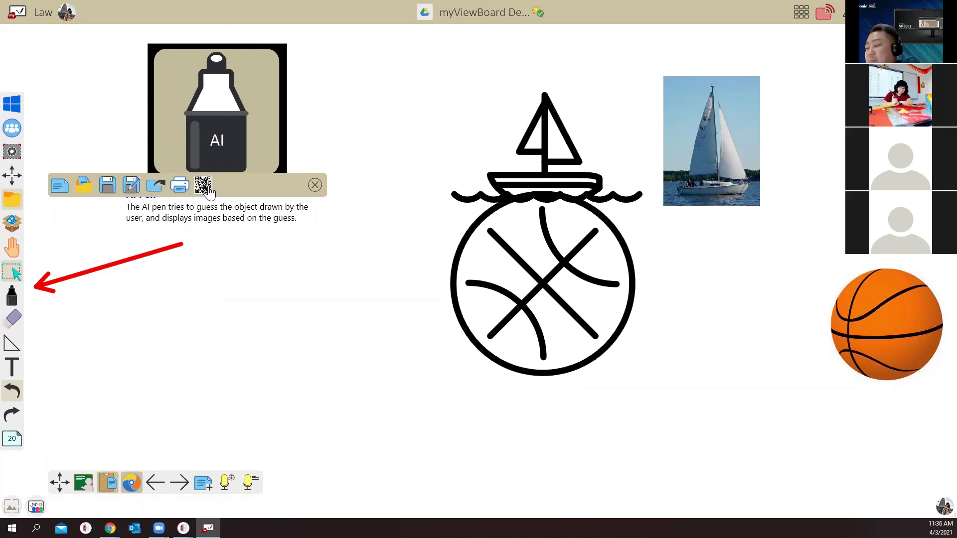
left_click(85, 189)
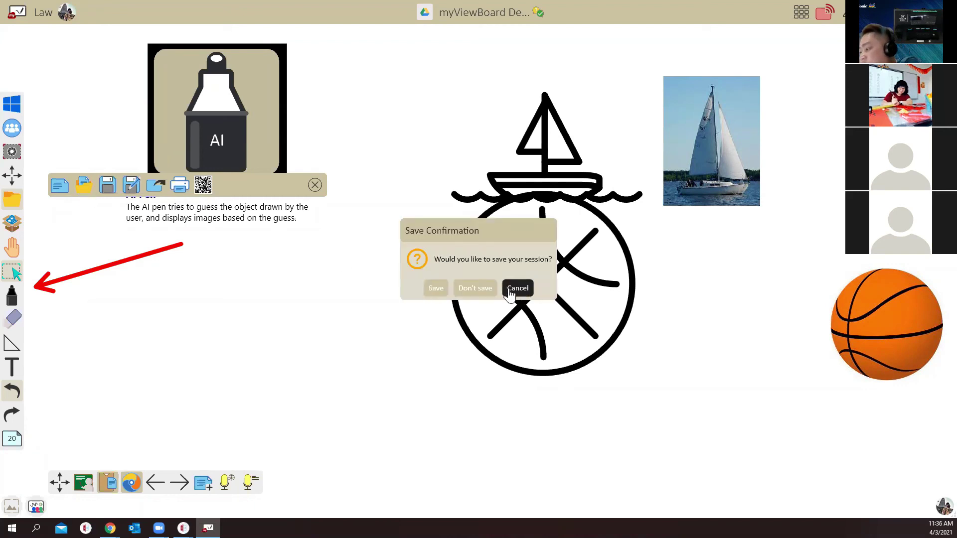
left_click(517, 289)
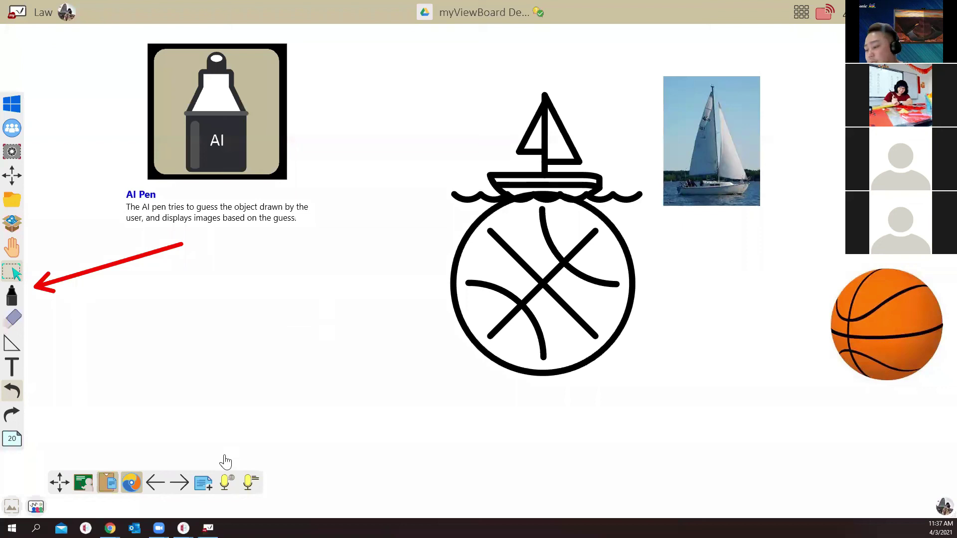
Step: Switch to the myViewBoard Poll/Quiz participant page in Chrome in a maximized window
mouse_move(110, 528)
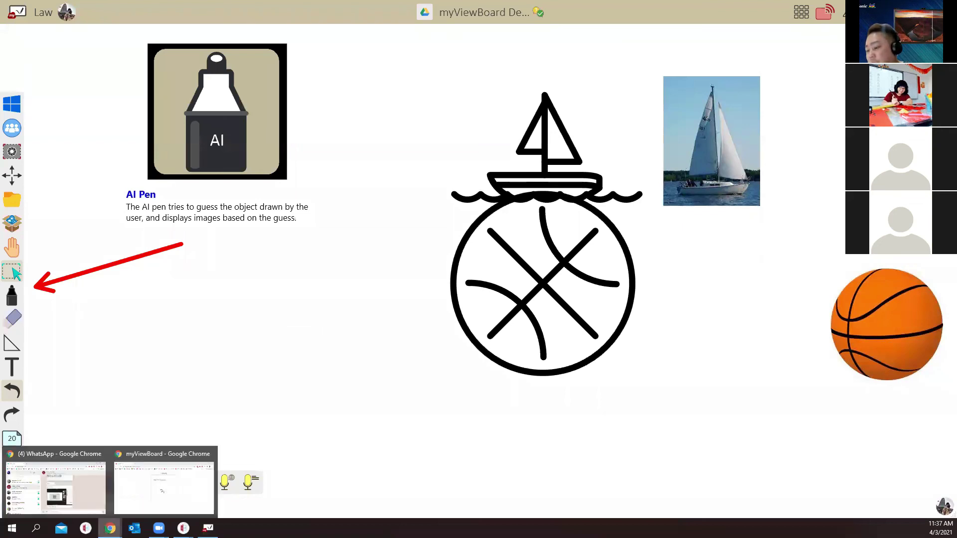
left_click(155, 476)
double_click(524, 84)
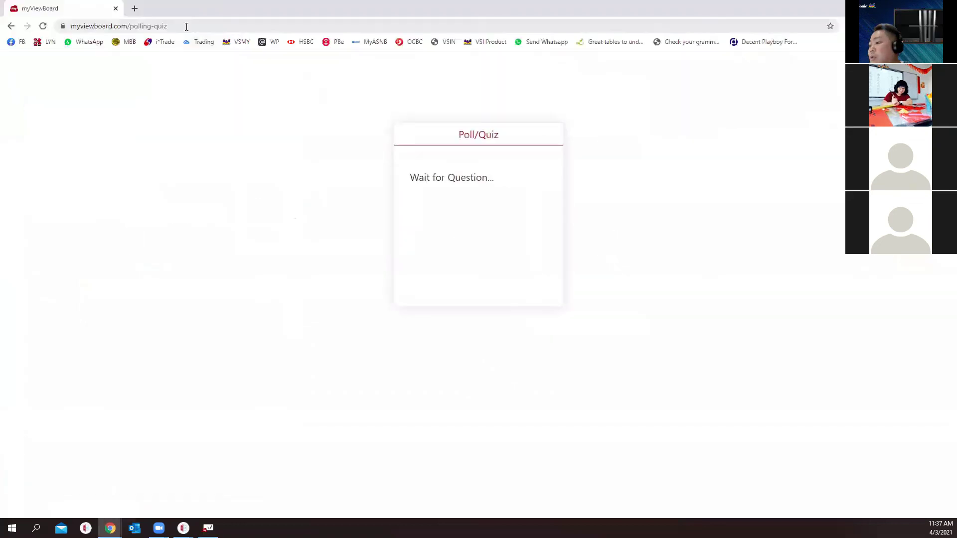
Step: Open myviewboard.com in a new browser tab and go to the Whiteboard for Windows section of its Downloads page
left_click(134, 8)
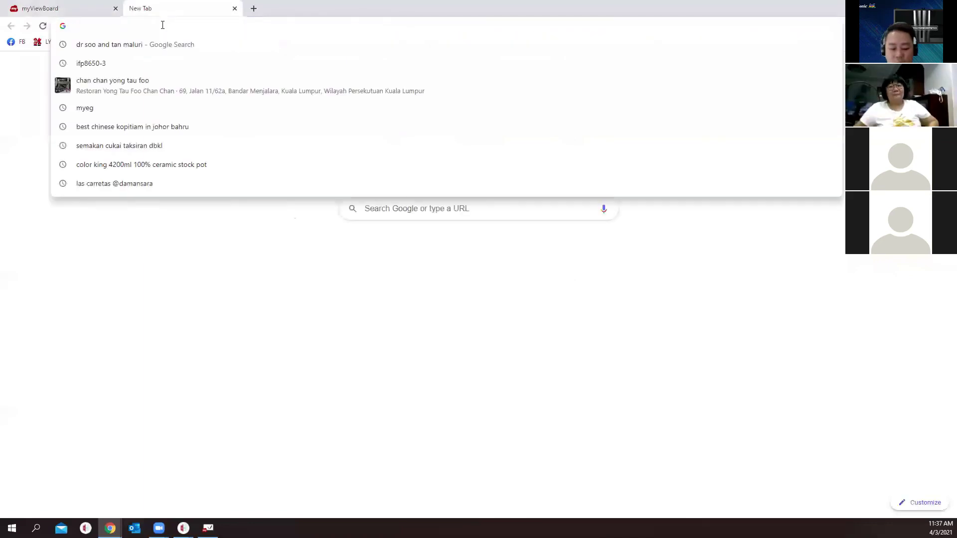
type("myviewboard.com")
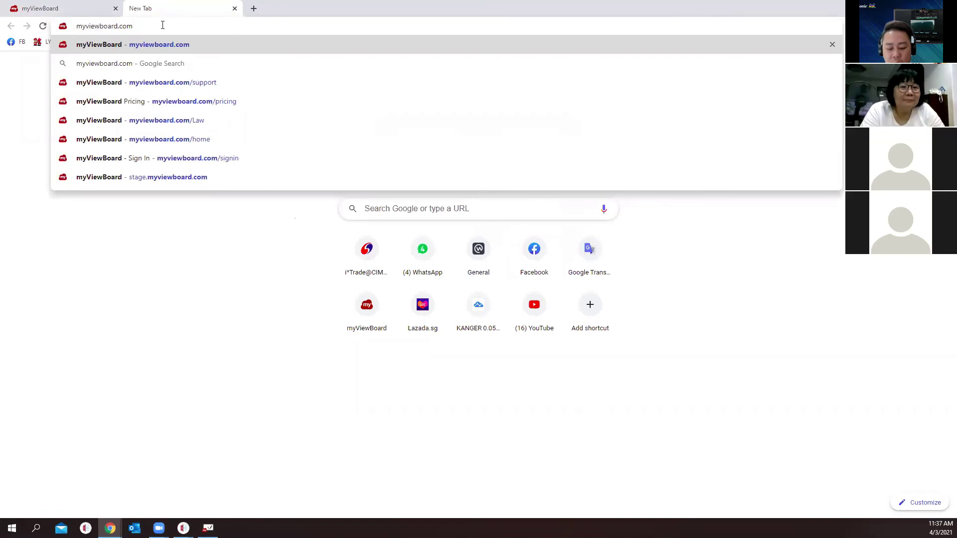
key("Return")
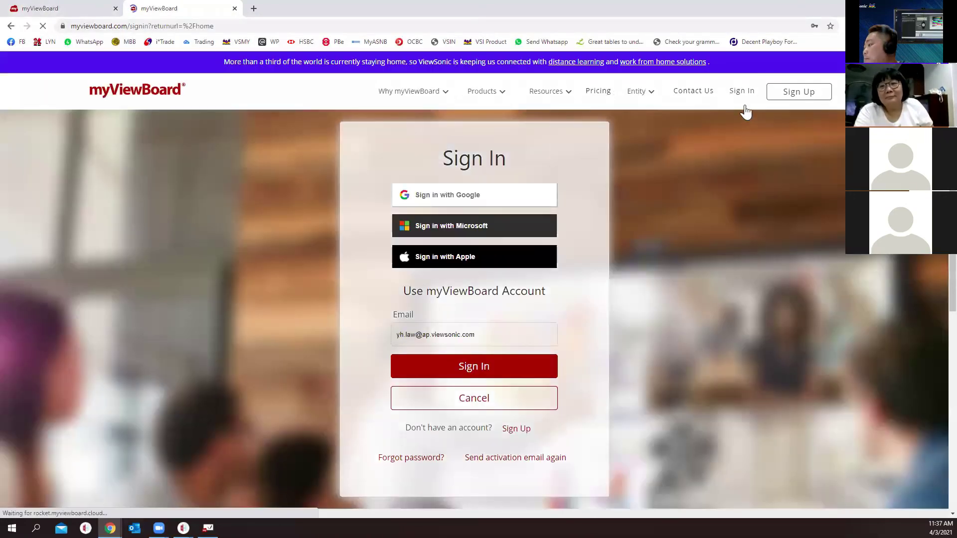
mouse_move(562, 98)
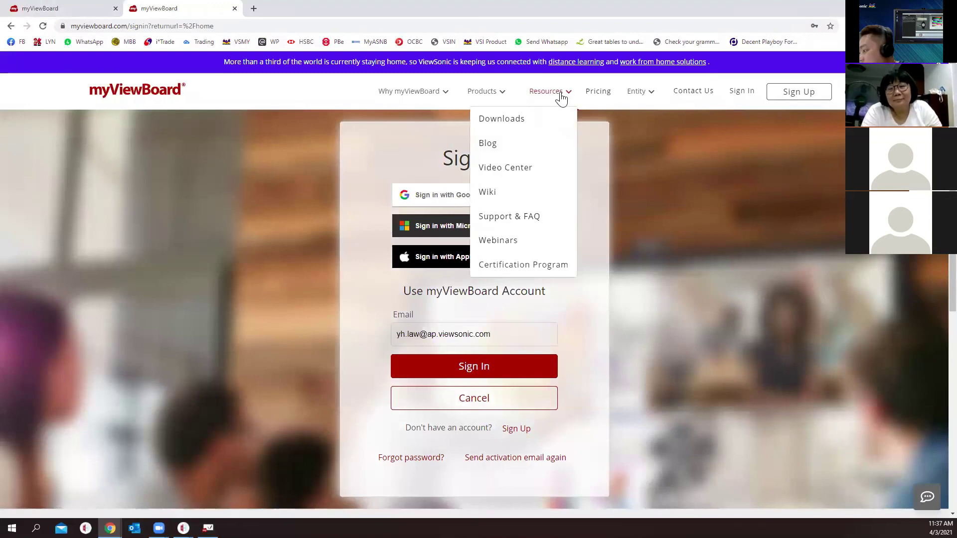
left_click(539, 122)
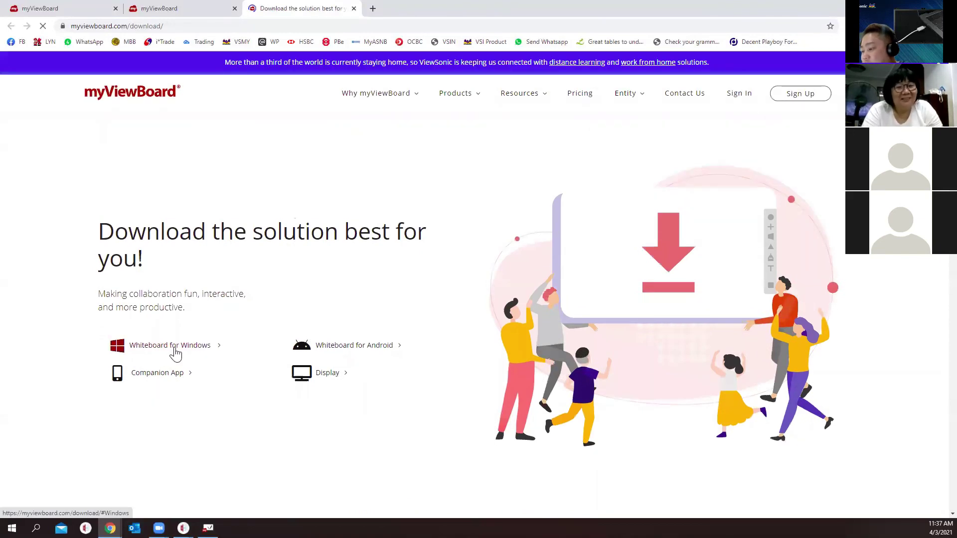
left_click(174, 352)
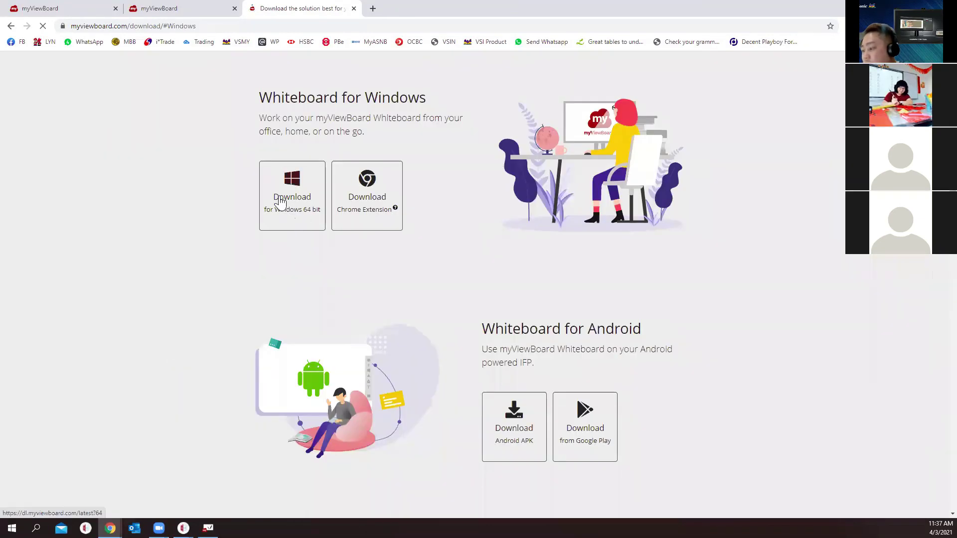
Step: Start downloading the Windows 64 bit installer, saving myViewBoard64_setup_2.41.6.0.msi to the Desktop
left_click(305, 204)
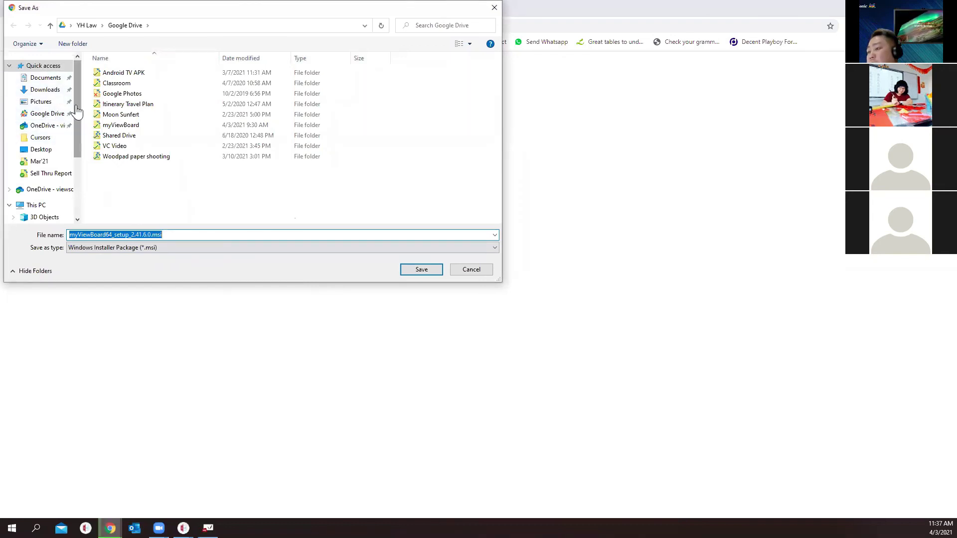
scroll(74, 130, "down", 2)
left_click(59, 187)
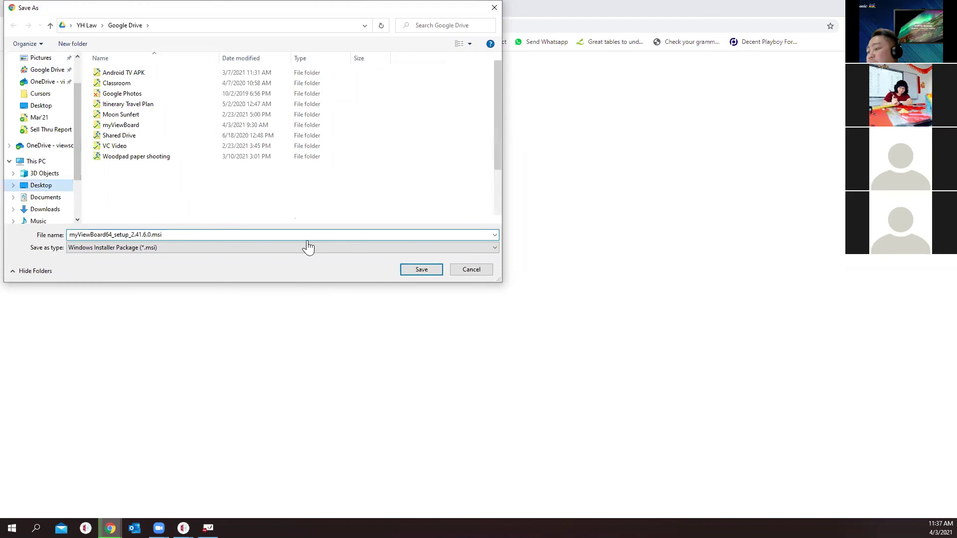
key("Return")
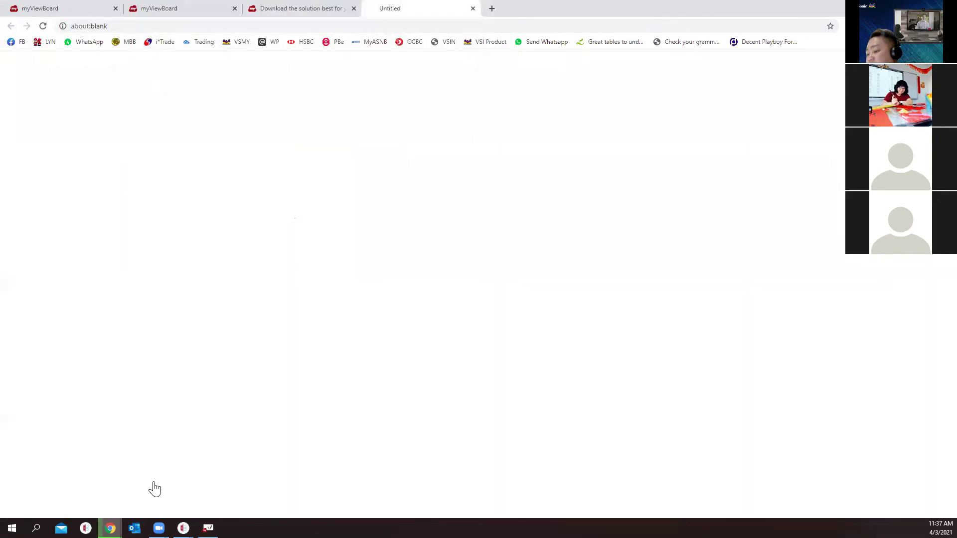
Step: Cancel the running installer download from Chrome's full downloads list and close that list
left_click(107, 505)
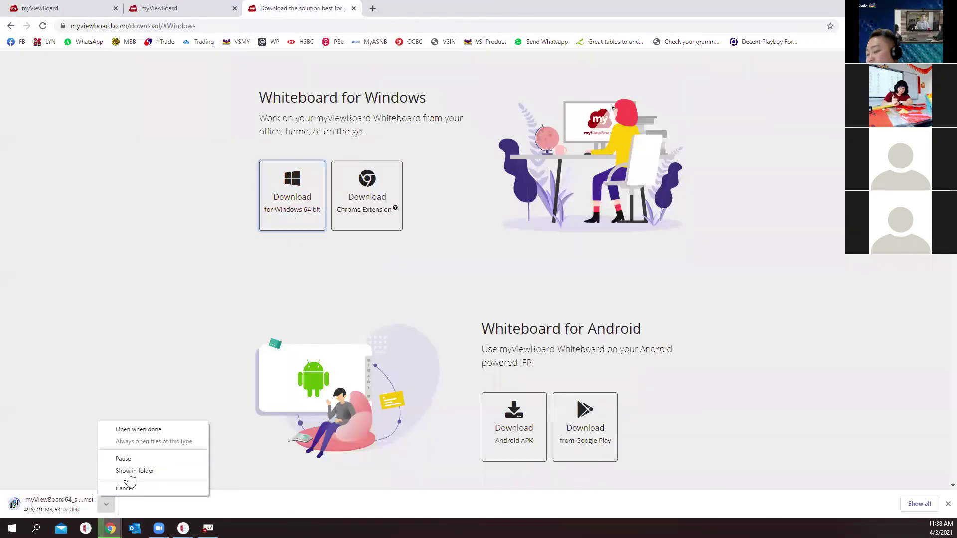
left_click(918, 504)
left_click(919, 504)
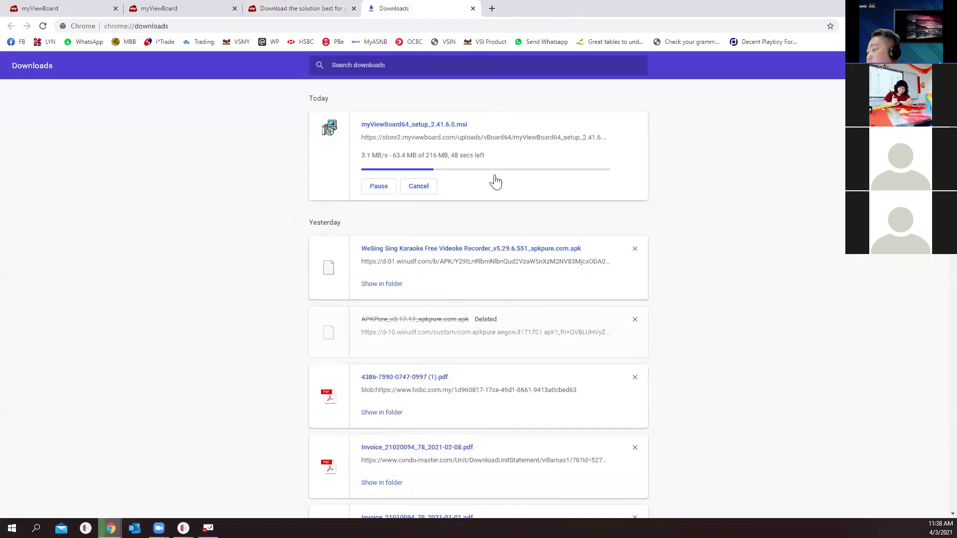
left_click(419, 187)
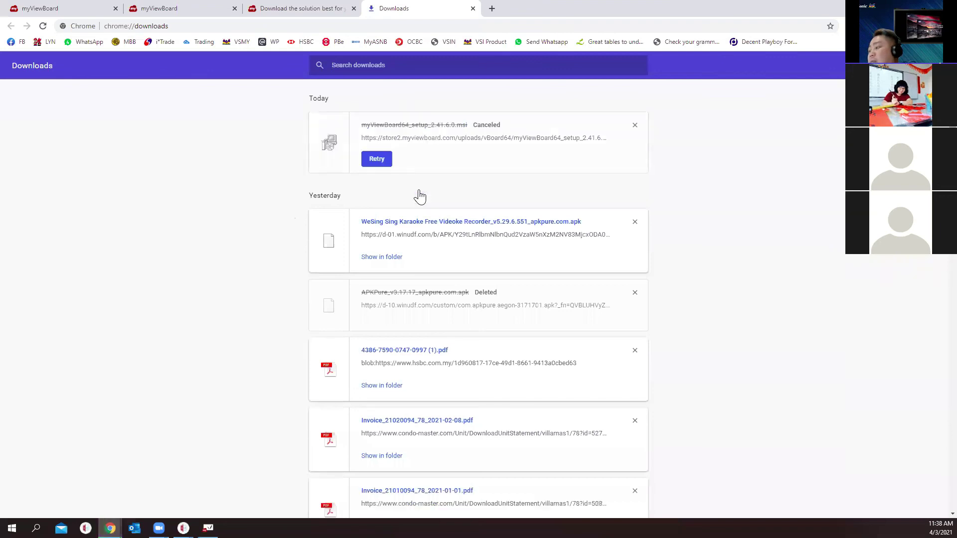
left_click(473, 8)
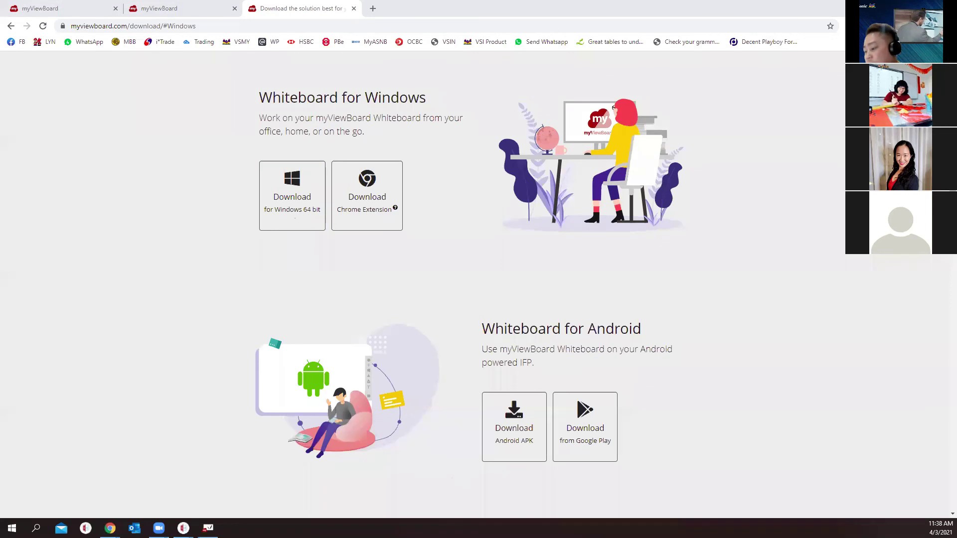
Step: Switch to myViewBoard, reopen Poll/Quiz and display the results of the True or False question 3 x 6 + 6 -2 = 22
left_click(208, 528)
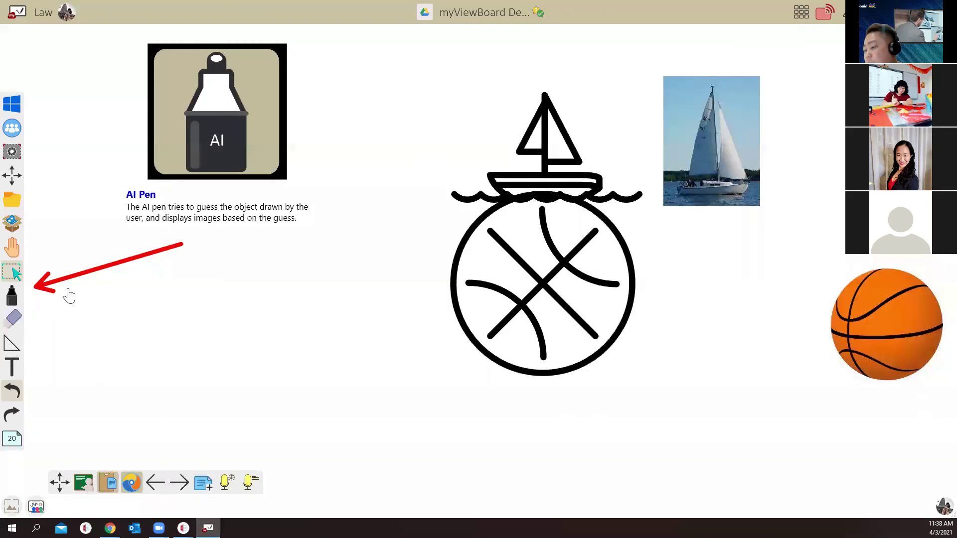
left_click(10, 224)
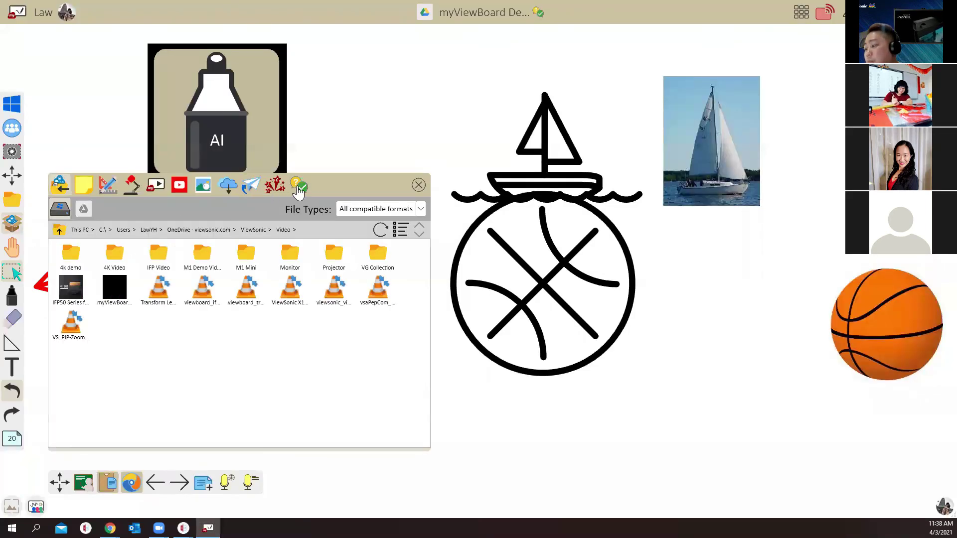
left_click(298, 188)
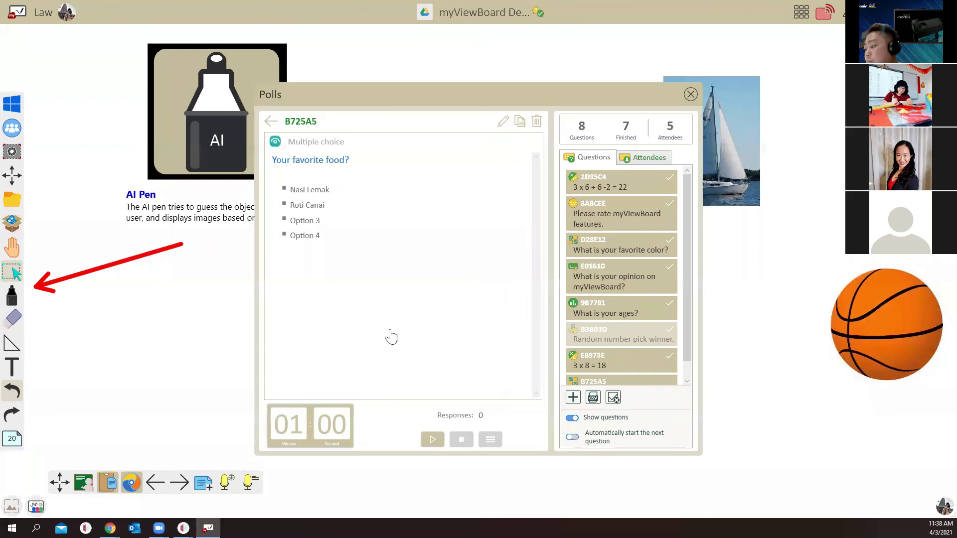
left_click(613, 190)
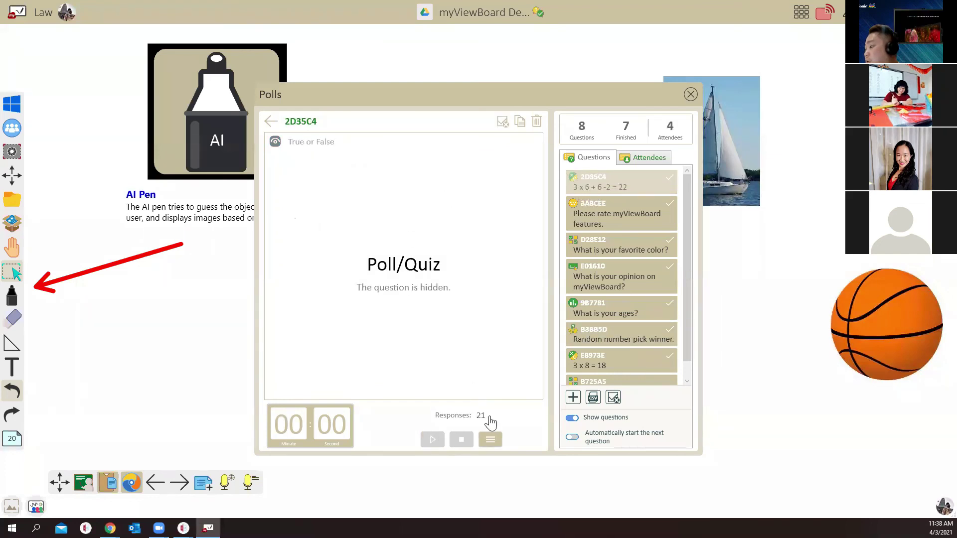
left_click(491, 443)
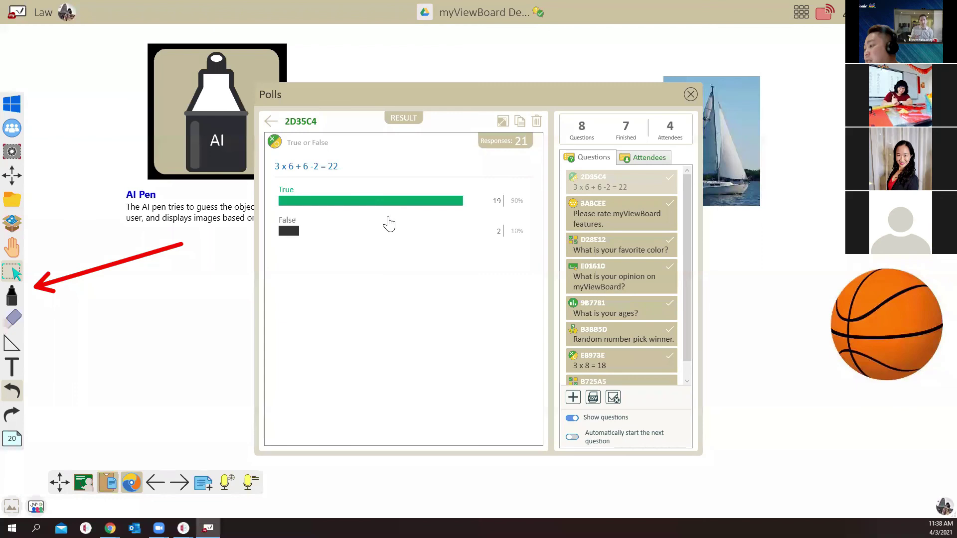
Step: Return to the question view and display the results of the rating question "Please rate myViewBoard features."
left_click(274, 122)
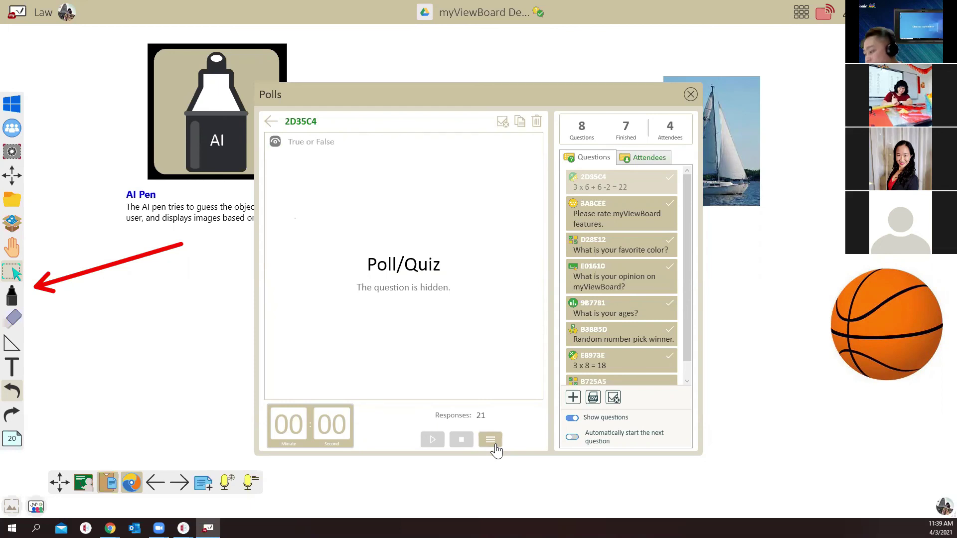
left_click(608, 222)
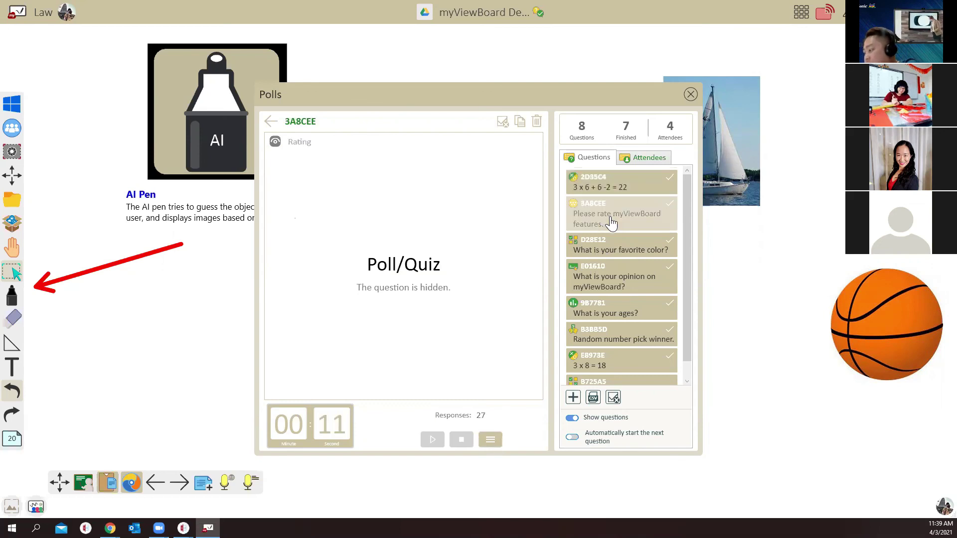
left_click(492, 445)
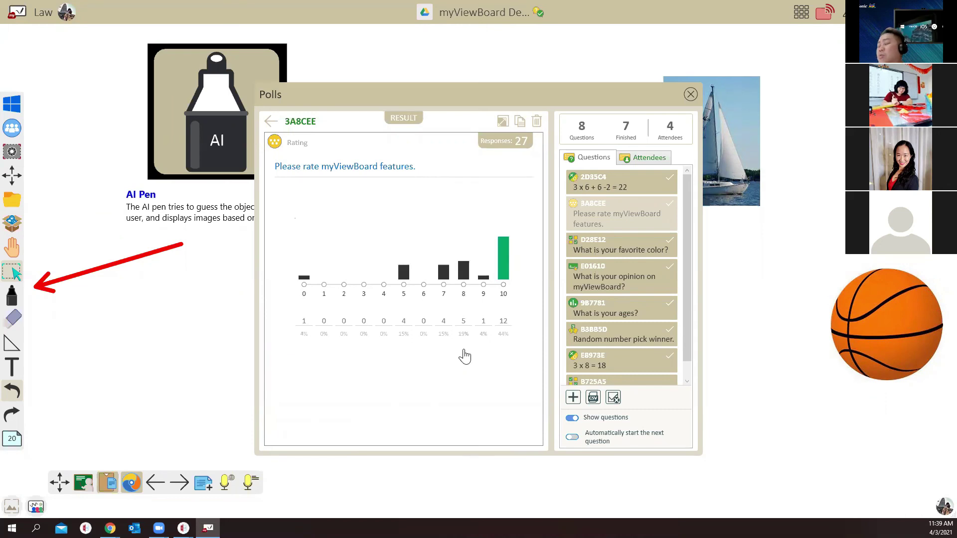
left_click(463, 352)
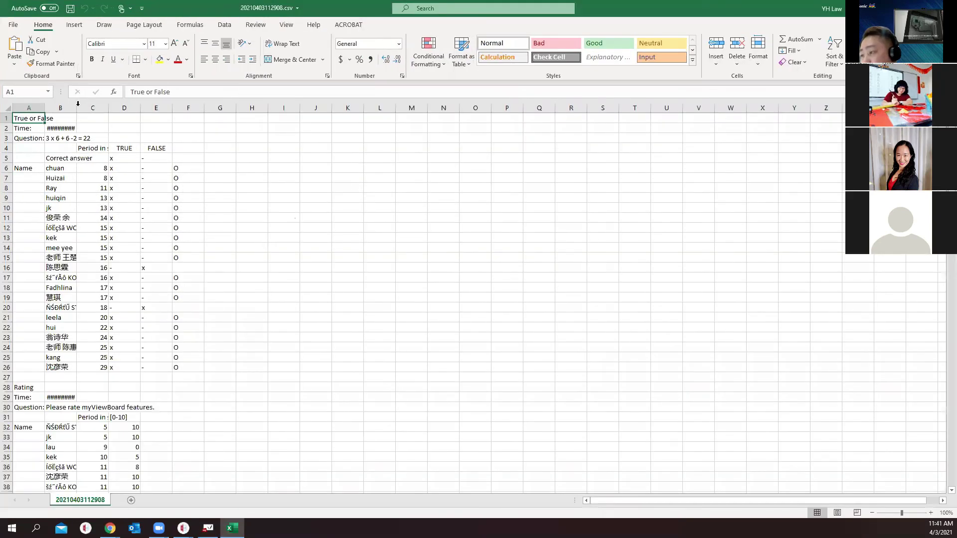
Step: Fit the width of column B to its contents in the exported poll results spreadsheet
double_click(78, 106)
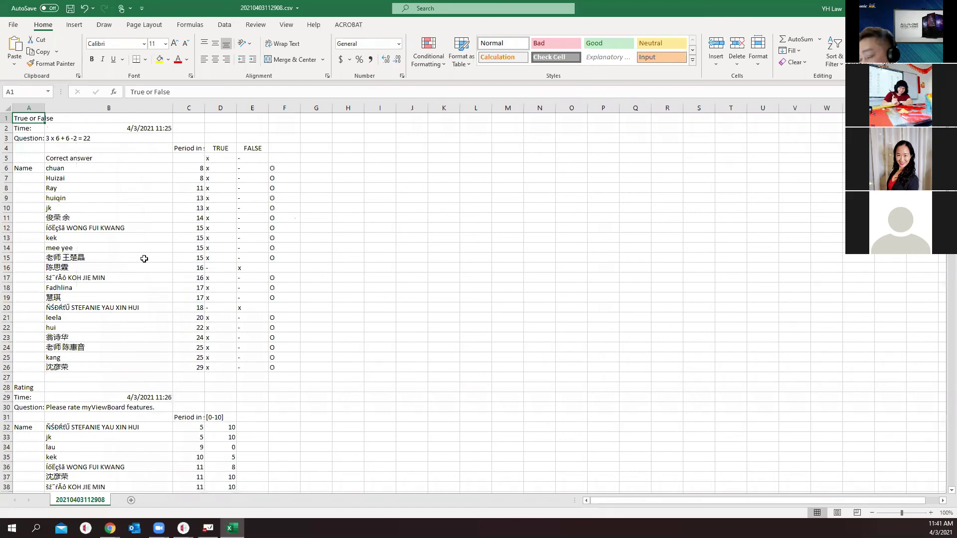
scroll(144, 258, "down", 9)
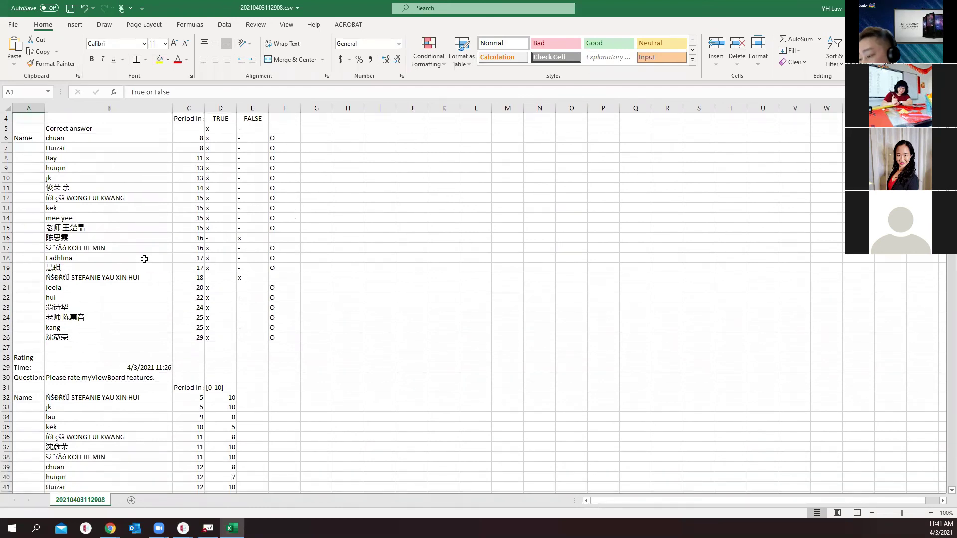
scroll(142, 257, "up", 7, "ctrl")
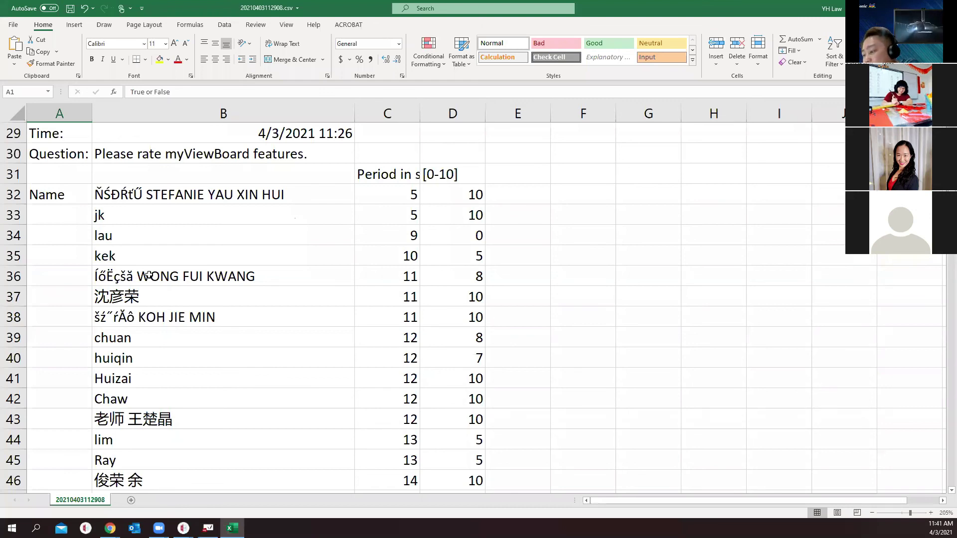
Step: Examine how participants' names are recorded in column B, highlighting the garbled characters before the name in B79
left_click(150, 256)
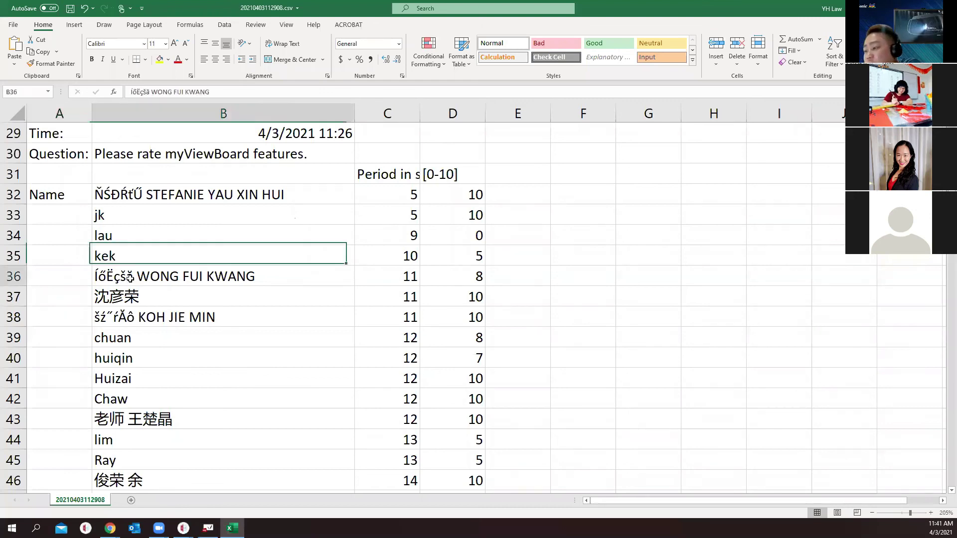
left_click(160, 297)
scroll(160, 294, "down", 14)
double_click(152, 297)
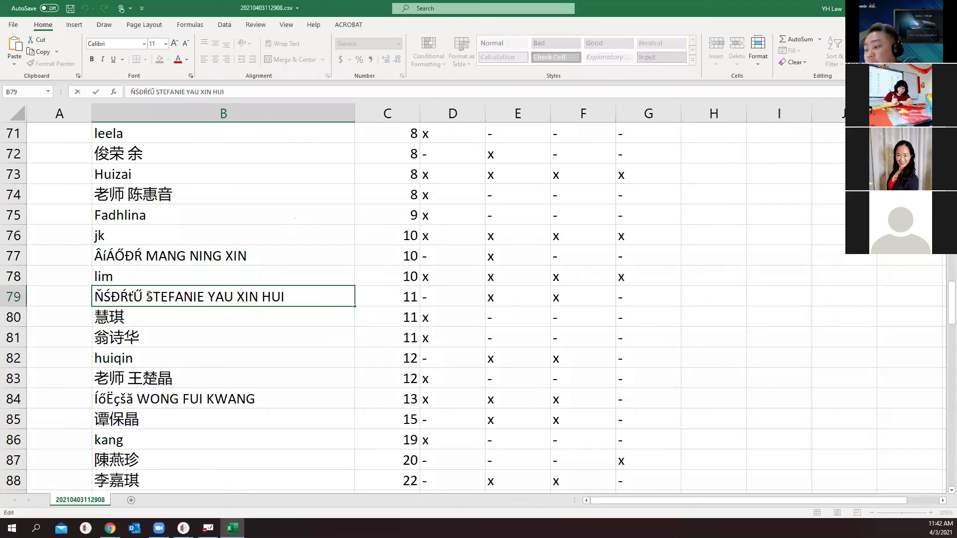
left_click_drag(146, 296, 83, 294)
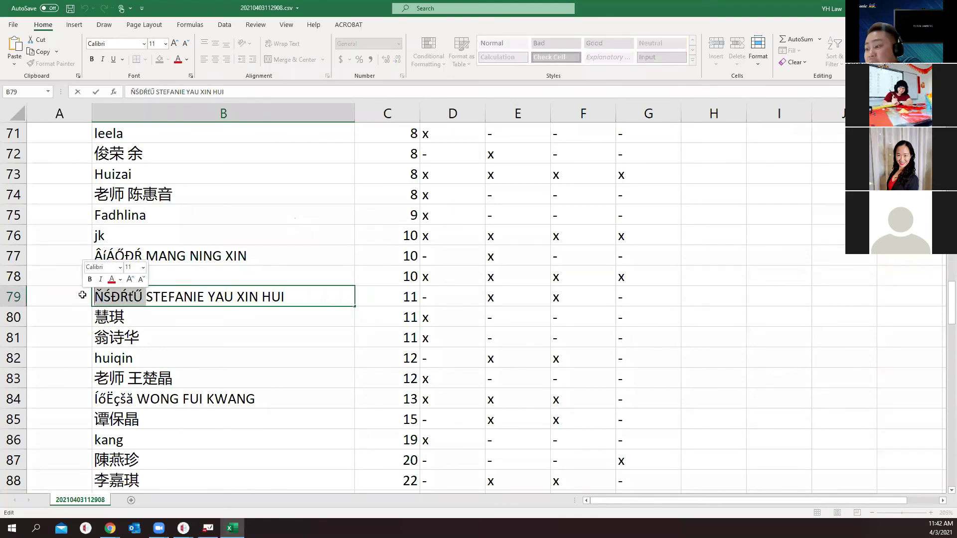
left_click(64, 294)
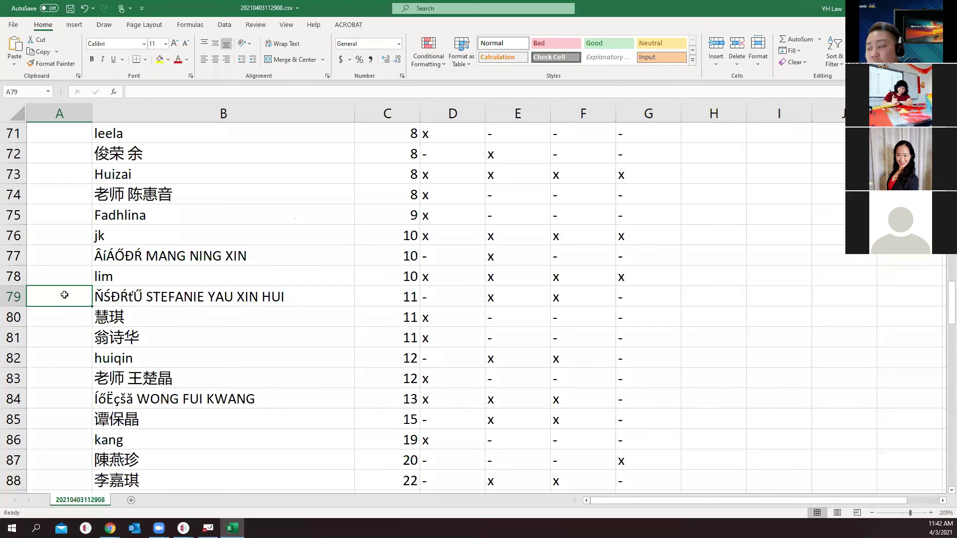
left_click(148, 274)
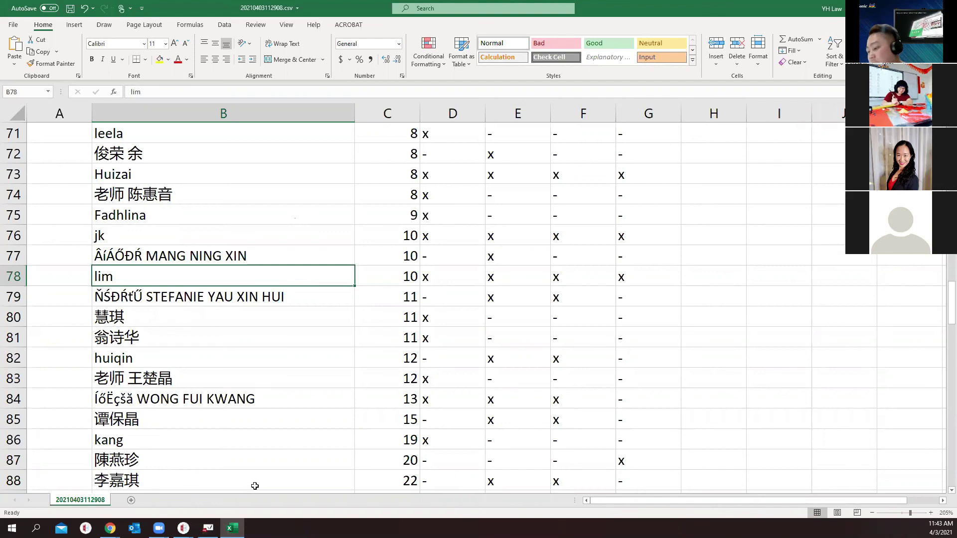
Step: Switch back to myViewBoard, close the Polls window and maximize the whiteboard
left_click(207, 529)
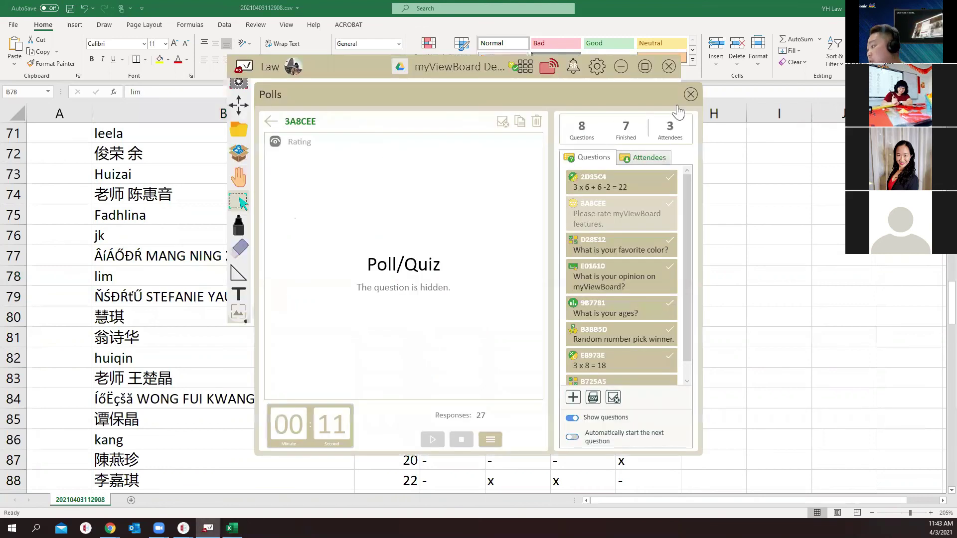
left_click(691, 95)
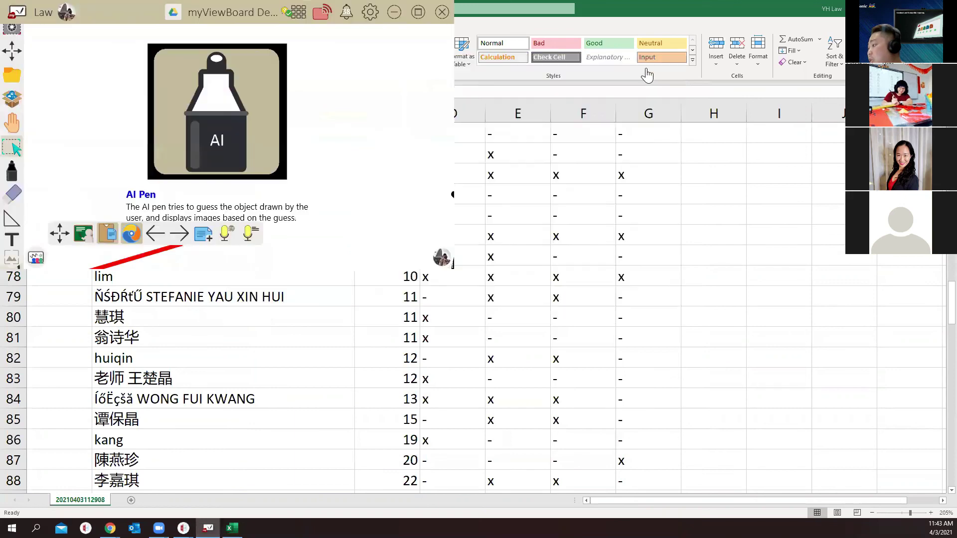
left_click(645, 66)
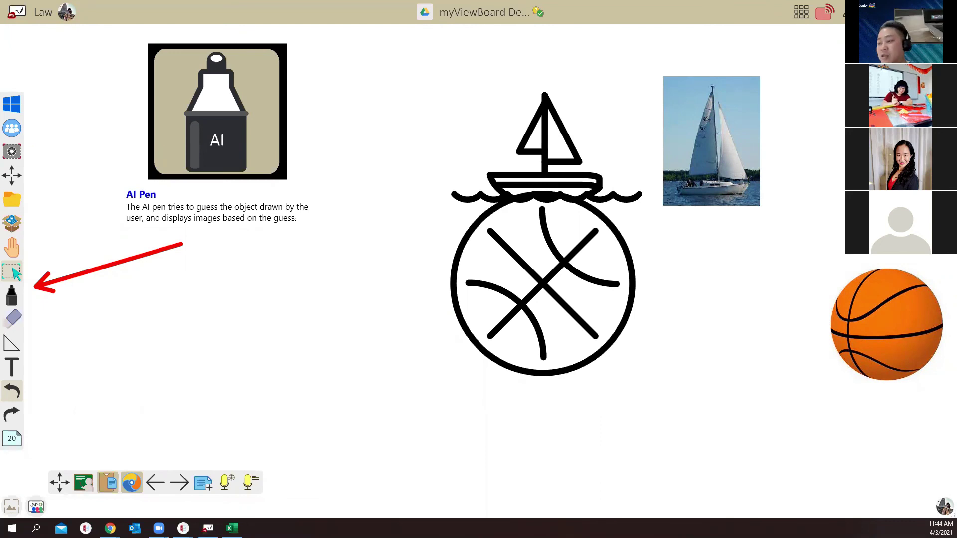
Step: Draw freehand black pen strokes alongside the main vertical toolbar and just above the floating horizontal toolbar
left_click(12, 295)
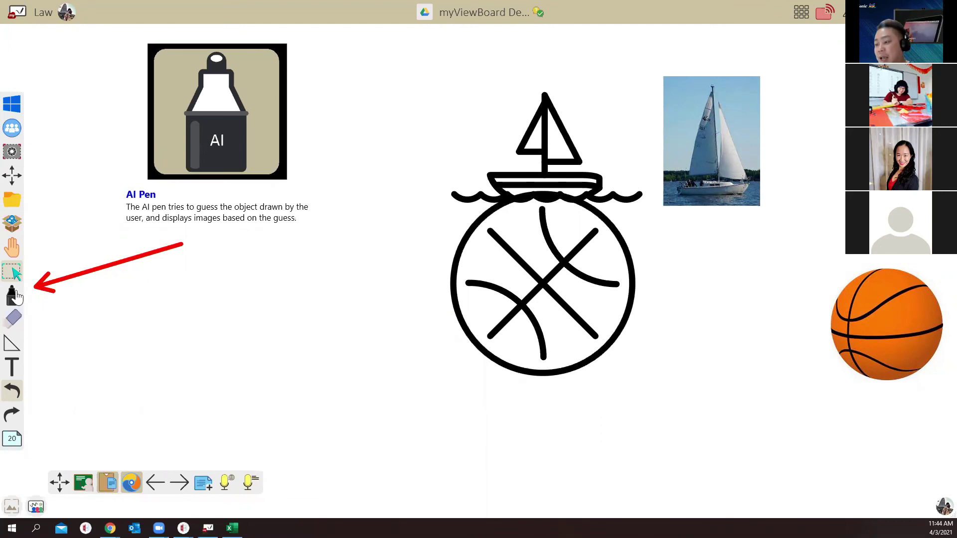
mouse_move(34, 109)
left_mouse_down()
mouse_move(47, 260)
mouse_move(40, 432)
mouse_move(188, 439)
mouse_move(248, 459)
left_mouse_up()
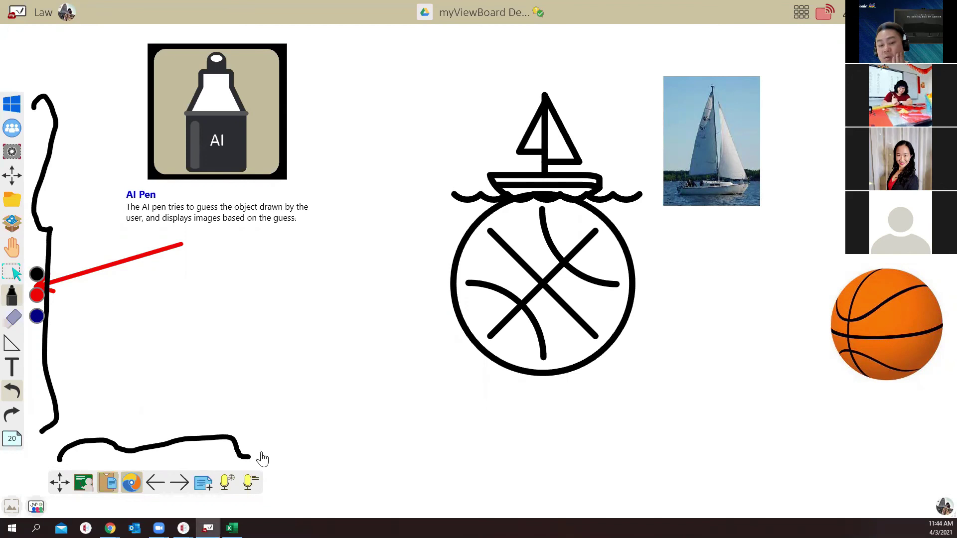